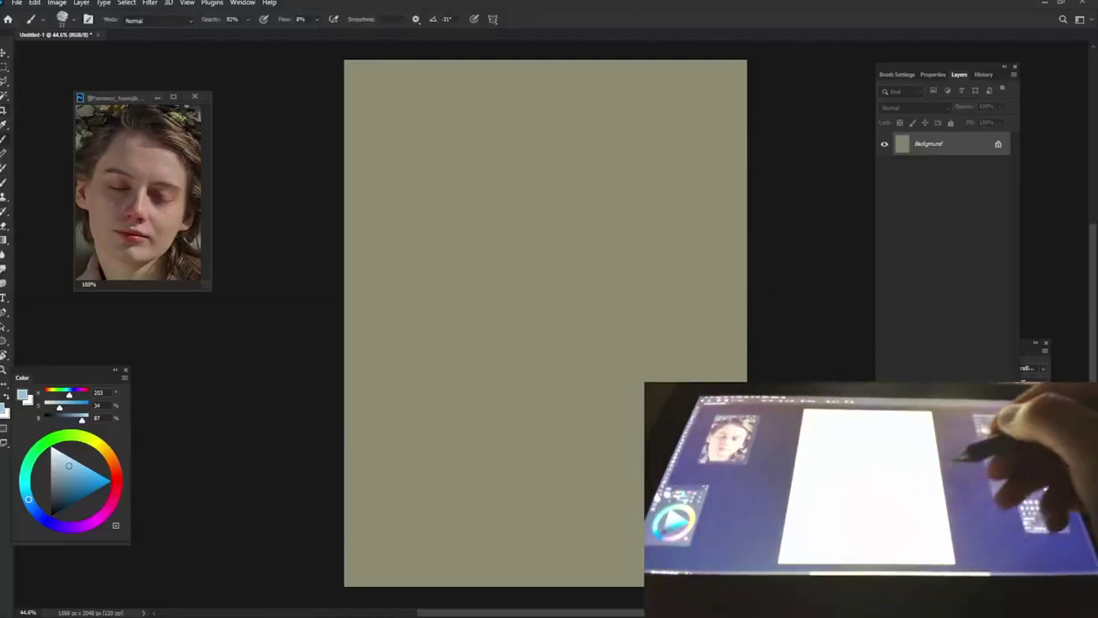
- Sample a reddish-brown from the reference and outline the oval head on the canvas
alt+click(167, 142)
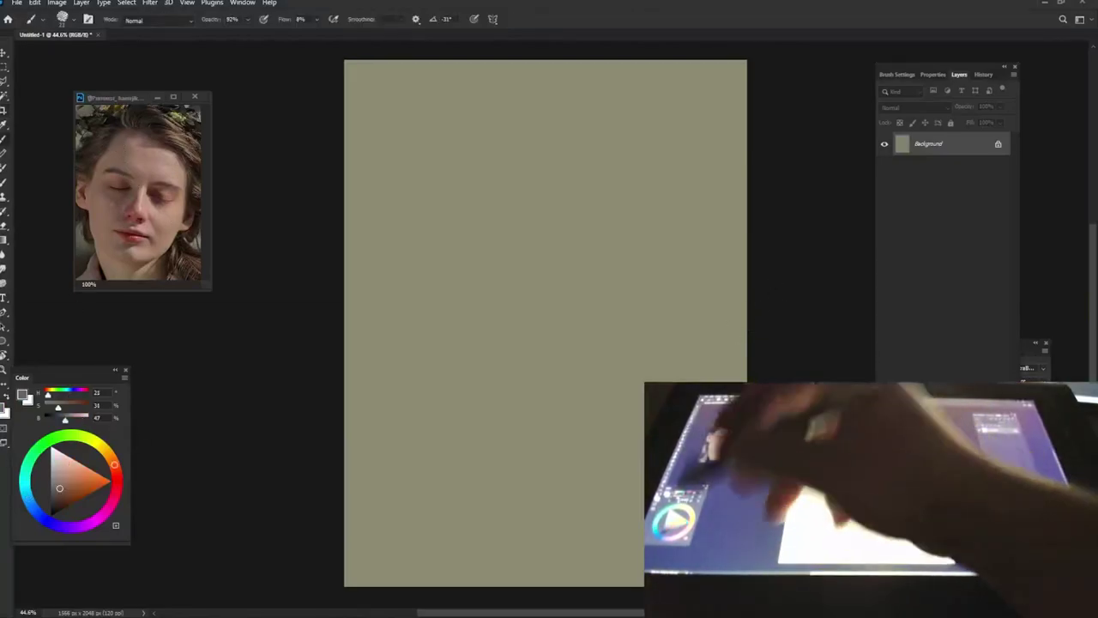
mouse_move(426, 101)
mouse_down()
mouse_move(395, 247)
mouse_move(437, 103)
mouse_up()
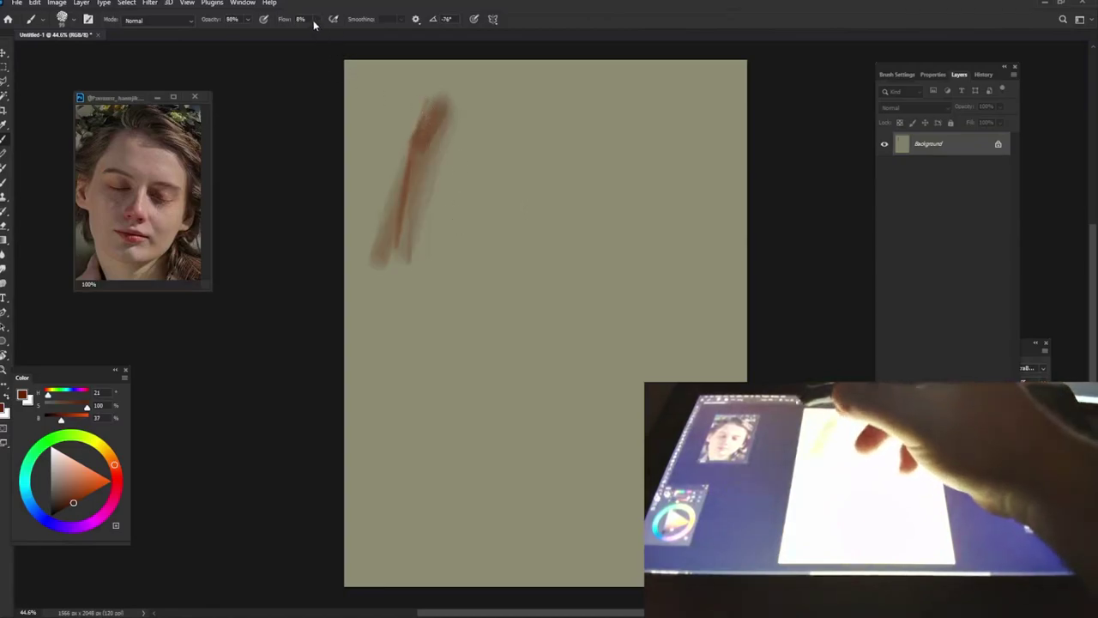
drag(249, 33, 257, 32)
mouse_move(382, 257)
mouse_down()
mouse_move(515, 108)
mouse_move(633, 197)
mouse_move(436, 103)
mouse_move(446, 489)
mouse_move(558, 541)
mouse_move(673, 249)
mouse_up()
mouse_move(531, 112)
mouse_down()
mouse_move(661, 333)
mouse_move(532, 514)
mouse_up()
- Fill the oval solid reddish-brown at 90% opacity and extend it into shoulders
drag(678, 241, 480, 481)
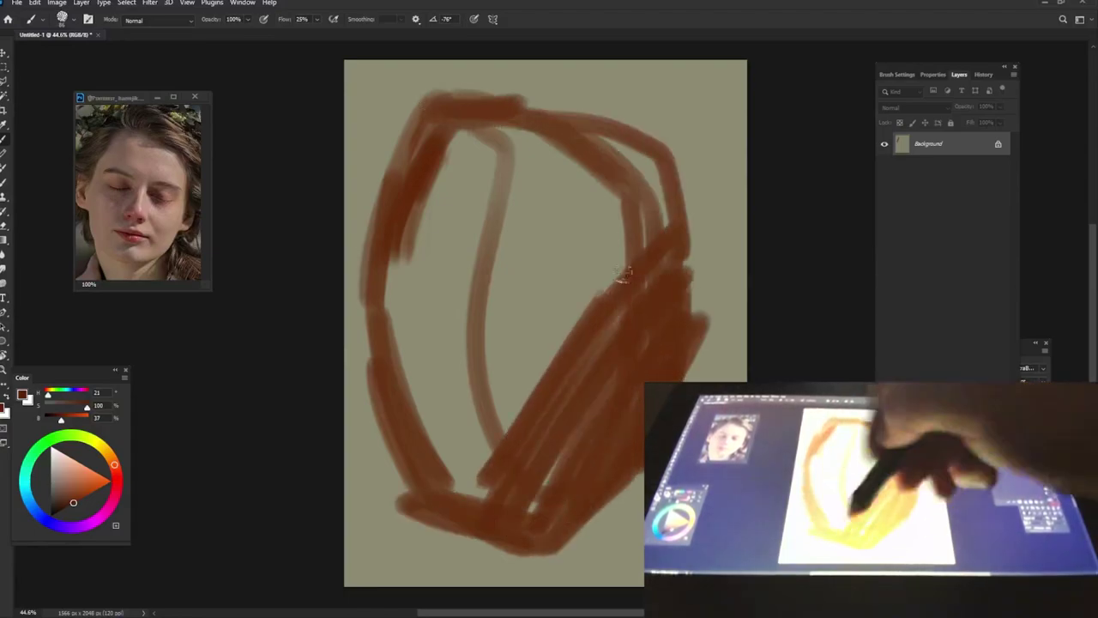
drag(660, 206, 480, 412)
key(9)
mouse_move(455, 129)
mouse_down()
mouse_move(431, 429)
mouse_move(480, 112)
mouse_move(558, 355)
mouse_up()
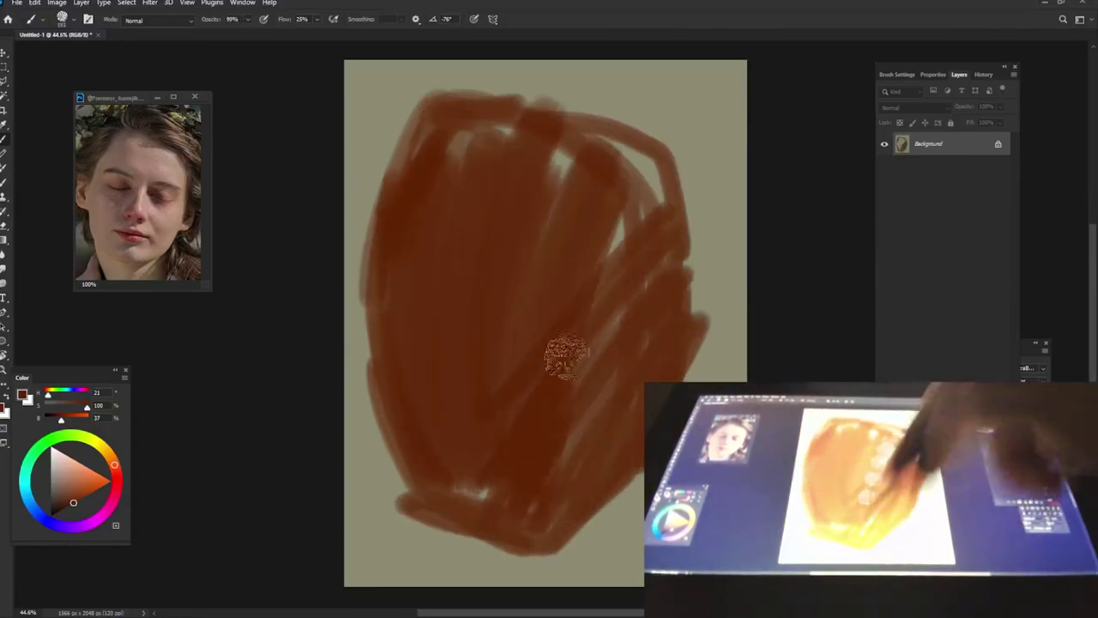
drag(652, 223, 502, 502)
mouse_move(600, 232)
mouse_down()
mouse_move(502, 127)
mouse_move(671, 306)
mouse_move(502, 462)
mouse_move(558, 540)
mouse_up()
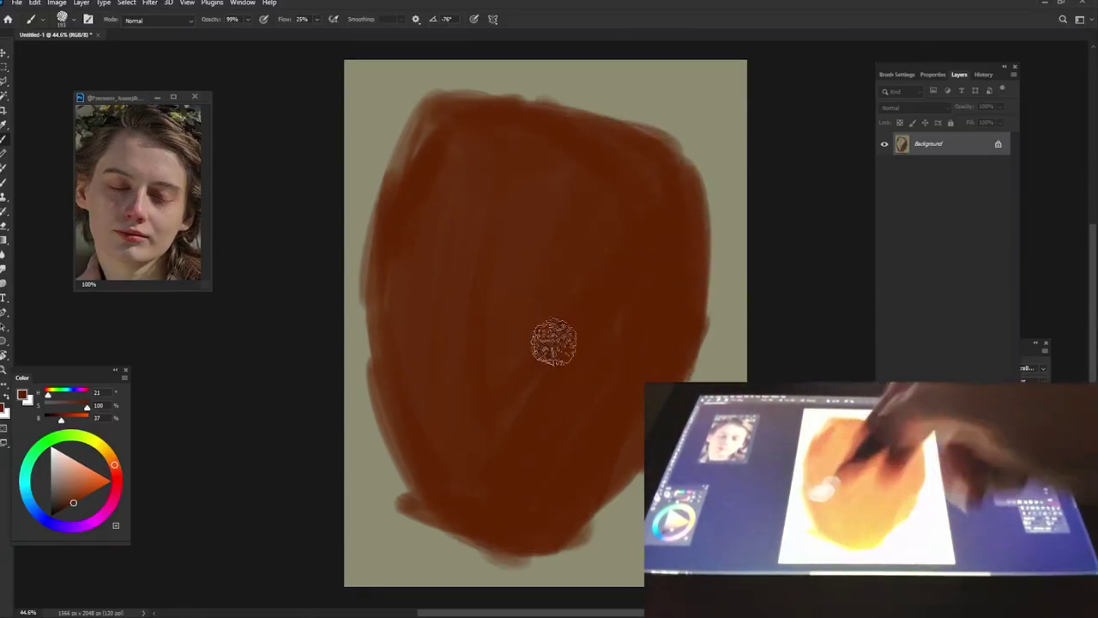
drag(730, 292, 679, 365)
mouse_move(377, 343)
mouse_down()
mouse_move(343, 254)
mouse_move(441, 489)
mouse_move(463, 486)
mouse_move(593, 583)
mouse_move(639, 515)
mouse_up()
mouse_move(404, 223)
mouse_down()
mouse_move(429, 135)
mouse_move(411, 120)
mouse_up()
- With a smaller brush, paint darker brown hair across the top, left edge and right side
click(64, 507)
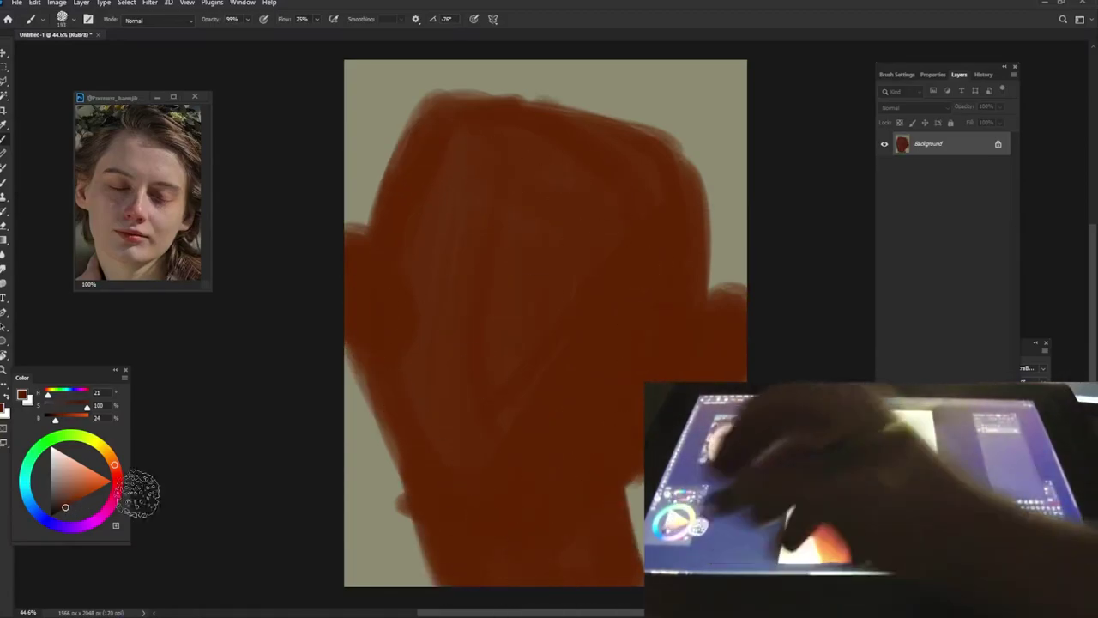
drag(397, 491, 383, 489)
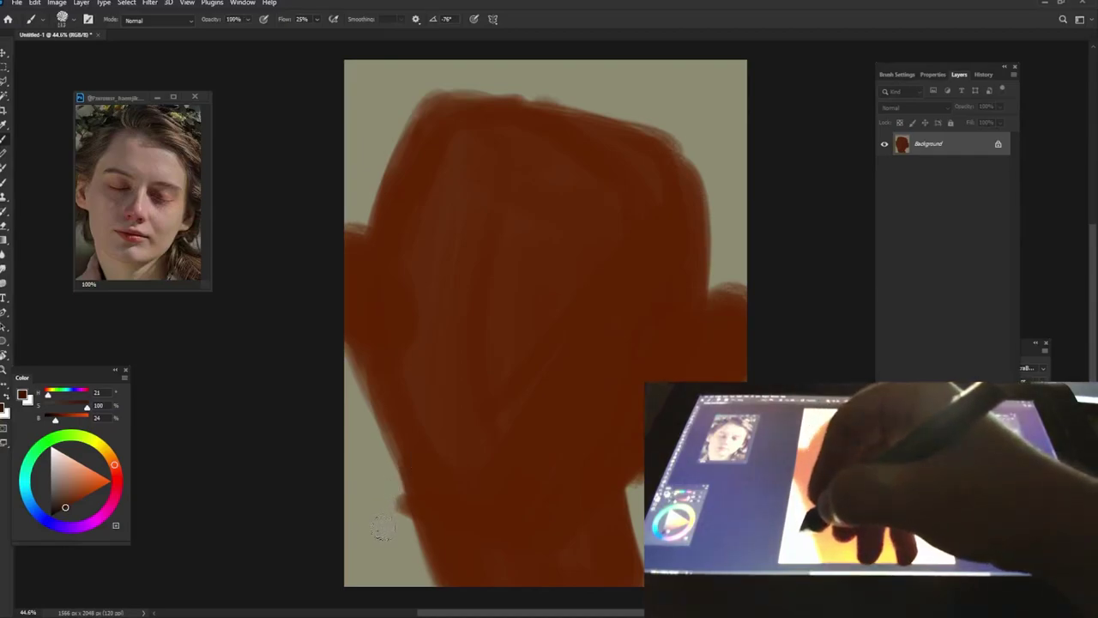
mouse_move(368, 201)
mouse_down()
mouse_move(387, 237)
mouse_move(404, 125)
mouse_up()
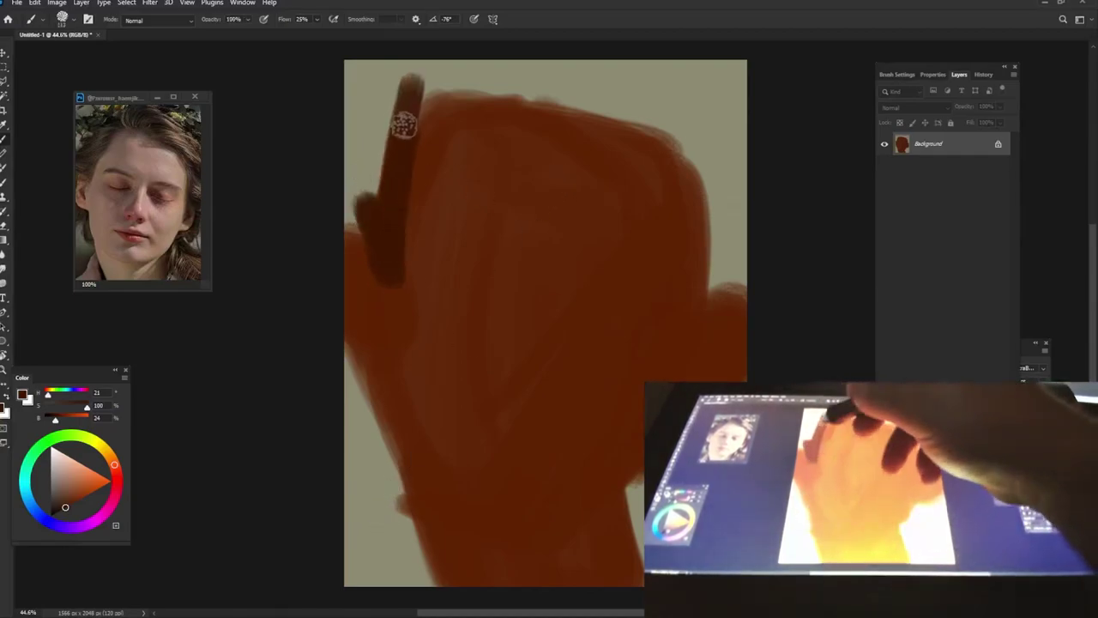
mouse_move(434, 83)
mouse_down()
mouse_move(567, 152)
mouse_move(661, 85)
mouse_move(501, 101)
mouse_move(387, 142)
mouse_move(358, 109)
mouse_up()
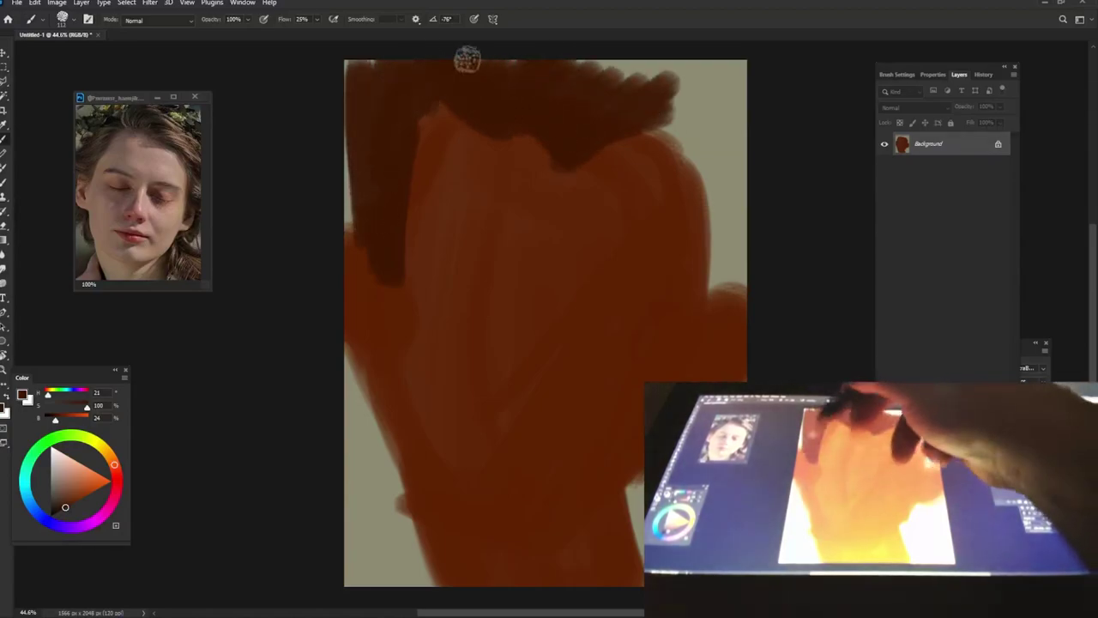
mouse_move(354, 360)
mouse_down()
mouse_move(343, 412)
mouse_move(380, 472)
mouse_move(368, 422)
mouse_up()
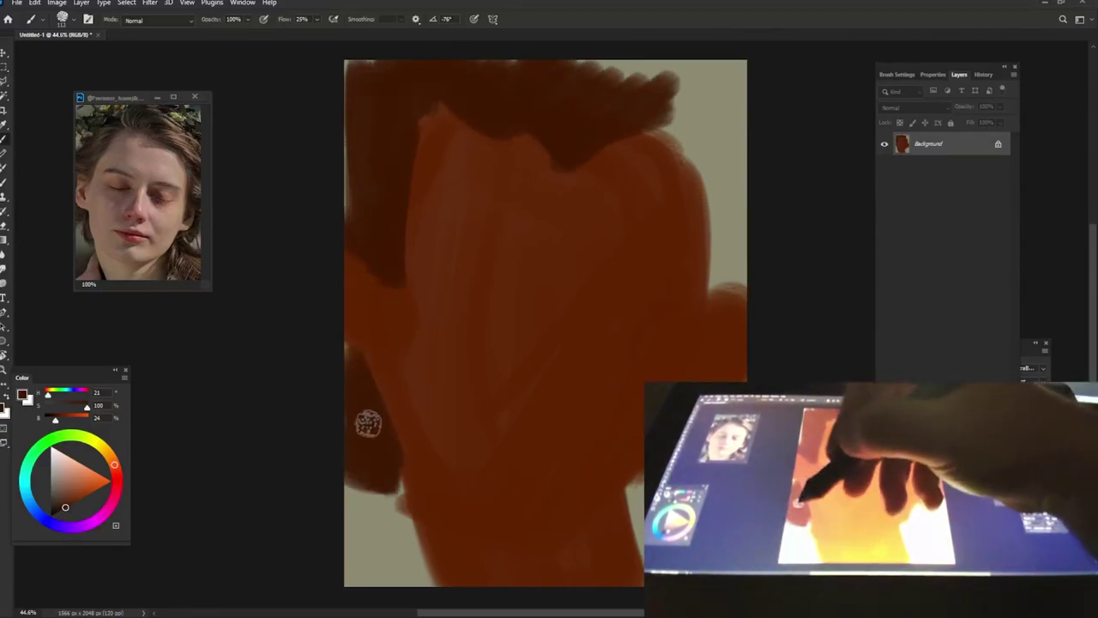
mouse_move(710, 129)
mouse_down()
mouse_move(643, 107)
mouse_move(665, 137)
mouse_up()
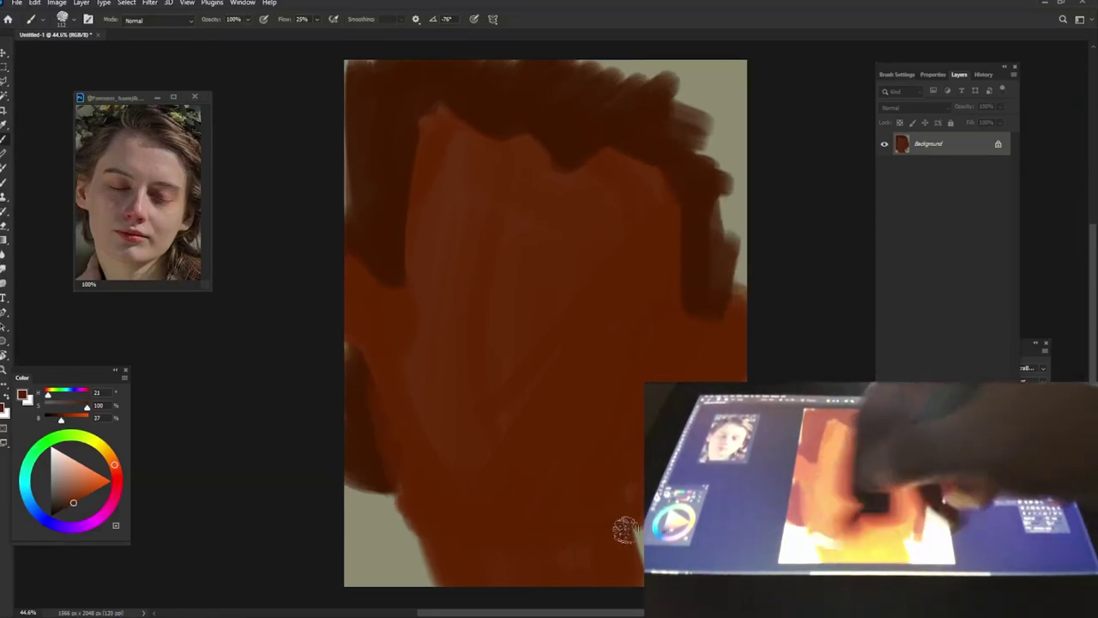
mouse_move(681, 172)
mouse_down()
mouse_move(621, 98)
mouse_move(755, 215)
mouse_up()
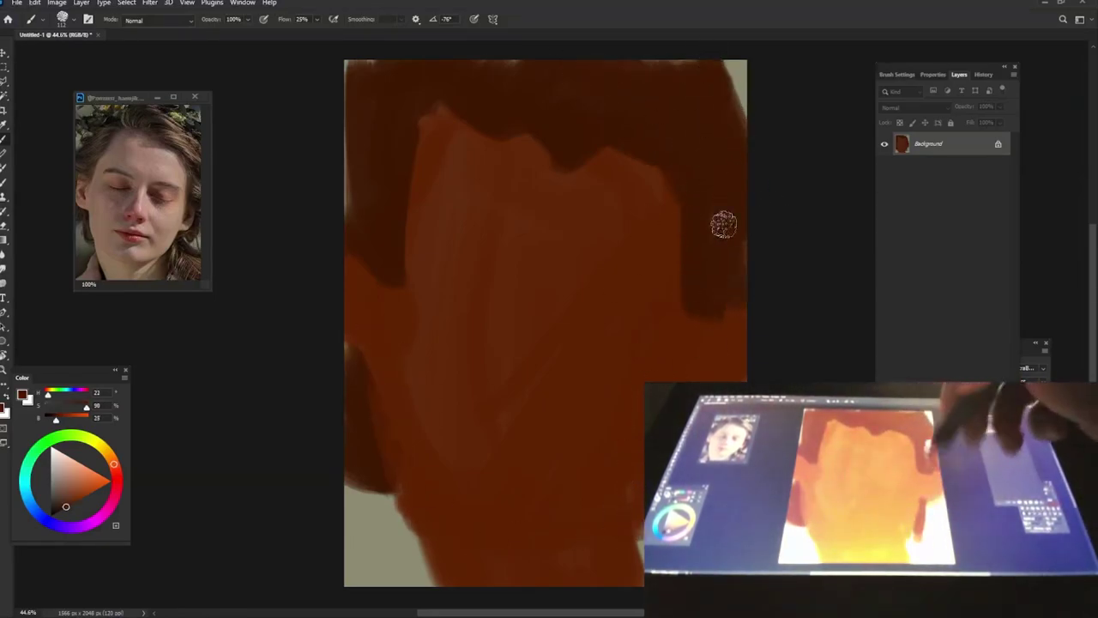
drag(646, 75, 723, 91)
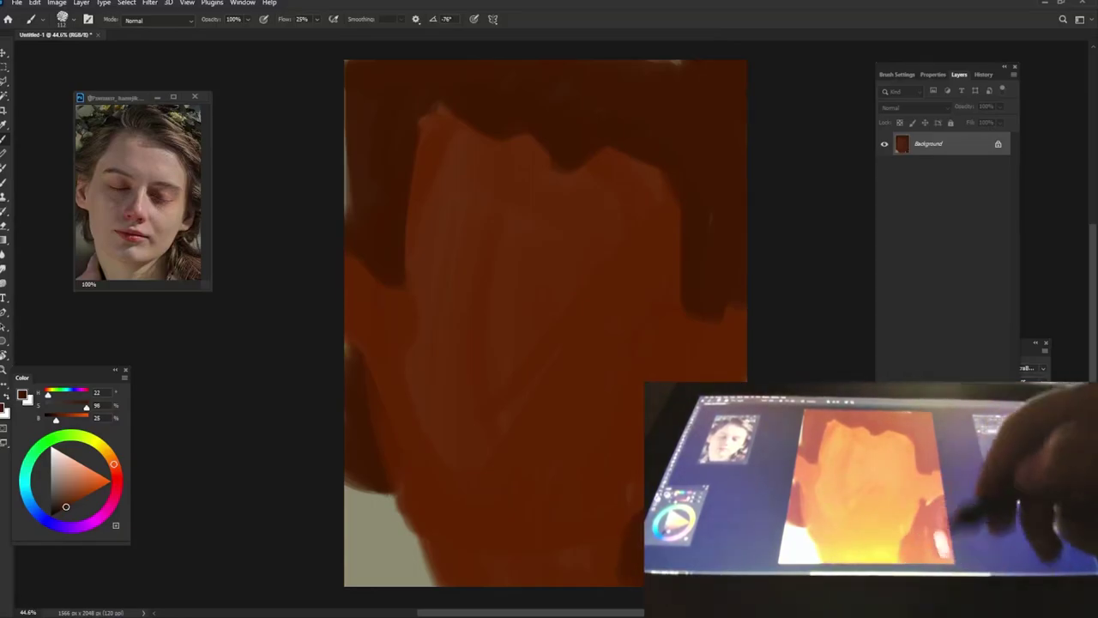
- Paint and outline the face shape in a lighter brown, choosing a brush preset
click(82, 484)
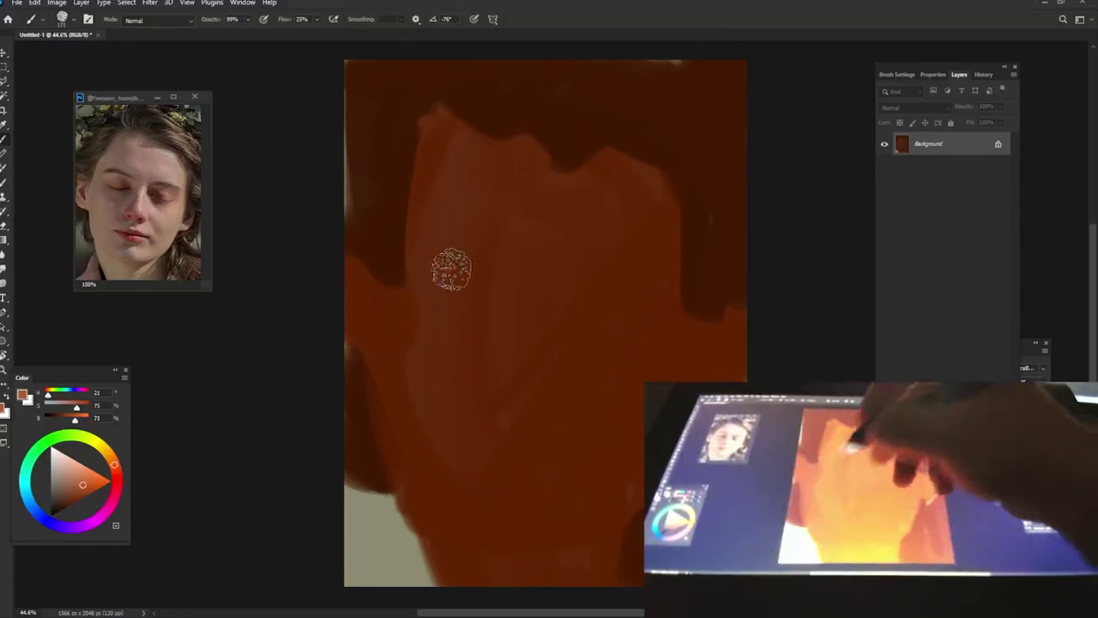
mouse_move(449, 262)
mouse_down()
mouse_move(436, 245)
mouse_move(524, 191)
mouse_up()
right_click(418, 253)
click(418, 253)
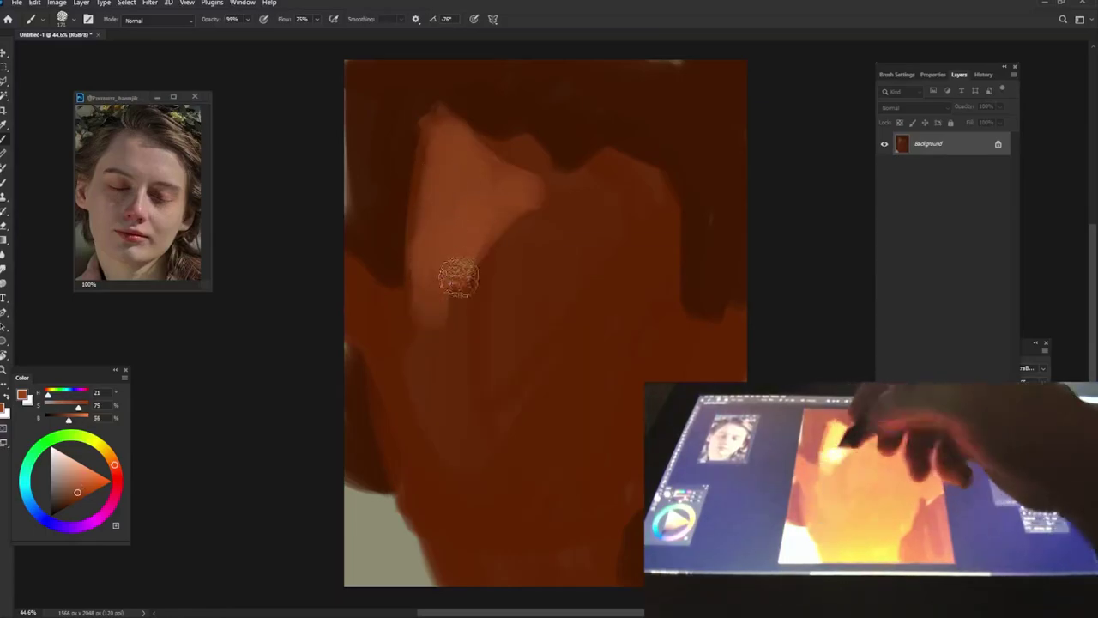
mouse_move(454, 282)
mouse_down()
mouse_move(412, 257)
mouse_move(380, 372)
mouse_up()
mouse_move(546, 172)
mouse_down()
mouse_move(657, 177)
mouse_move(612, 477)
mouse_move(380, 331)
mouse_move(619, 483)
mouse_move(541, 542)
mouse_move(534, 171)
mouse_move(579, 432)
mouse_move(677, 370)
mouse_move(380, 326)
mouse_up()
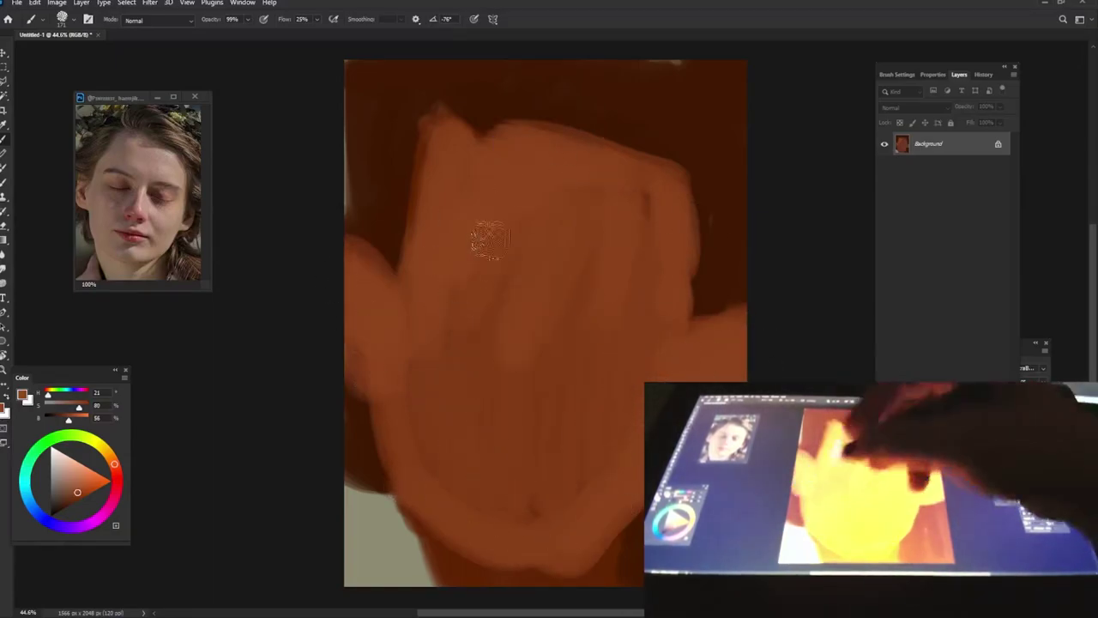
- Darken the hairline, reshape the upper-left face edge, and even the lower canvas with orange
alt+click(540, 157)
drag(459, 104, 448, 94)
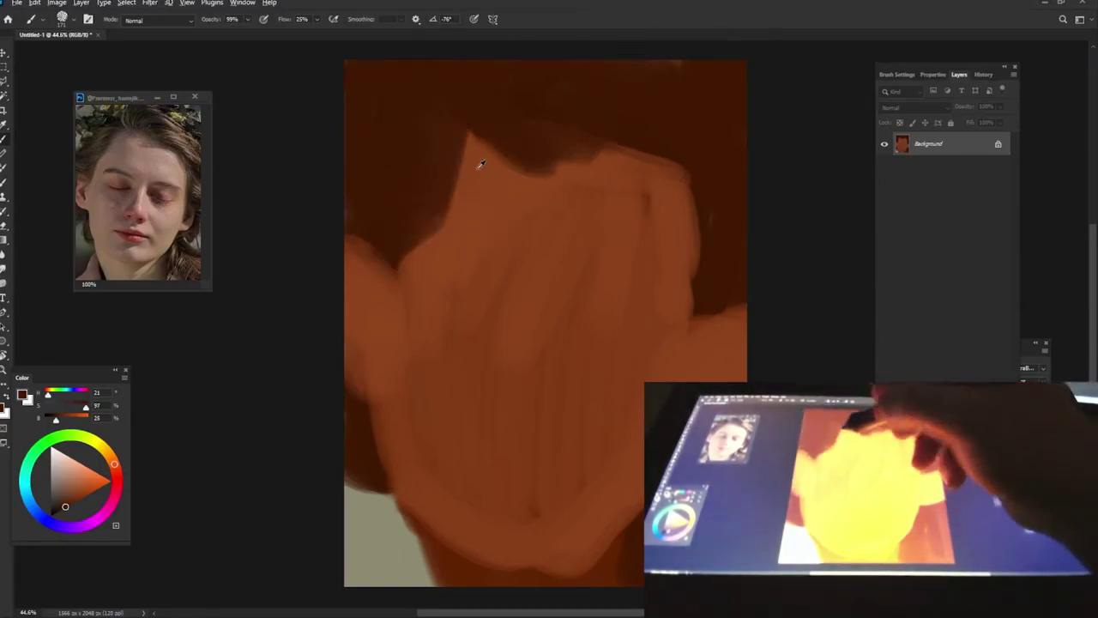
drag(452, 154, 407, 283)
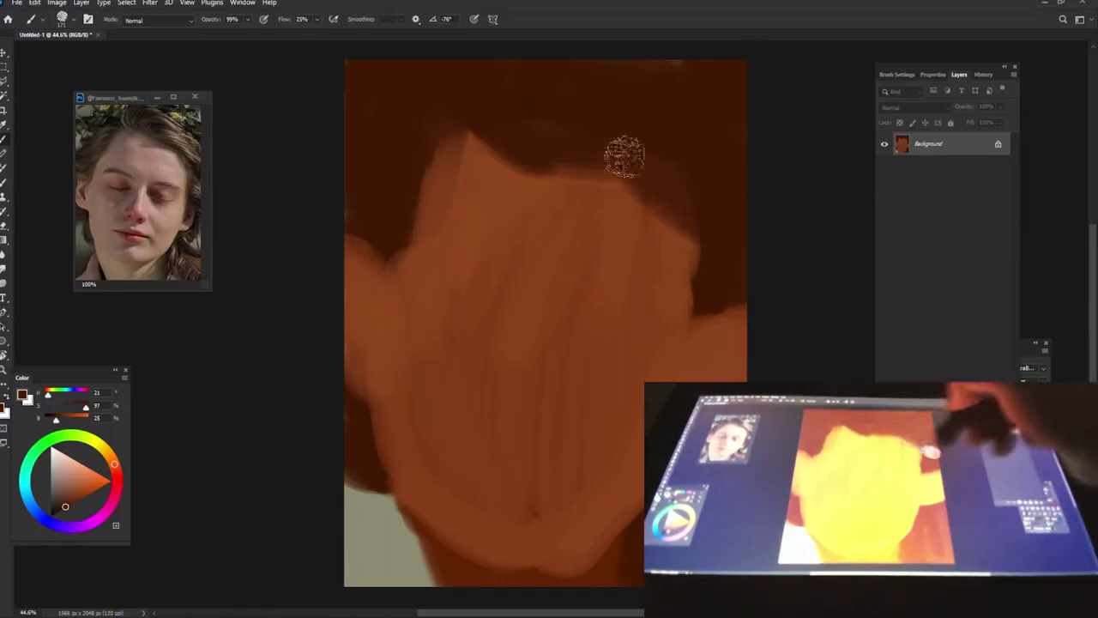
drag(462, 496, 507, 578)
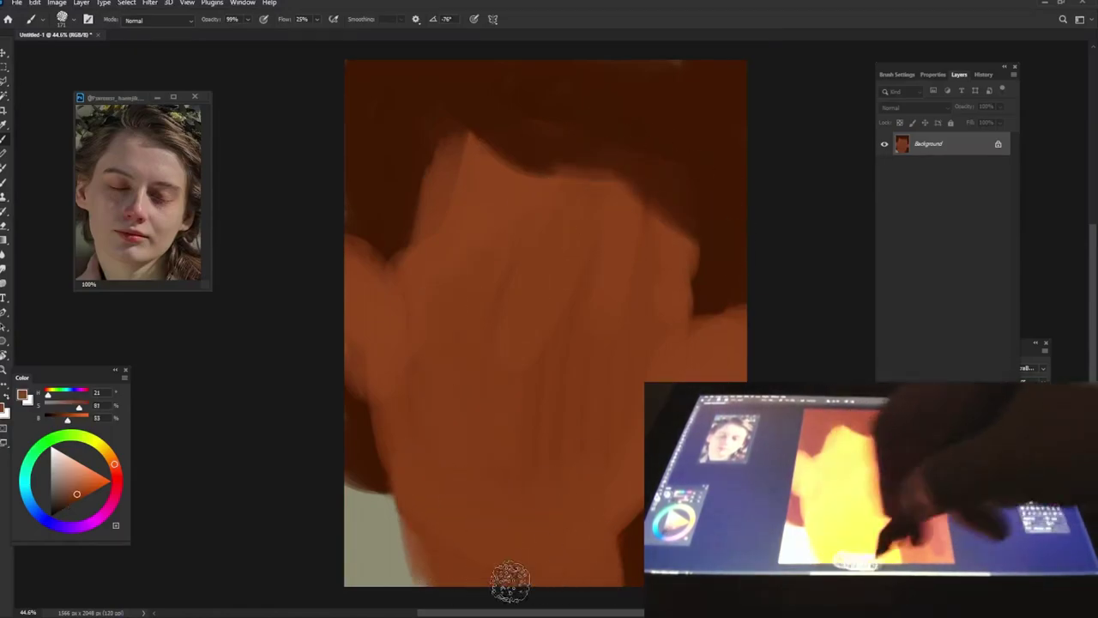
- Brush red eye sockets, nose, mouth and a brow-to-nose line onto the face
click(117, 474)
click(83, 496)
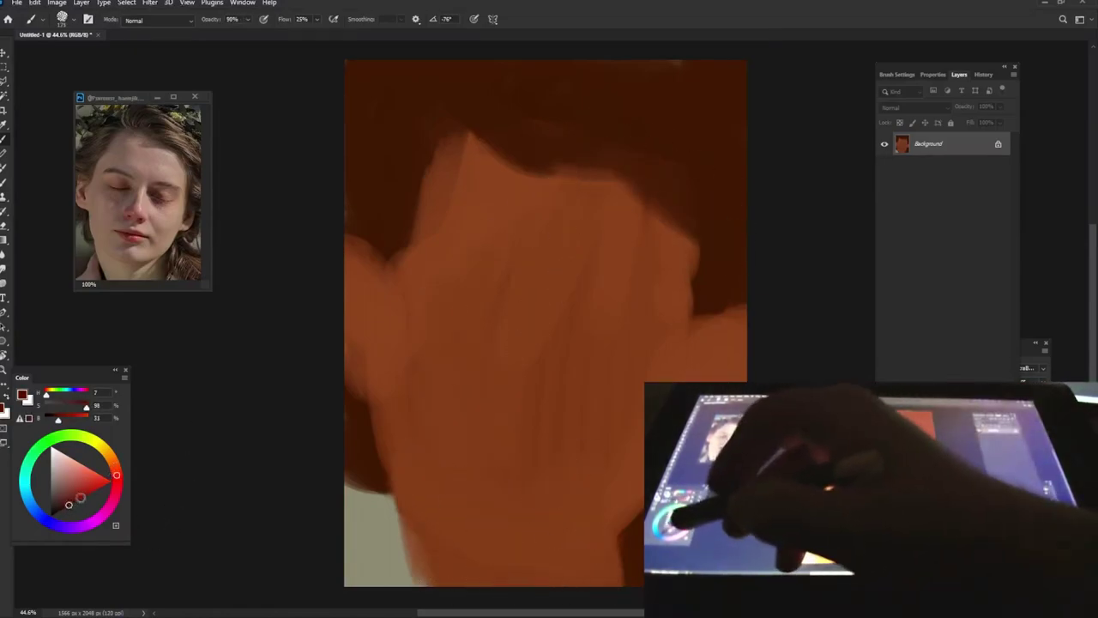
mouse_move(472, 309)
mouse_down()
mouse_move(478, 281)
mouse_move(455, 296)
mouse_up()
drag(591, 309, 609, 343)
drag(365, 249, 353, 306)
drag(729, 322, 734, 369)
drag(498, 397, 528, 420)
drag(545, 487, 479, 463)
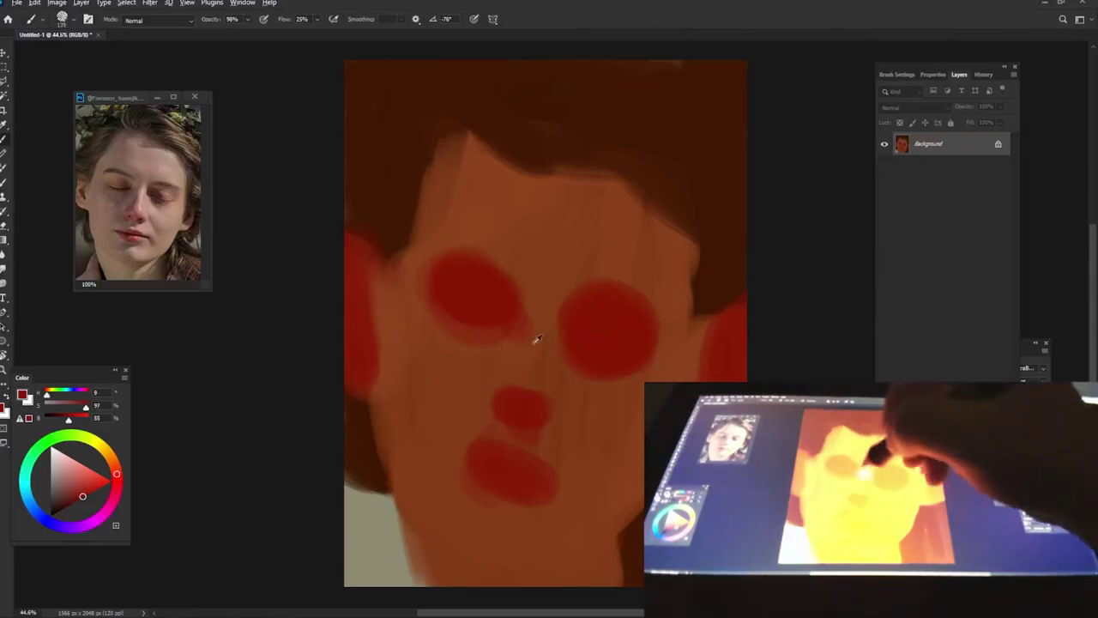
drag(534, 302, 532, 417)
- Paint lighter orange skin across the forehead, left eye, face edge, nose and mouth
mouse_move(429, 292)
mouse_down()
mouse_move(453, 335)
mouse_move(422, 306)
mouse_move(455, 395)
mouse_move(403, 232)
mouse_up()
alt+click(438, 326)
alt+click(392, 318)
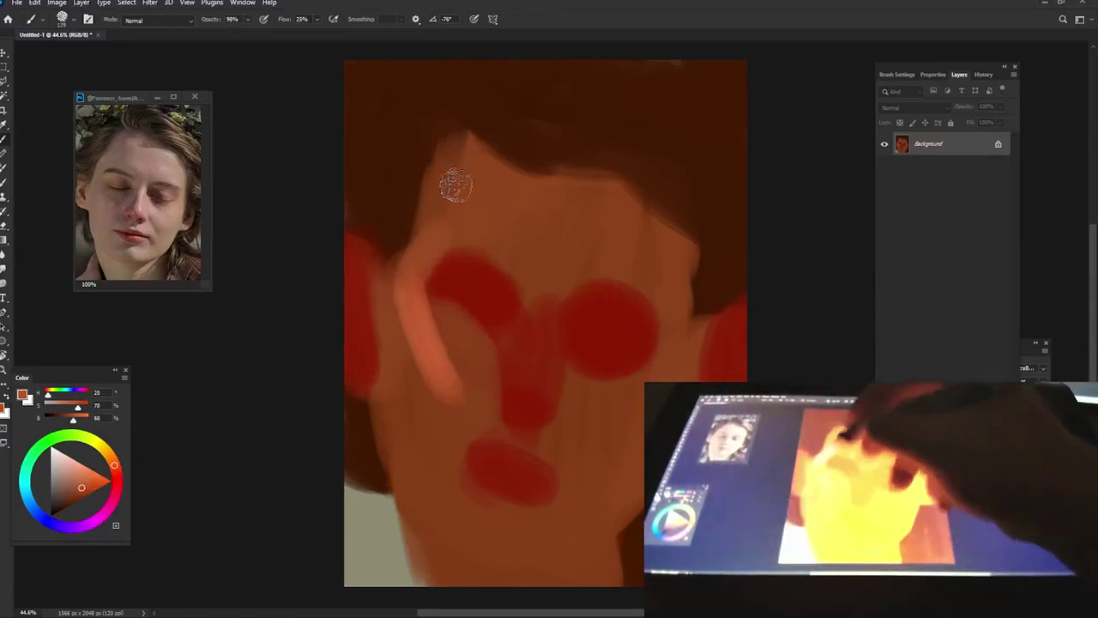
drag(456, 185, 480, 248)
drag(450, 296, 540, 216)
mouse_move(403, 240)
mouse_down()
mouse_move(376, 312)
mouse_move(421, 494)
mouse_move(527, 549)
mouse_move(639, 506)
mouse_move(602, 189)
mouse_move(559, 314)
mouse_move(535, 269)
mouse_move(448, 341)
mouse_up()
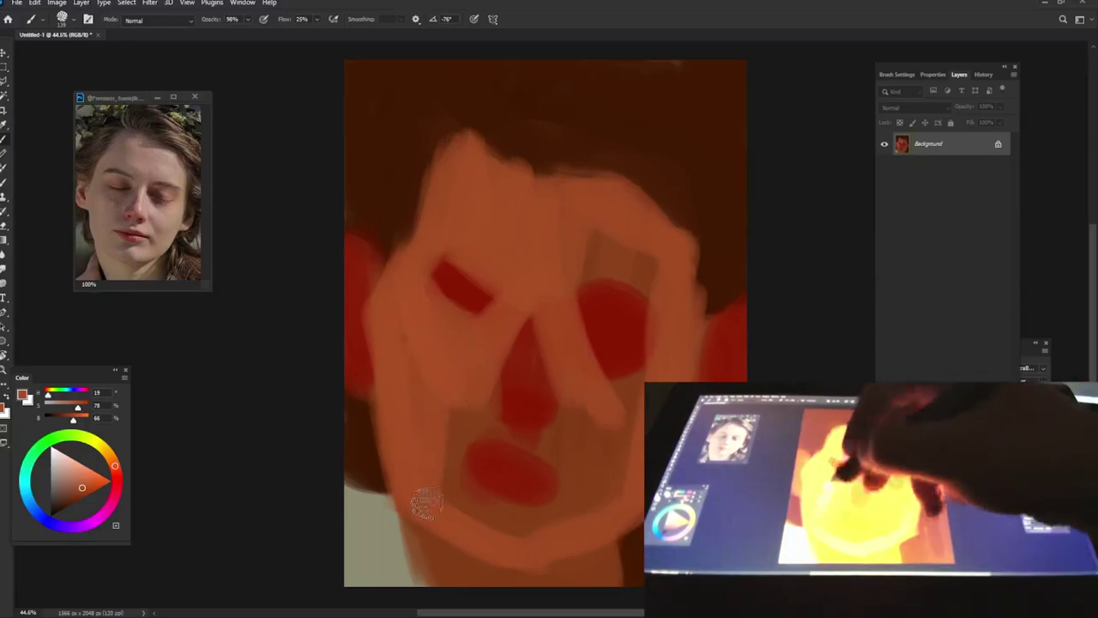
mouse_move(426, 504)
mouse_down()
mouse_move(522, 441)
mouse_move(550, 288)
mouse_up()
- Repaint the left eye ring, cover the mouth in orange, and deepen both eye sockets dark red
mouse_move(434, 283)
mouse_down()
mouse_move(463, 334)
mouse_move(507, 289)
mouse_up()
alt+click(593, 319)
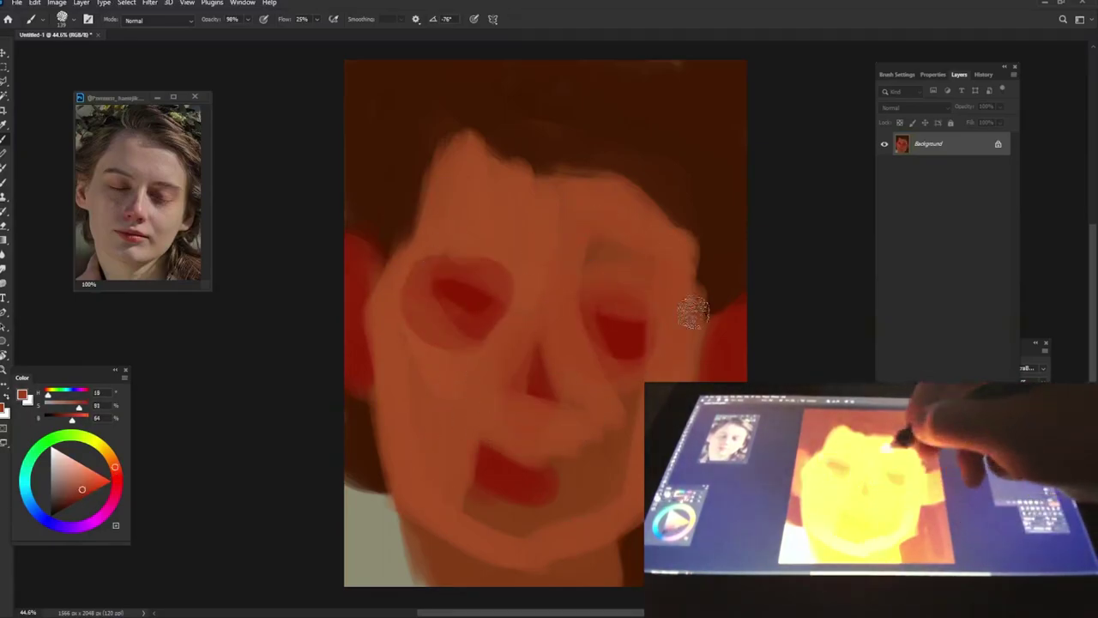
drag(589, 466, 514, 520)
alt+click(618, 307)
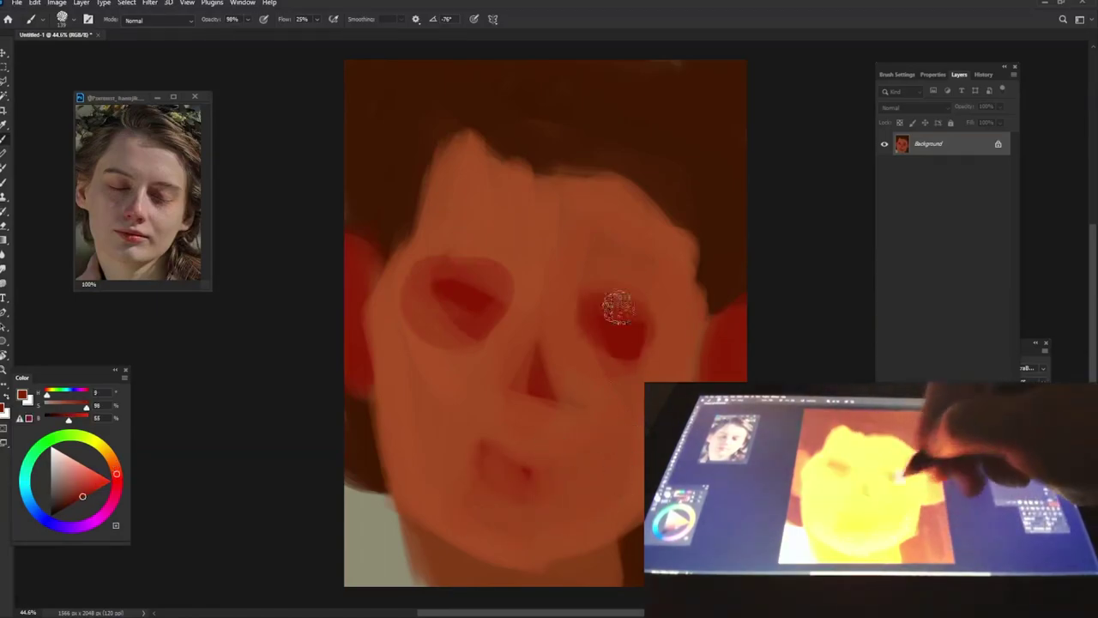
drag(617, 307, 626, 339)
mouse_move(446, 288)
mouse_down()
mouse_move(490, 319)
mouse_move(454, 339)
mouse_up()
- Bring red-brown hair down over the right cheek and pick a lighter orange for highlights
alt+click(714, 256)
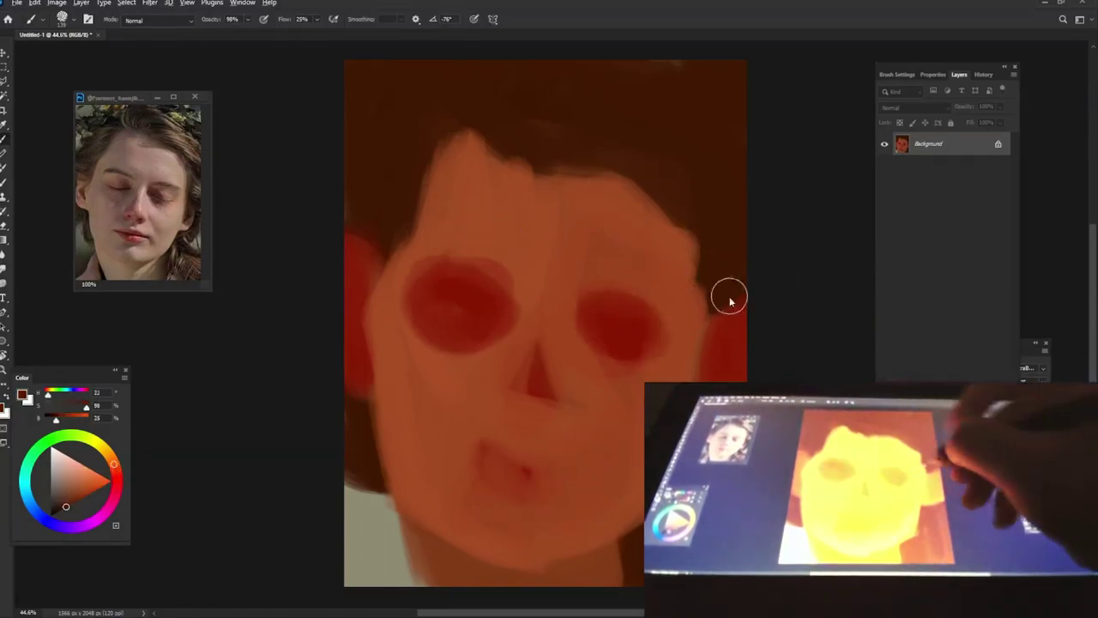
drag(709, 257, 699, 272)
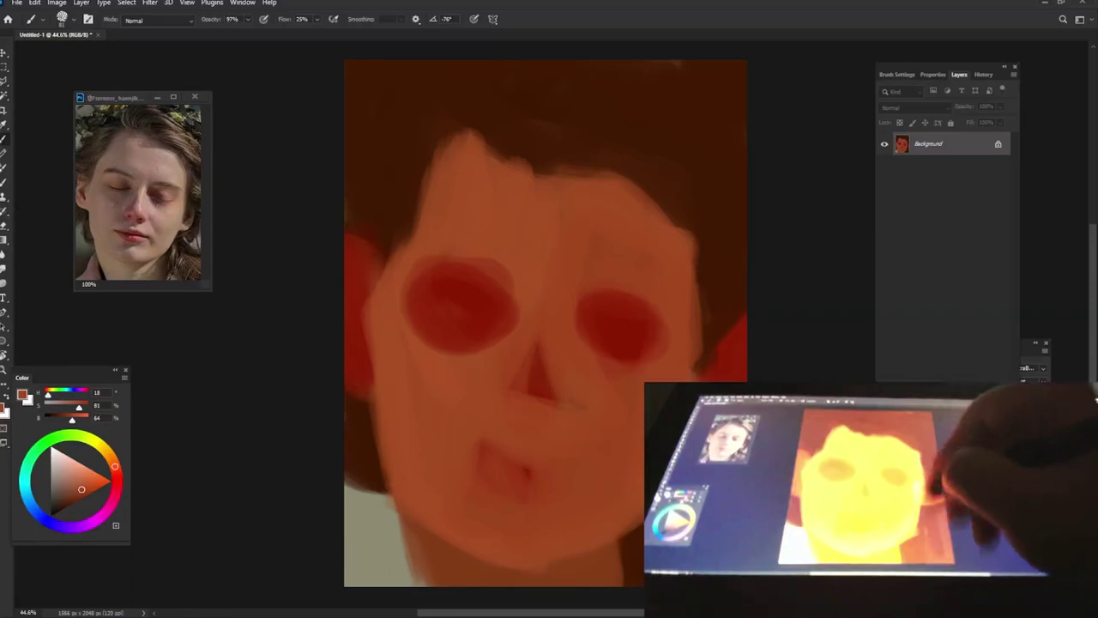
alt+click(521, 397)
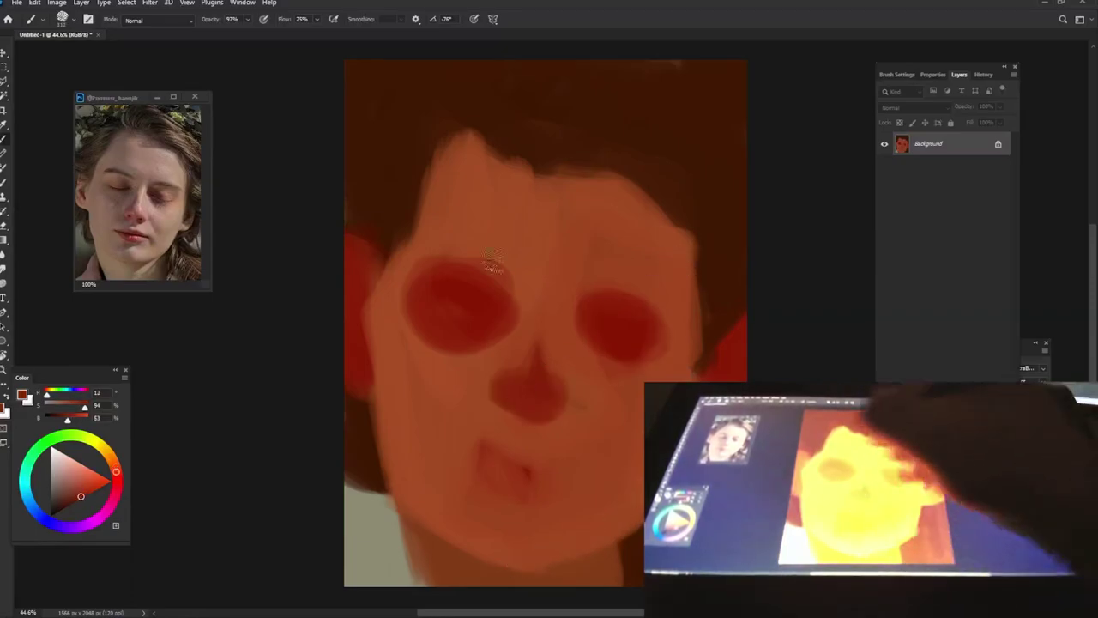
alt+click(409, 289)
- Lighten above the left eye, the left cheek and nose bridge, and even out the forehead orange
mouse_move(461, 266)
mouse_down()
mouse_move(404, 285)
mouse_move(391, 257)
mouse_up()
drag(404, 363, 425, 442)
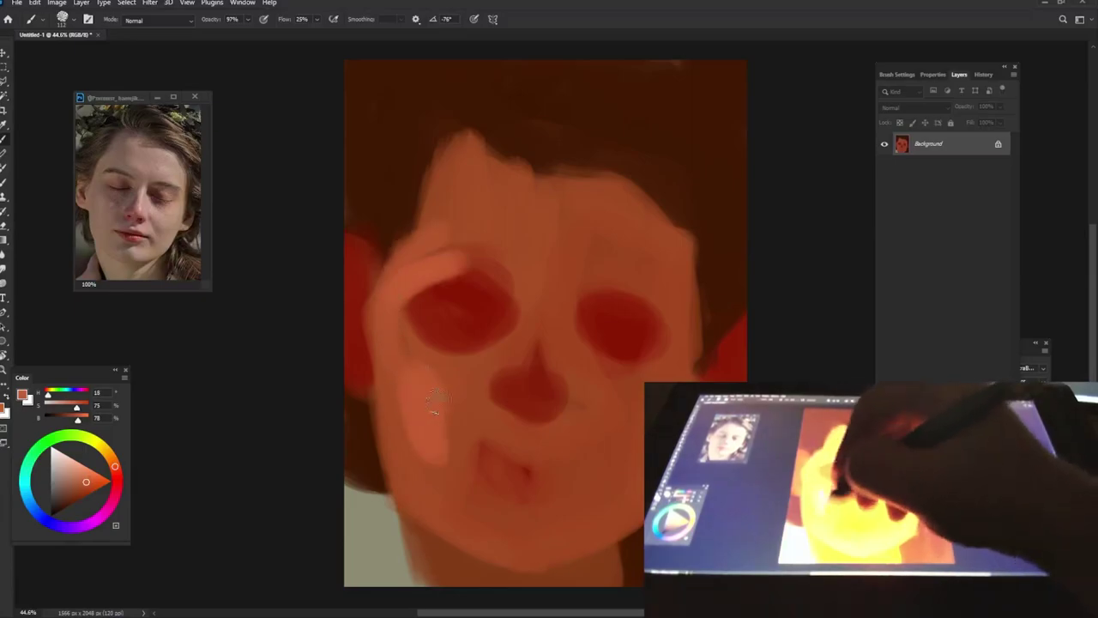
drag(429, 391, 435, 459)
mouse_move(541, 352)
mouse_down()
mouse_move(545, 287)
mouse_move(600, 258)
mouse_up()
drag(532, 172, 630, 262)
drag(609, 189, 678, 292)
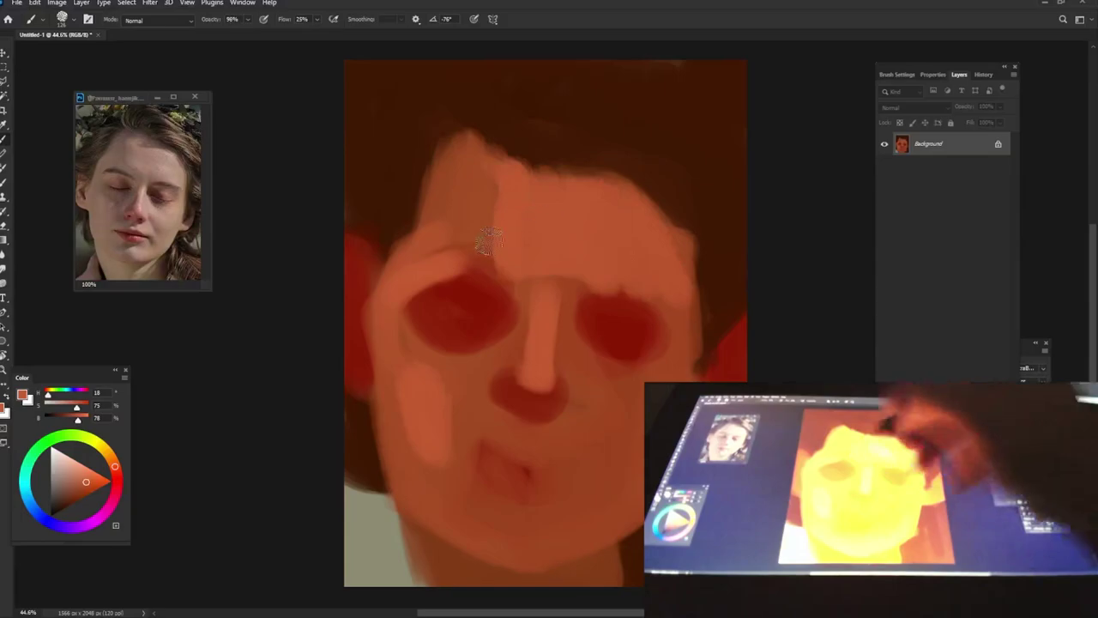
- Paint dark red eyebrows above the left and right eyes
alt+click(470, 281)
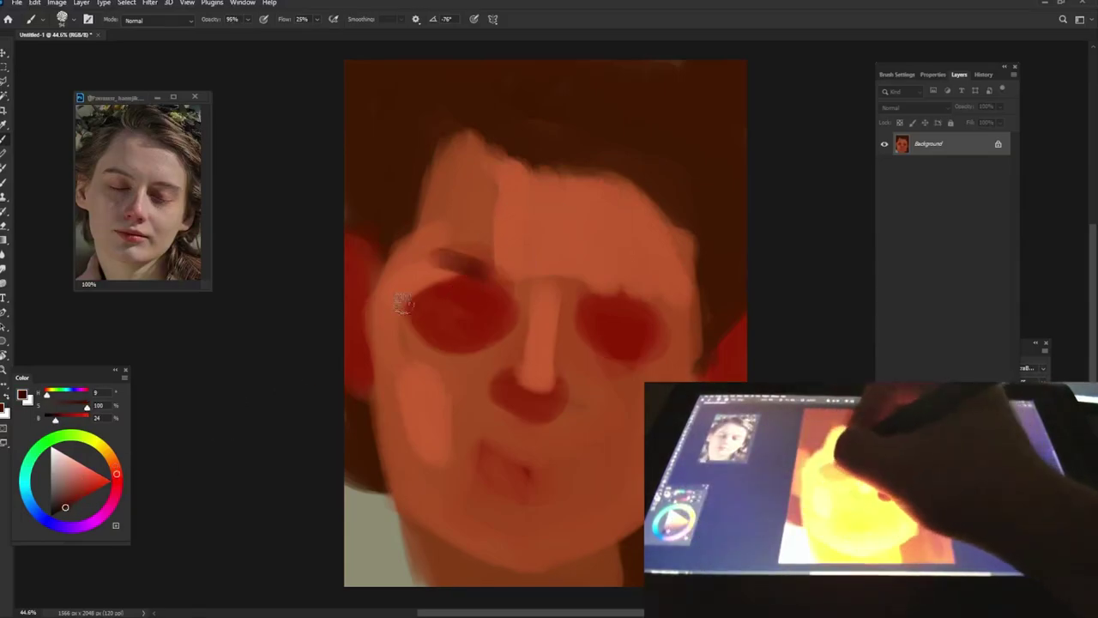
drag(412, 268, 483, 262)
drag(585, 297, 677, 272)
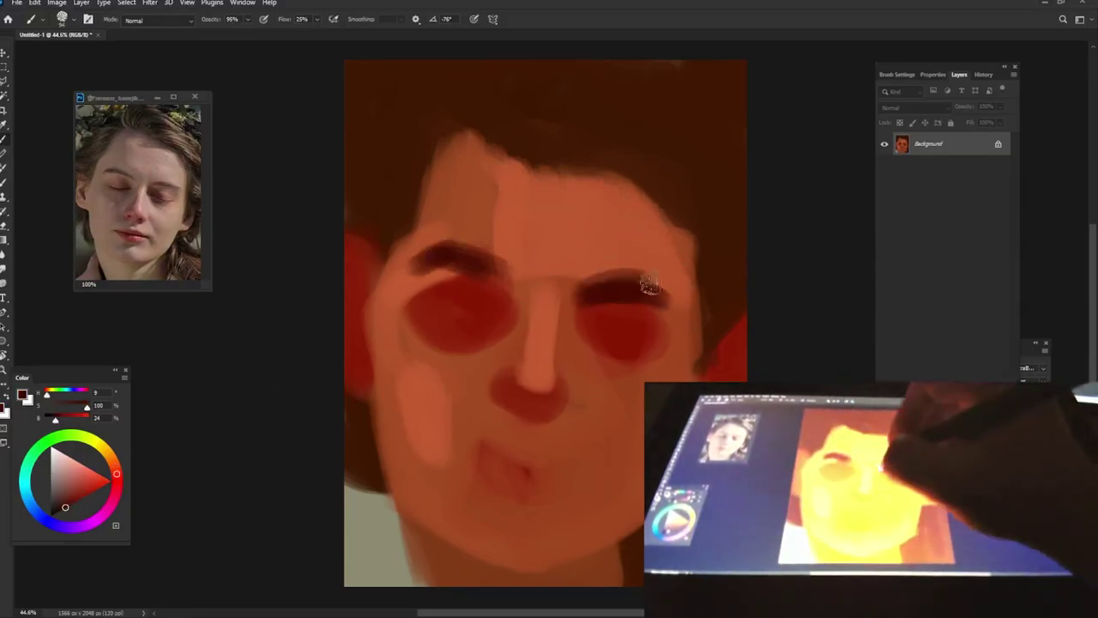
- Darken the hairline with sampled hair brown and sample fresh orange skin tones
alt+click(480, 222)
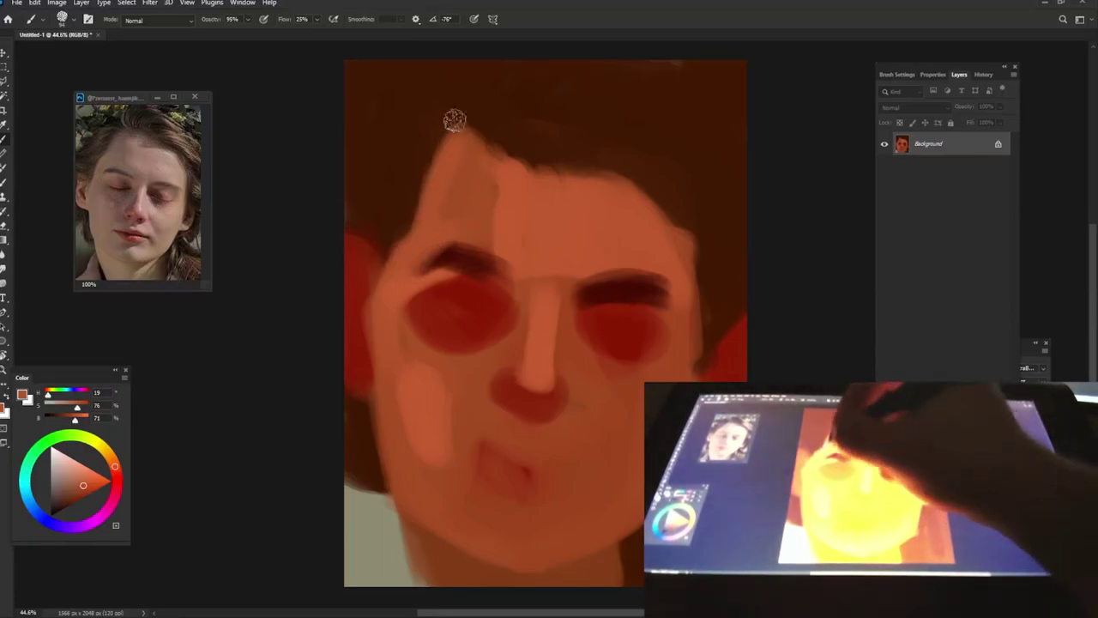
alt+click(450, 150)
alt+click(468, 146)
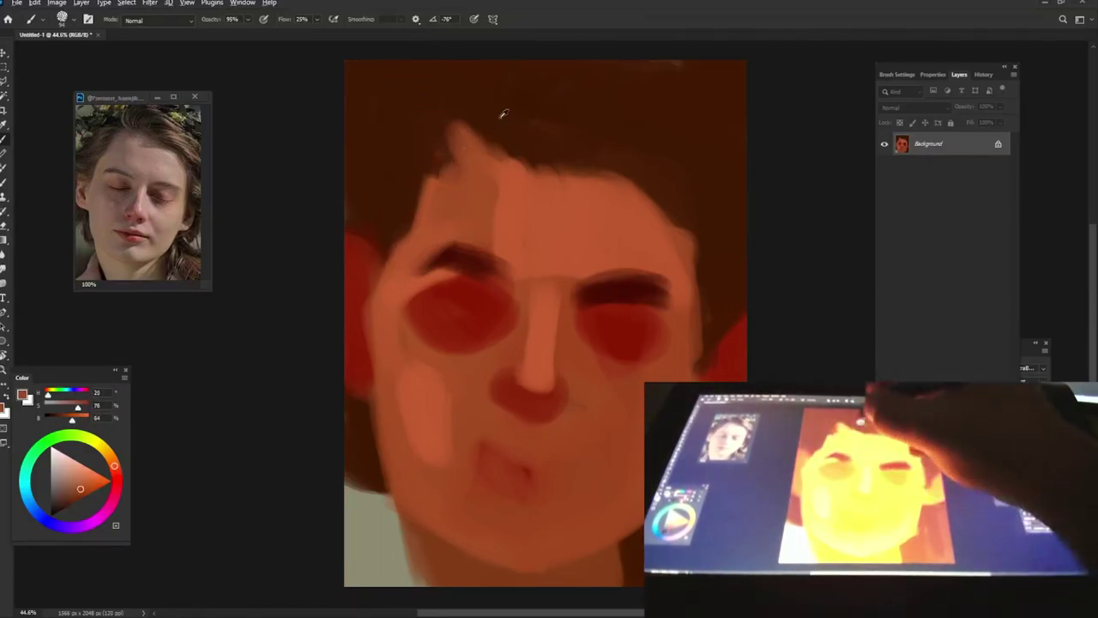
mouse_move(455, 133)
mouse_down()
mouse_move(577, 191)
mouse_move(635, 182)
mouse_move(707, 245)
mouse_up()
alt+click(540, 209)
alt+click(696, 226)
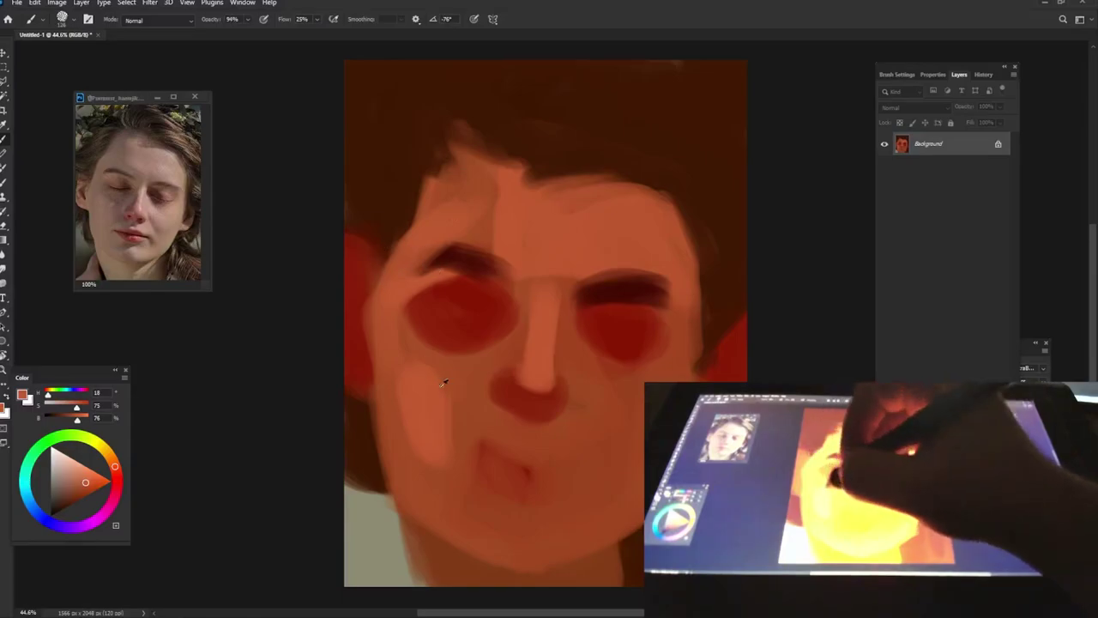
alt+click(489, 455)
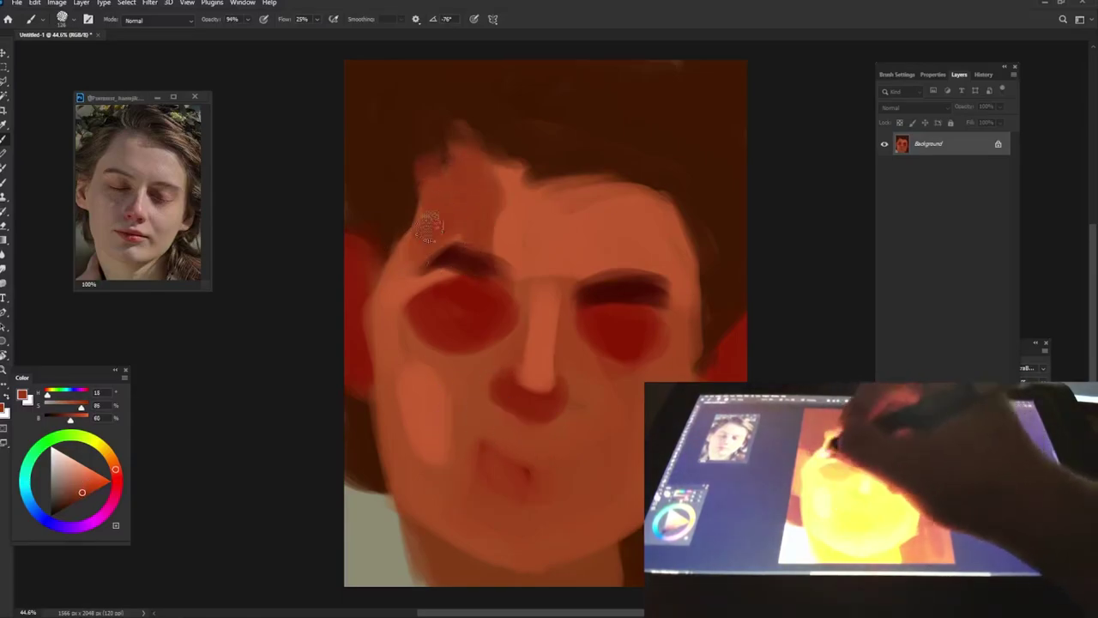
alt+click(513, 212)
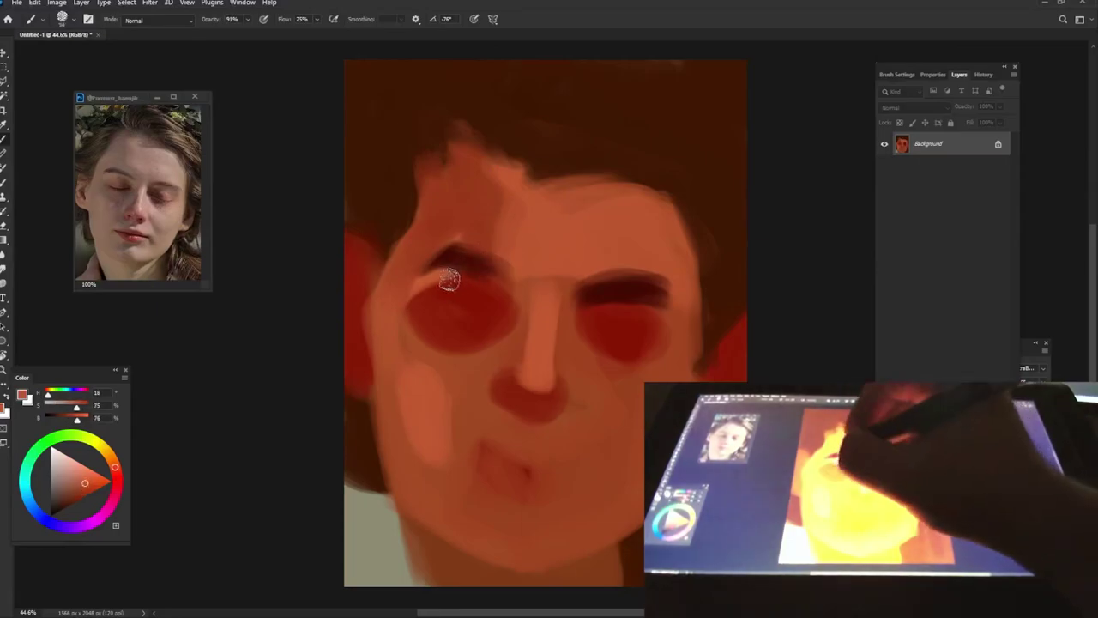
- At 87% opacity, paint closed-eyelid lines across both eyes
key(8)
key(7)
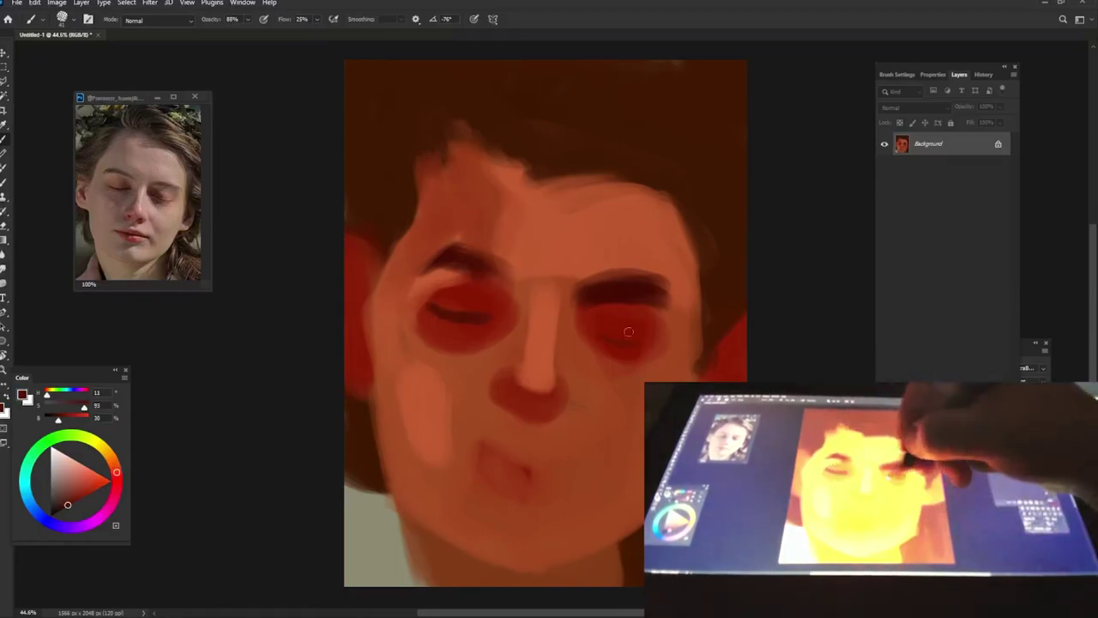
drag(592, 336, 633, 345)
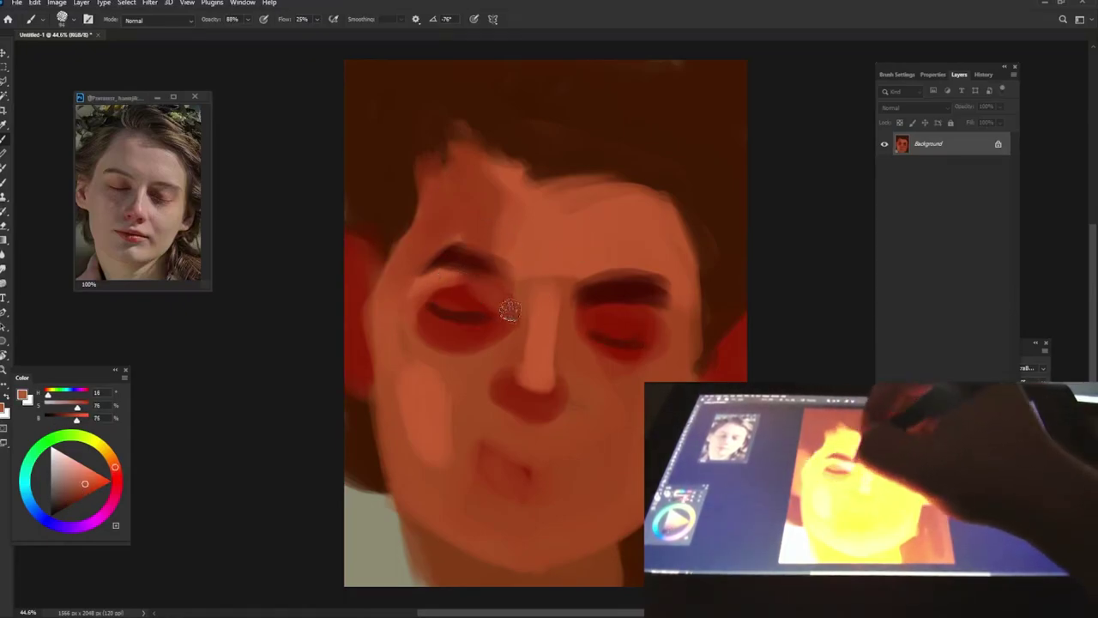
drag(473, 298, 433, 305)
drag(592, 320, 653, 328)
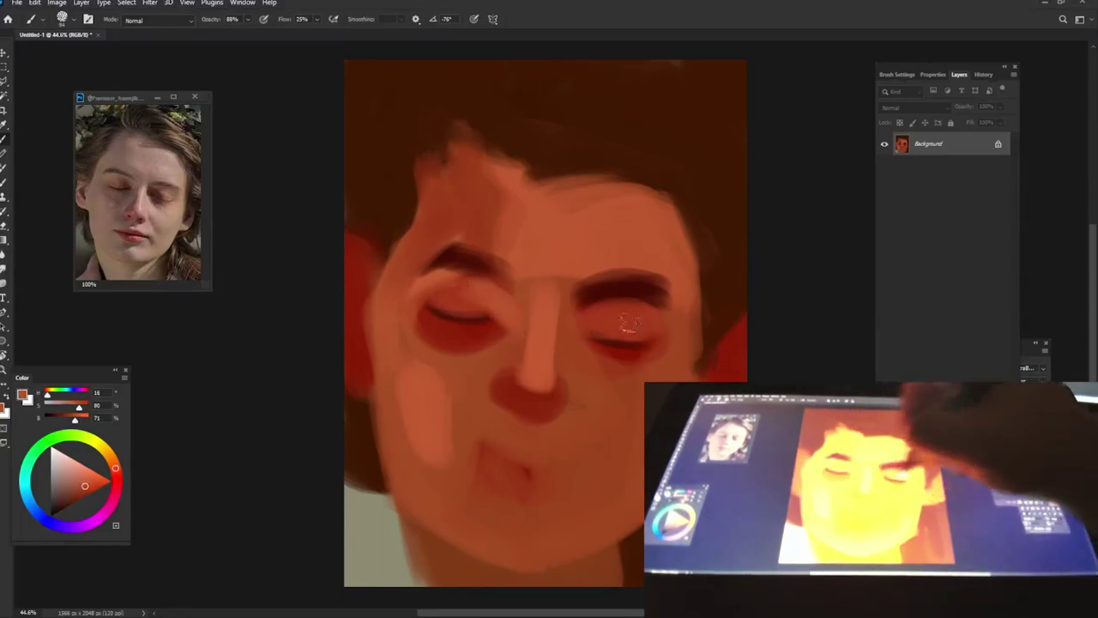
- Brighten the forehead, extend the eyebrow end, and deepen the shadow below the right eye
alt+click(511, 258)
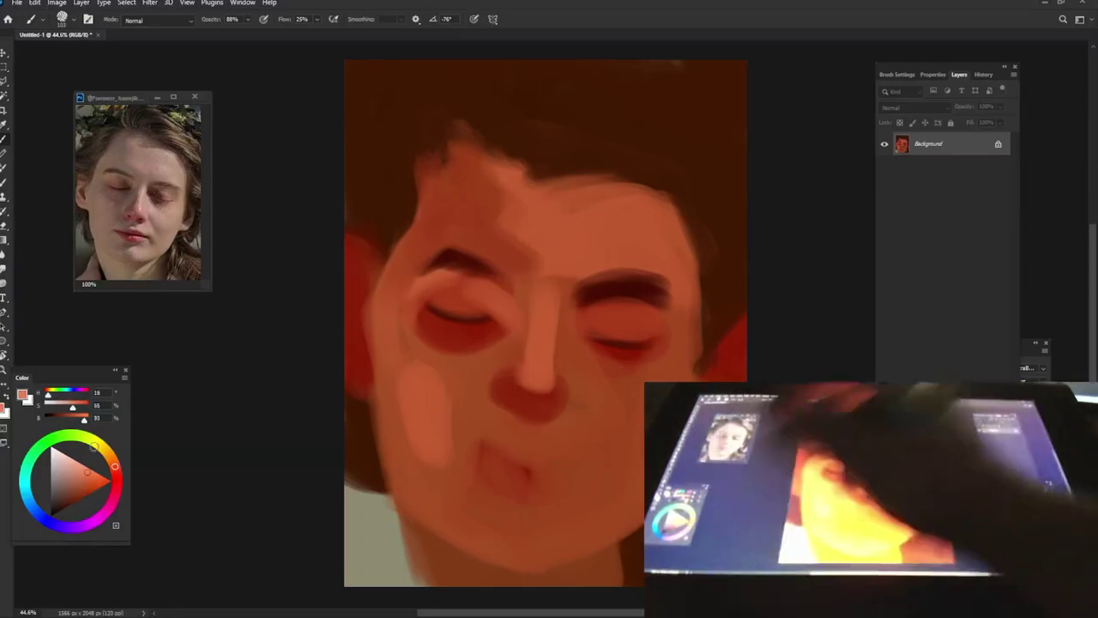
drag(539, 233, 605, 221)
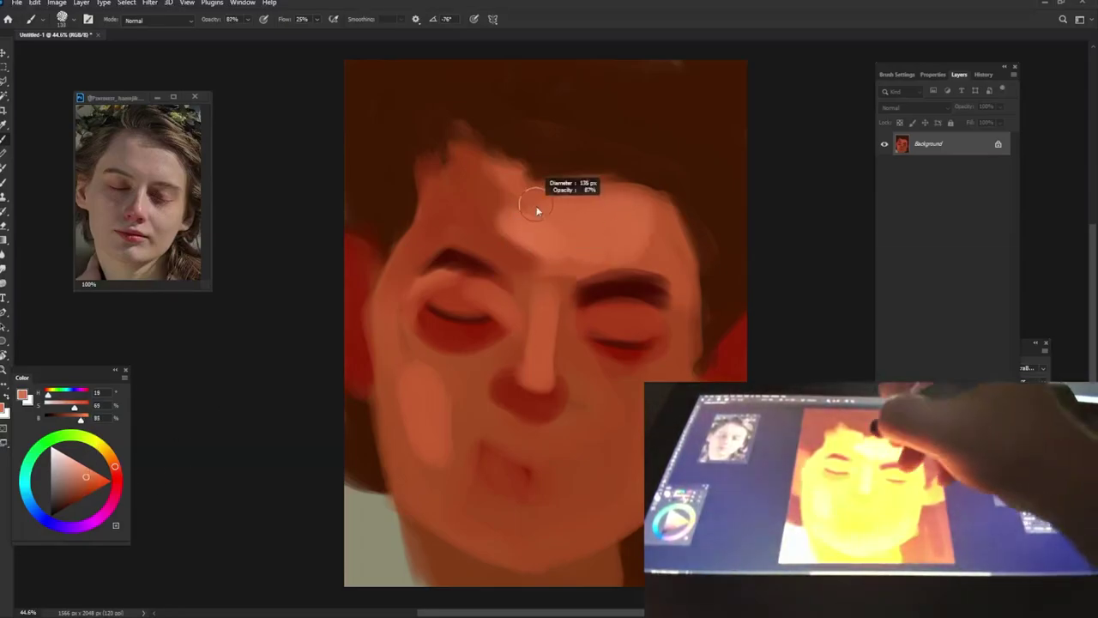
alt+click(489, 247)
drag(495, 278, 518, 286)
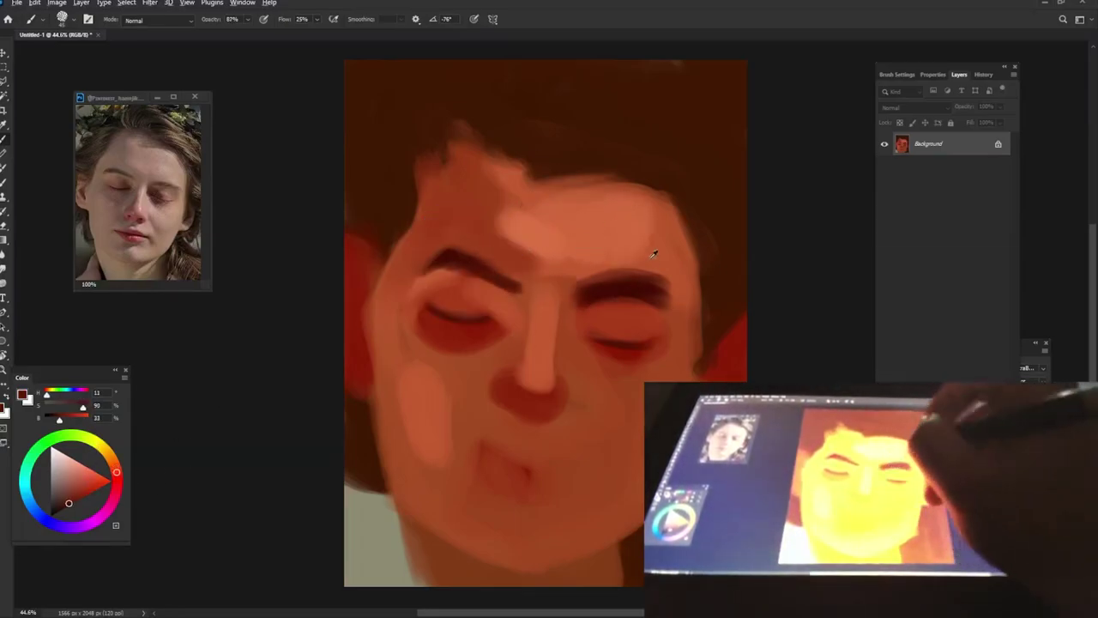
alt+click(513, 312)
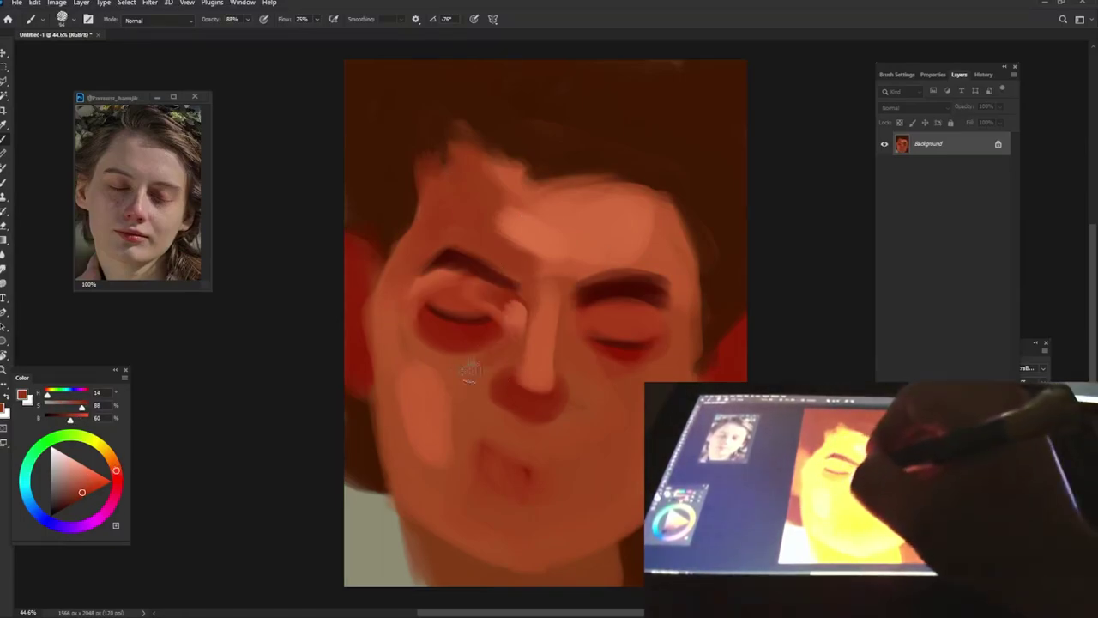
drag(592, 350, 625, 374)
alt+click(626, 375)
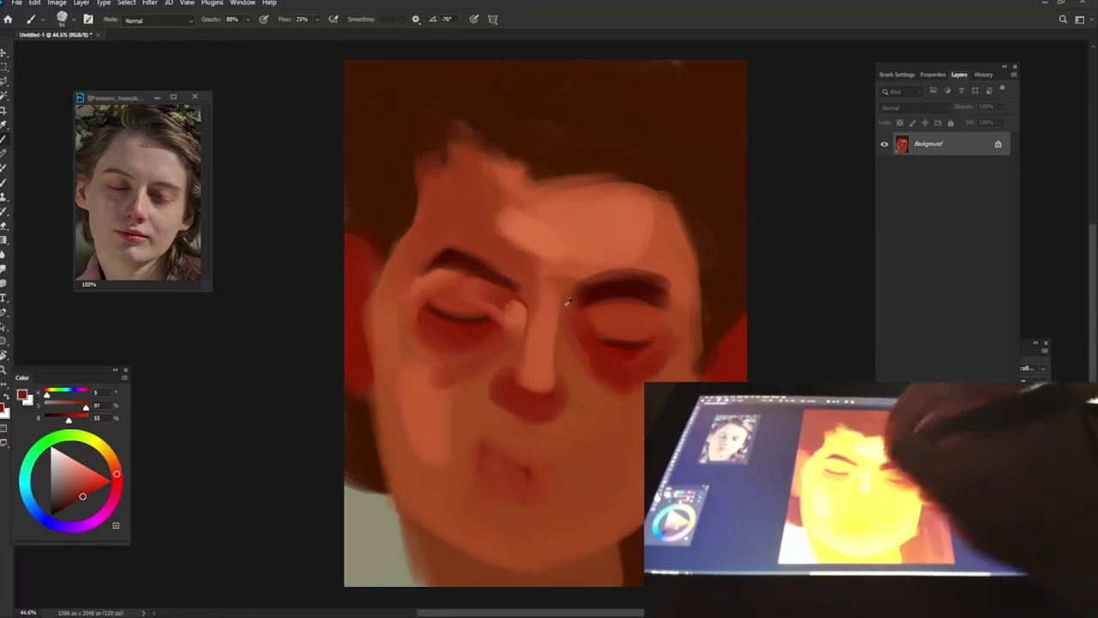
- Add a lighter forehead stroke, darken the hairline, and extend the left eyebrow outward
mouse_move(529, 225)
mouse_down()
mouse_move(523, 295)
mouse_move(565, 298)
mouse_move(579, 233)
mouse_move(502, 195)
mouse_up()
alt+click(535, 265)
drag(495, 146, 477, 247)
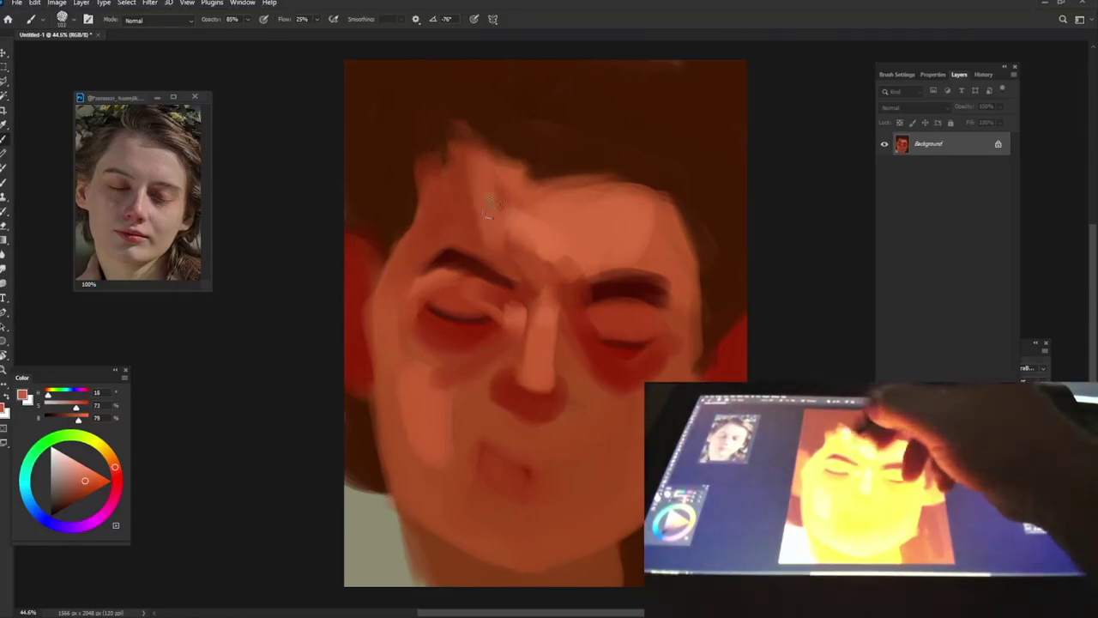
drag(497, 128, 468, 161)
alt+click(455, 167)
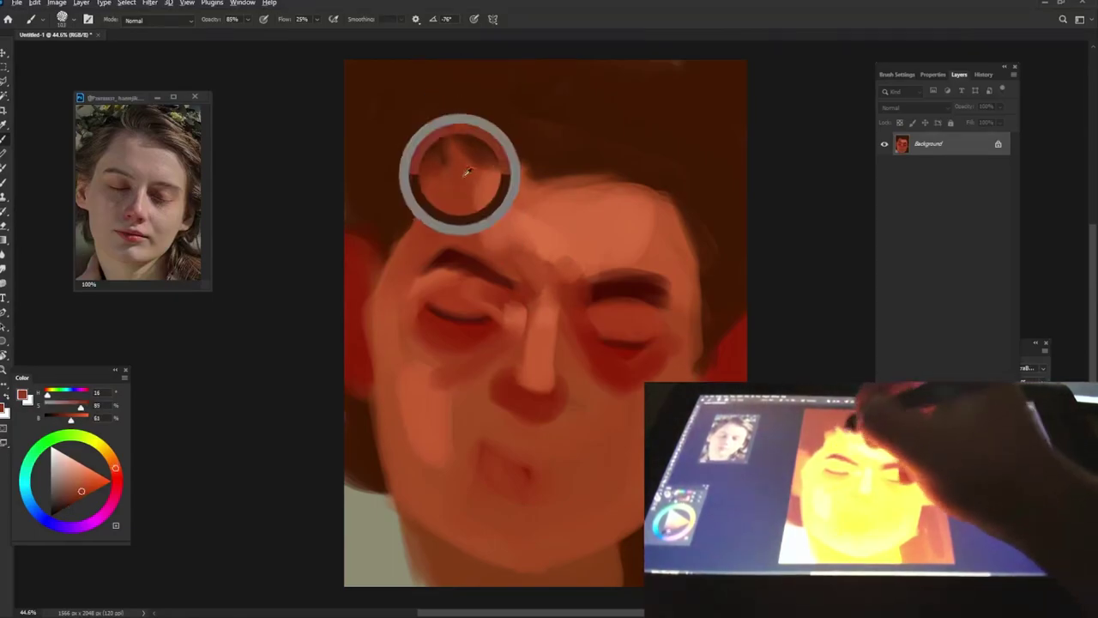
alt+click(480, 260)
drag(455, 262, 427, 271)
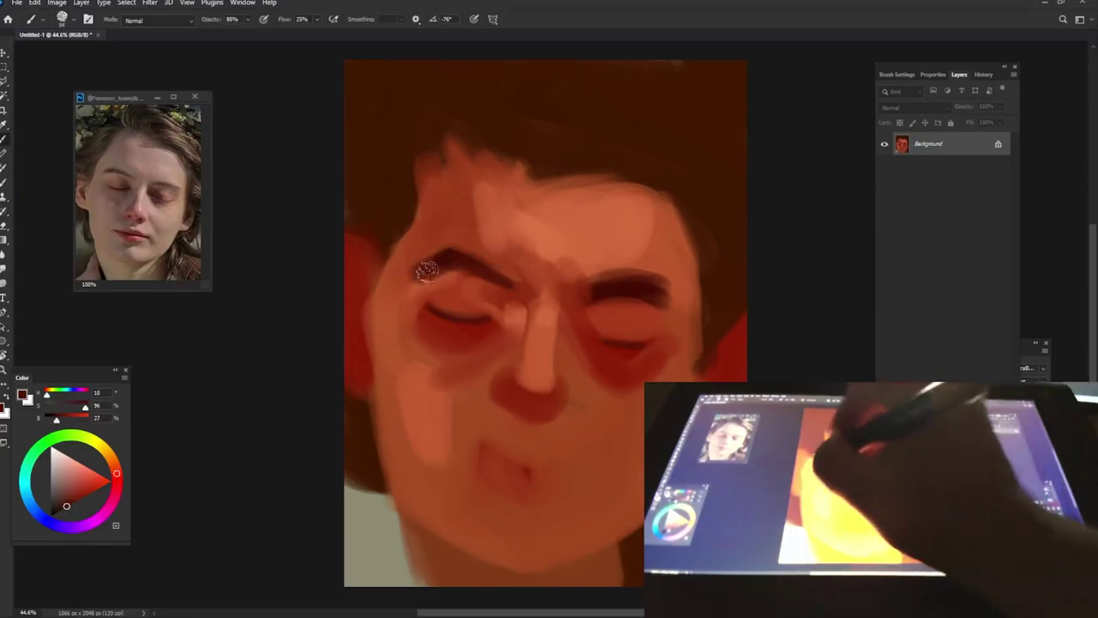
alt+click(448, 275)
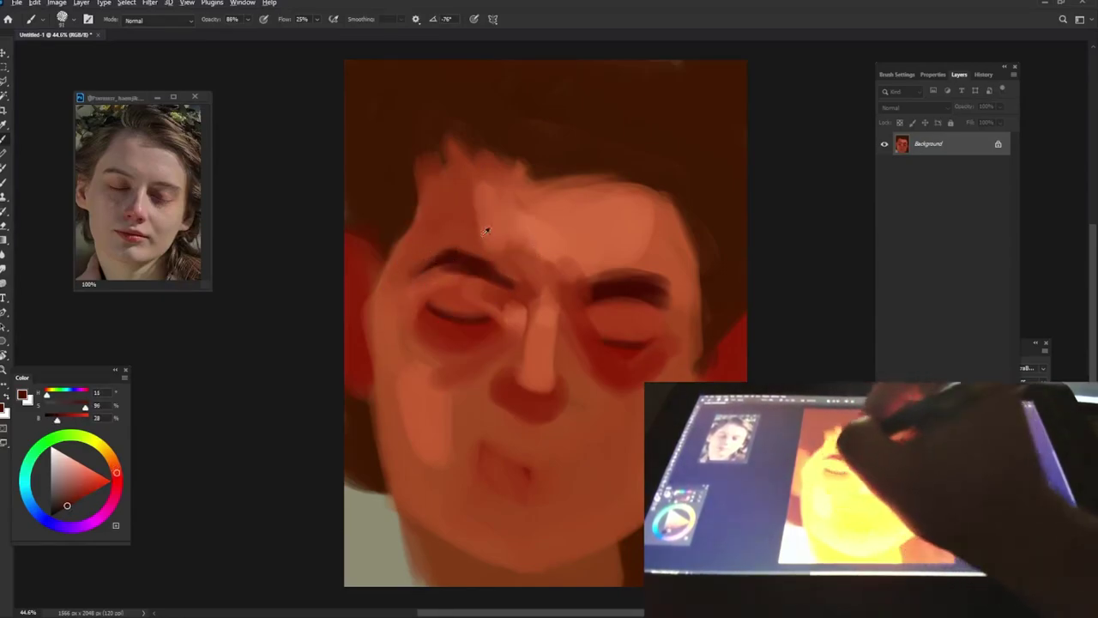
alt+click(407, 246)
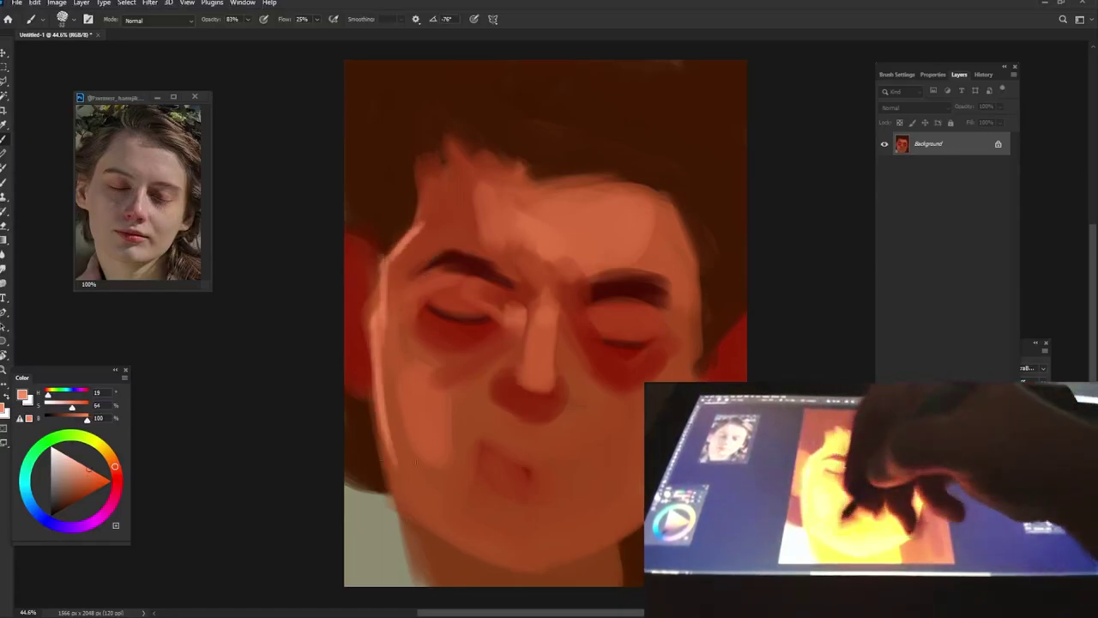
- Draw a light jawline to the chin, lighten the right eye's outer corner, and highlight the right temple
mouse_move(378, 454)
mouse_down()
mouse_move(525, 573)
mouse_move(644, 519)
mouse_up()
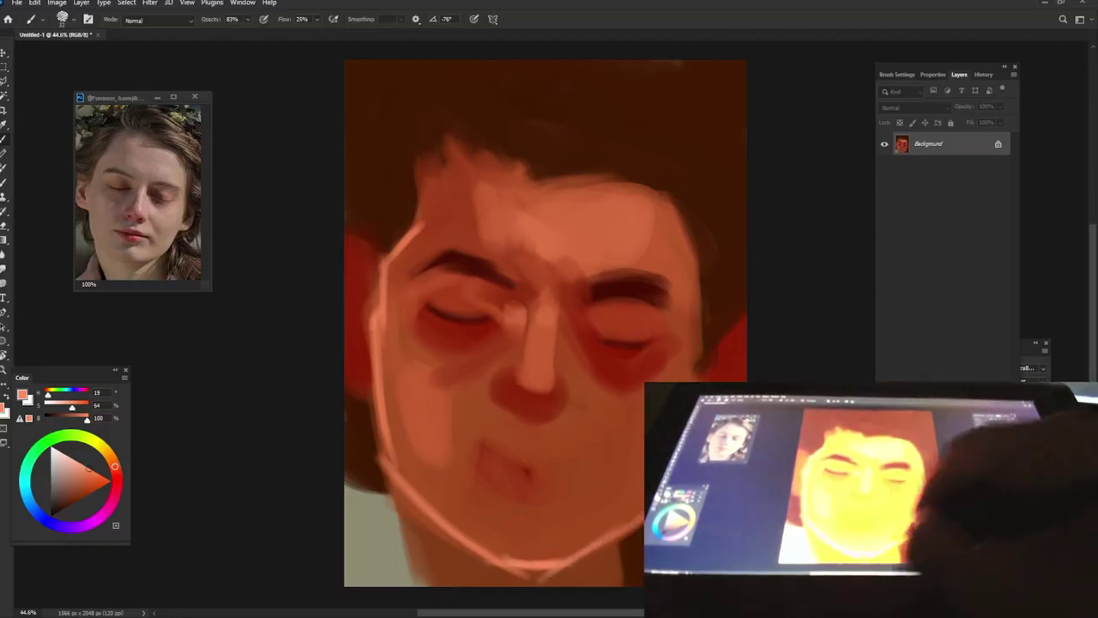
alt+click(511, 292)
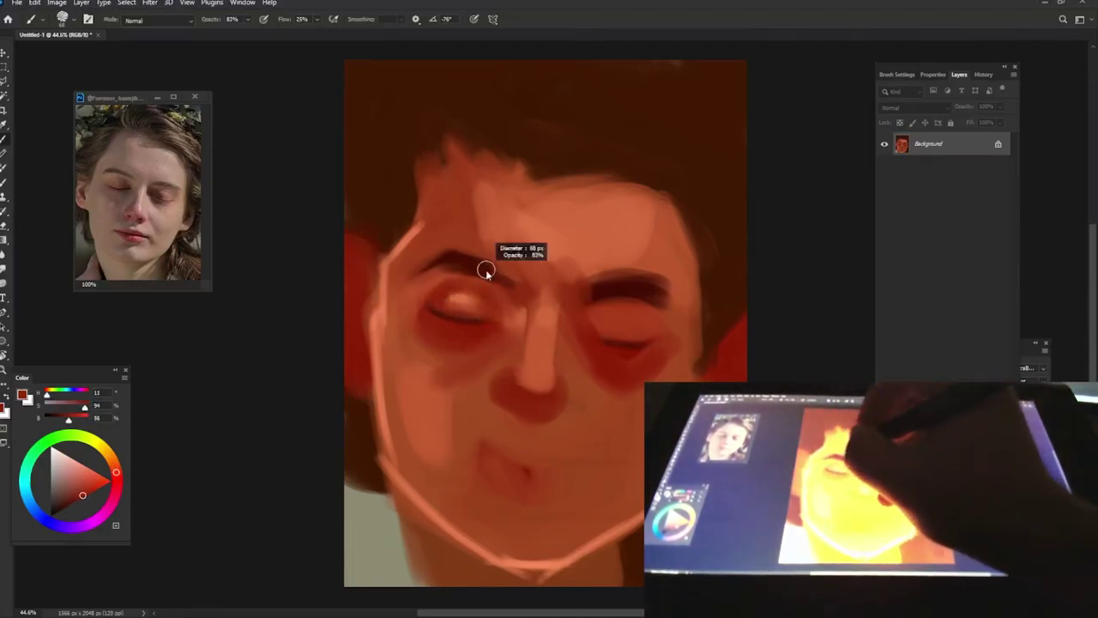
alt+click(406, 271)
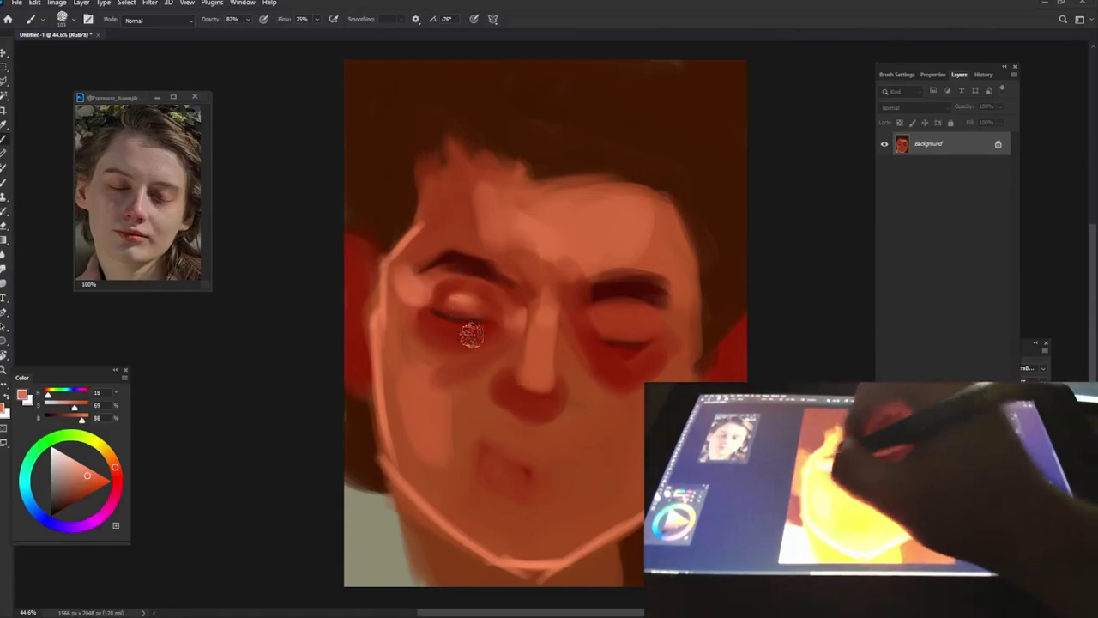
alt+click(392, 343)
drag(665, 287, 686, 321)
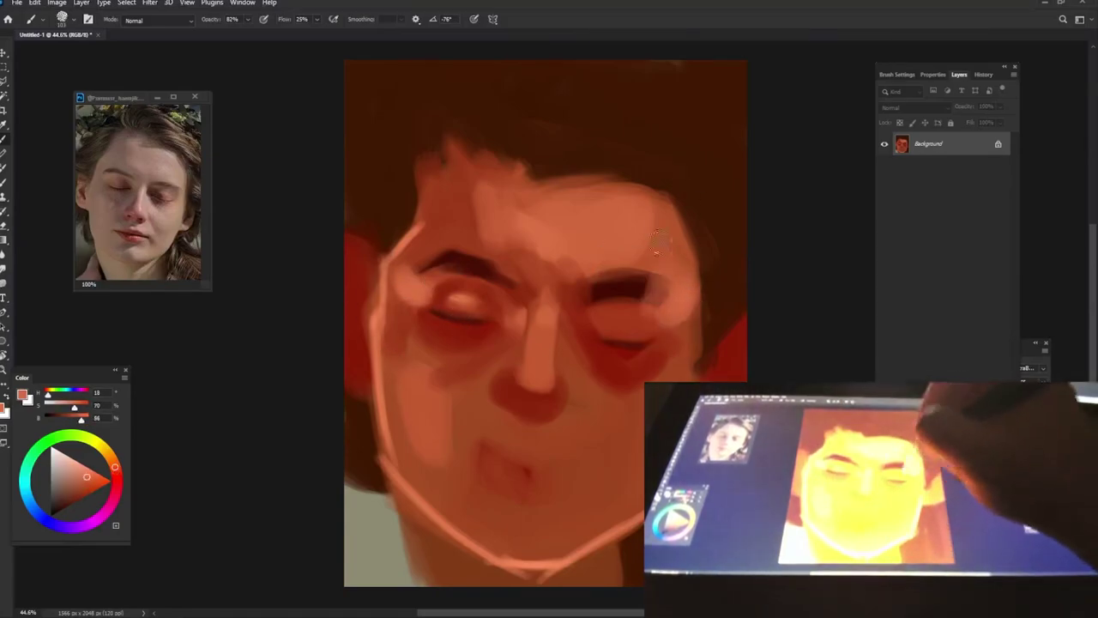
alt+click(400, 311)
drag(626, 238, 673, 209)
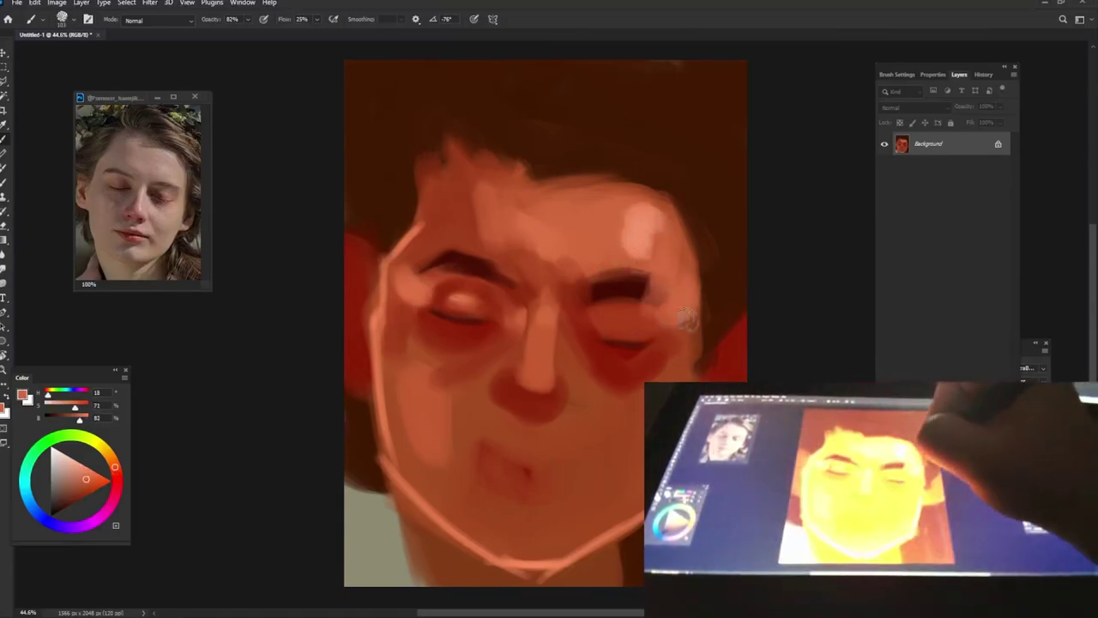
- Rework the right eyebrow and lid beneath it with sampled dark brown and lighter skin tones
alt+click(592, 297)
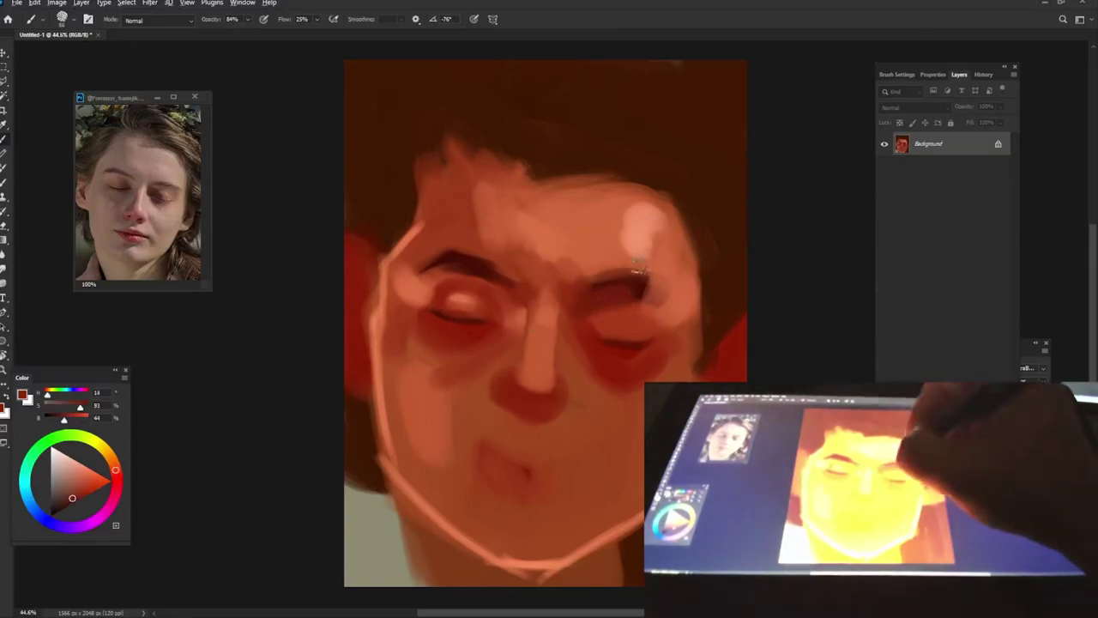
alt+click(590, 277)
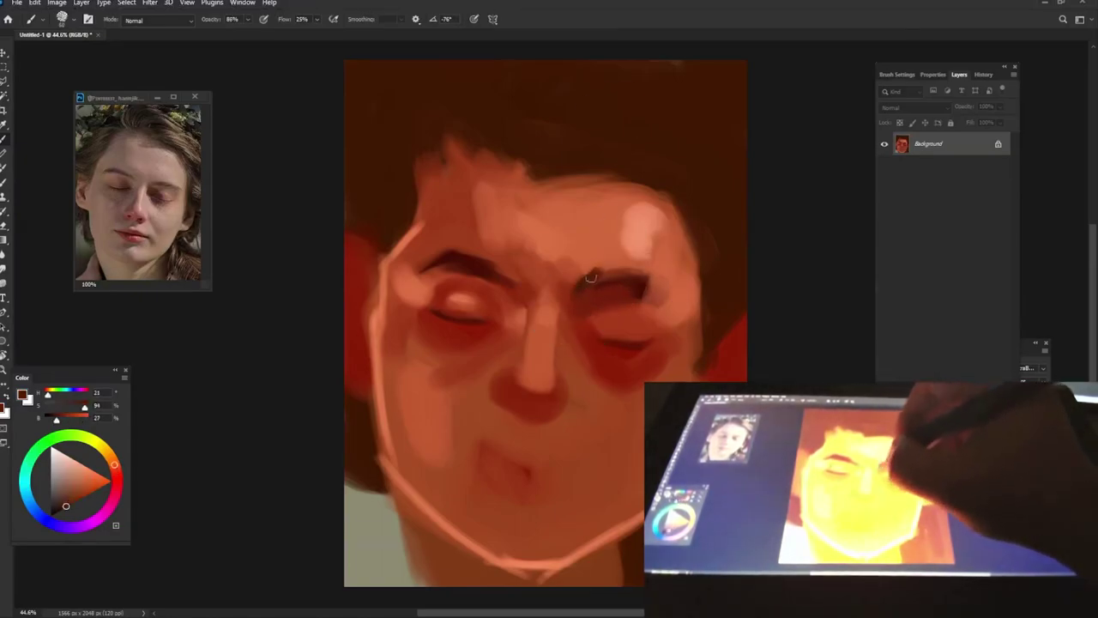
alt+click(682, 270)
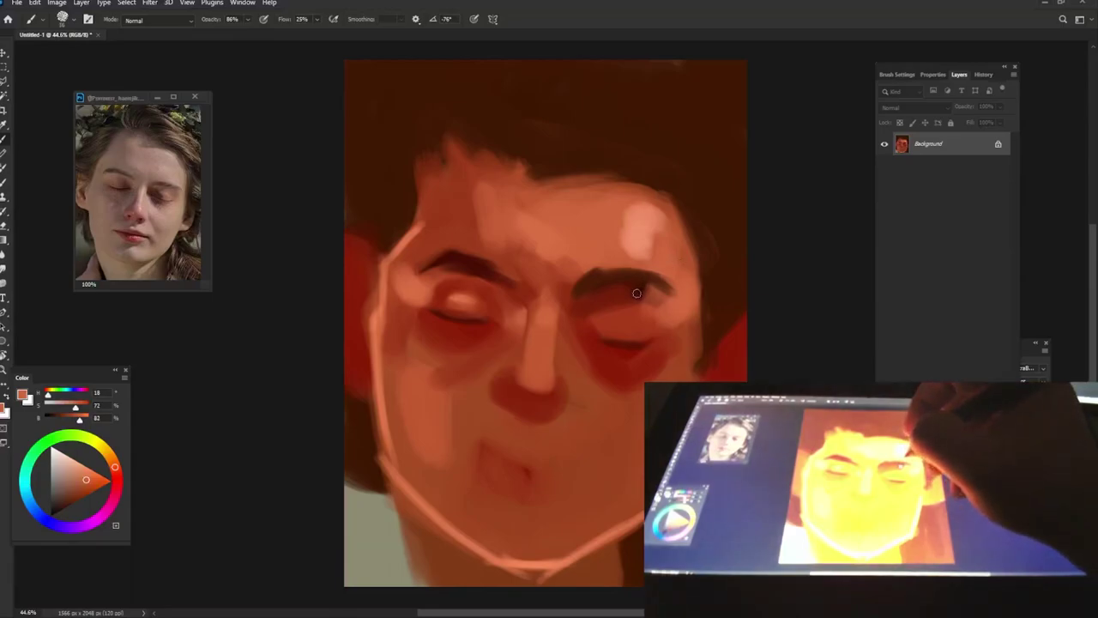
alt+click(515, 277)
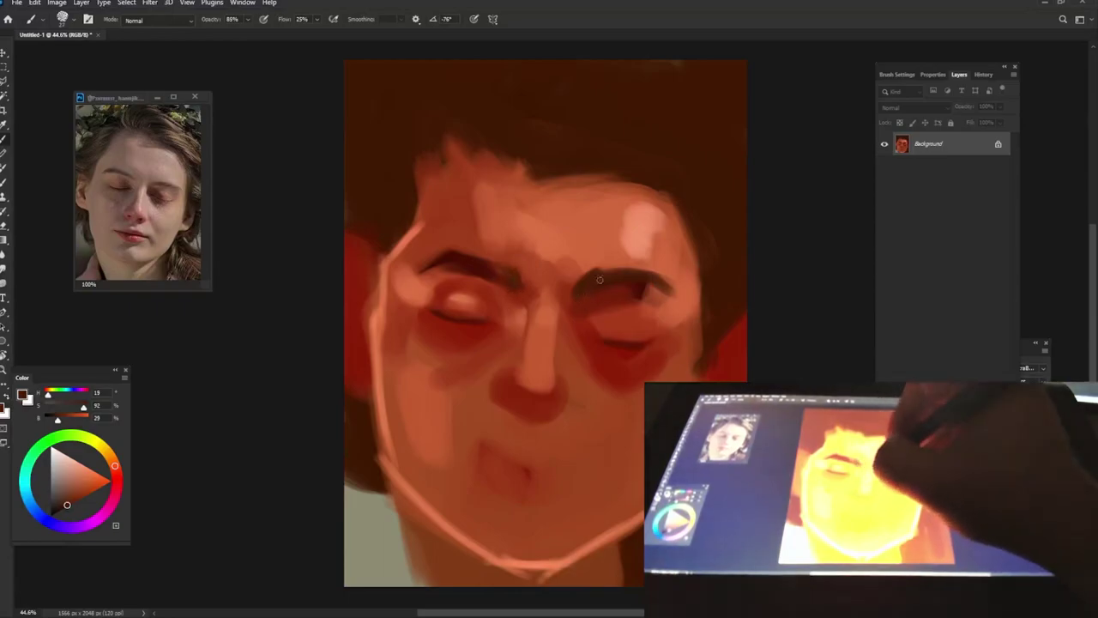
alt+click(570, 273)
- At full opacity, paint the left eye's lid and lash line in very dark red
alt+click(491, 239)
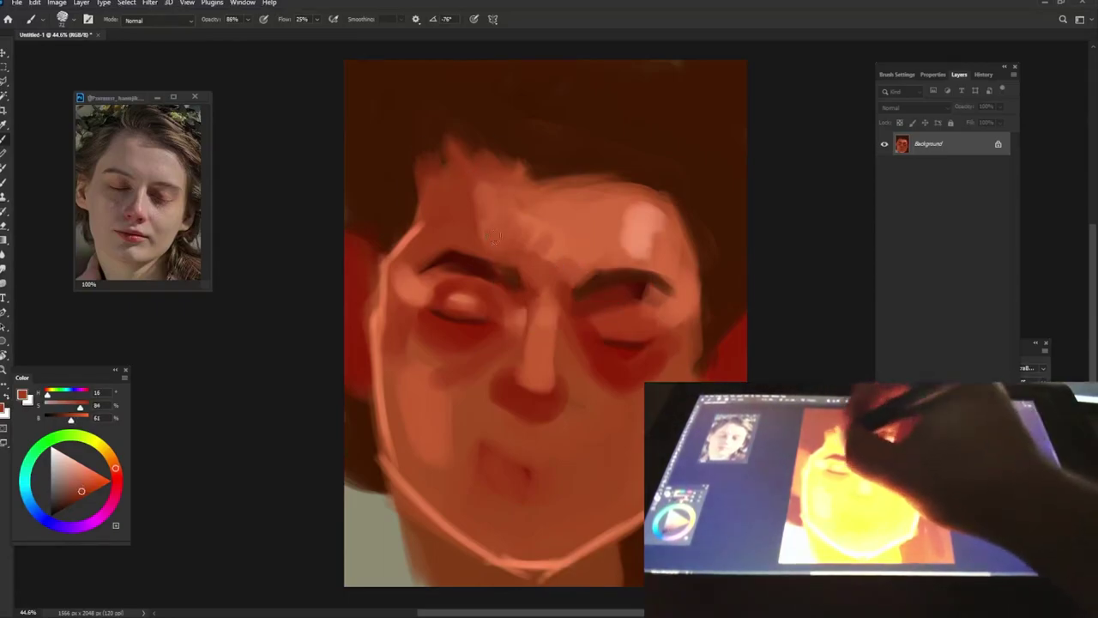
key(0)
alt+click(455, 310)
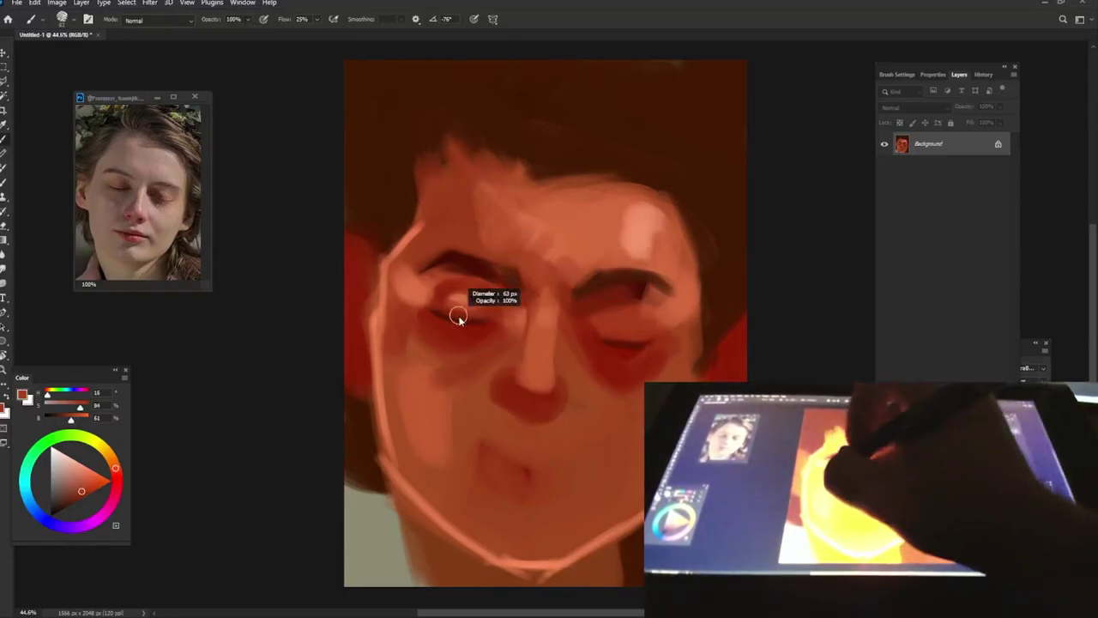
alt+click(446, 259)
drag(429, 302, 506, 302)
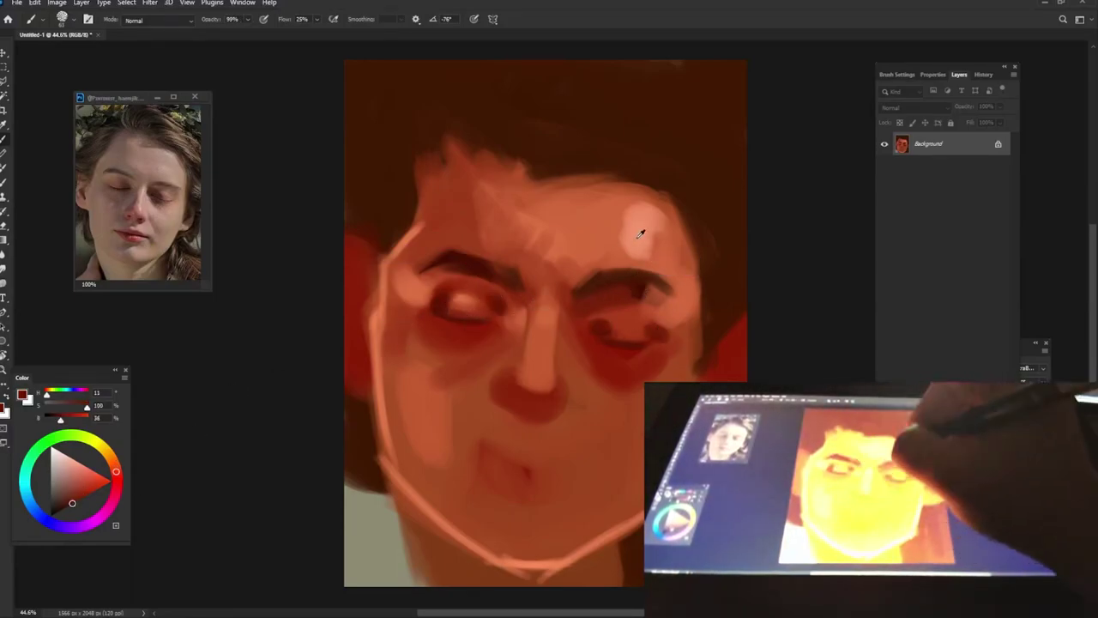
- Lighten the right eye's dark circles, dab an inner-corner highlight, and deepen the shadow beneath
alt+click(612, 312)
drag(600, 326, 651, 331)
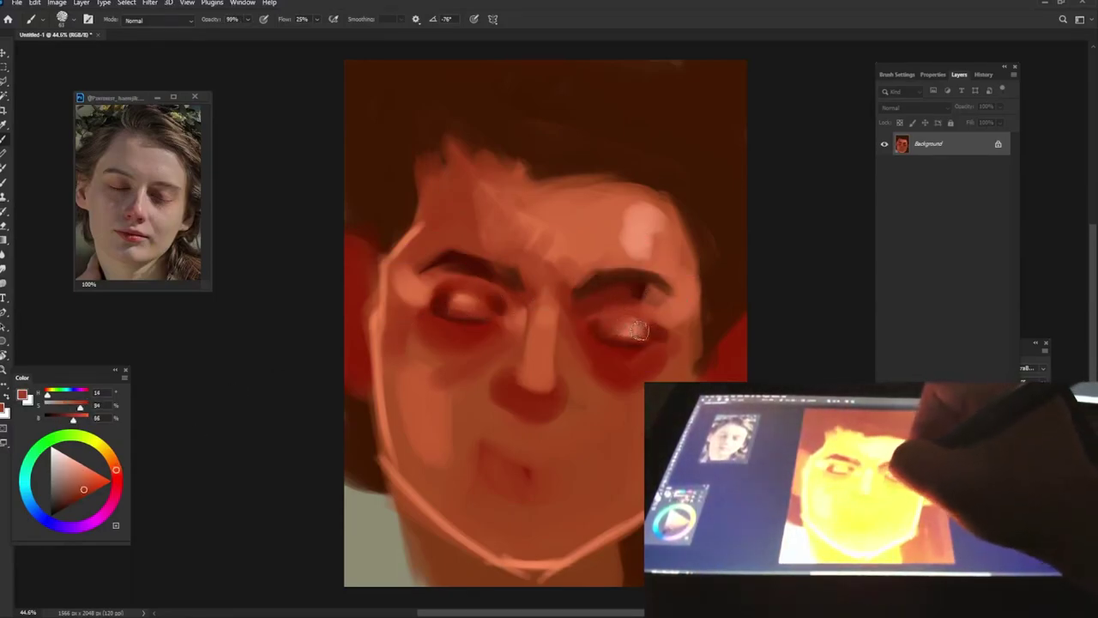
alt+click(480, 302)
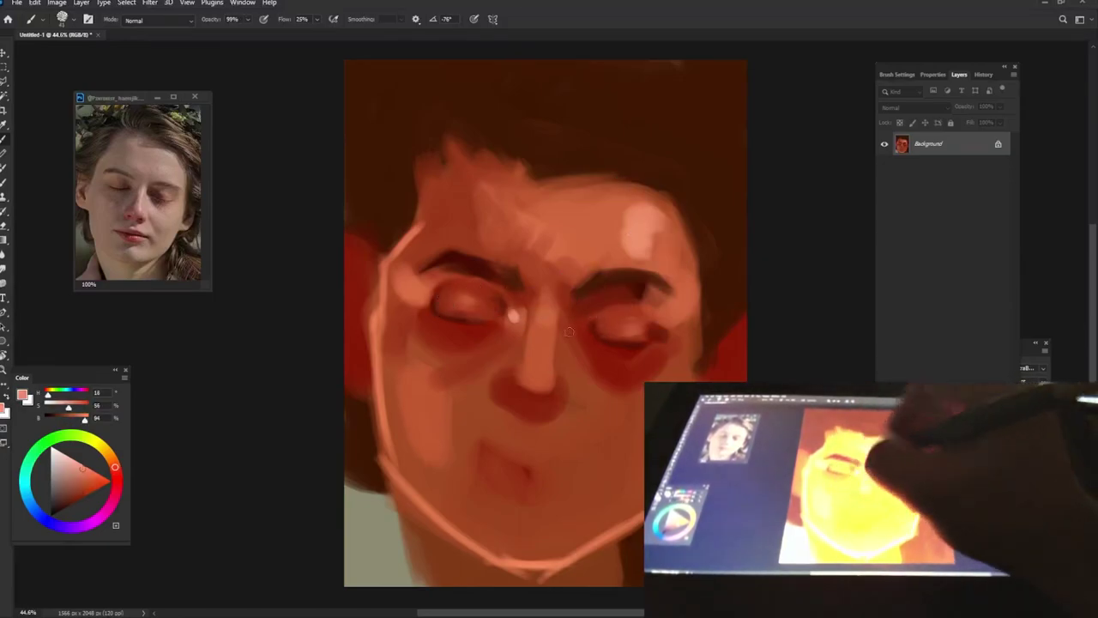
click(580, 325)
alt+click(575, 283)
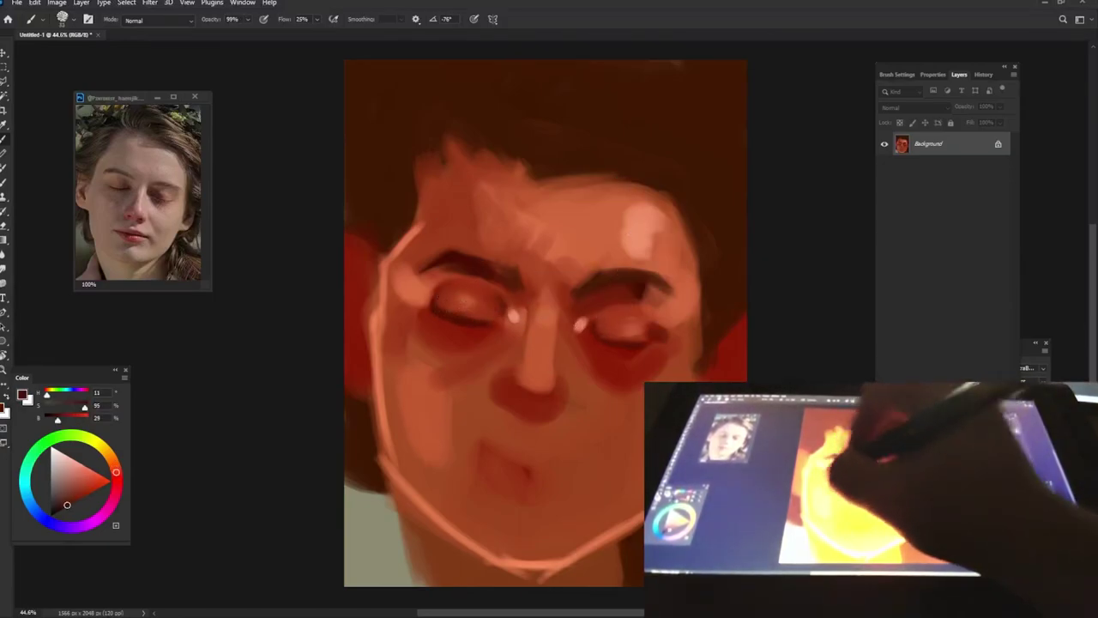
drag(598, 336, 648, 349)
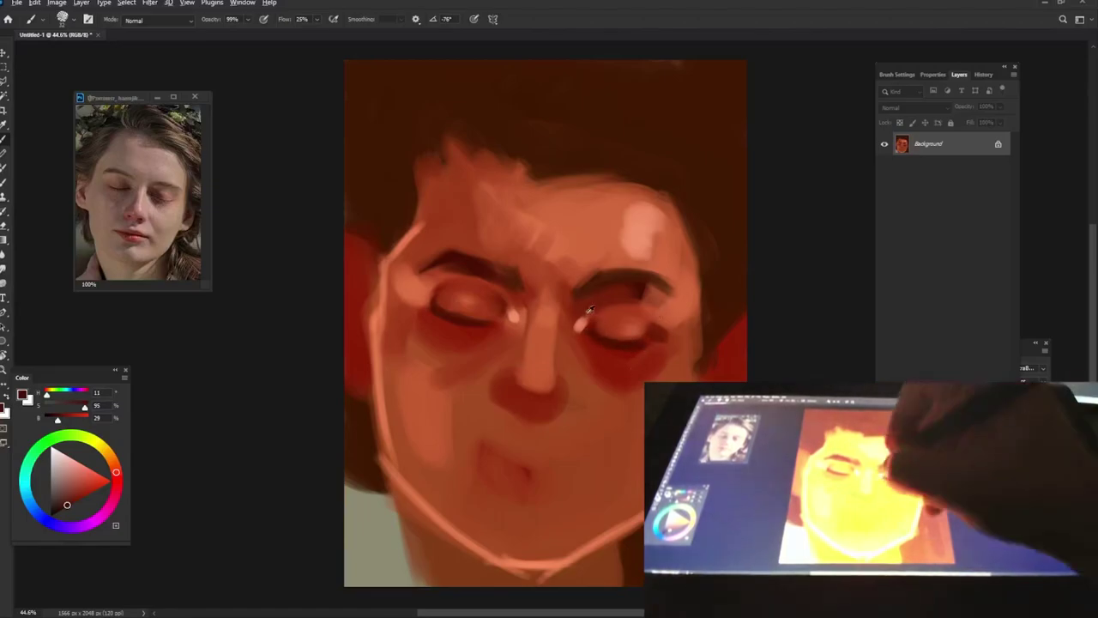
- Dab a light pink highlight at the right eye's inner corner and pick pink for the cheeks
alt+click(639, 225)
click(579, 324)
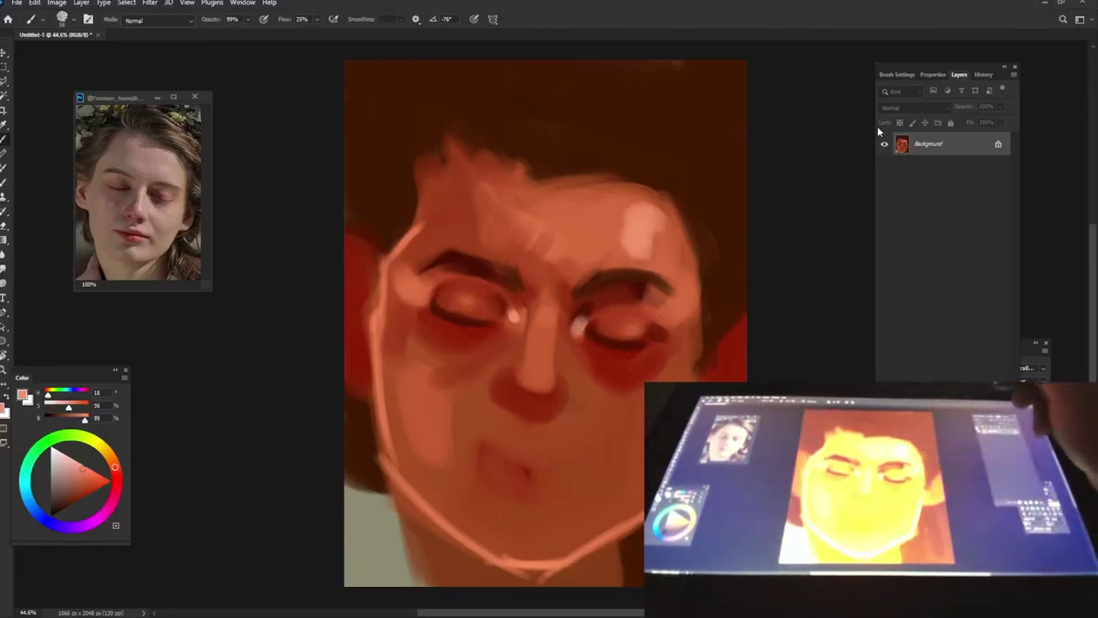
alt+click(456, 337)
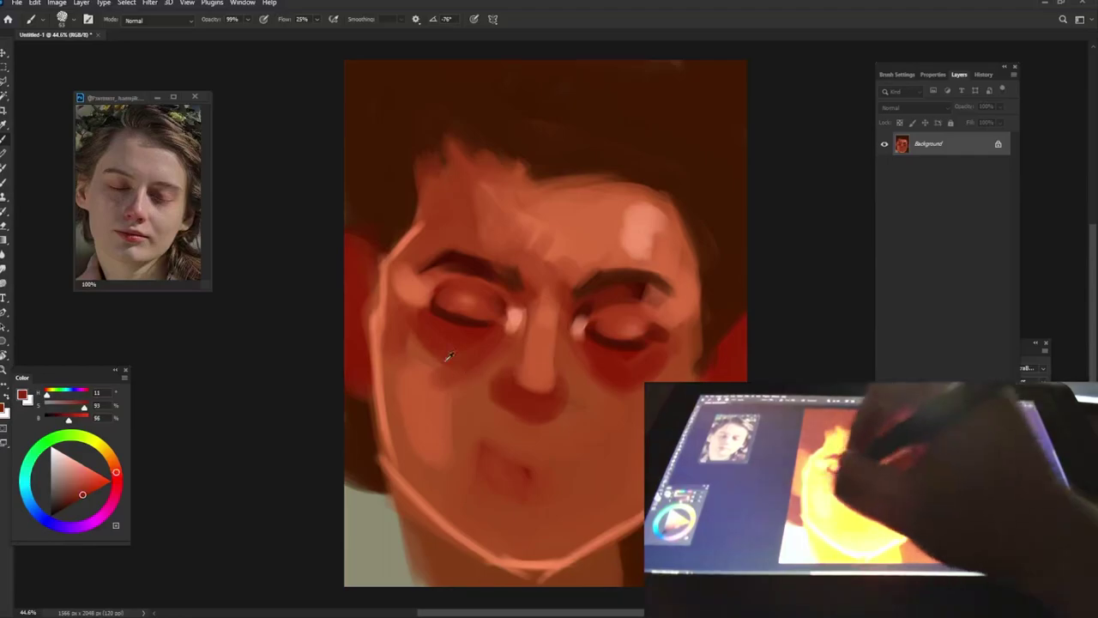
alt+click(513, 319)
- Paint light pink diagonal streaks below both eyes, on the cheeks and along the nose bridge
drag(464, 362, 436, 401)
drag(634, 356, 605, 390)
drag(592, 353, 614, 399)
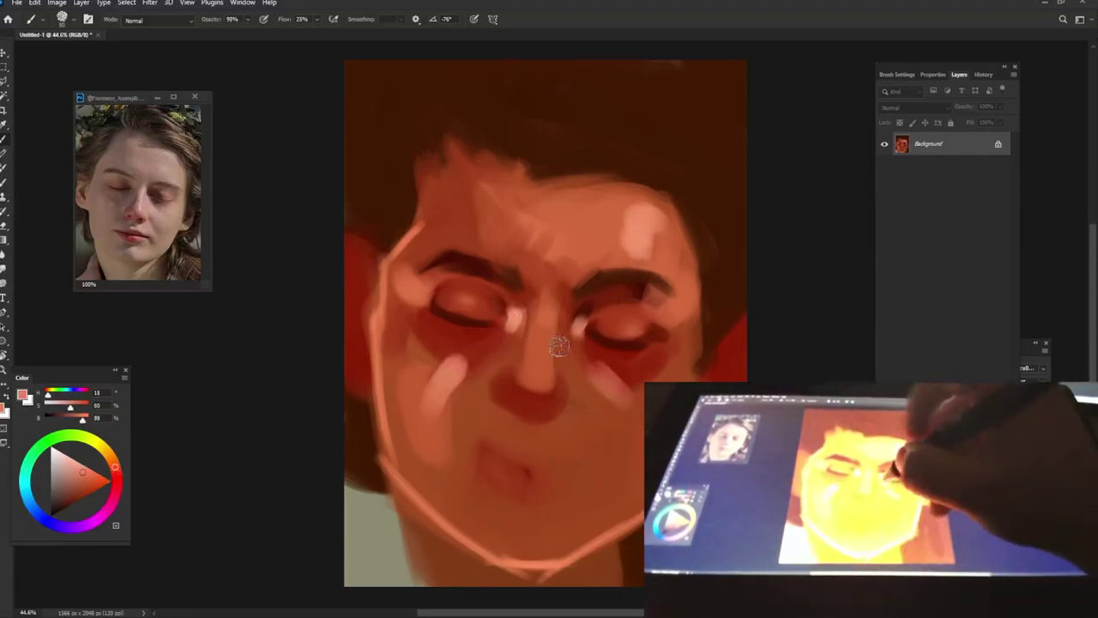
drag(558, 346, 599, 382)
drag(570, 326, 616, 391)
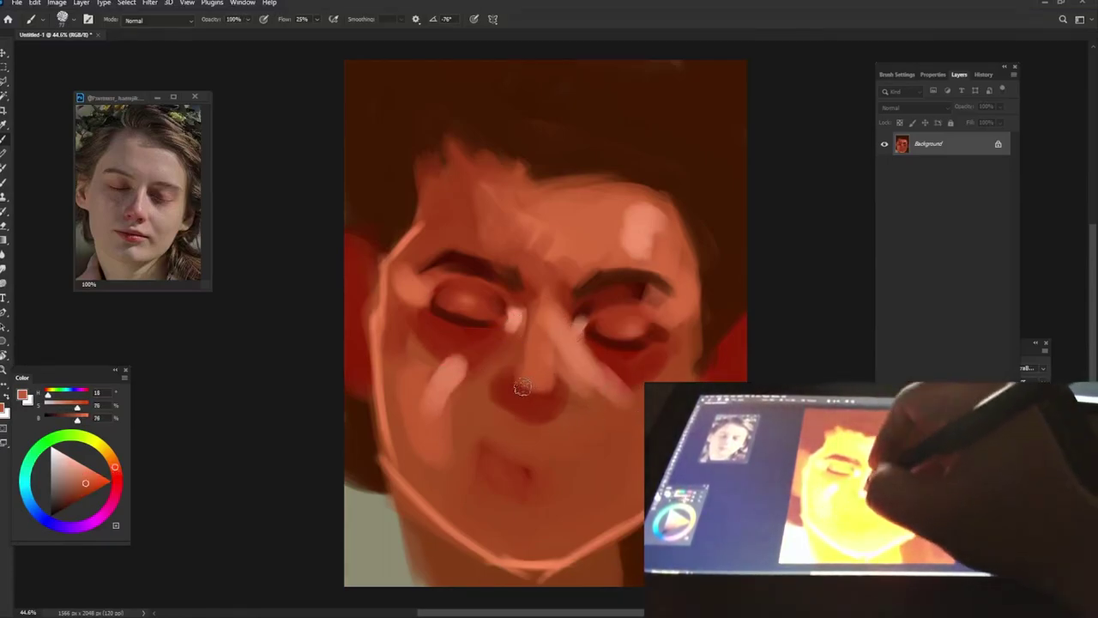
drag(521, 388, 549, 393)
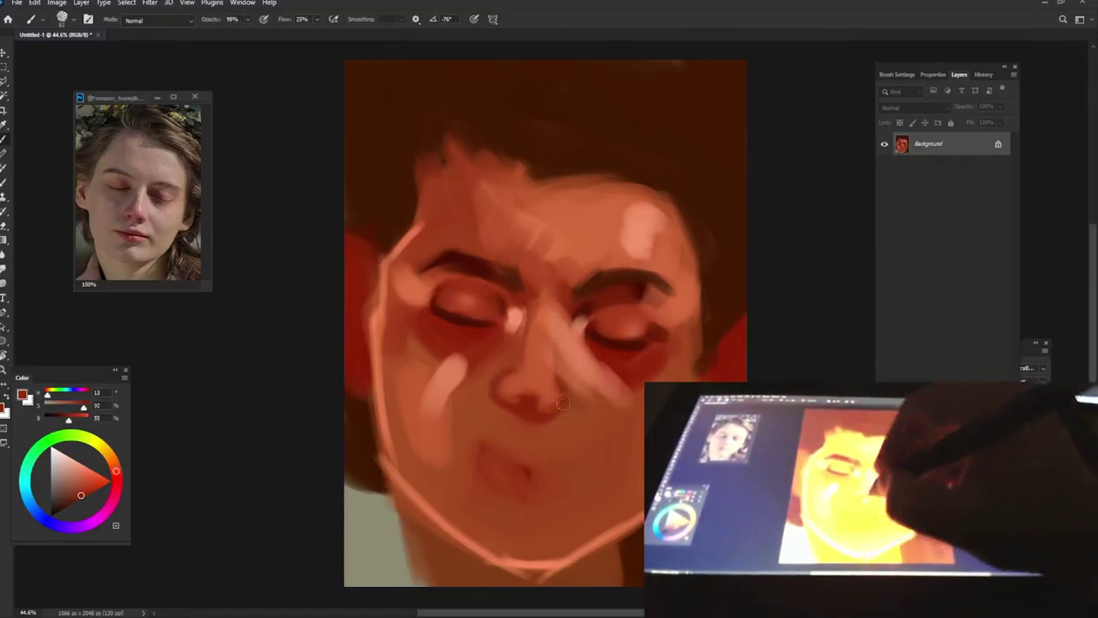
alt+click(516, 328)
drag(516, 329, 497, 367)
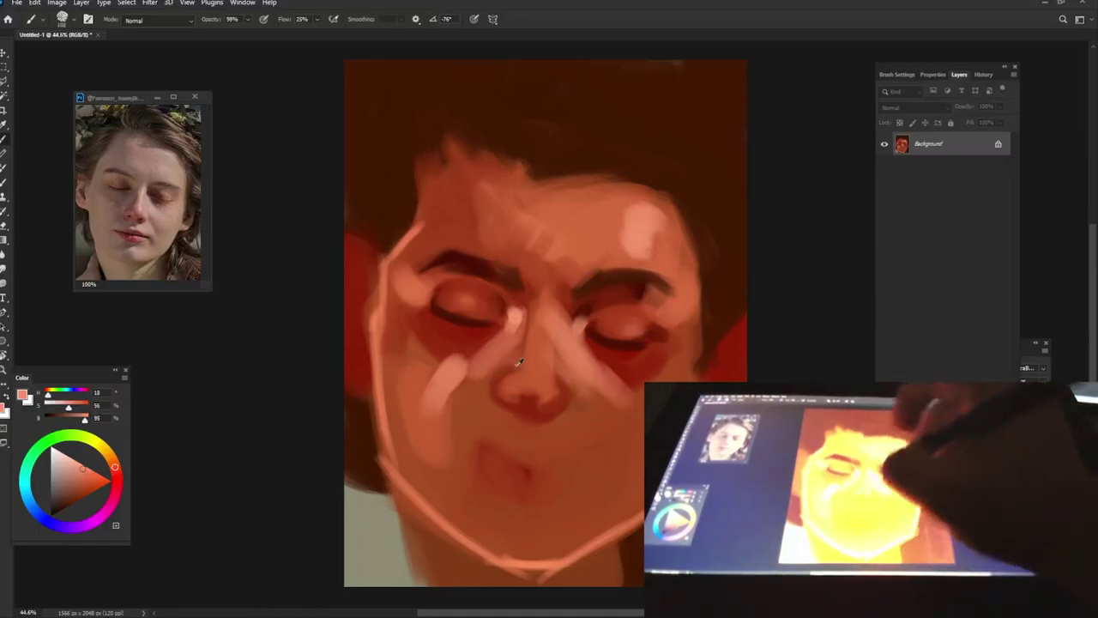
- Give the brush pressure-driven Transfer with 11% flow, and pick a light skin tone
click(899, 75)
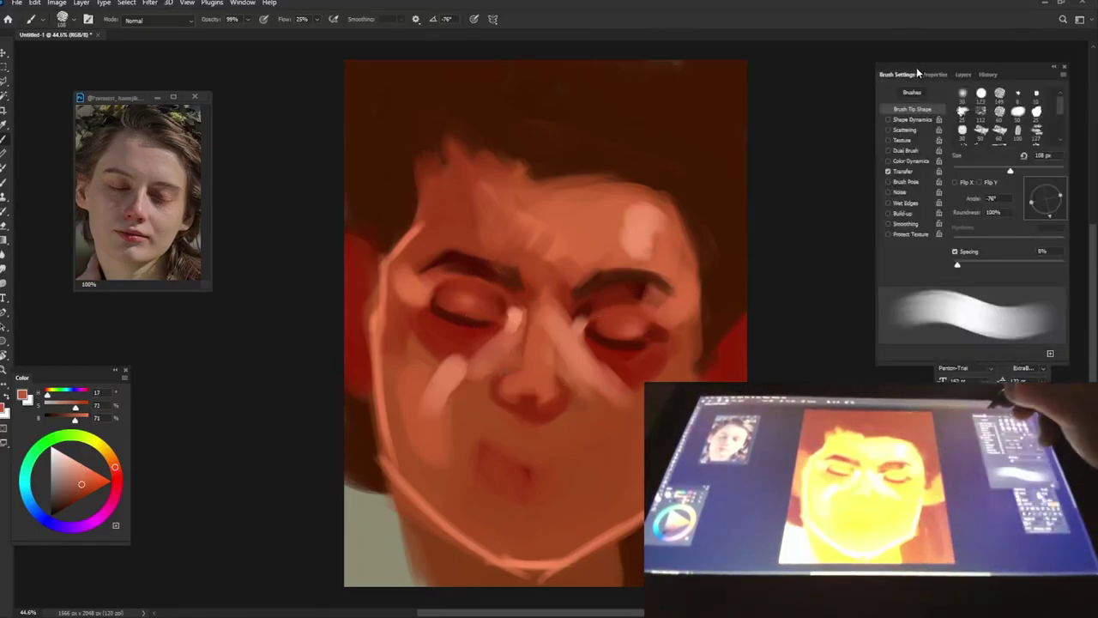
click(907, 170)
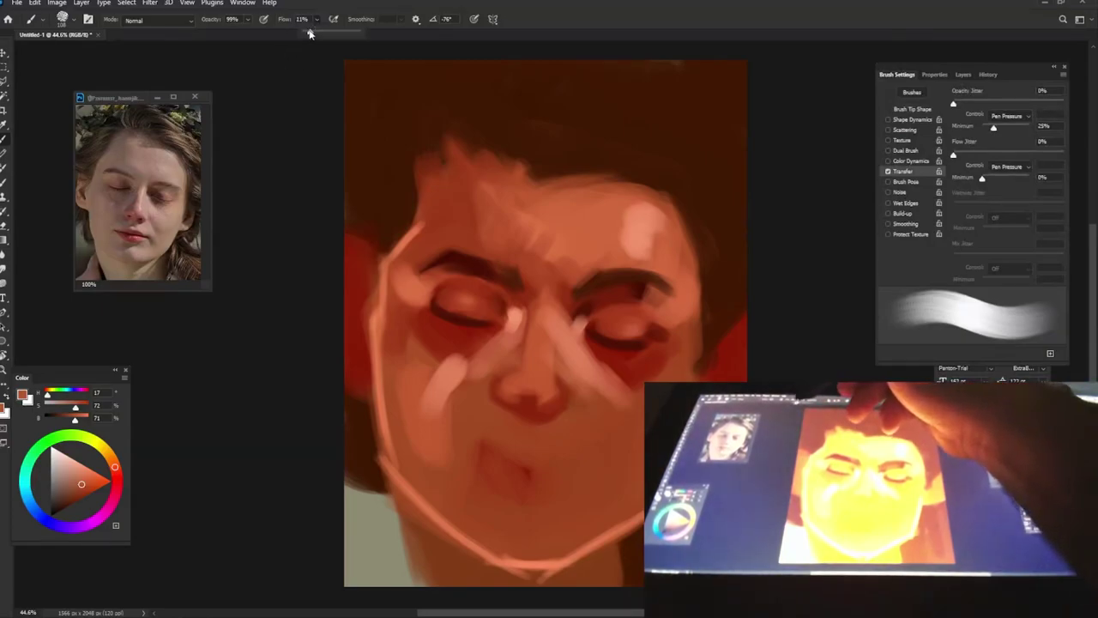
alt+click(439, 367)
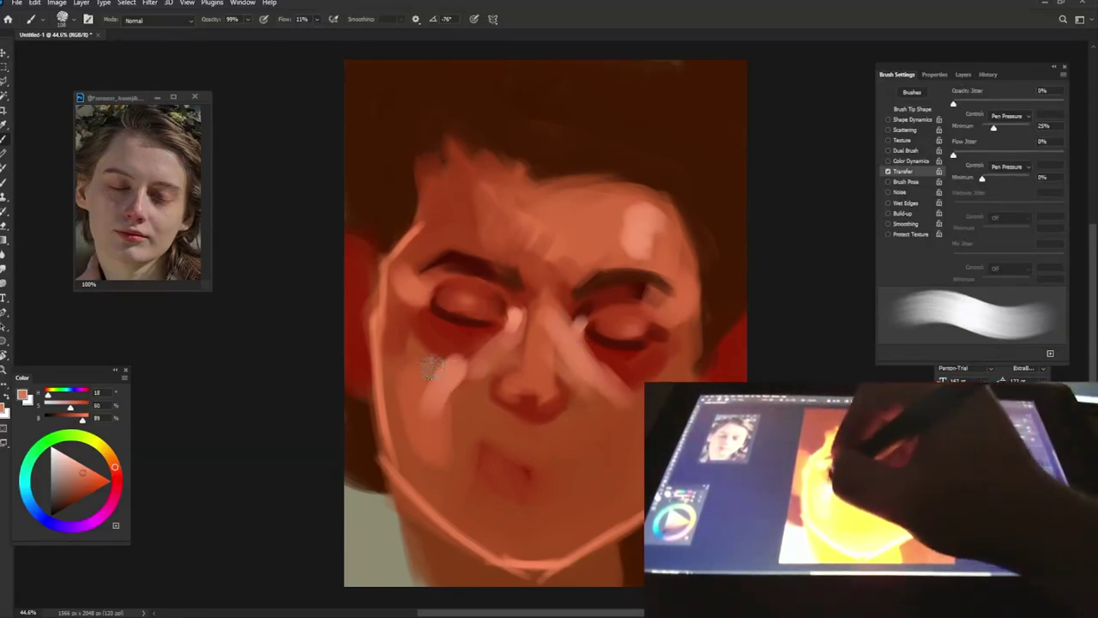
alt+click(422, 390)
- Lighten the left cheek, under-eye area and forehead with soft light skin strokes
drag(456, 448, 399, 342)
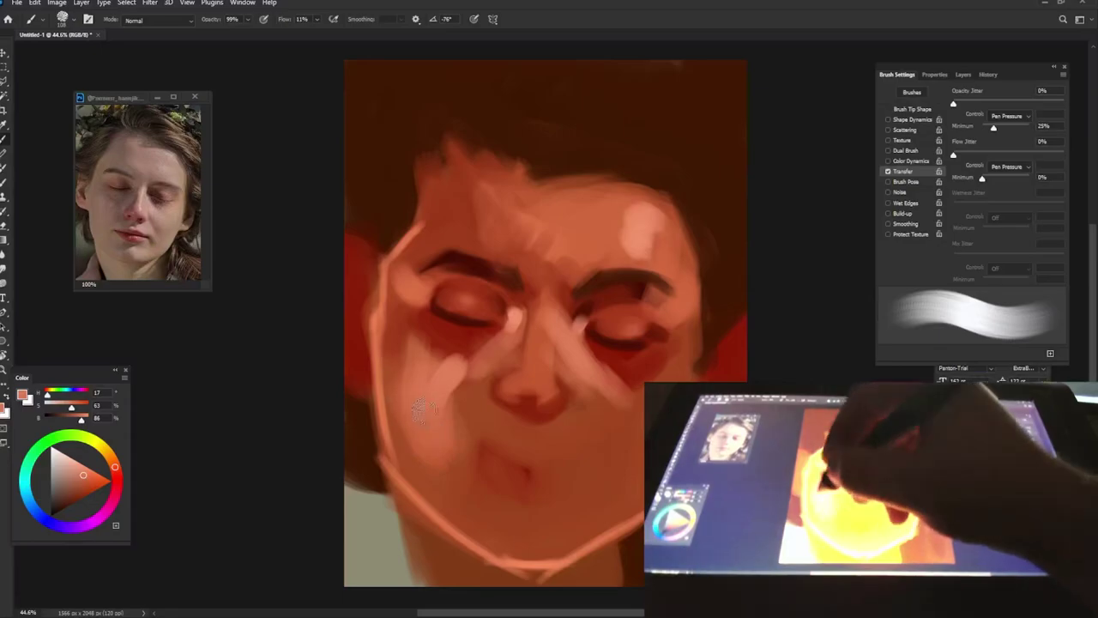
alt+click(466, 385)
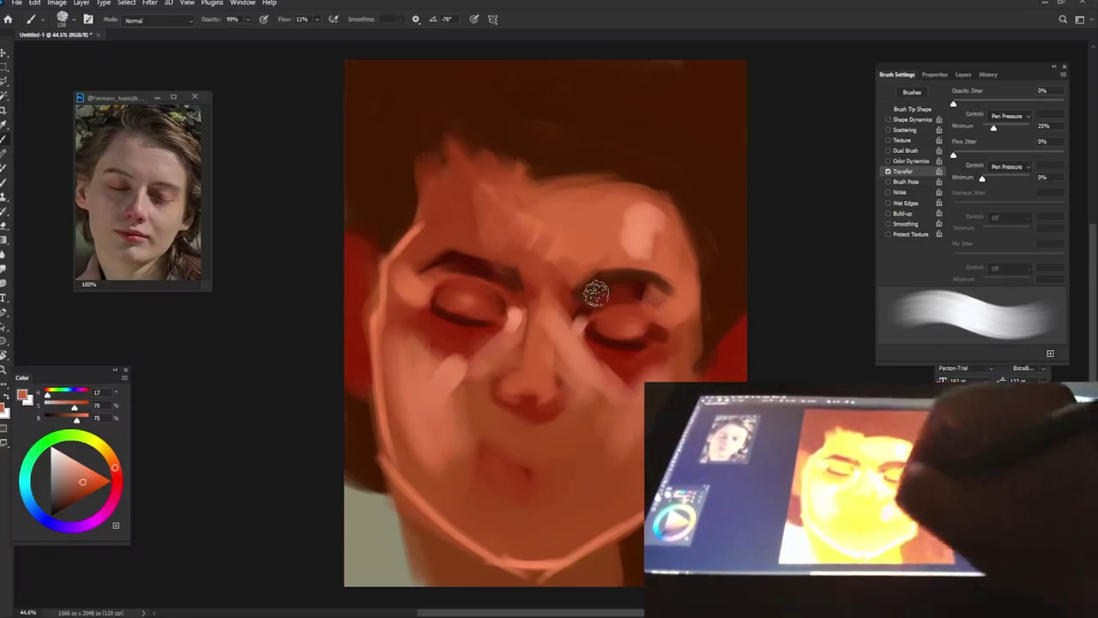
alt+click(595, 293)
drag(591, 253, 601, 185)
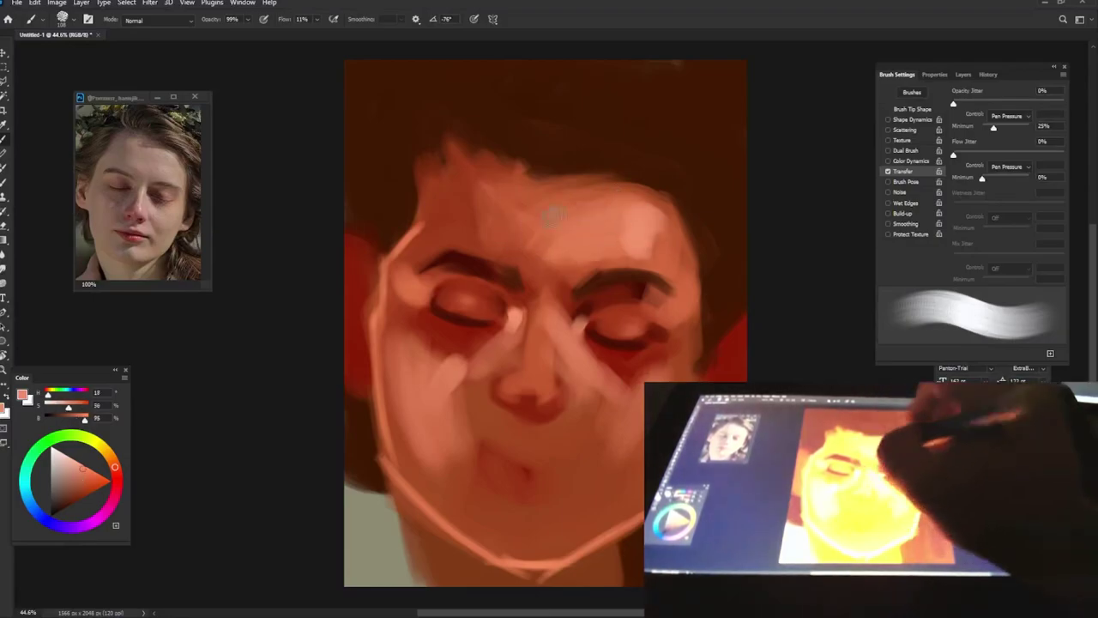
alt+click(558, 299)
key(0)
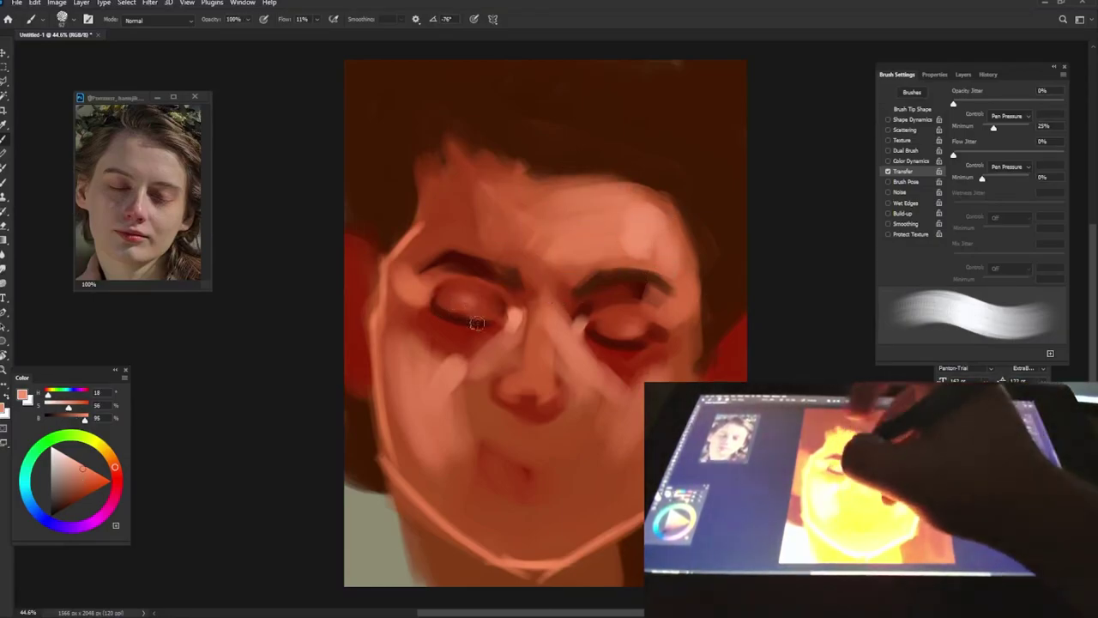
- Paint darker reds sampled near the right eye over the nose and left cheek
alt+click(589, 333)
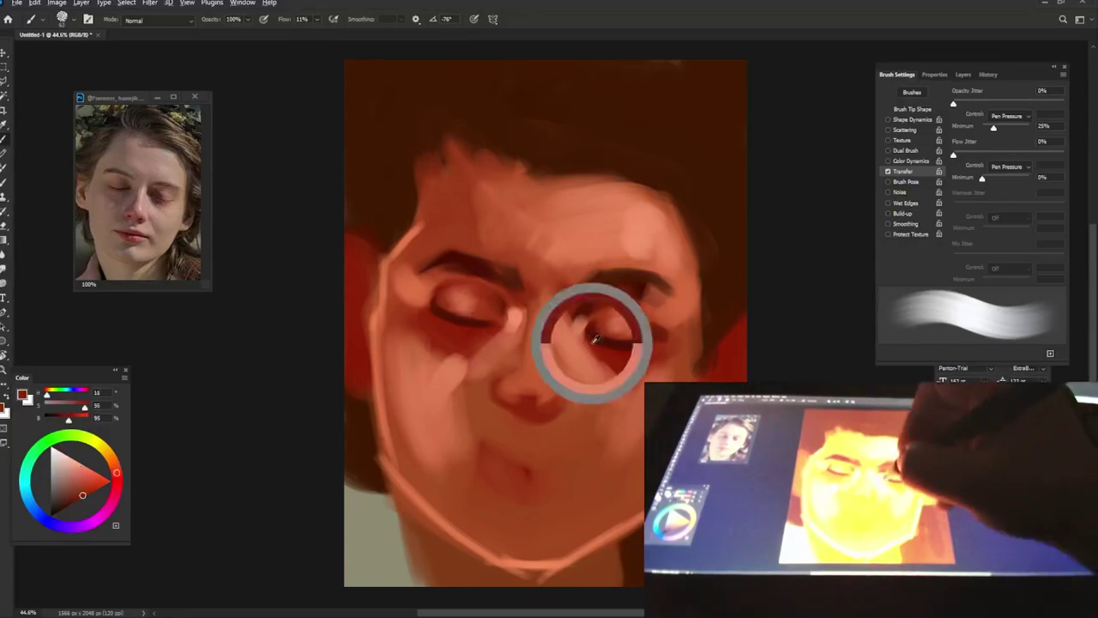
alt+click(621, 359)
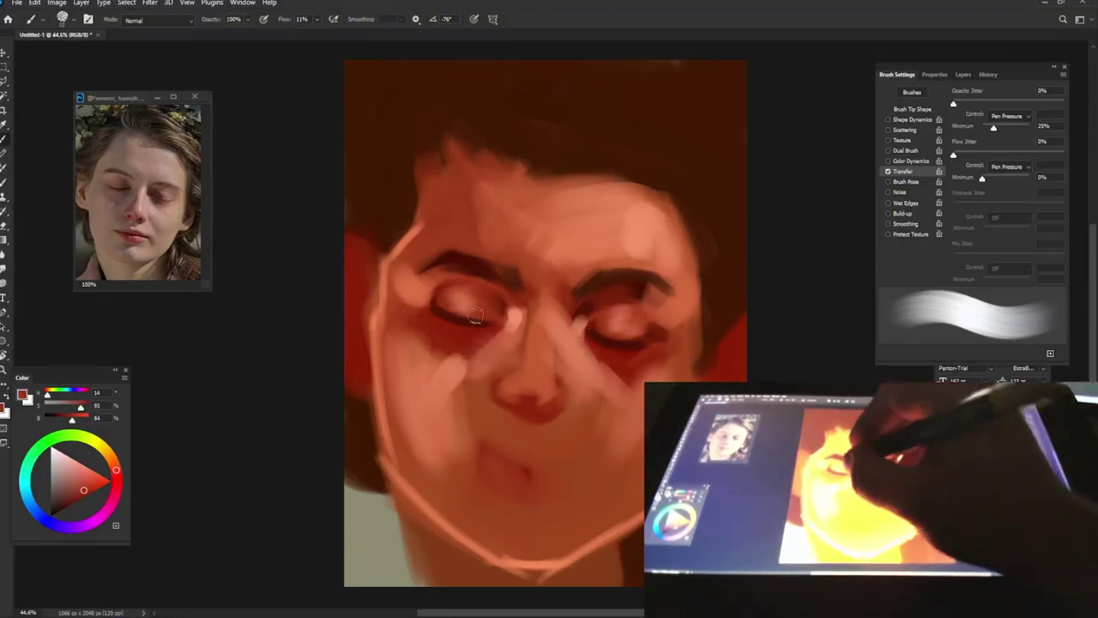
alt+click(611, 368)
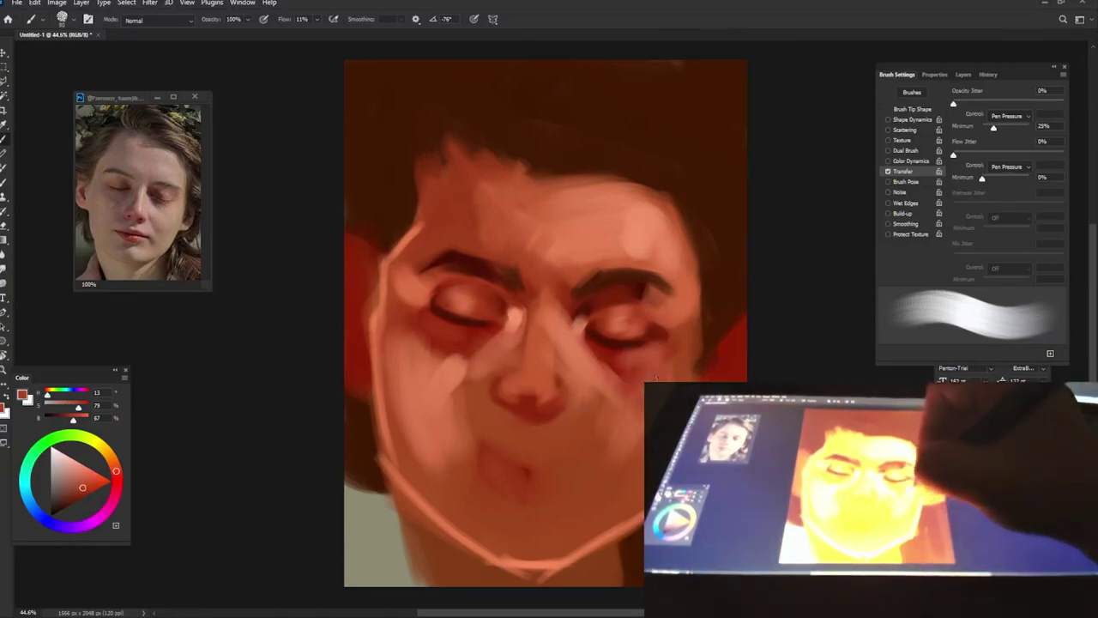
alt+click(476, 420)
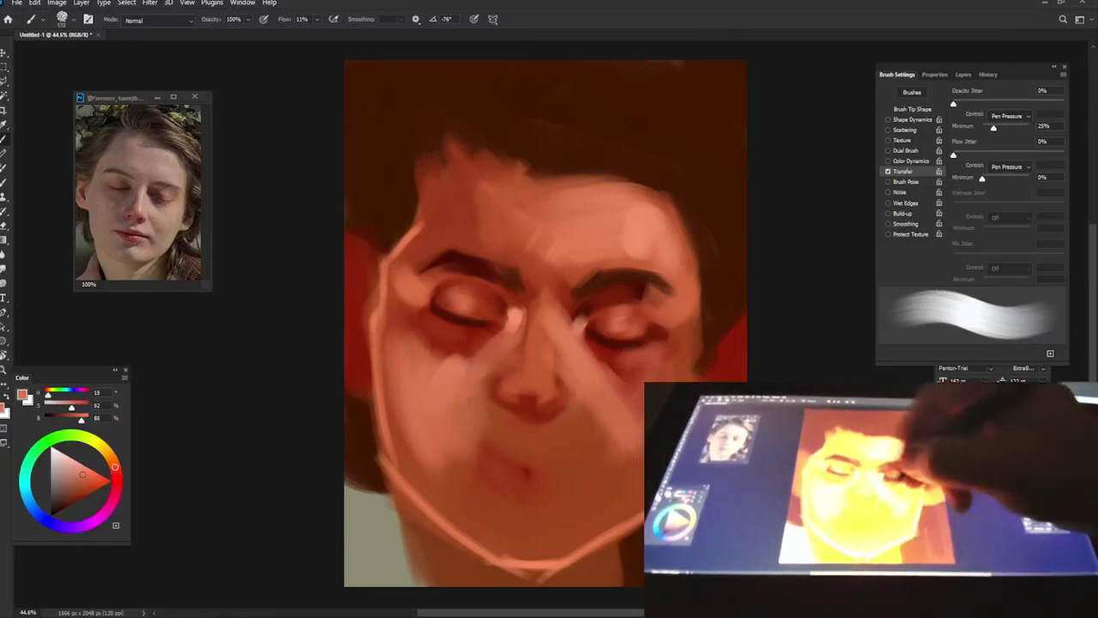
alt+click(609, 314)
drag(517, 389, 504, 400)
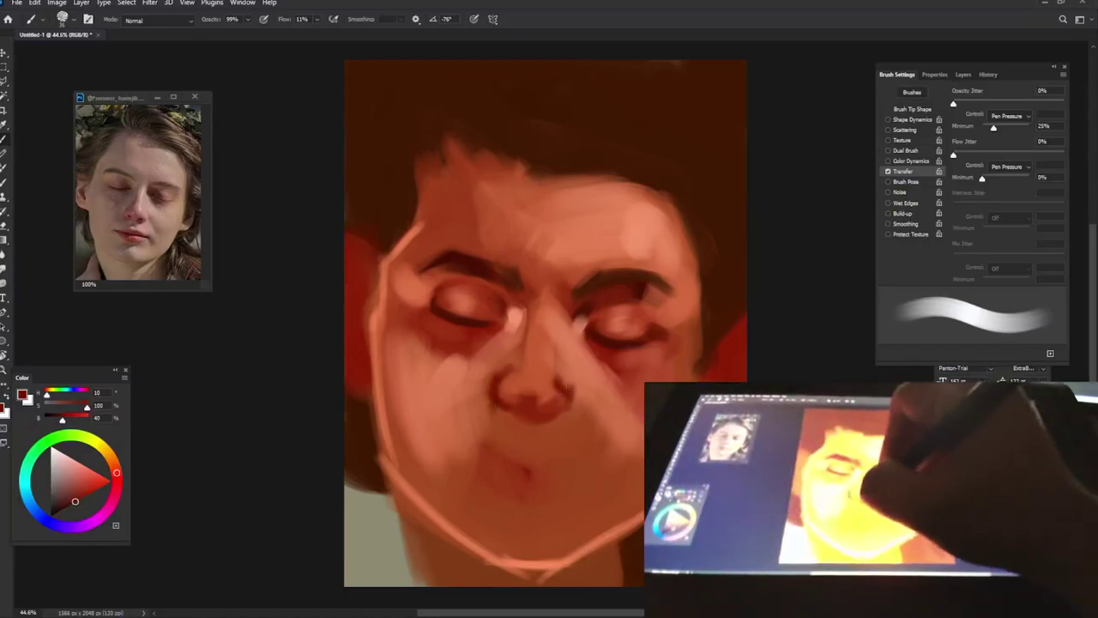
drag(520, 392, 512, 397)
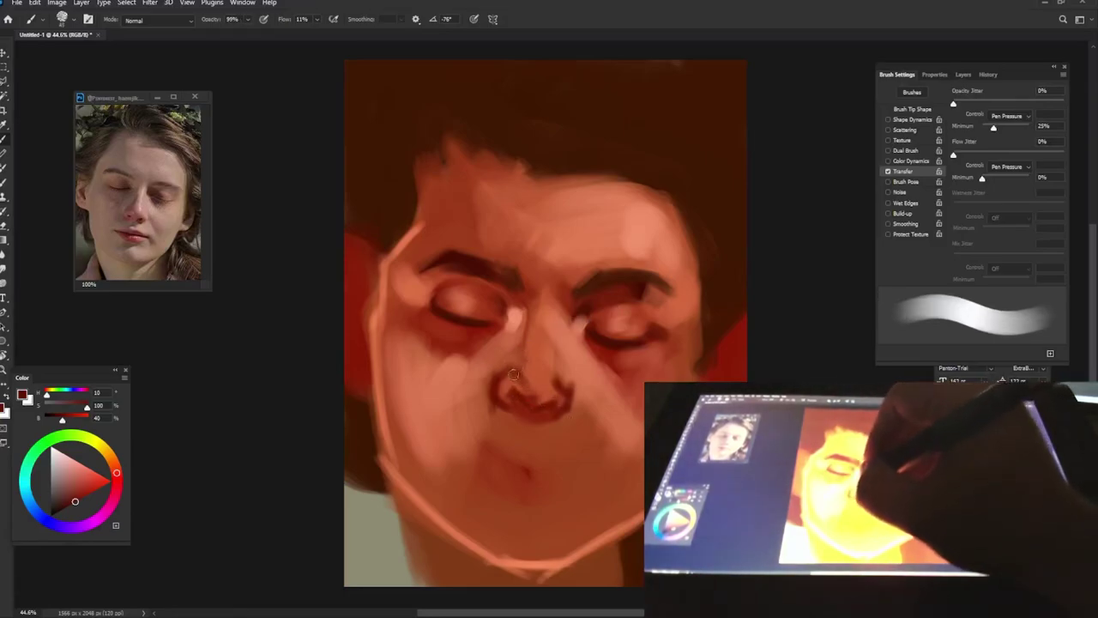
- Dab saturated red, light peach and salmon tones sampled from the nose onto its tip
alt+click(520, 380)
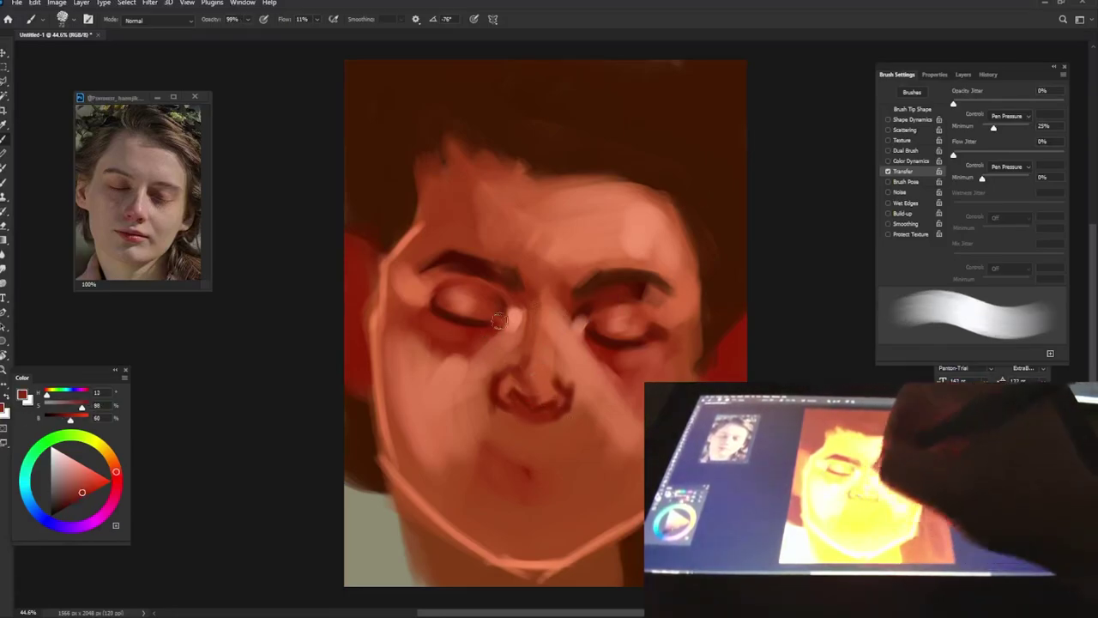
alt+click(521, 378)
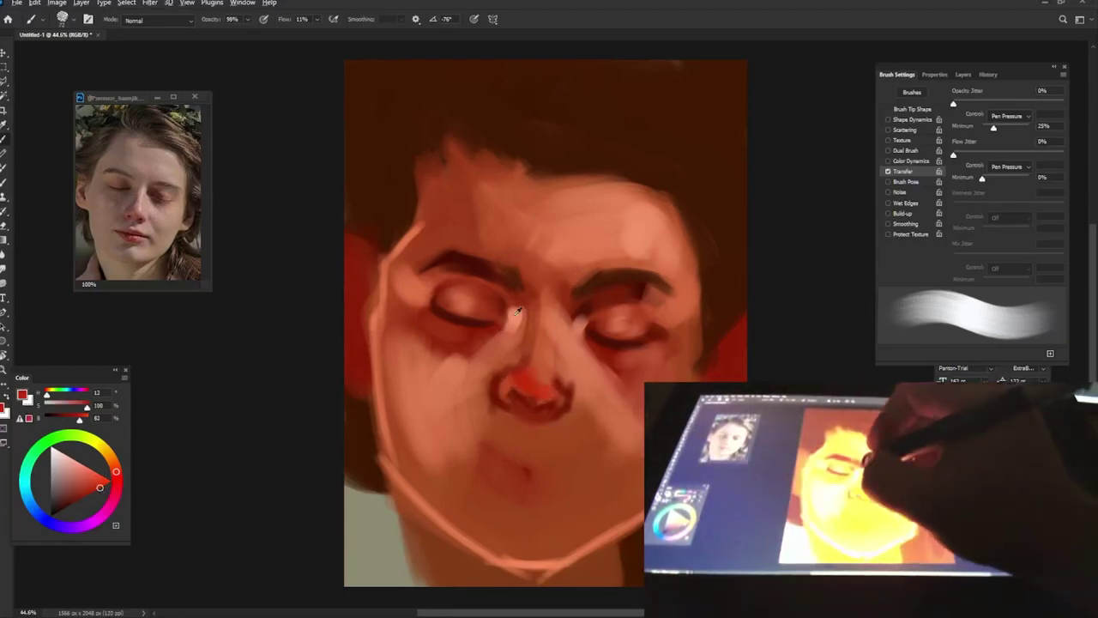
alt+click(518, 312)
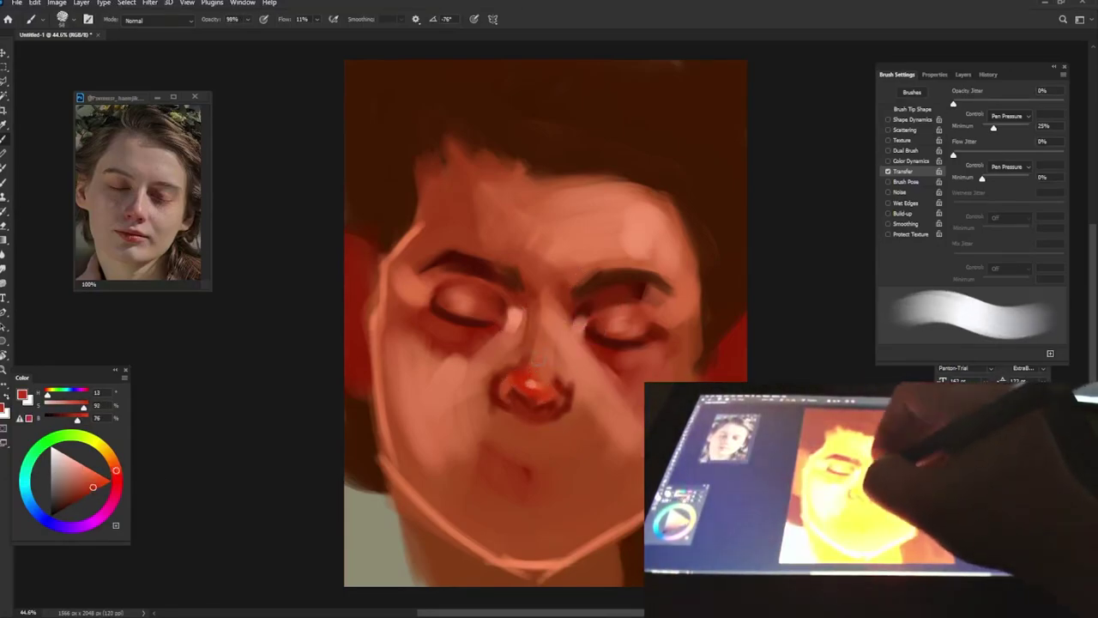
alt+click(512, 321)
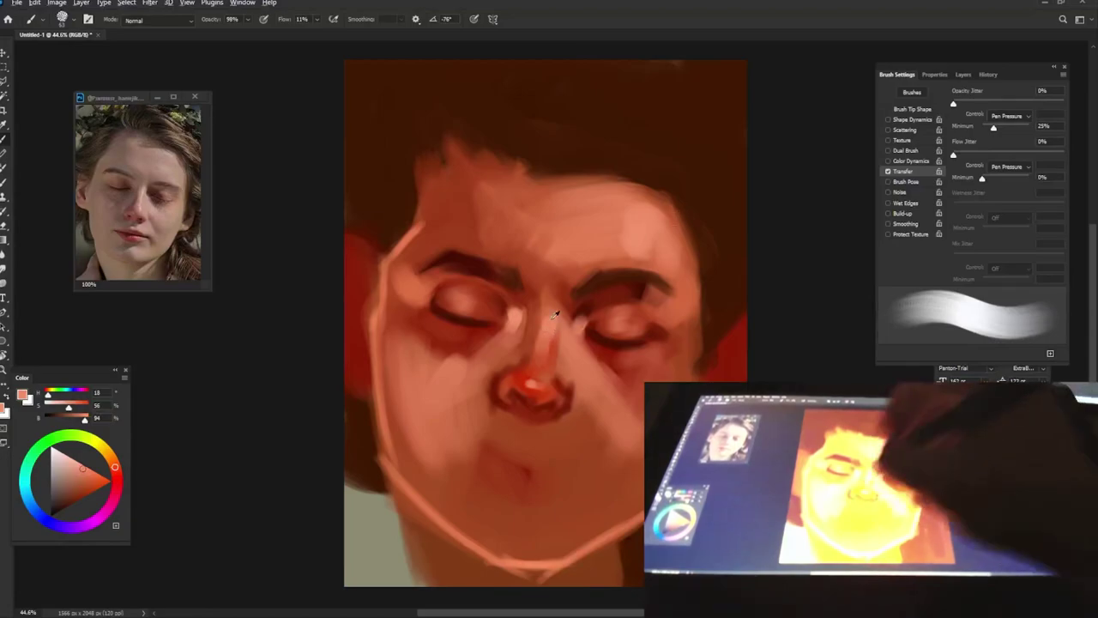
alt+click(522, 353)
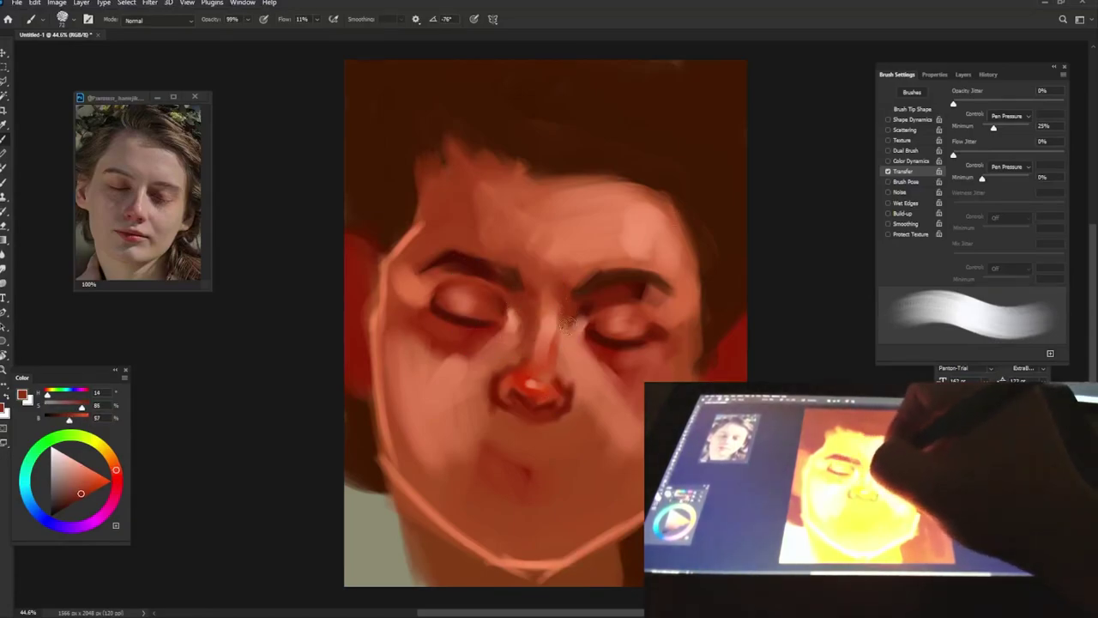
- Sample salmon and deep red skin tones, then set the brush to 95% opacity and 54 px
alt+click(543, 334)
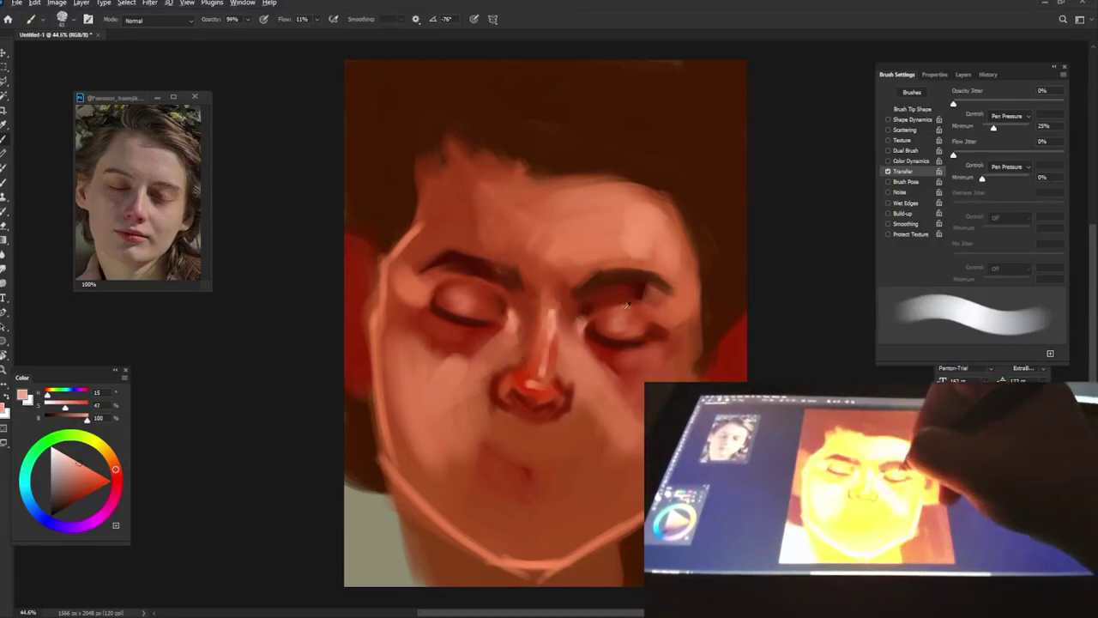
alt+click(436, 298)
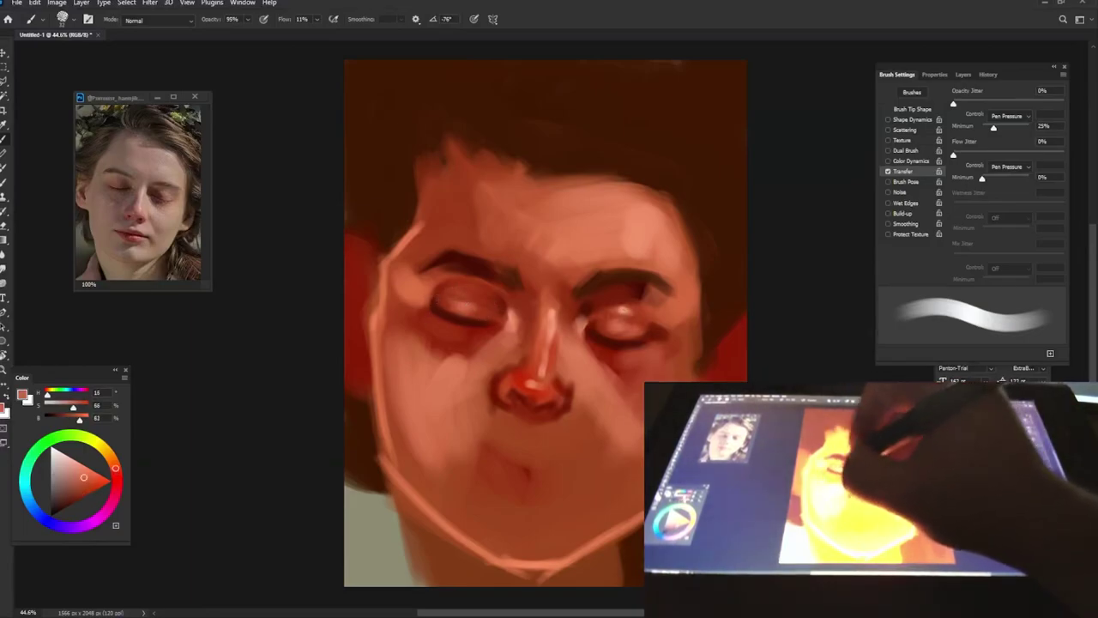
alt+click(515, 214)
alt+click(625, 302)
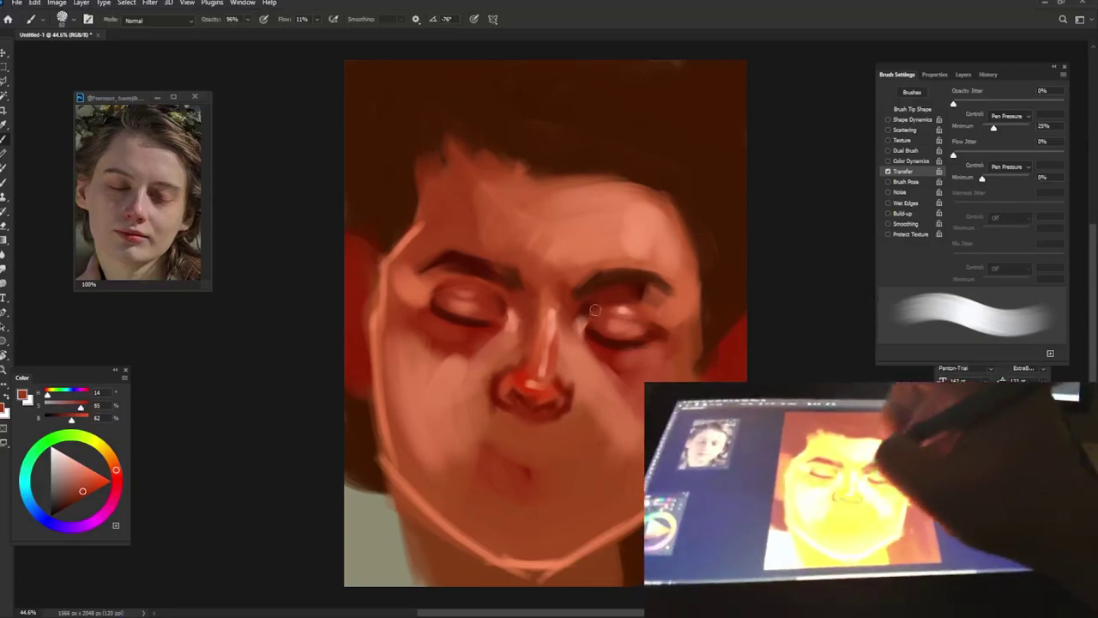
alt+click(575, 264)
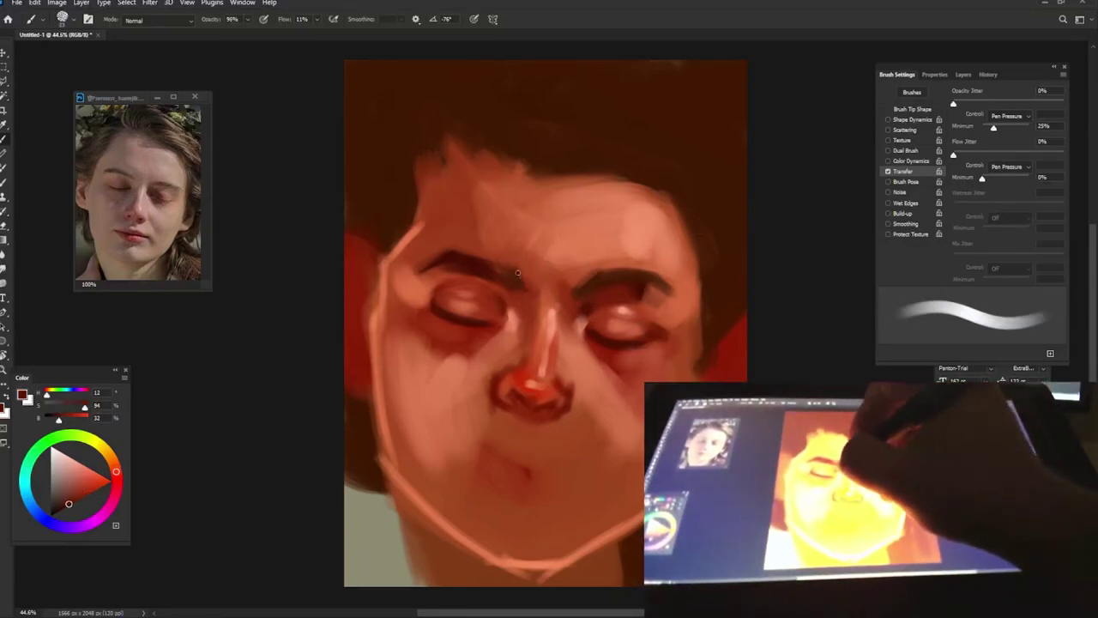
key(5)
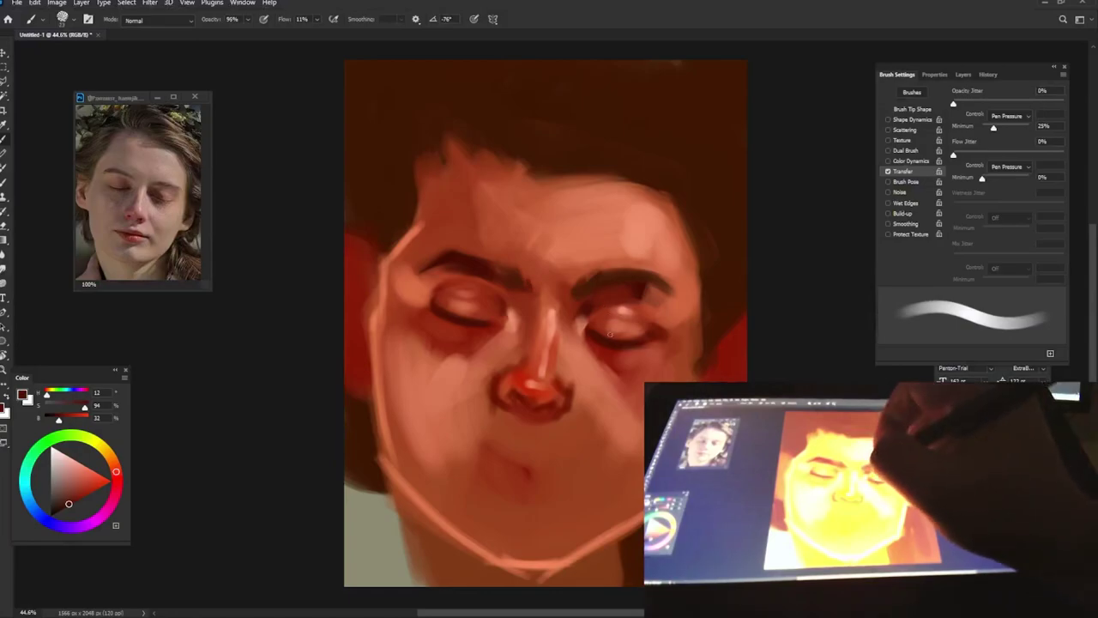
key(bracketright)
key(bracketright)
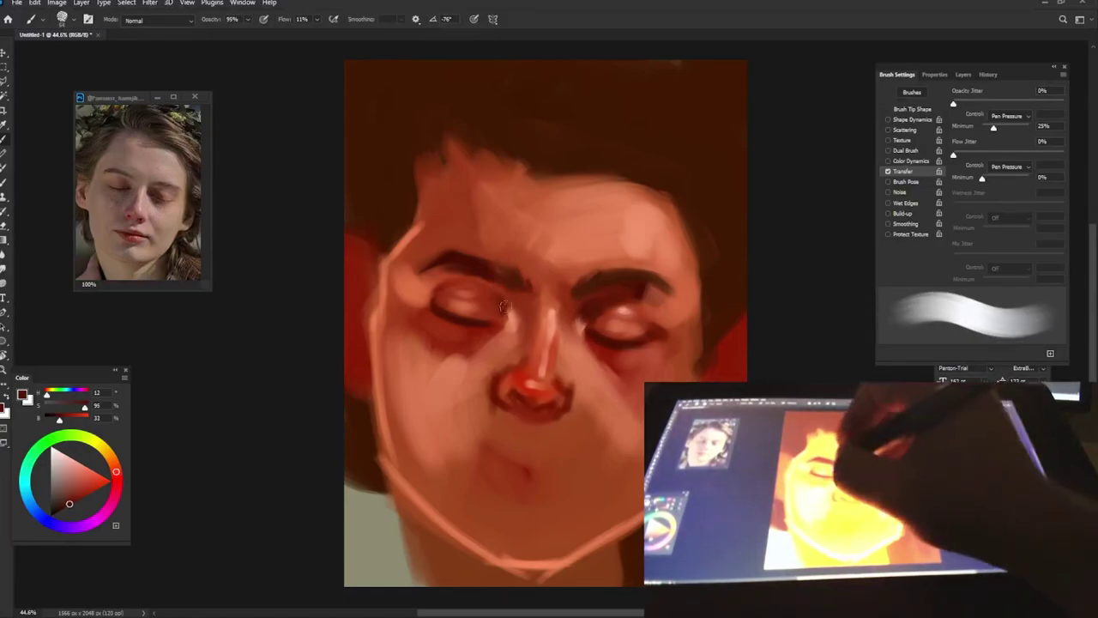
alt+right_click(634, 276)
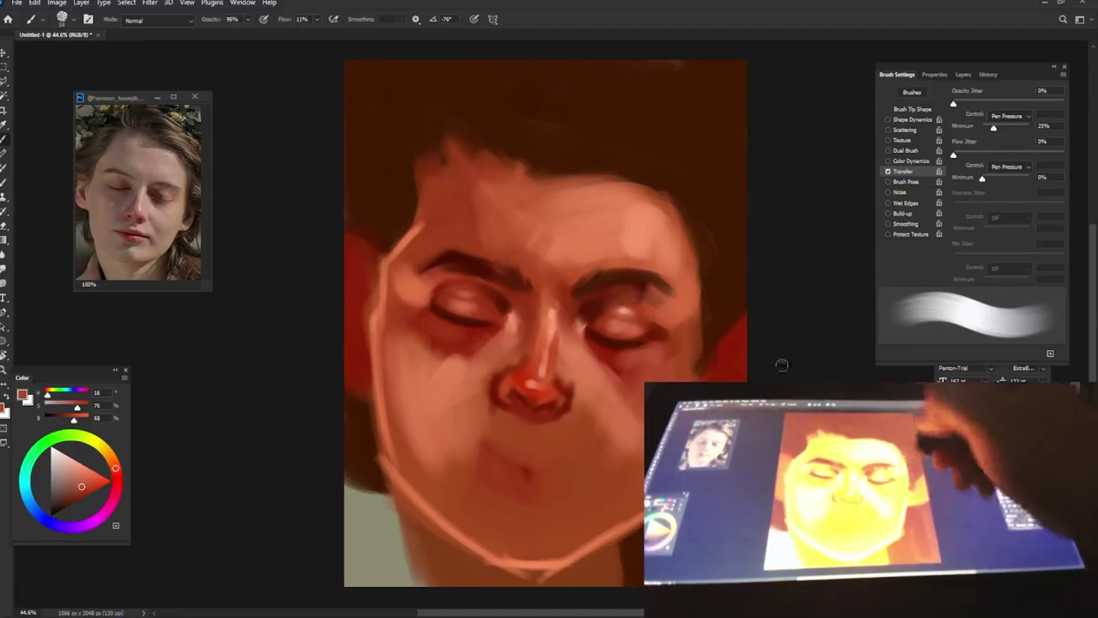
- Paint light strokes along the left edge of the face and the right eye's inner corner
alt+click(657, 295)
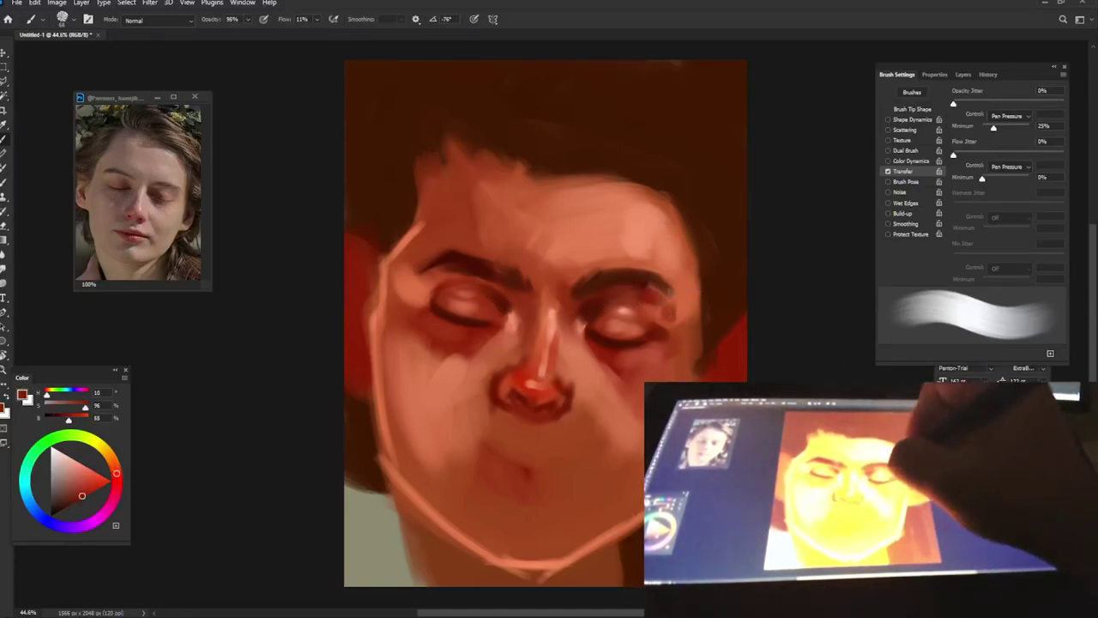
alt+click(610, 352)
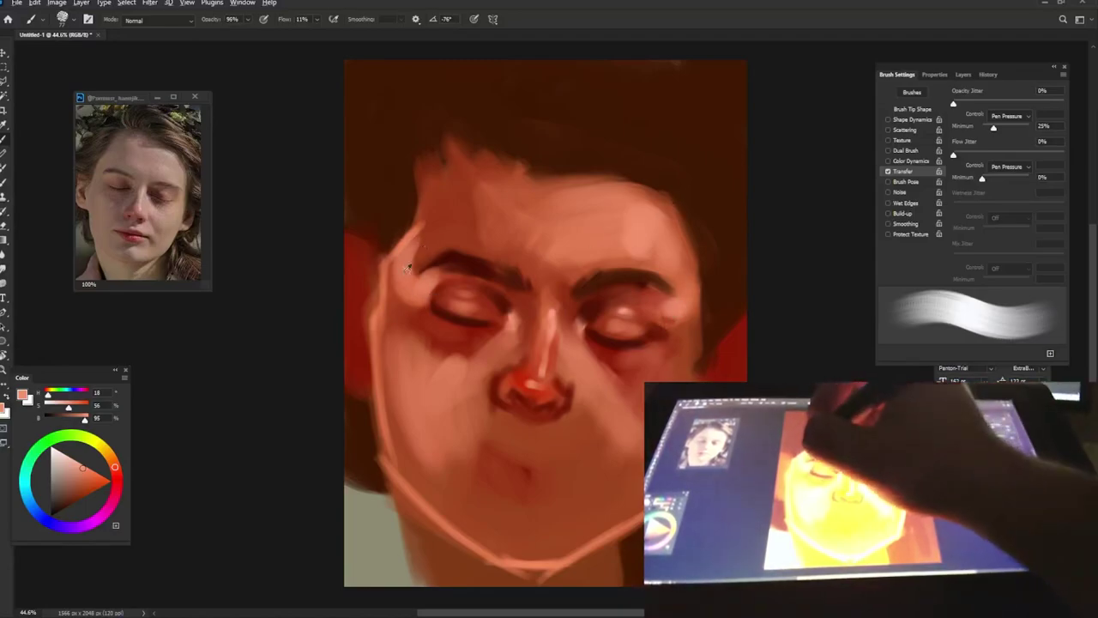
alt+click(439, 307)
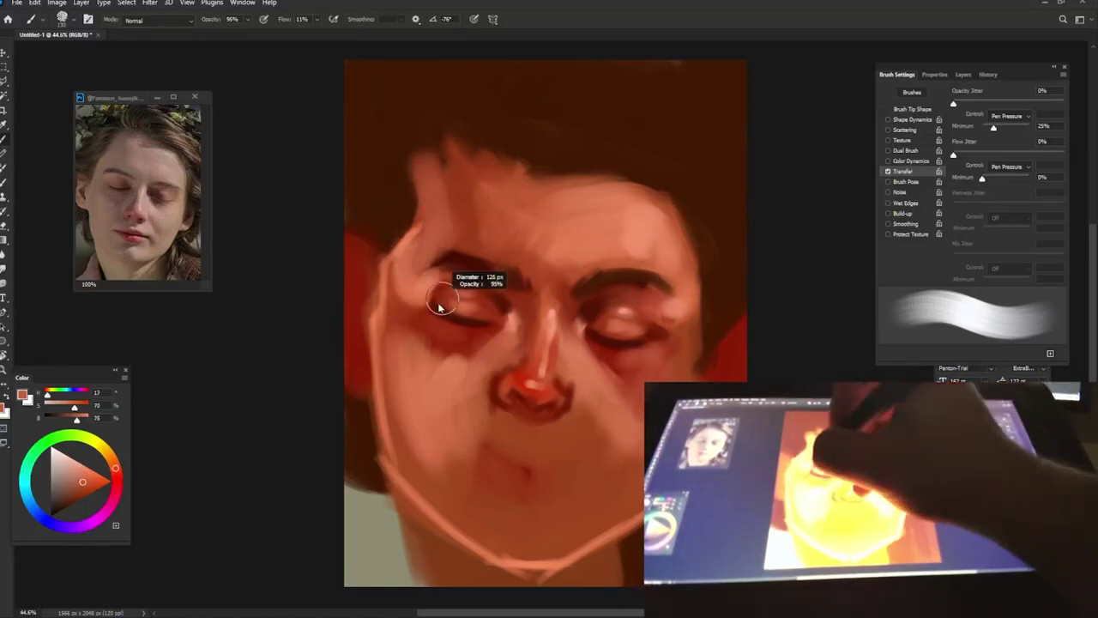
alt+click(413, 313)
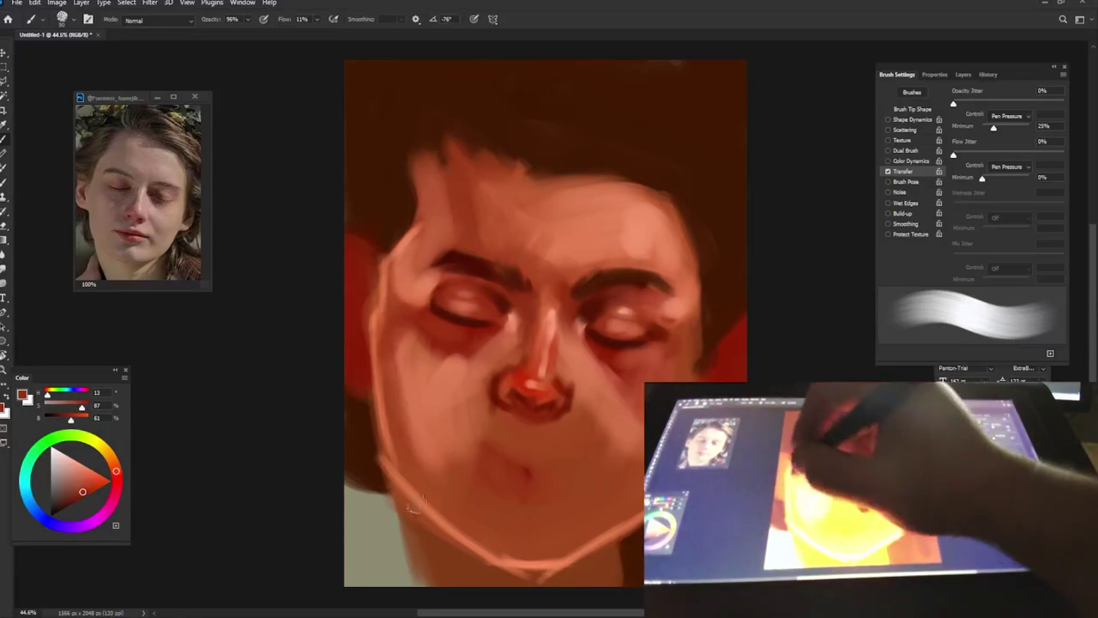
drag(393, 272, 405, 228)
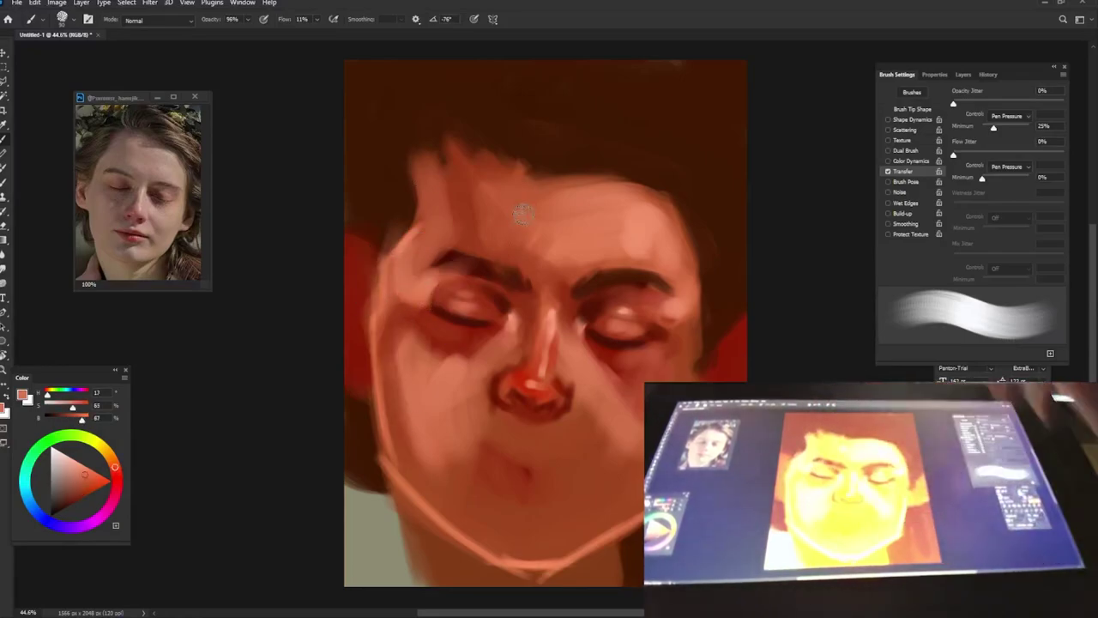
drag(659, 300, 673, 284)
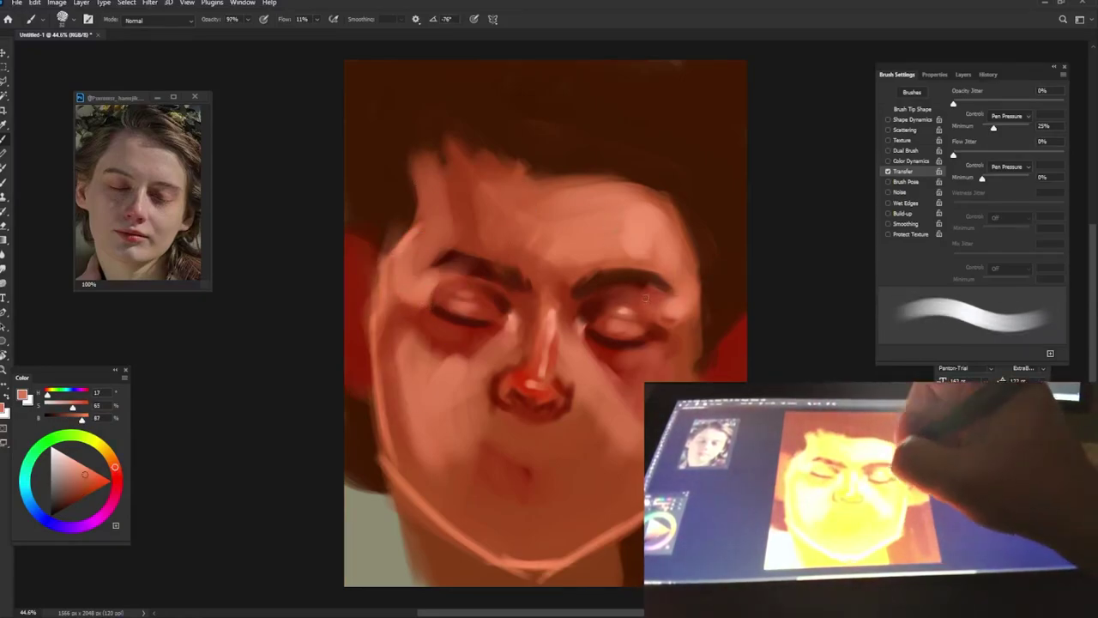
- Extend dark brown hair along the left hairline, softened with lighter orange-brown
alt+click(407, 311)
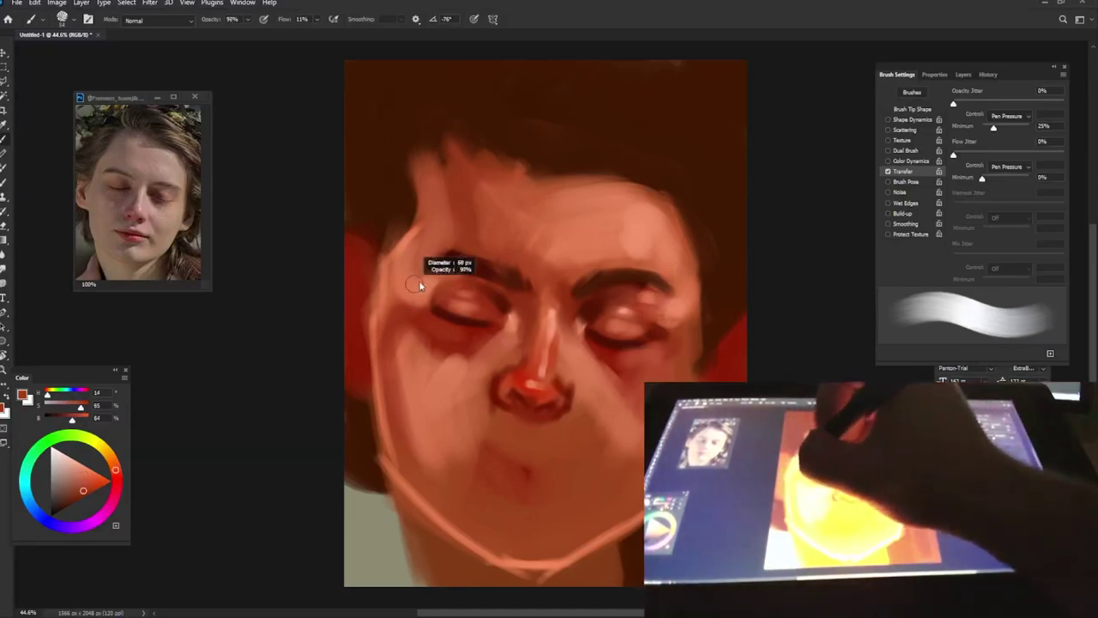
alt+click(394, 210)
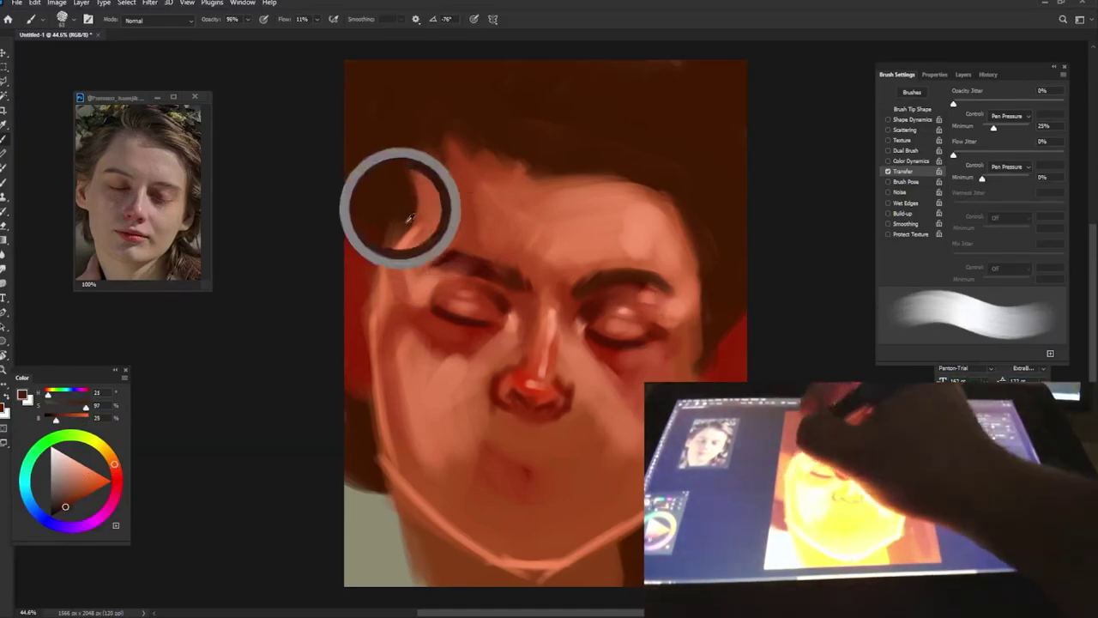
mouse_move(408, 217)
mouse_down()
mouse_move(429, 159)
mouse_move(386, 256)
mouse_move(375, 171)
mouse_up()
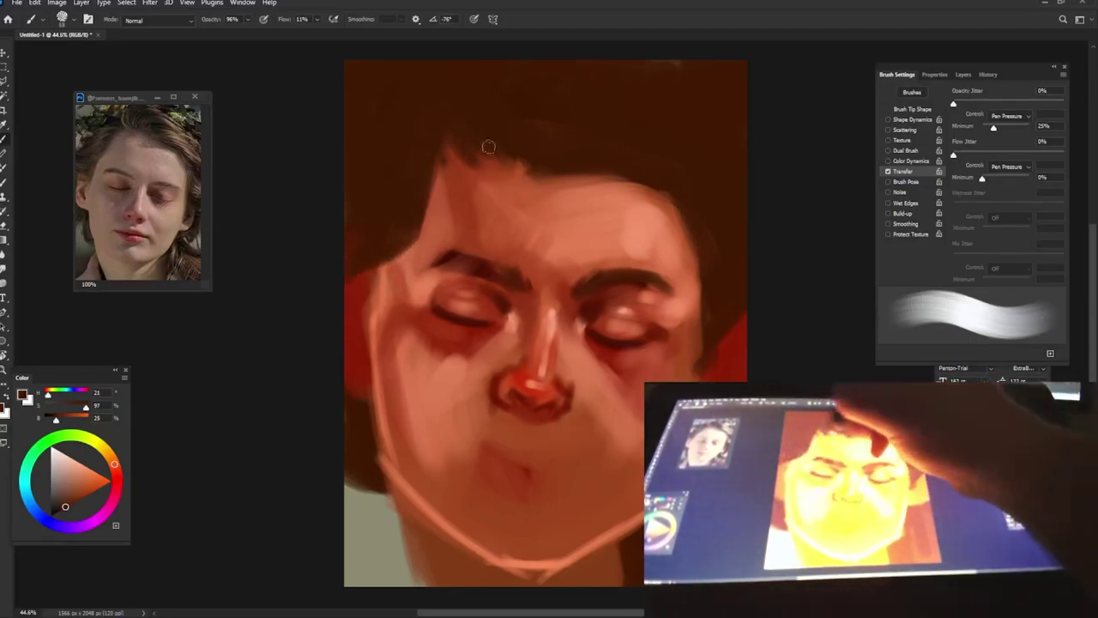
alt+click(474, 184)
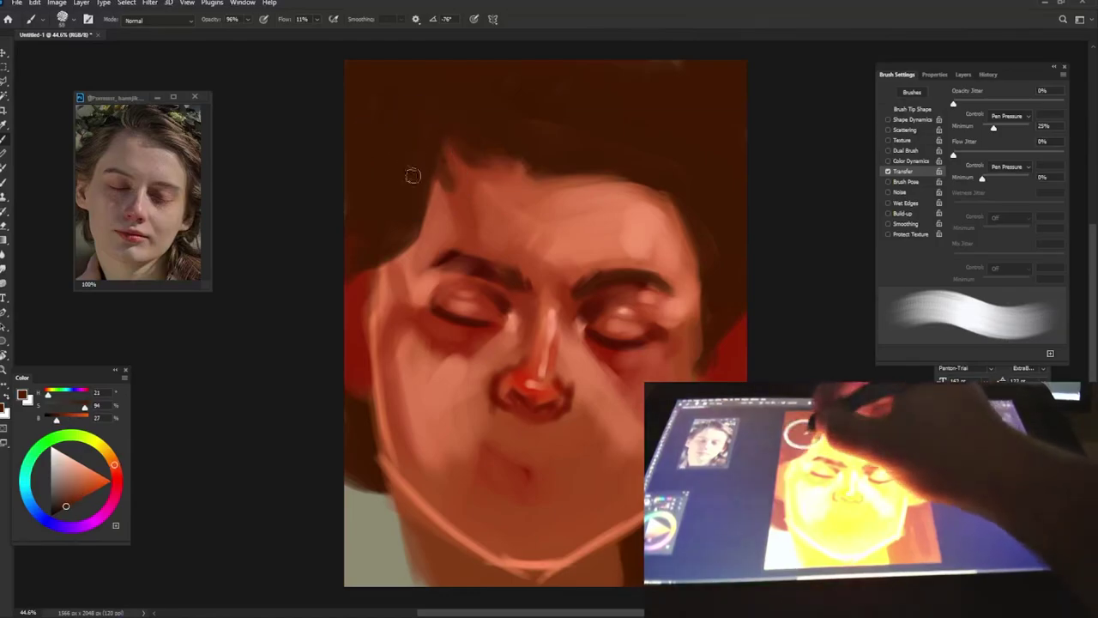
drag(463, 199, 438, 161)
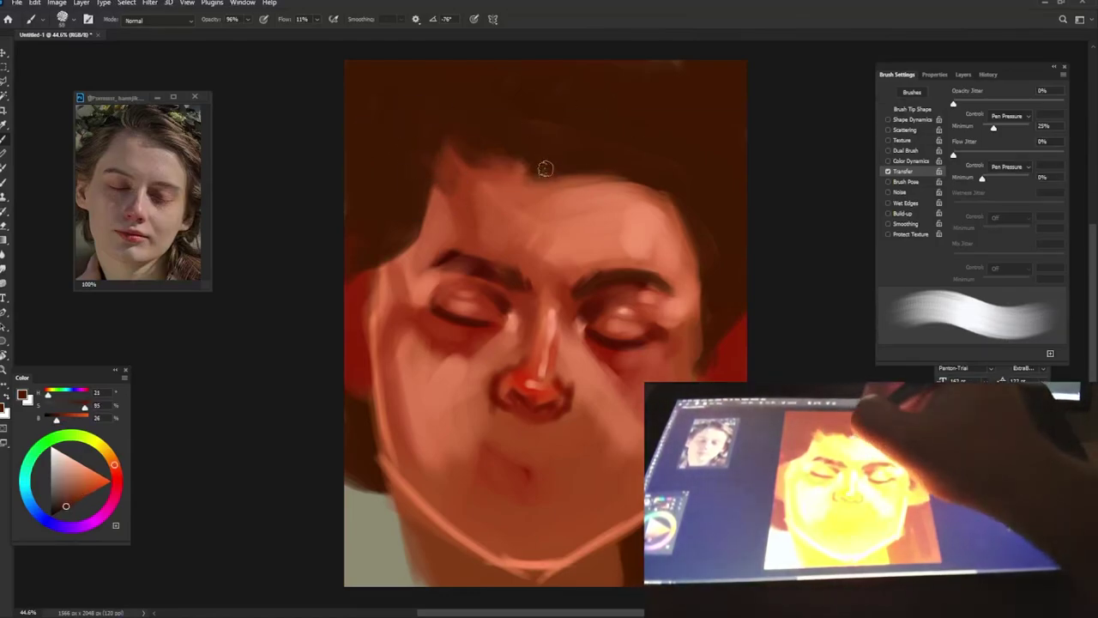
- Darken the hair along the right hairline and the left edge of the face
alt+click(478, 160)
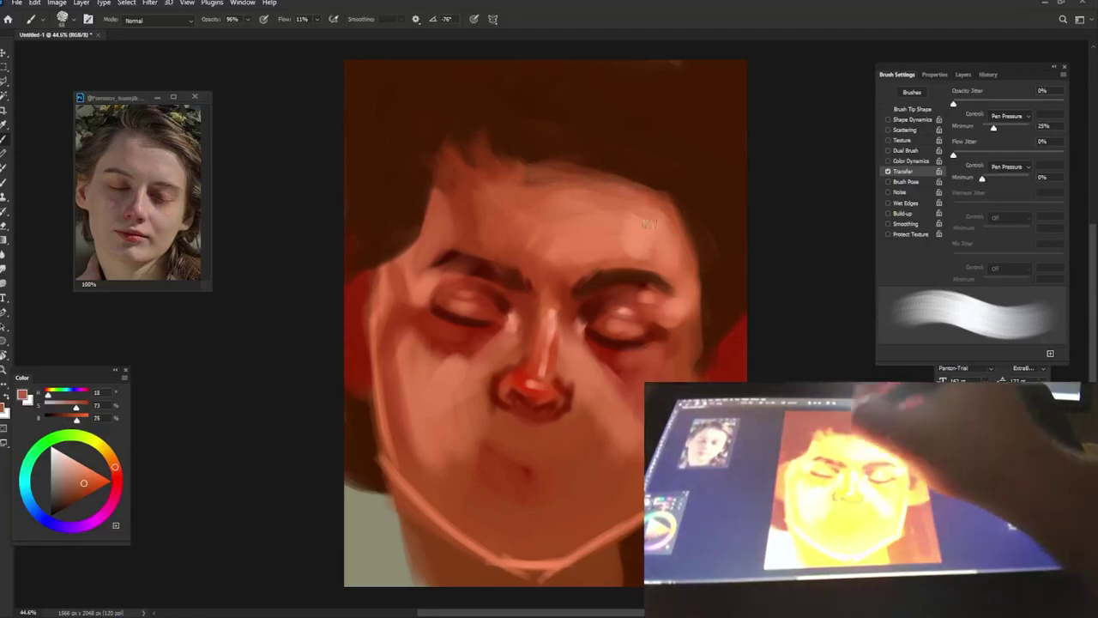
mouse_move(607, 177)
mouse_down()
mouse_move(691, 252)
mouse_move(592, 172)
mouse_move(687, 220)
mouse_up()
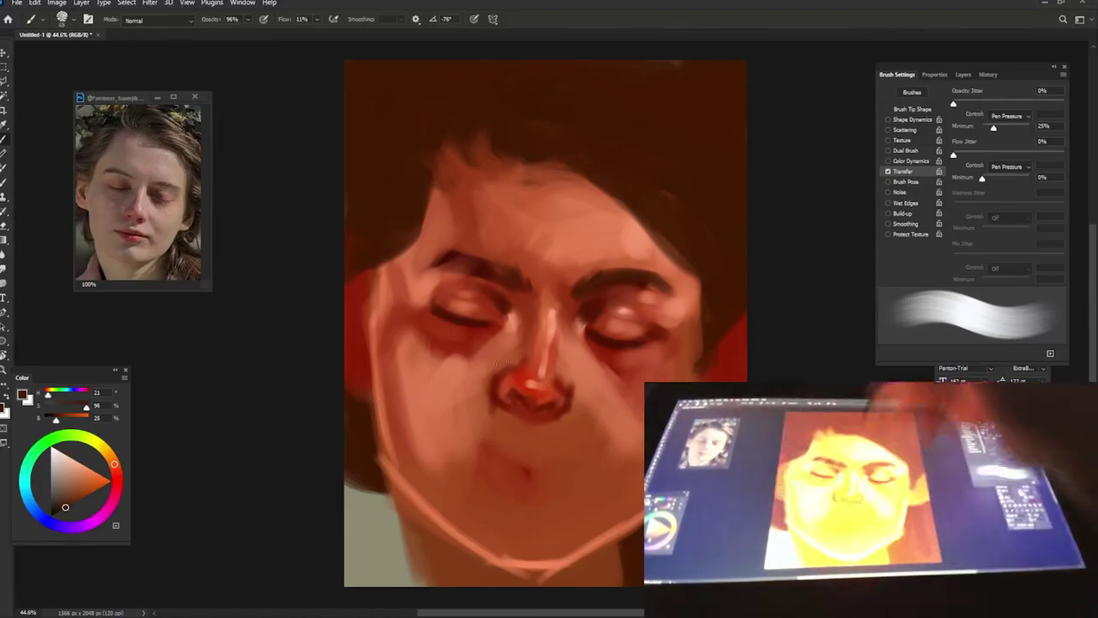
alt+click(369, 403)
drag(368, 403, 365, 390)
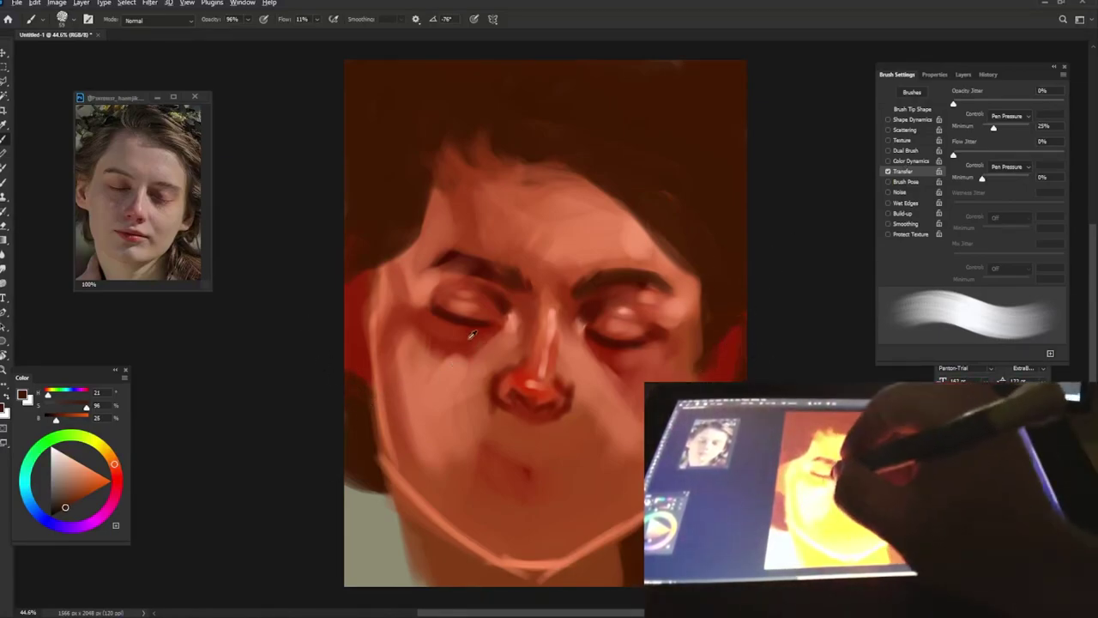
- Paint dark red-brown shadows into the nostrils
alt+click(538, 419)
alt+click(589, 348)
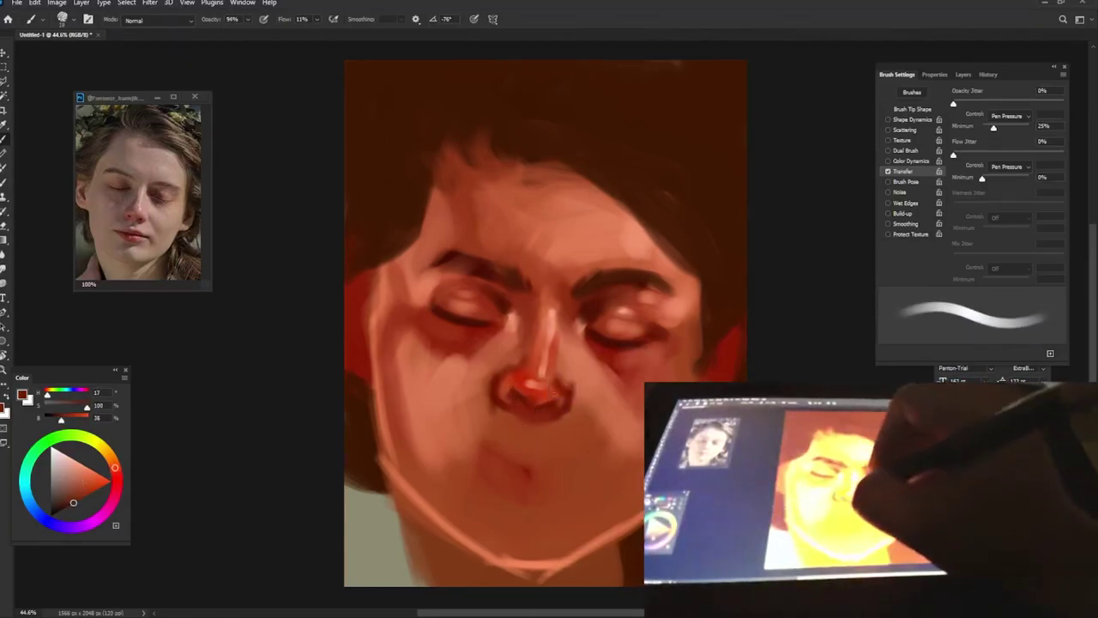
alt+click(509, 395)
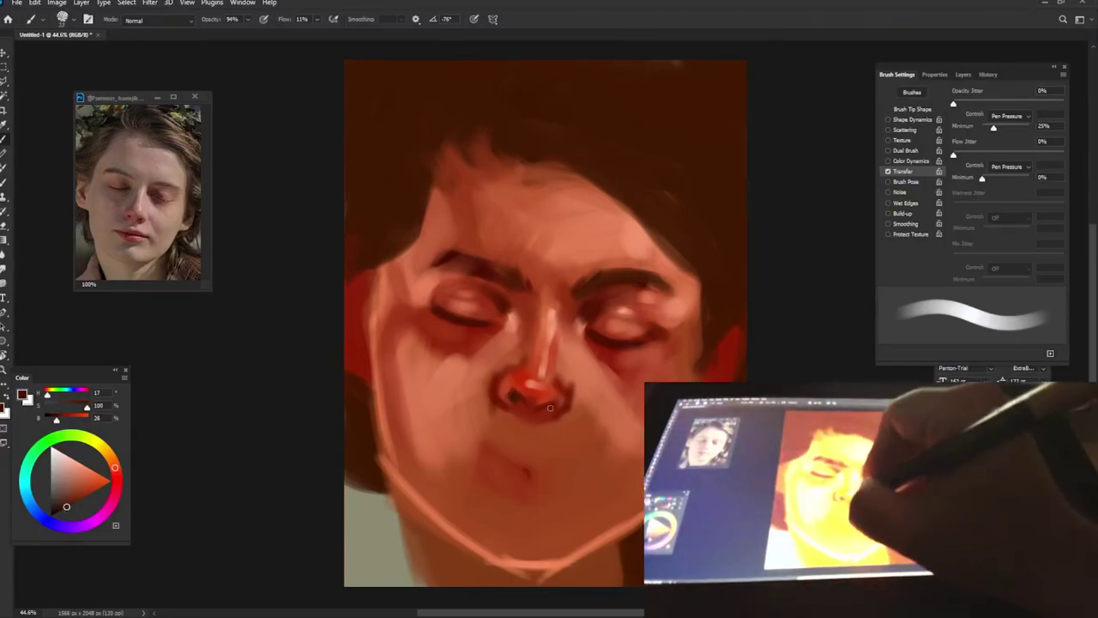
alt+click(552, 403)
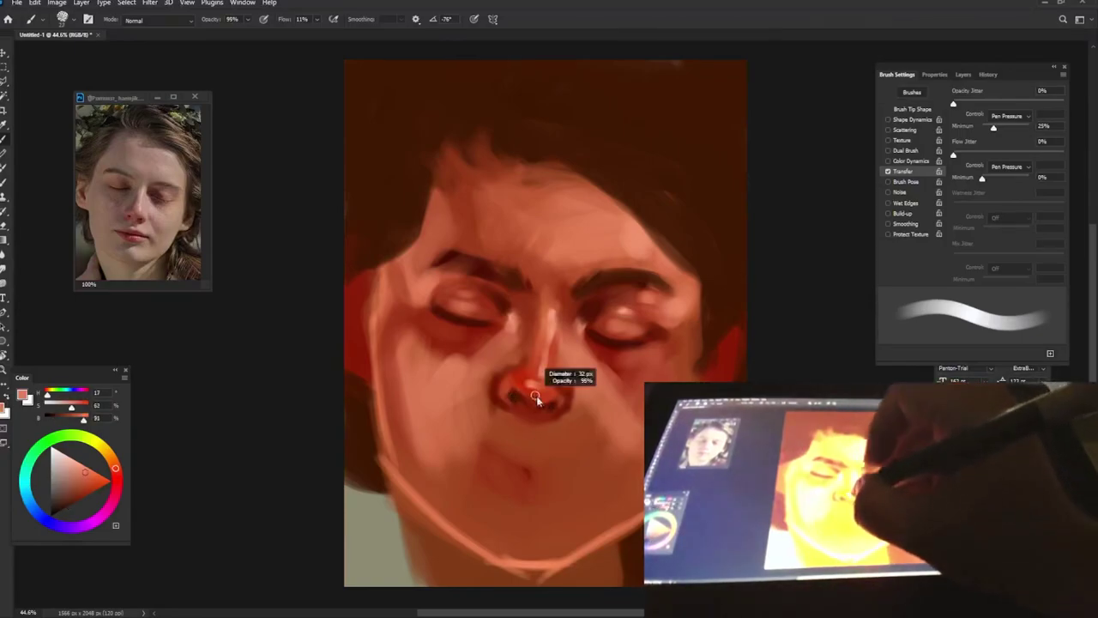
drag(536, 400, 535, 401)
- Add lighter pink highlights to the nose tip and sides, then enlarge the brush
alt+click(509, 402)
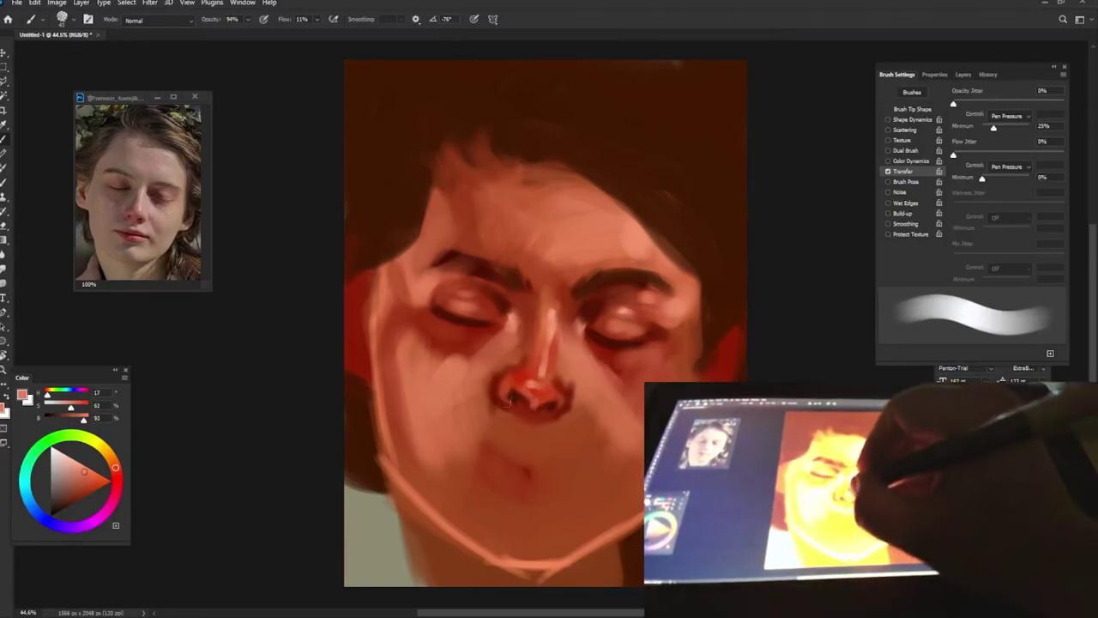
alt+click(517, 377)
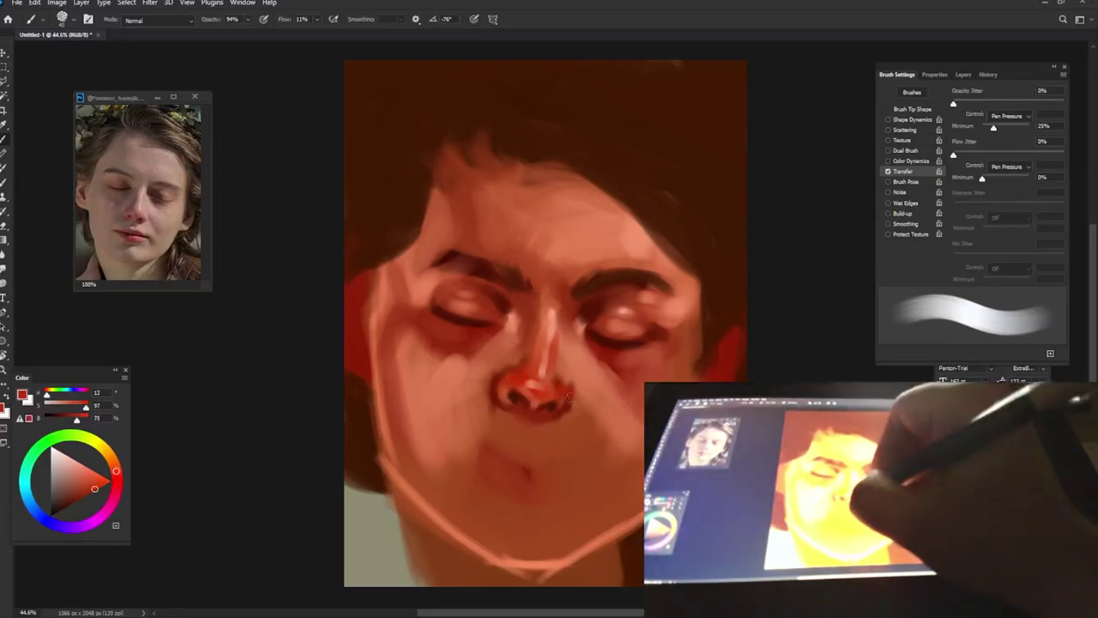
alt+click(568, 396)
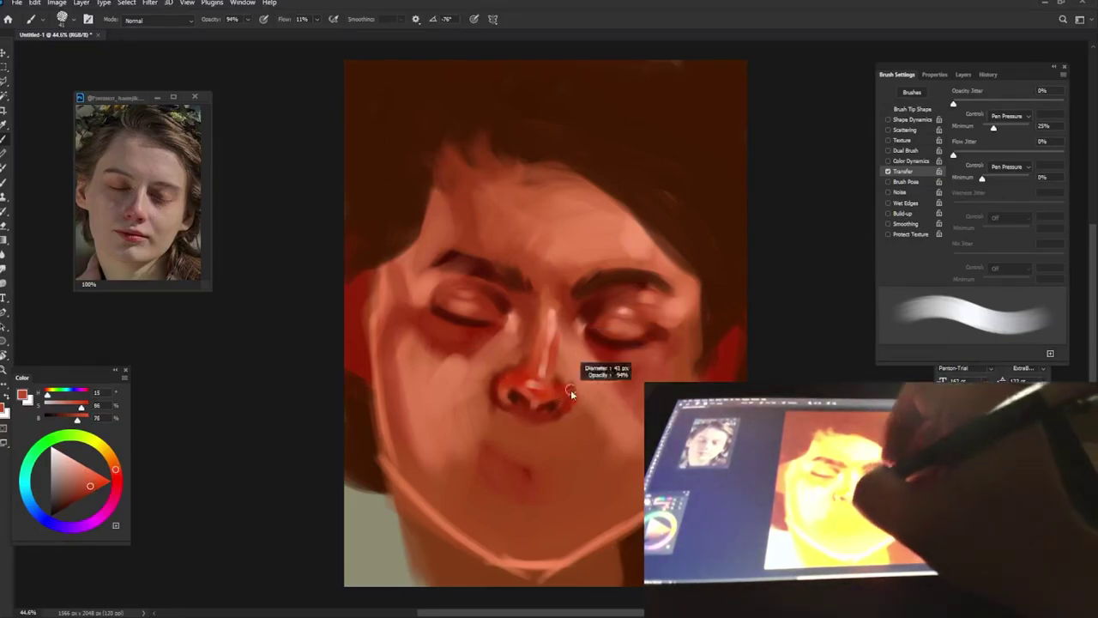
alt+click(571, 388)
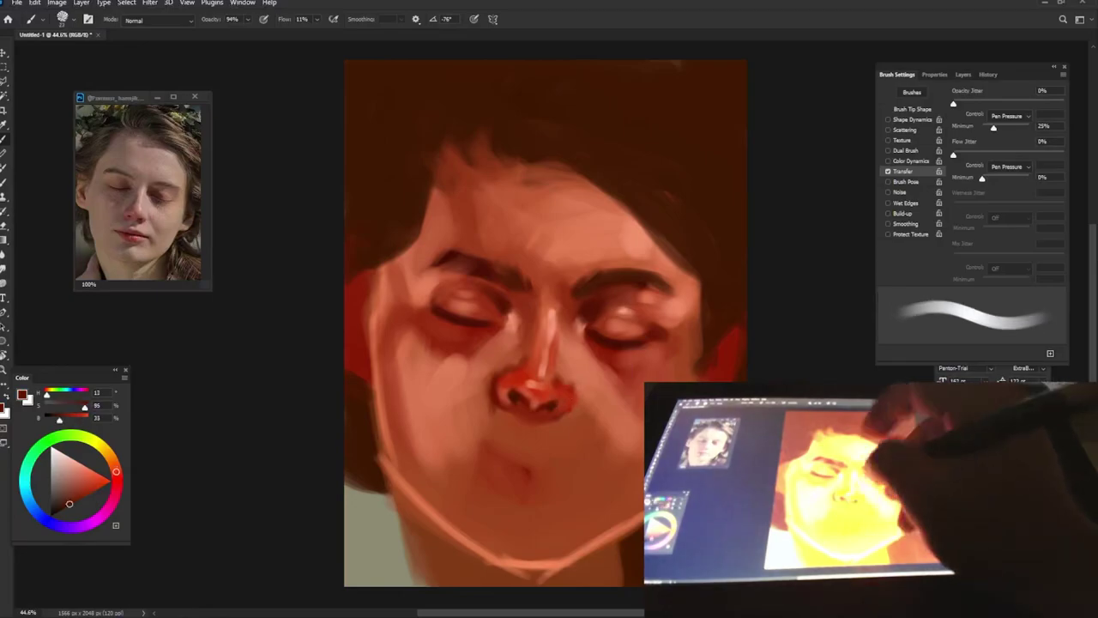
alt+click(581, 383)
key(bracketright)
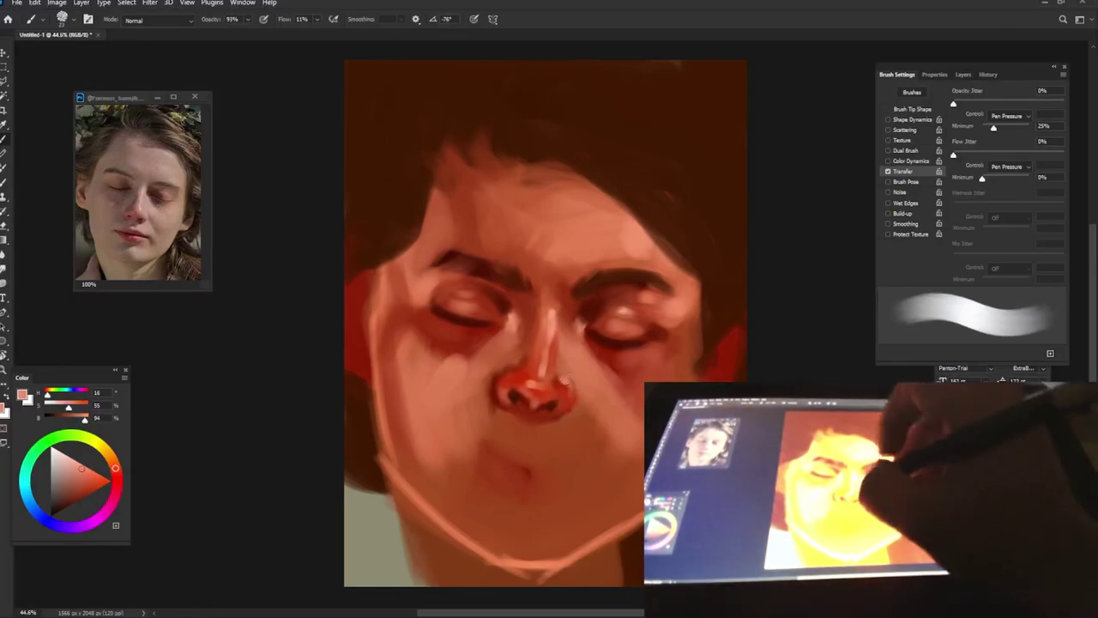
key(bracketright)
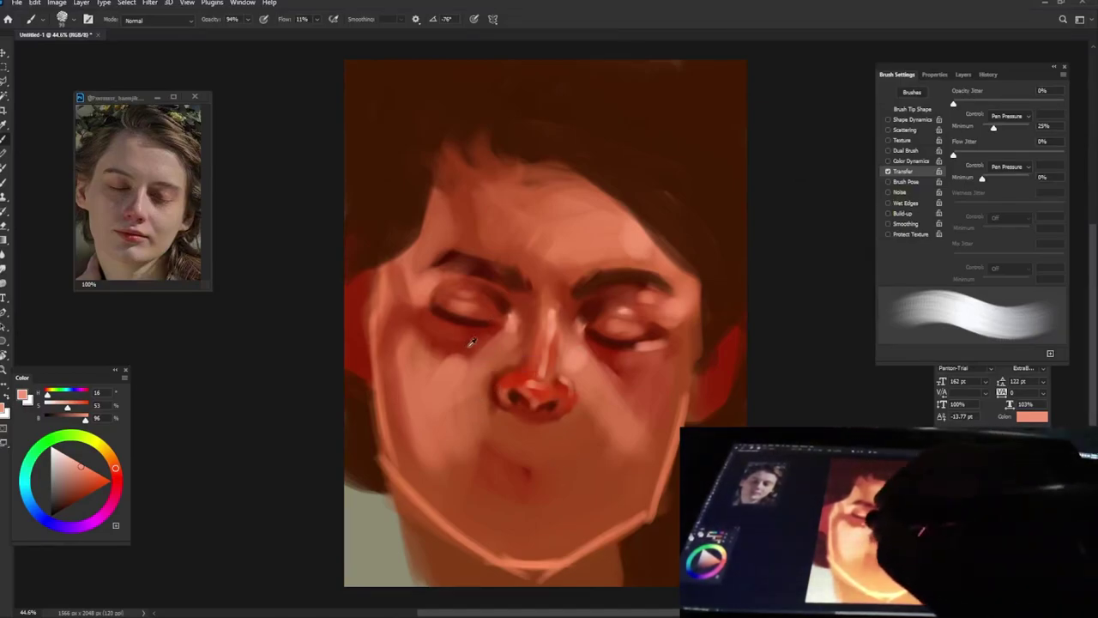
- Shade the cheek below the left eye darker and lay a lighter tone over the upper lip
alt+click(471, 342)
drag(429, 368, 480, 463)
drag(454, 390, 484, 468)
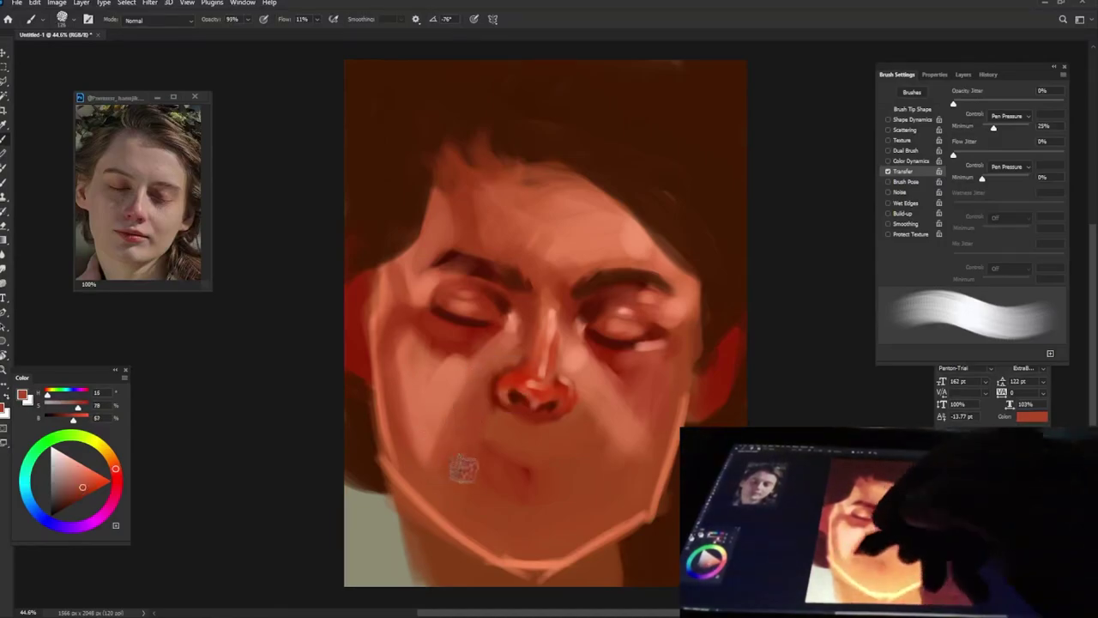
alt+click(420, 429)
alt+right_click(506, 463)
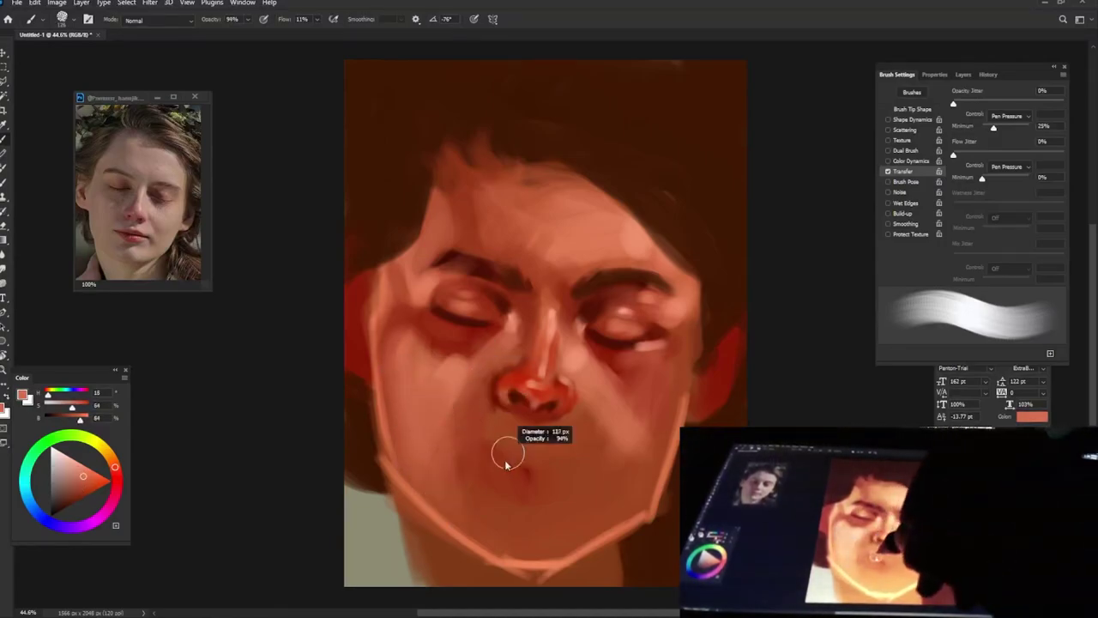
drag(507, 463, 593, 433)
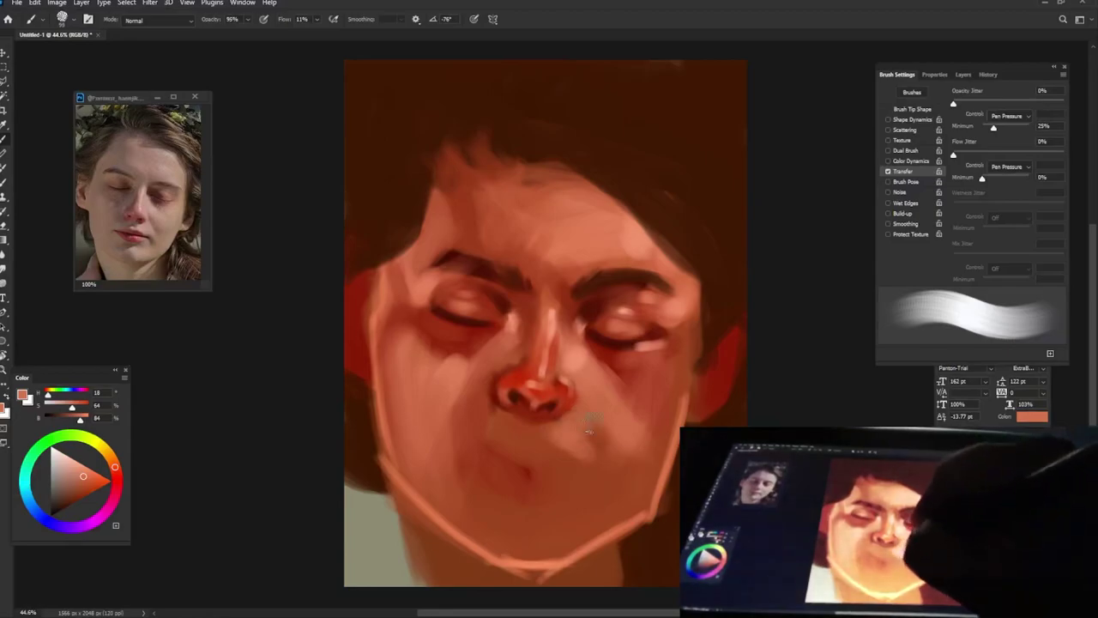
- Shrink the brush and soften the dark red area under the left eye
alt+click(588, 420)
alt+right_click(583, 426)
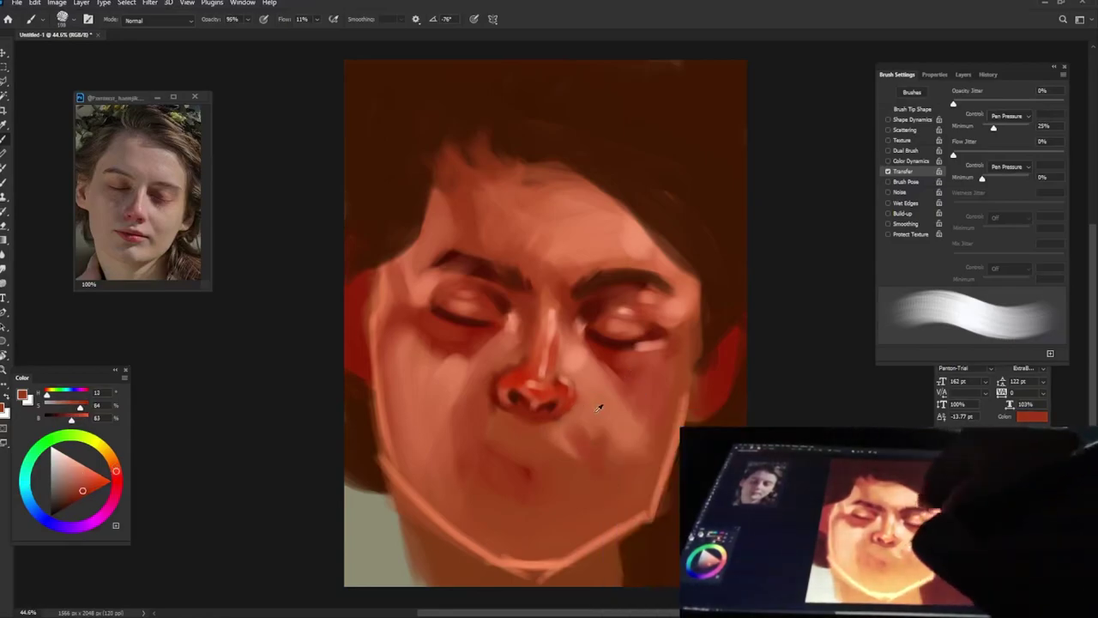
alt+click(573, 447)
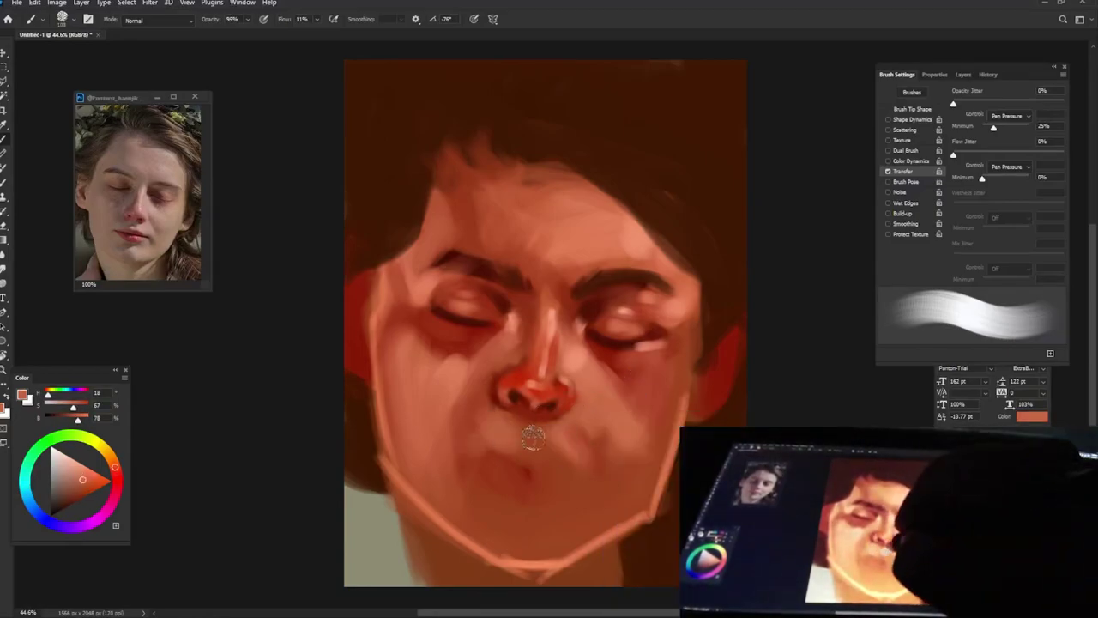
alt+click(527, 444)
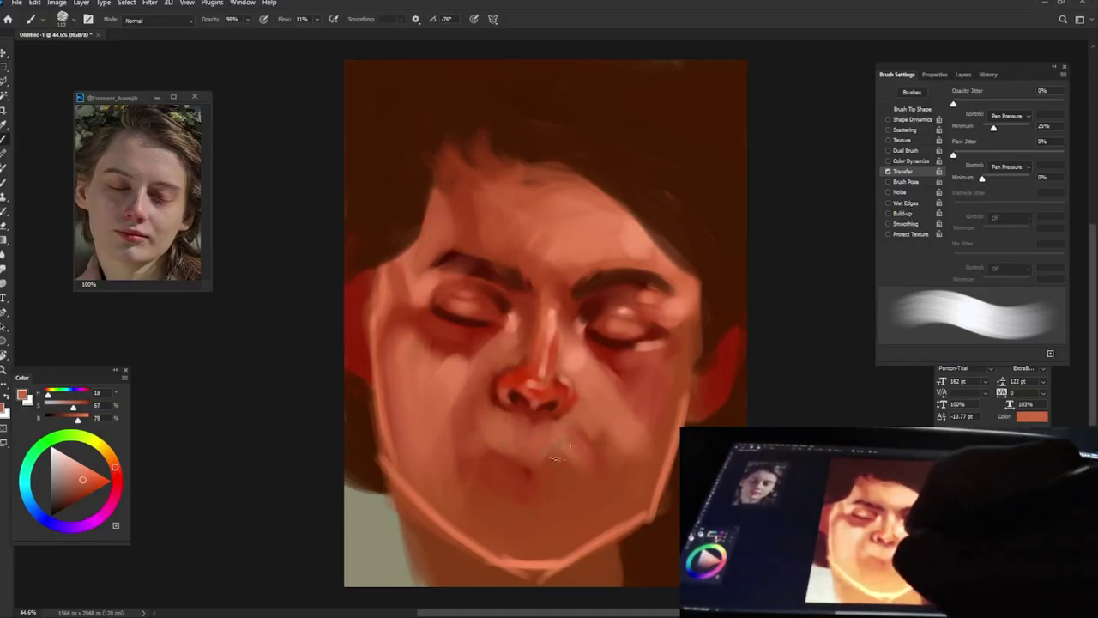
alt+click(468, 338)
drag(413, 326, 462, 351)
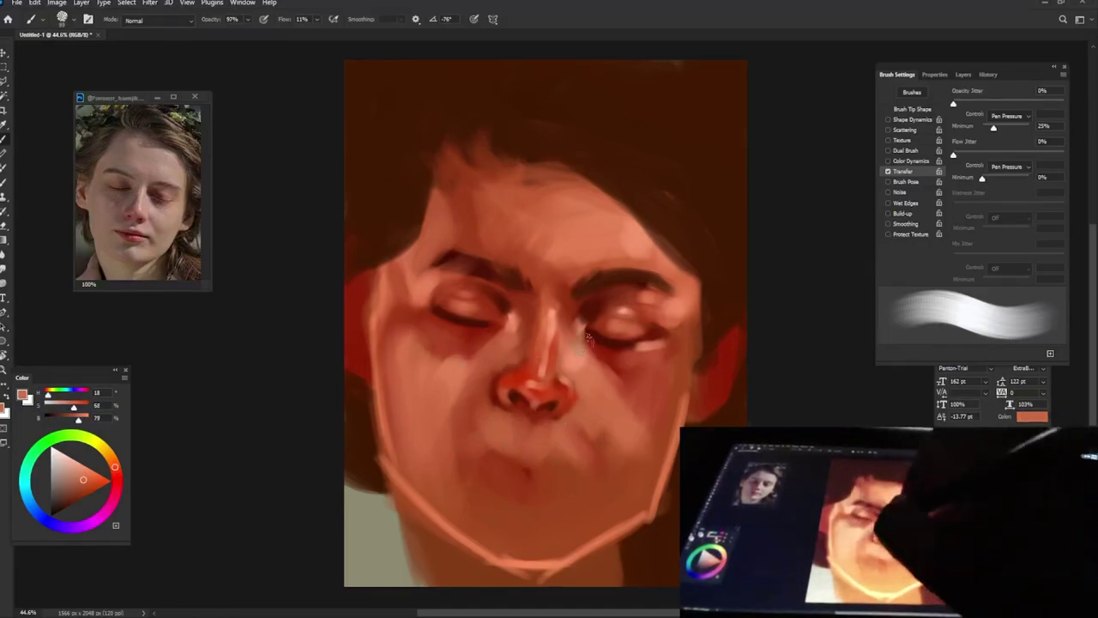
- Paint dark brown hair over the left temple and red strokes along the left face edge
alt+click(590, 364)
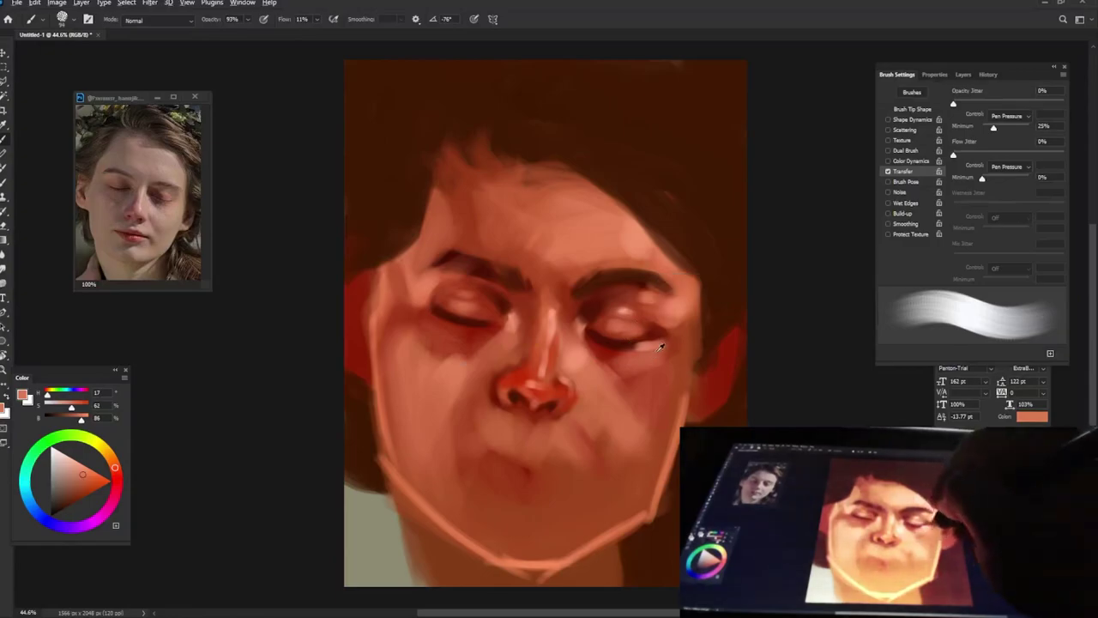
alt+click(457, 321)
alt+click(505, 306)
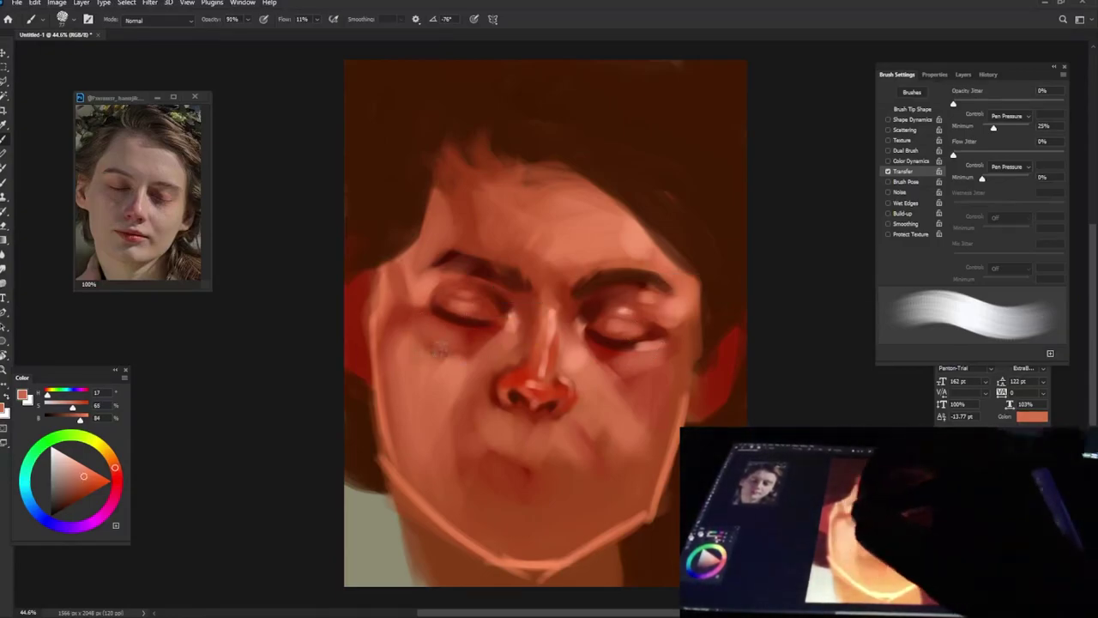
alt+click(412, 290)
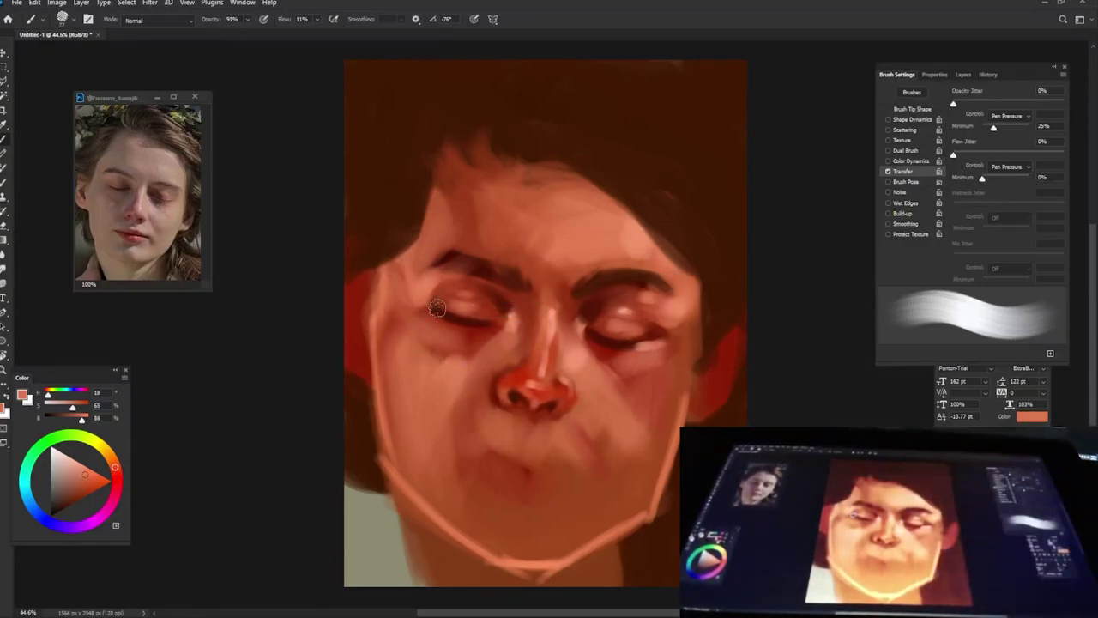
alt+click(392, 228)
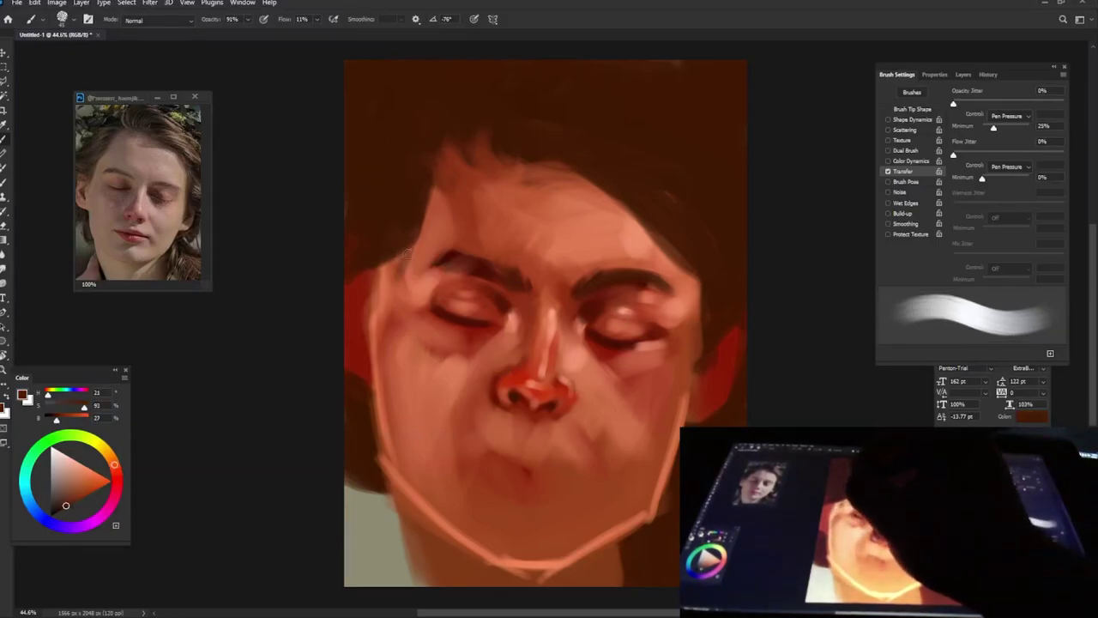
mouse_move(385, 266)
mouse_down()
mouse_move(374, 333)
mouse_move(386, 326)
mouse_up()
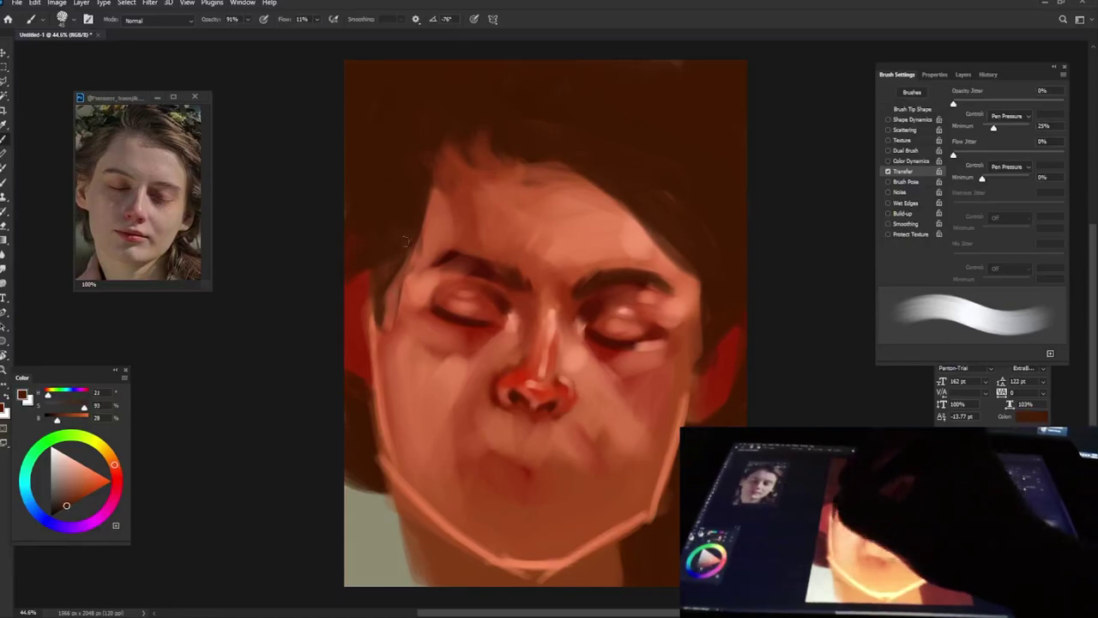
alt+click(360, 297)
drag(347, 253, 356, 278)
alt+click(349, 369)
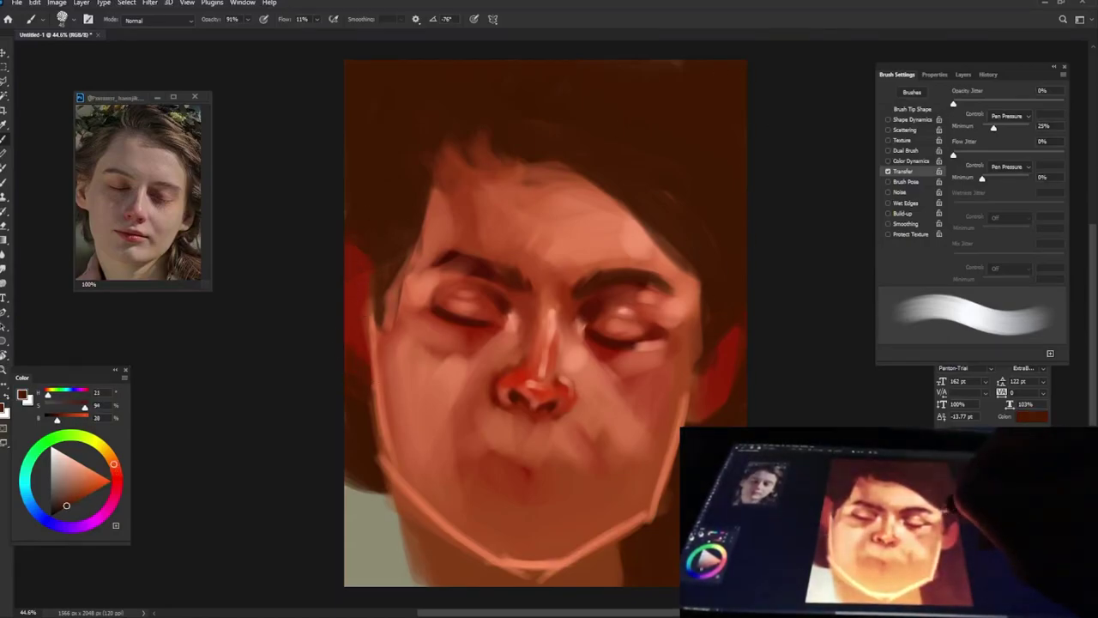
- Repaint the right cheek edge lighter and lower brush opacity to 80%
alt+click(689, 261)
alt+click(416, 216)
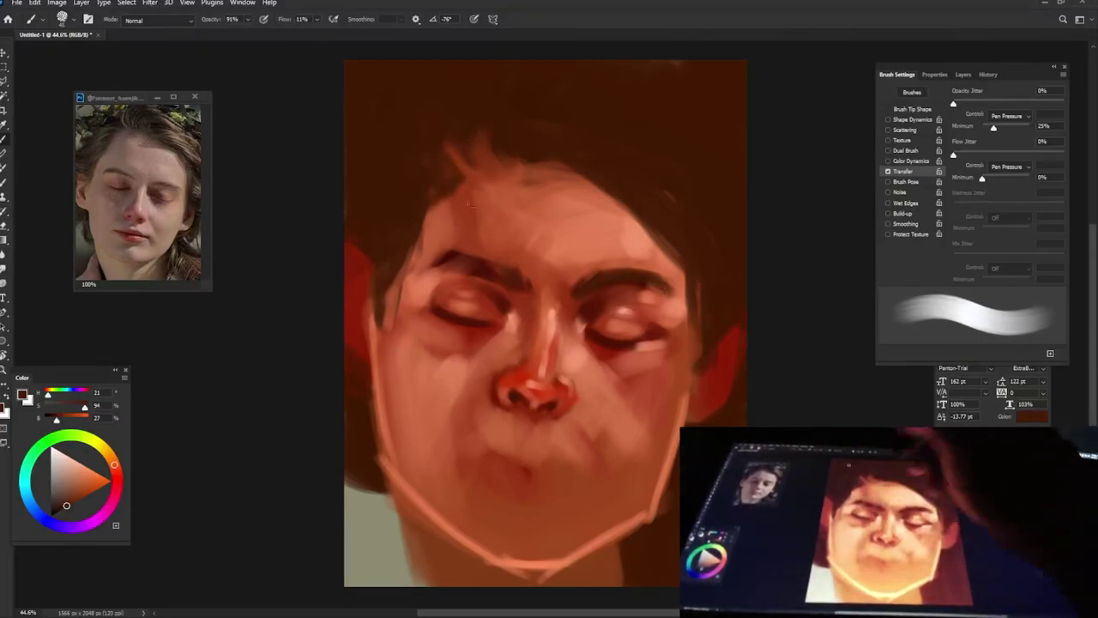
alt+click(445, 221)
alt+click(436, 232)
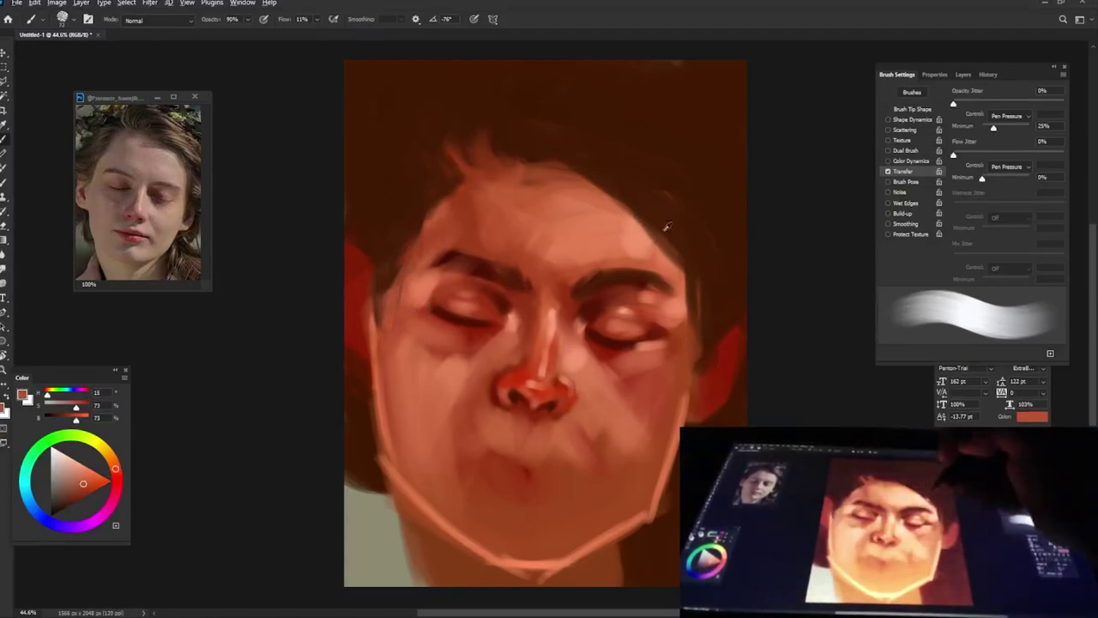
alt+click(400, 255)
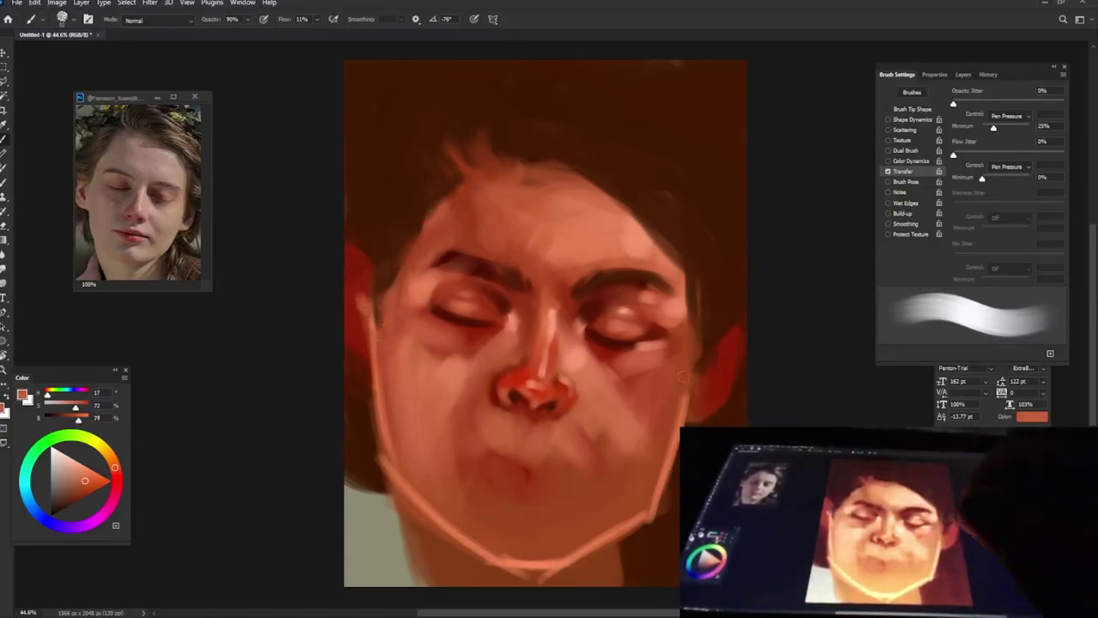
drag(695, 386, 721, 420)
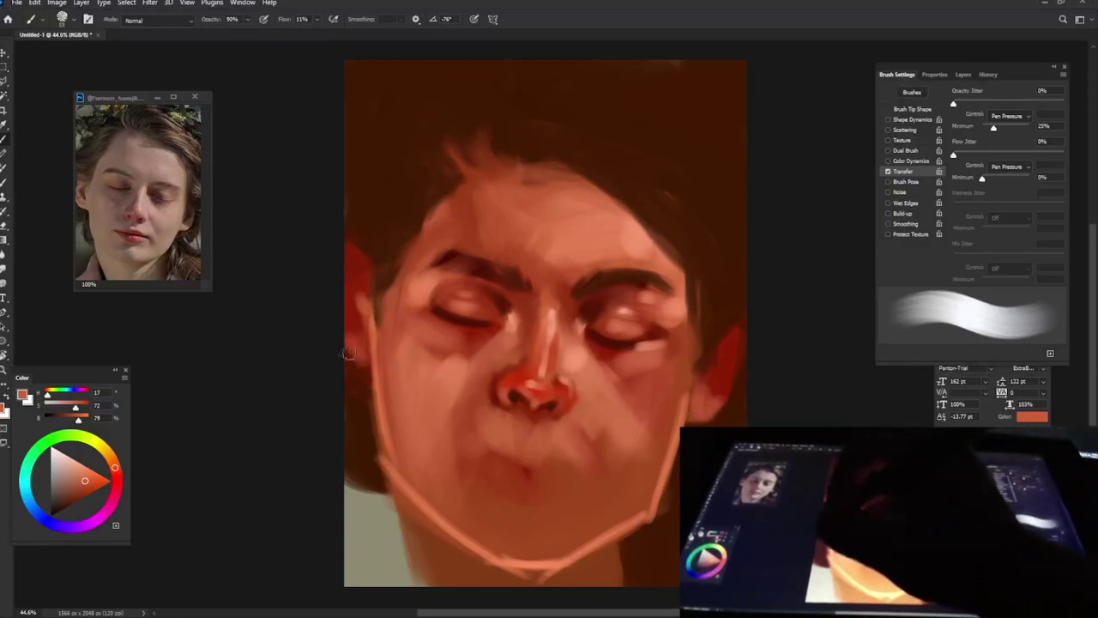
key(8)
- Dab dark dots at both mouth corners and paint the red lip shape at 90% opacity
alt+click(592, 322)
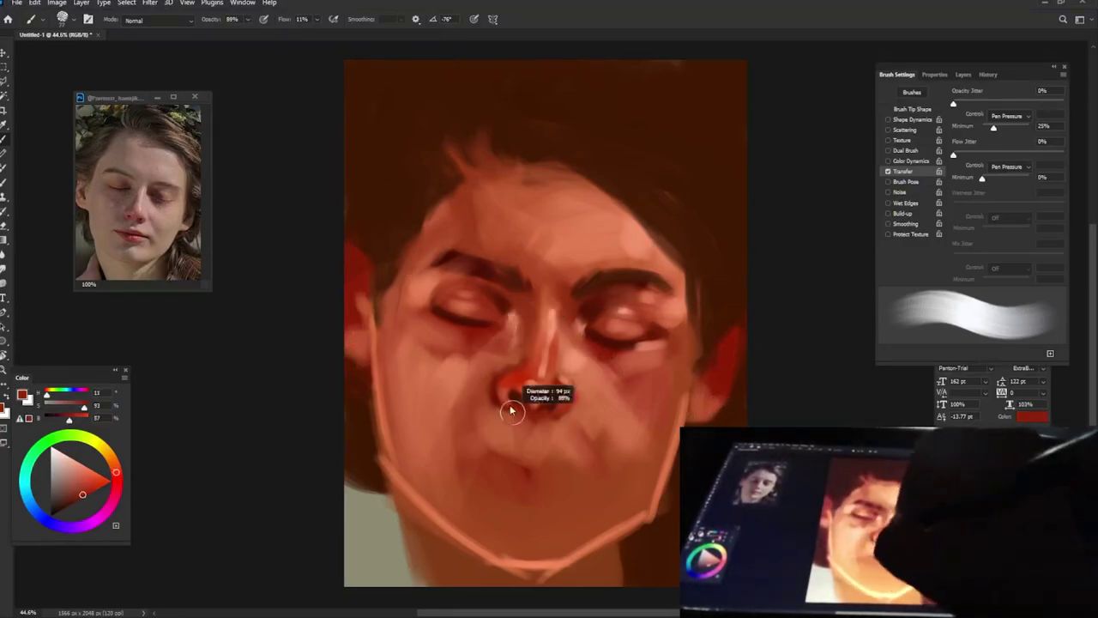
key(9)
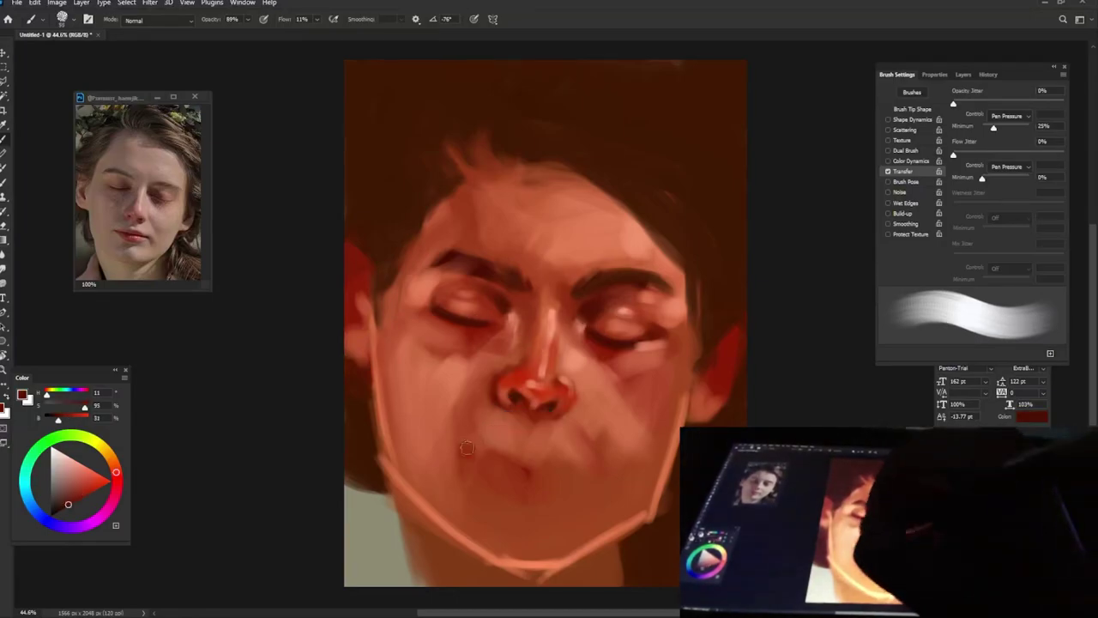
click(464, 450)
click(587, 465)
key(9)
key(9)
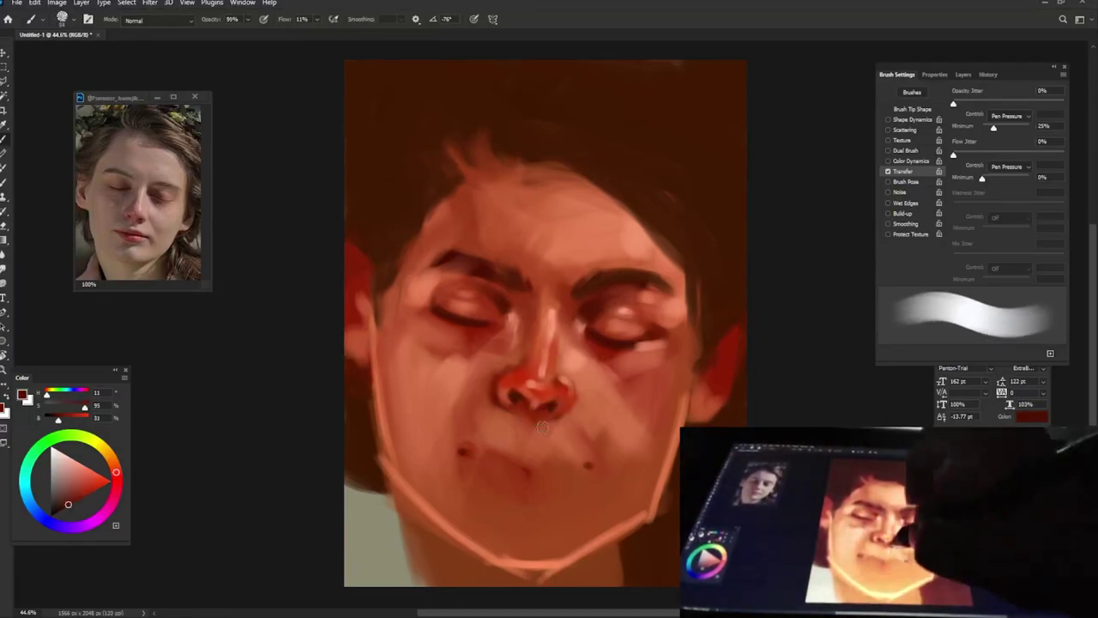
alt+click(470, 453)
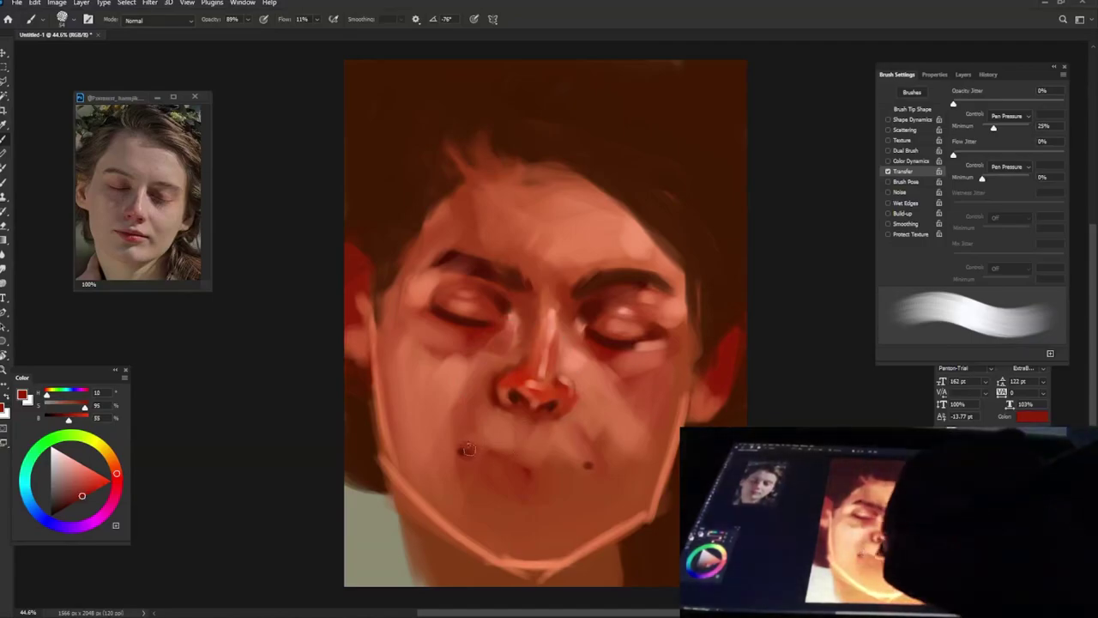
drag(490, 465, 515, 473)
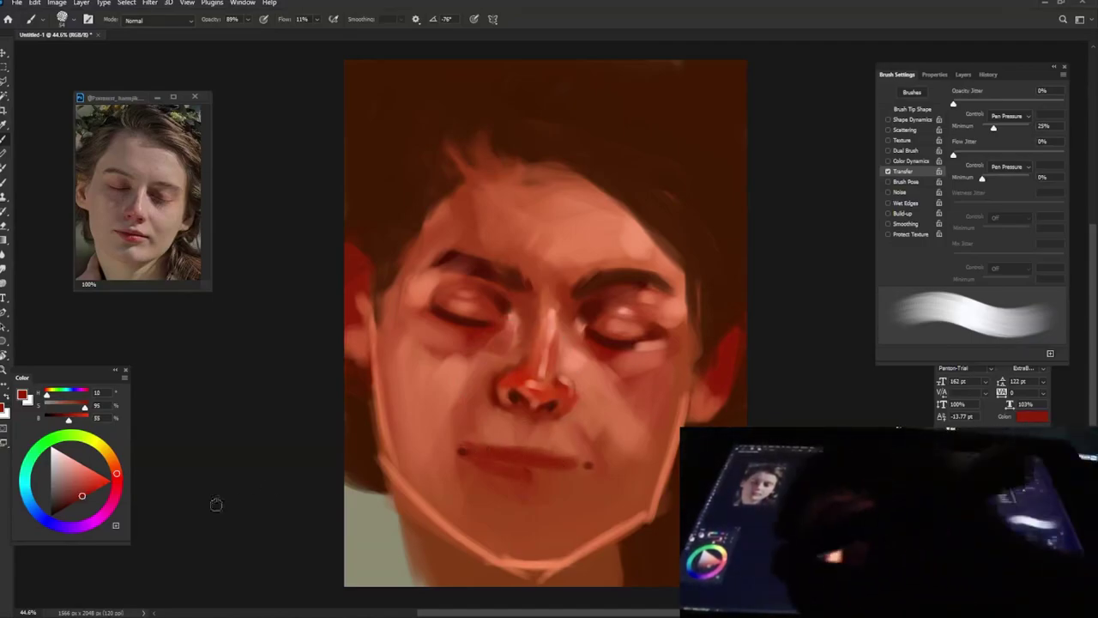
alt+click(472, 465)
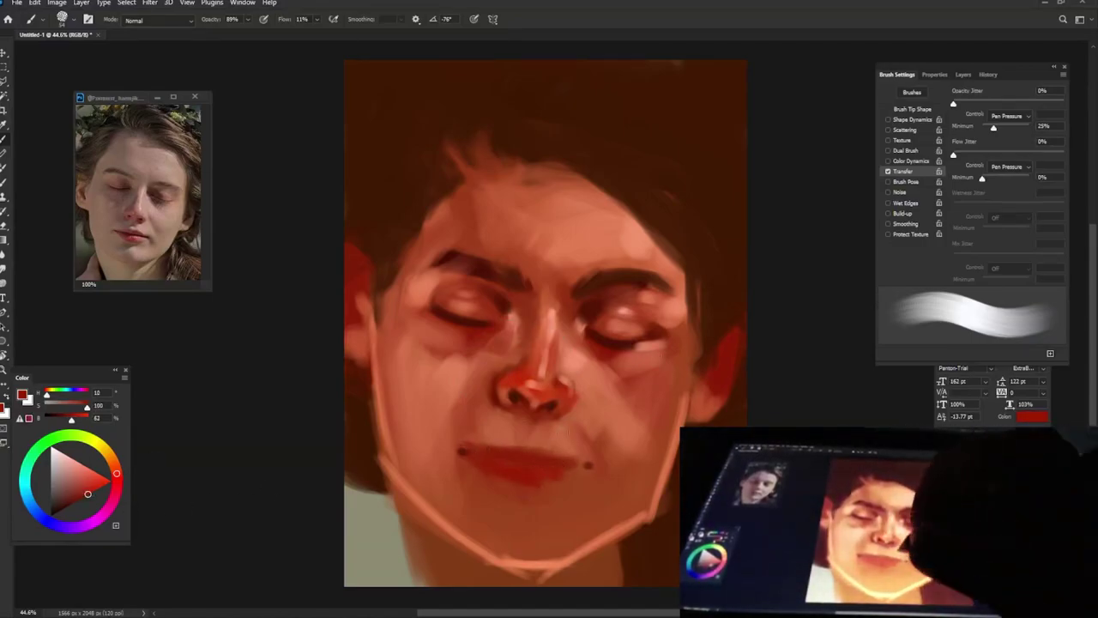
alt+click(575, 362)
- Sample dark red from the right eyelid and lower brush opacity to 84%
key(8)
key(7)
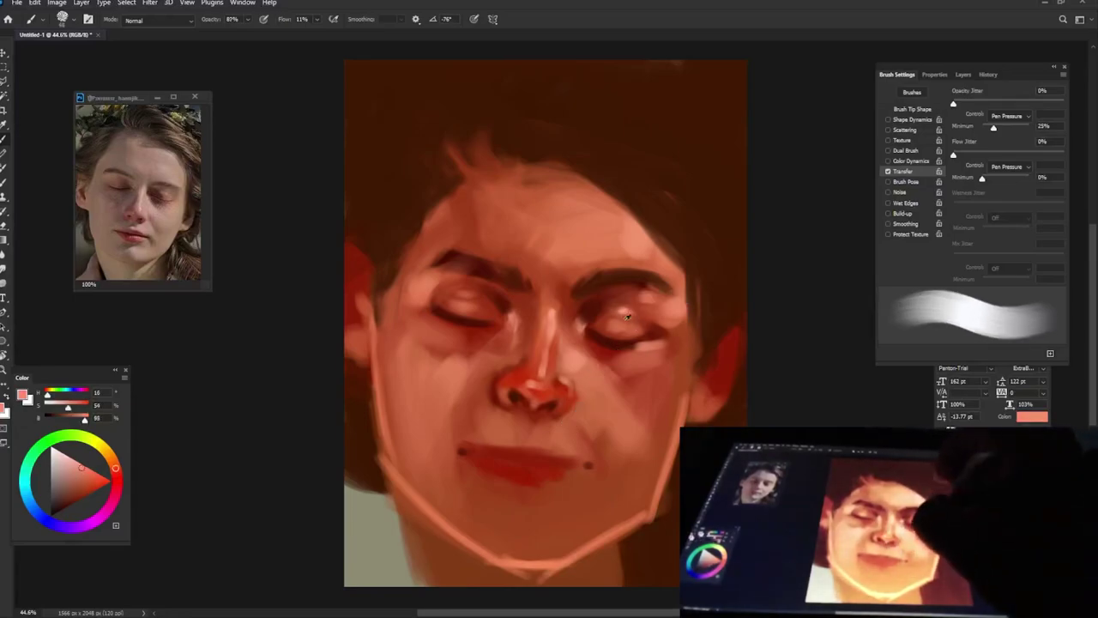
alt+click(608, 317)
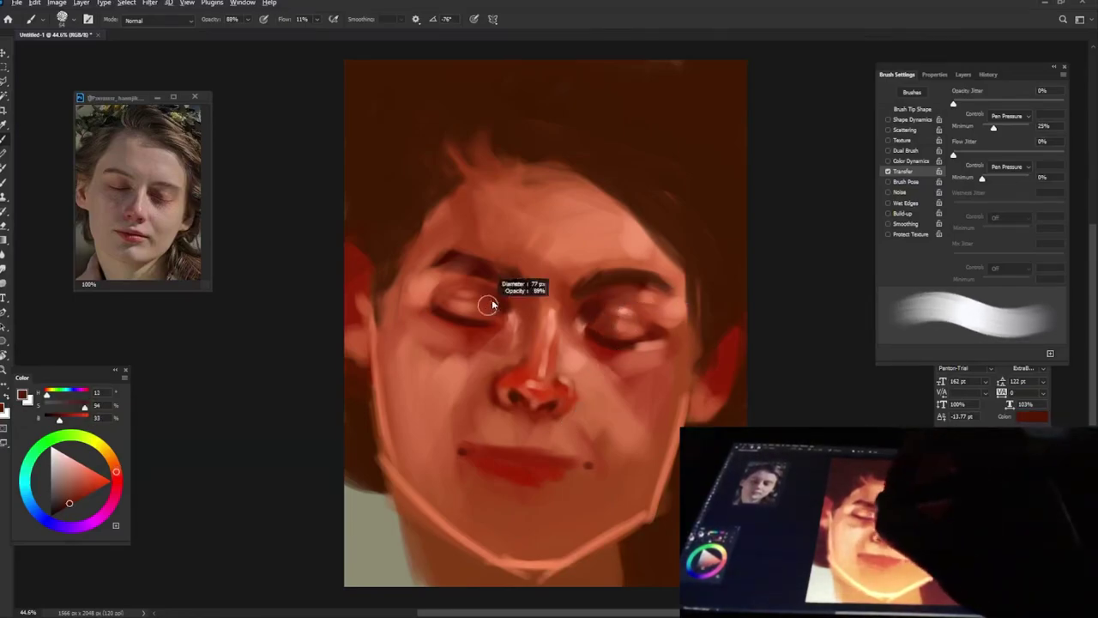
key(8)
key(7)
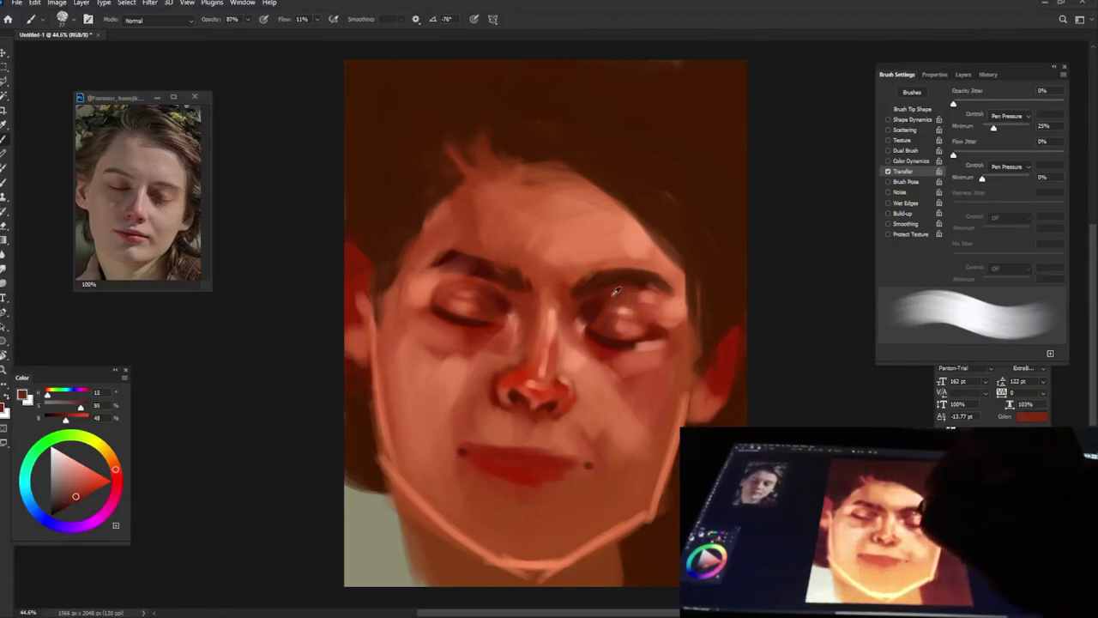
key(8)
key(4)
- Add light salmon strokes near the right hairline at about 85% opacity
alt+click(677, 264)
alt+click(686, 257)
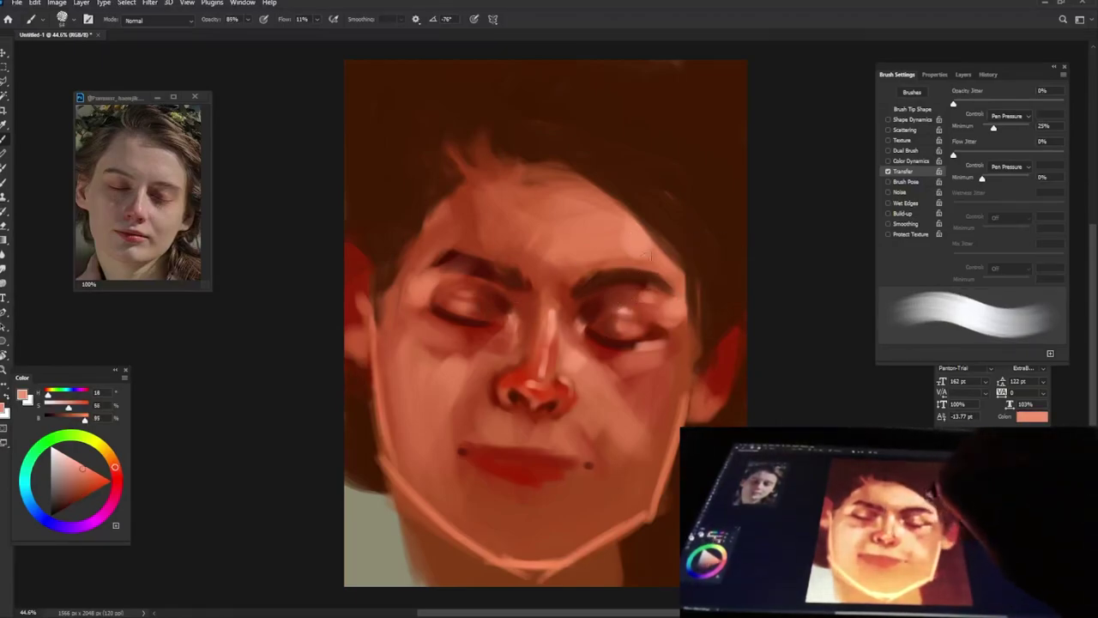
key(8)
key(5)
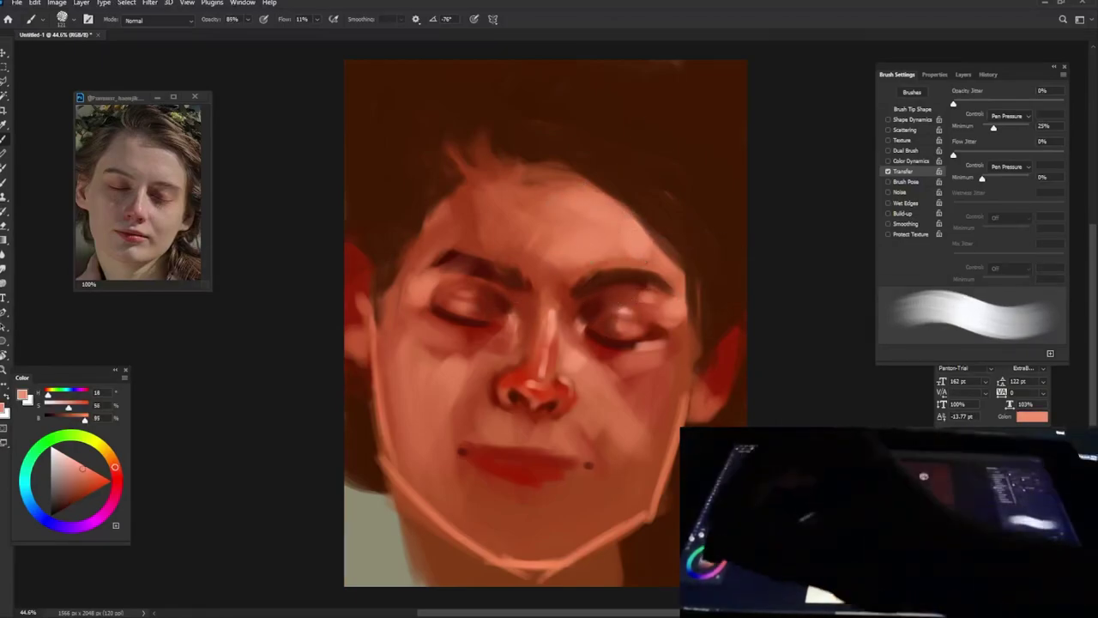
alt+click(615, 247)
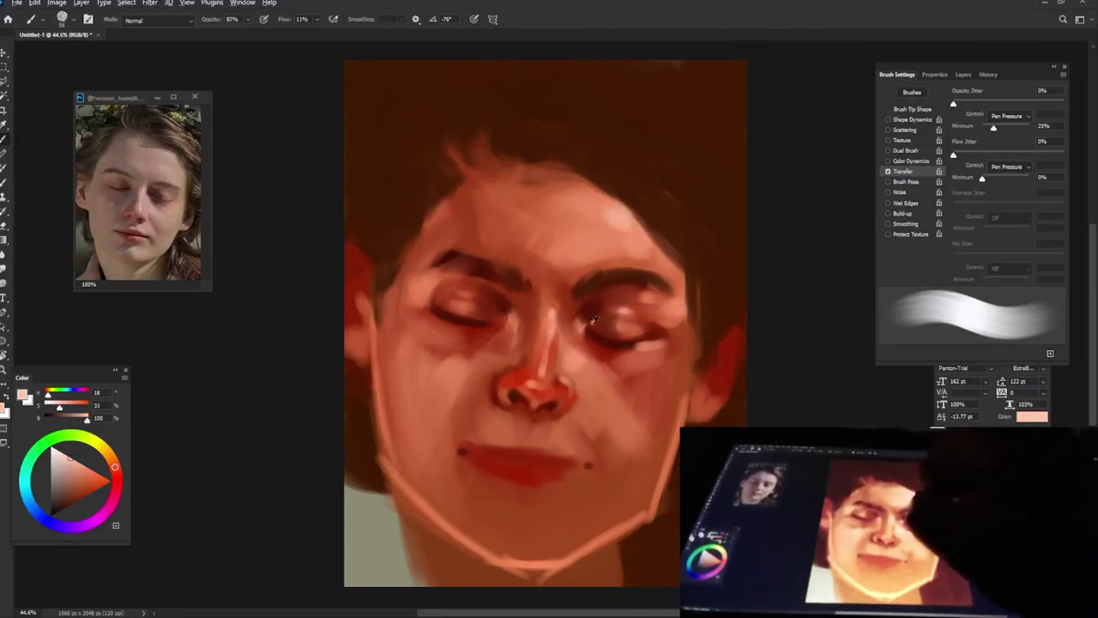
alt+click(678, 296)
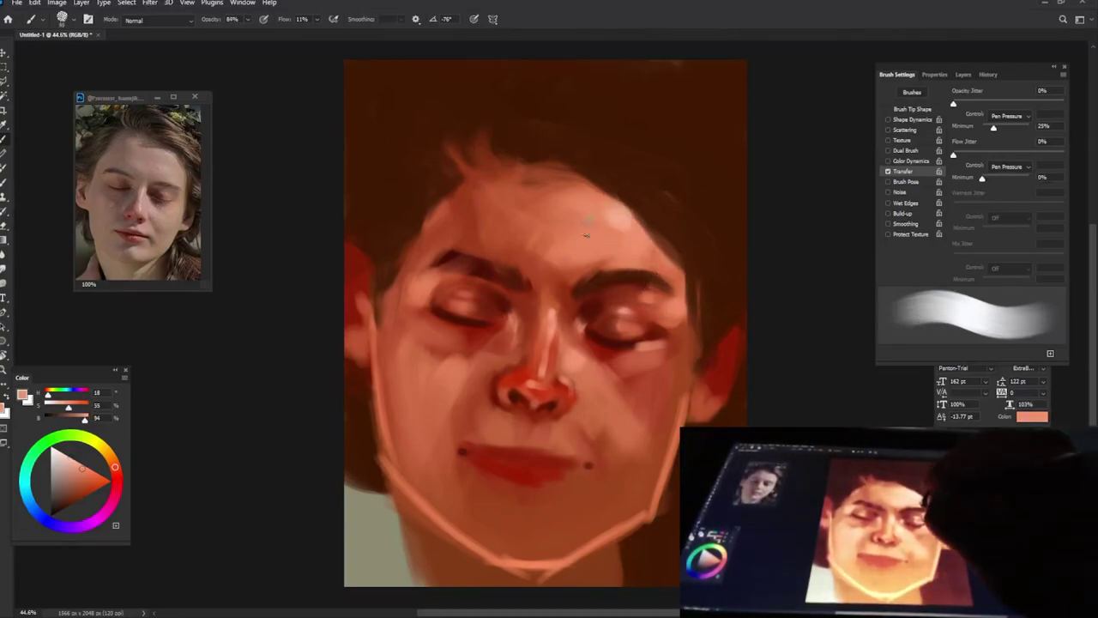
alt+click(664, 263)
key(8)
key(6)
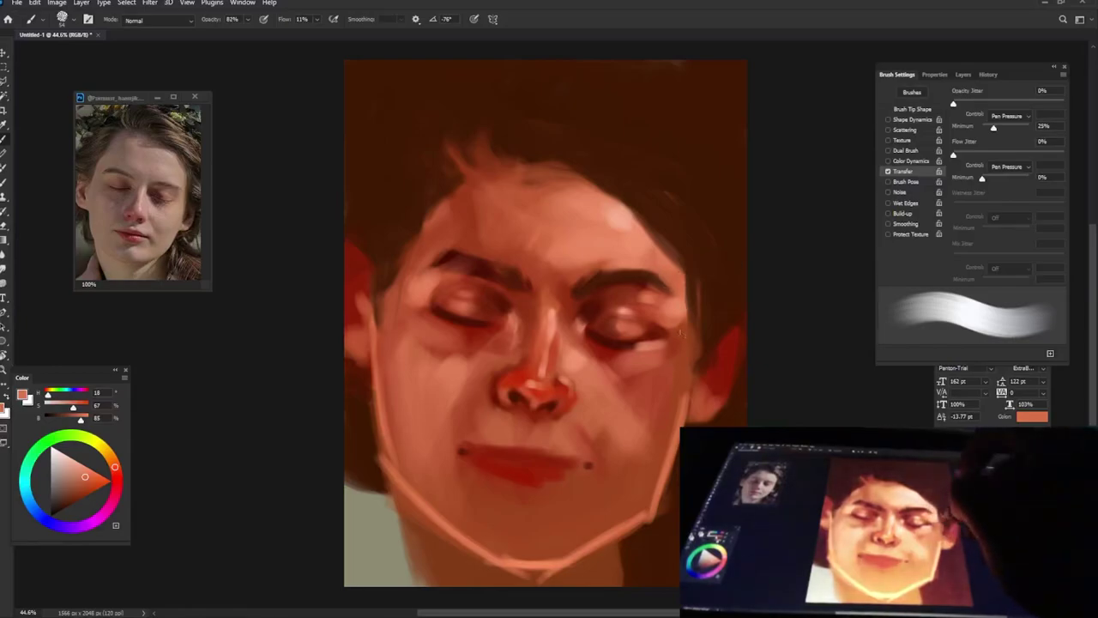
- Alternate lighter and deeper red strokes across the forehead and brows, adjusting opacity
alt+click(590, 300)
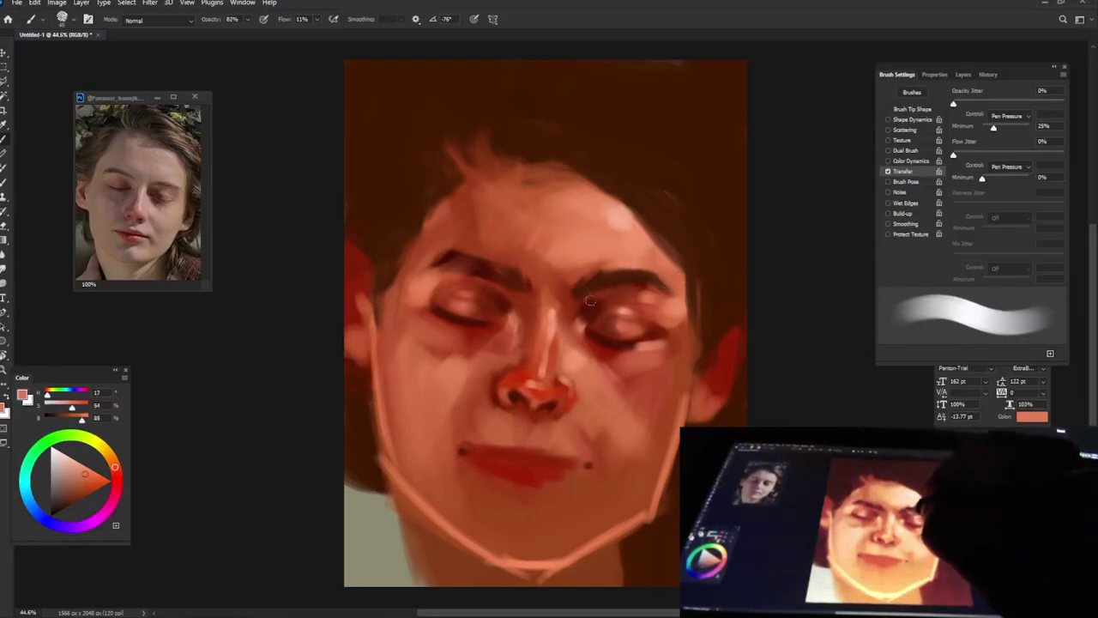
alt+click(693, 255)
key(8)
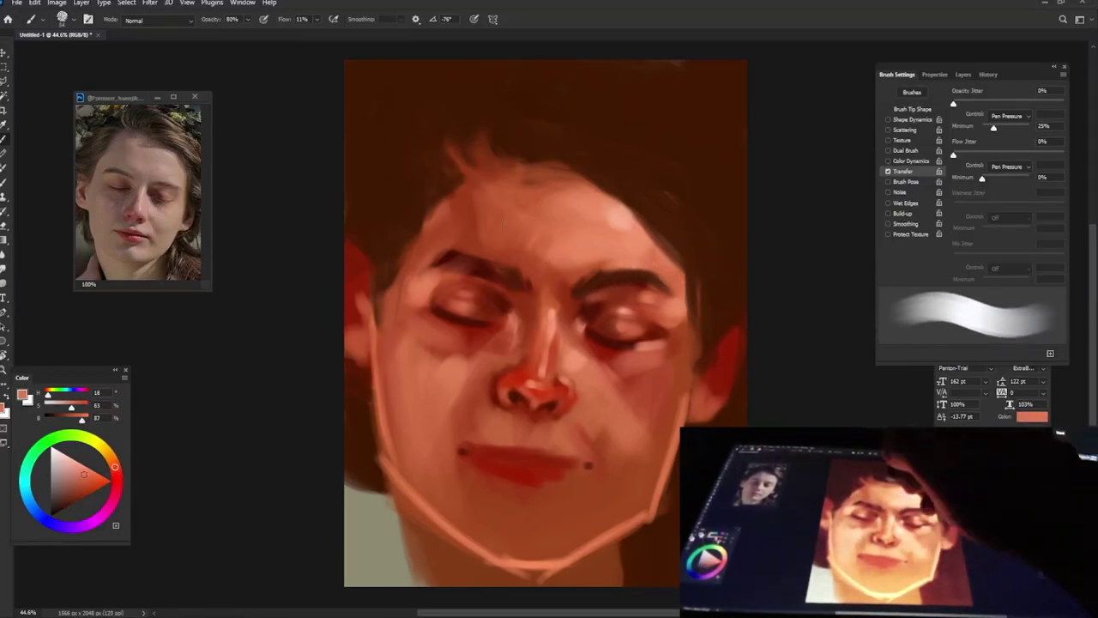
alt+click(723, 262)
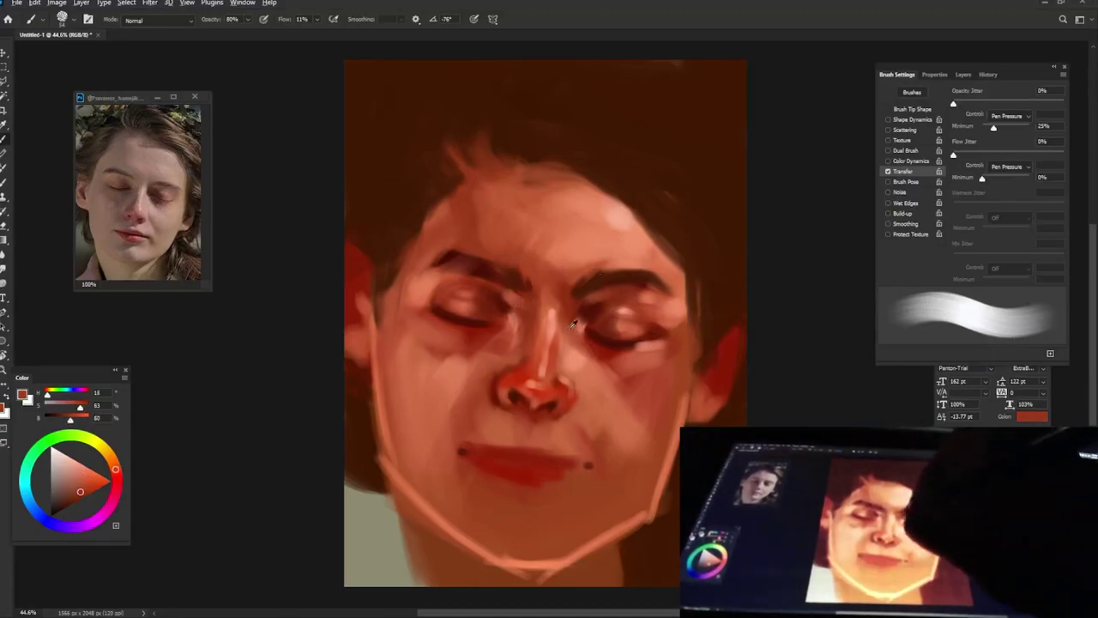
alt+click(505, 291)
key(7)
key(8)
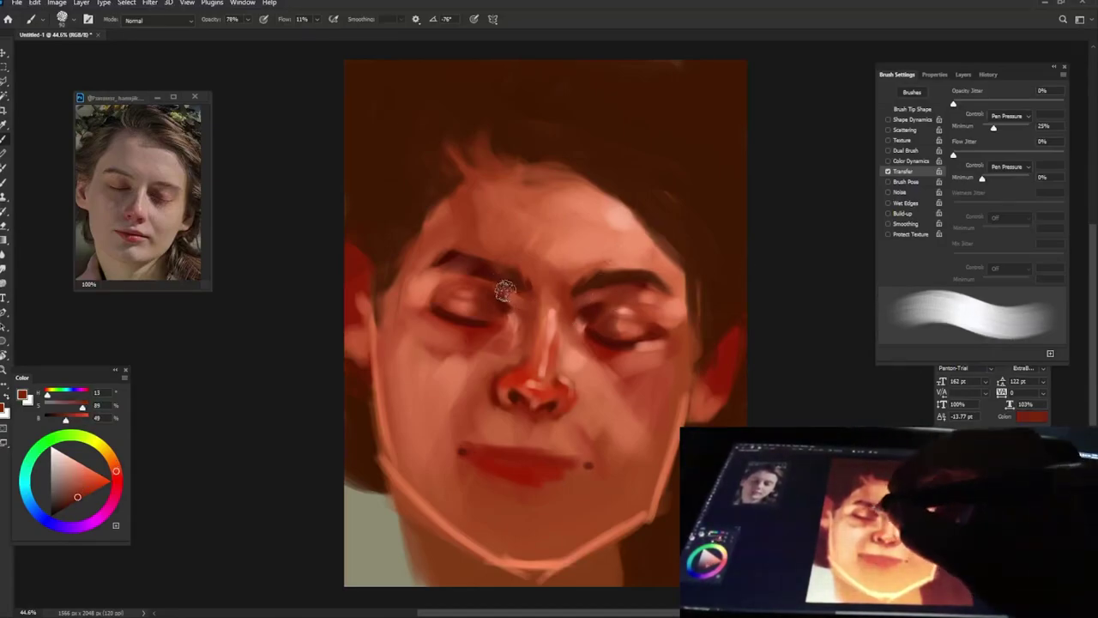
alt+click(566, 247)
key(7)
key(5)
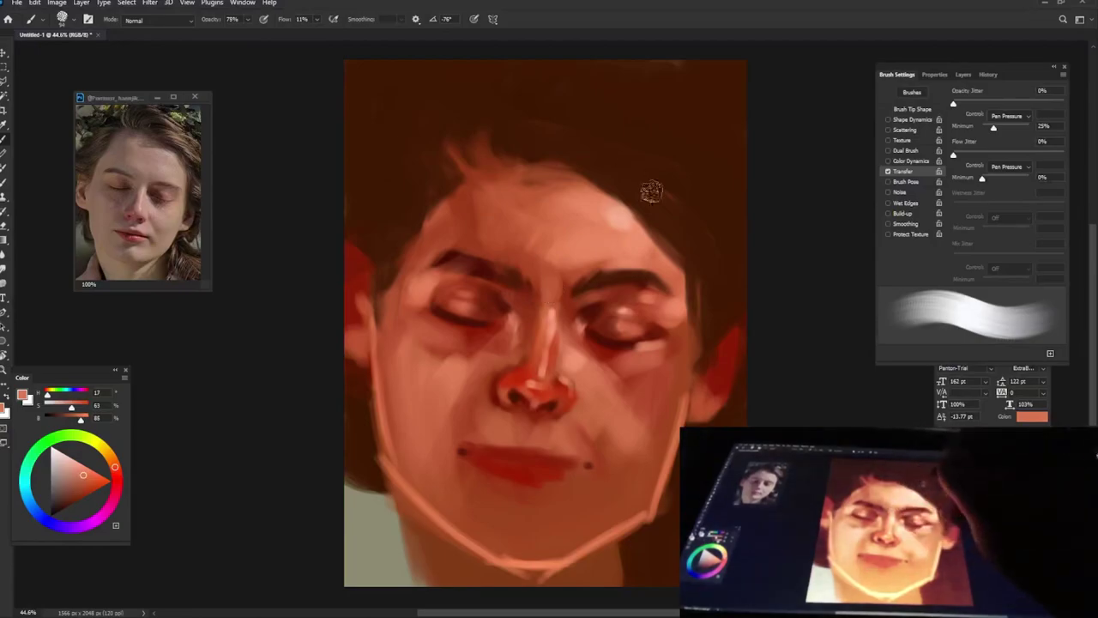
- Brighten the skin above the upper lip with light salmon tones sampled nearby
alt+click(590, 243)
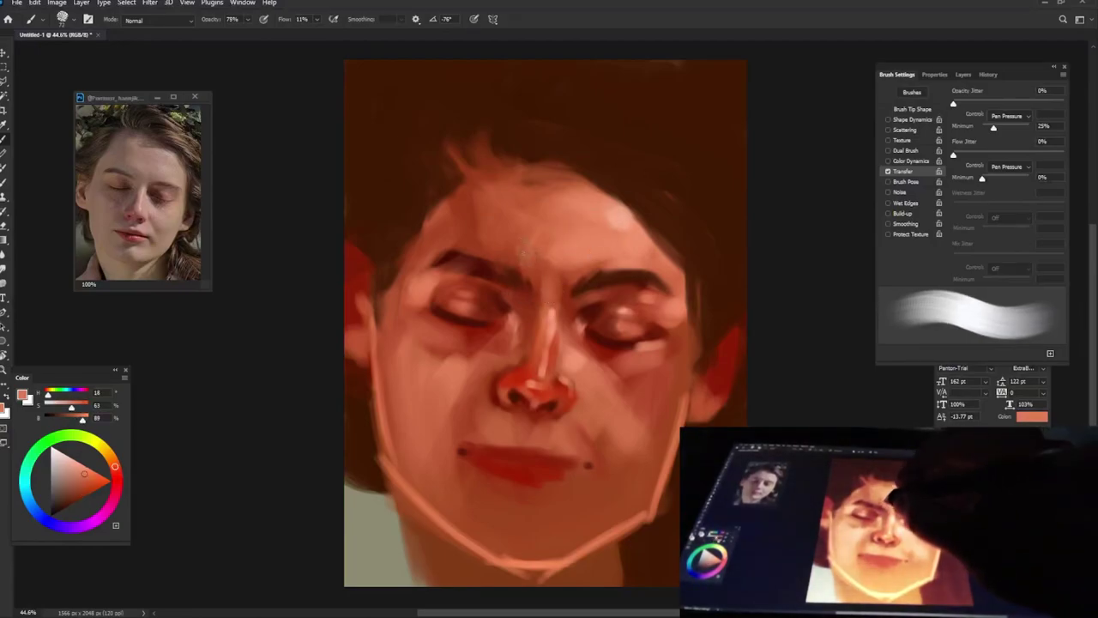
alt+click(639, 236)
key(7)
key(7)
key(7)
key(8)
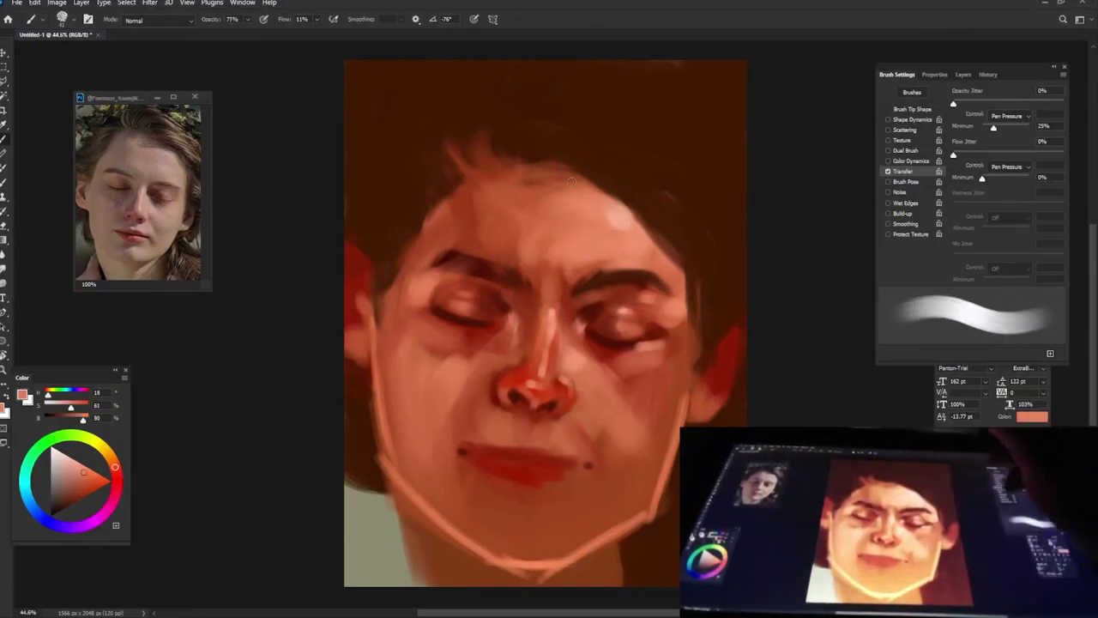
alt+click(435, 412)
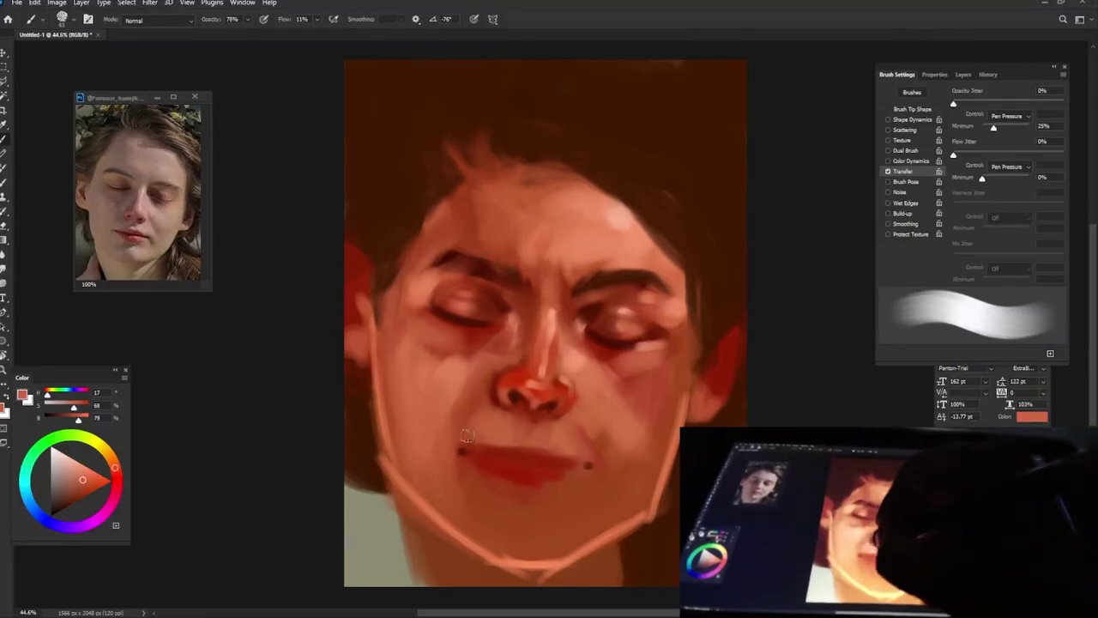
alt+click(495, 436)
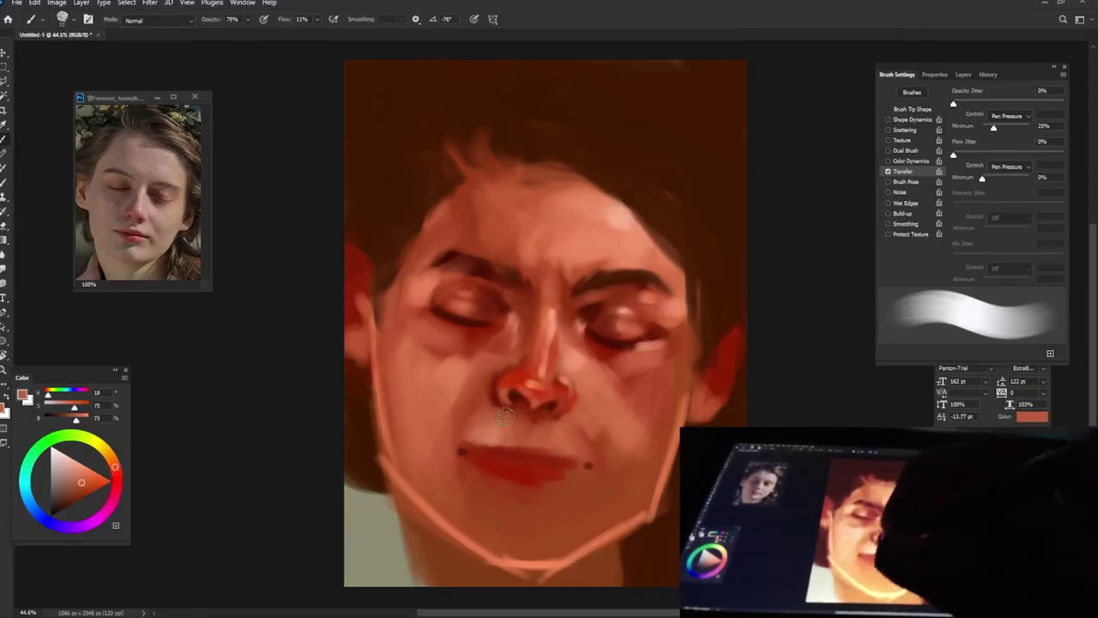
alt+click(590, 351)
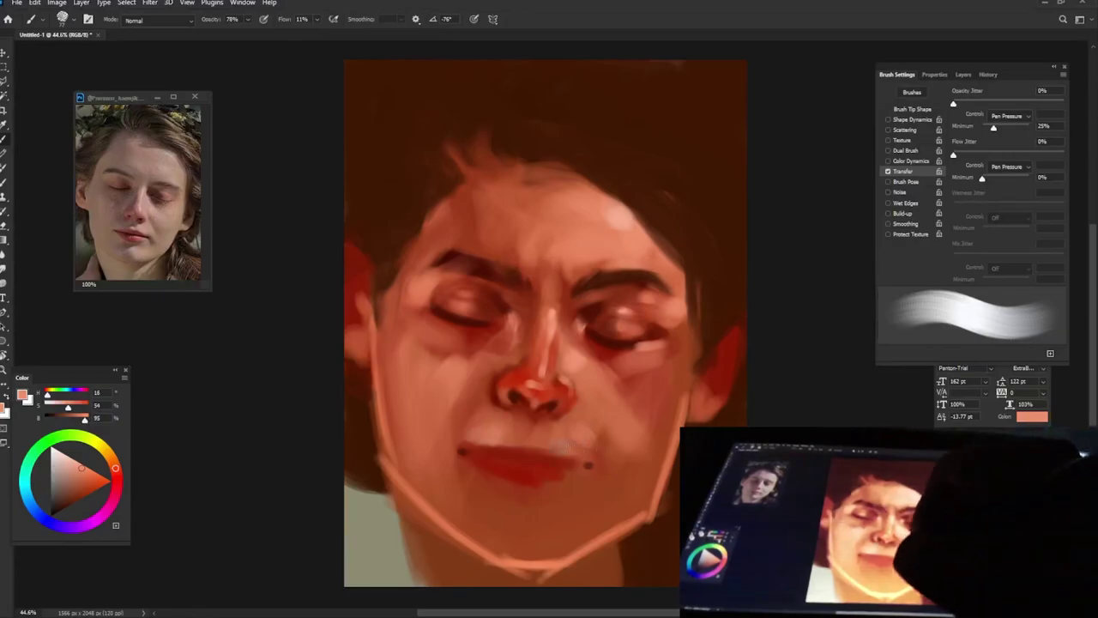
- Sample skin tones near the mouth and lighten the upper lip and chin
key(7)
key(7)
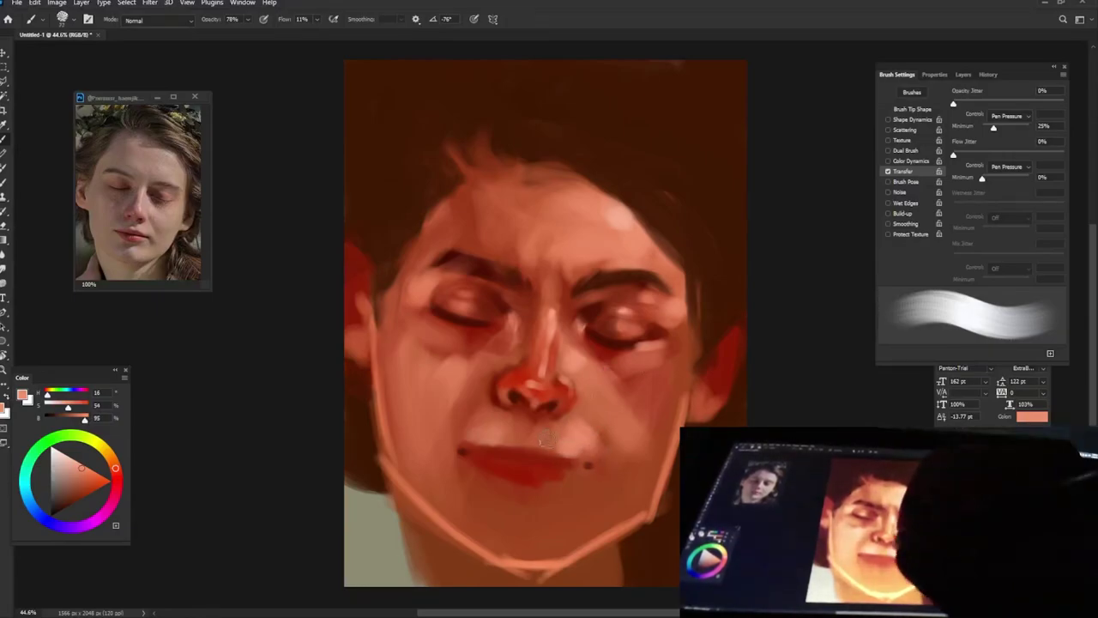
alt+click(564, 435)
drag(556, 447, 510, 437)
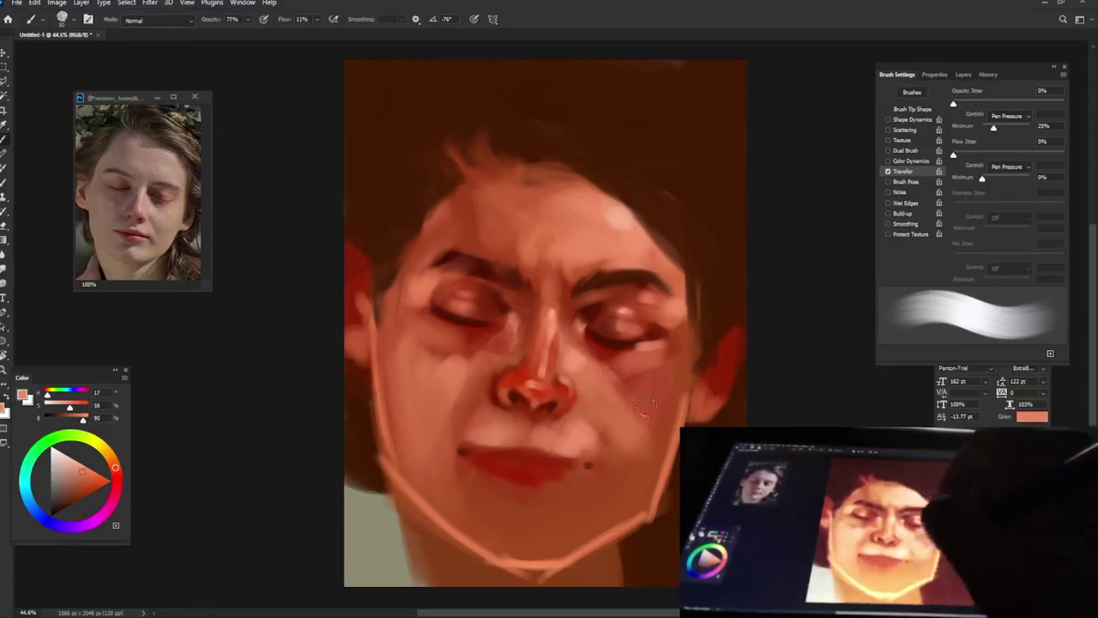
alt+click(576, 489)
drag(530, 521, 536, 549)
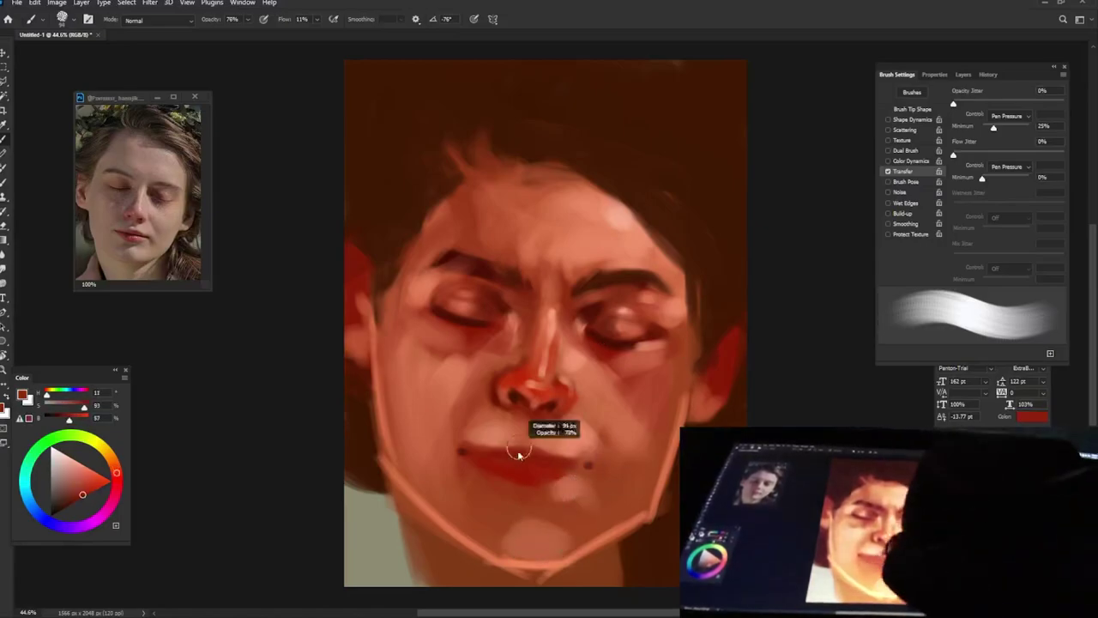
- Sample mouth reds and darker skin tones, then add a darker stroke on the chin
alt+click(589, 465)
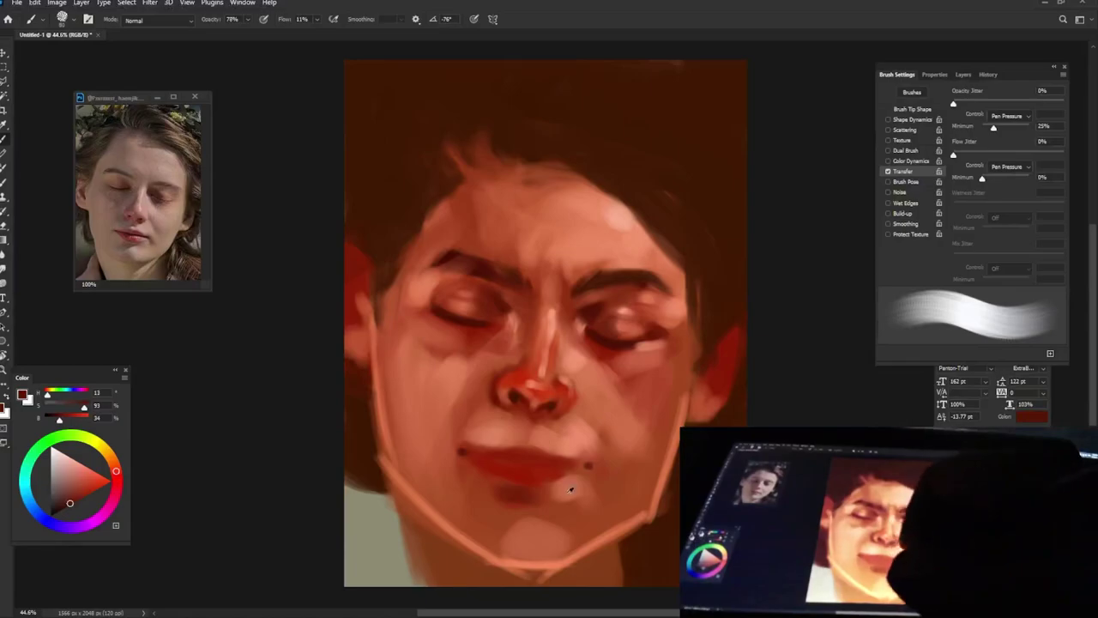
alt+click(571, 489)
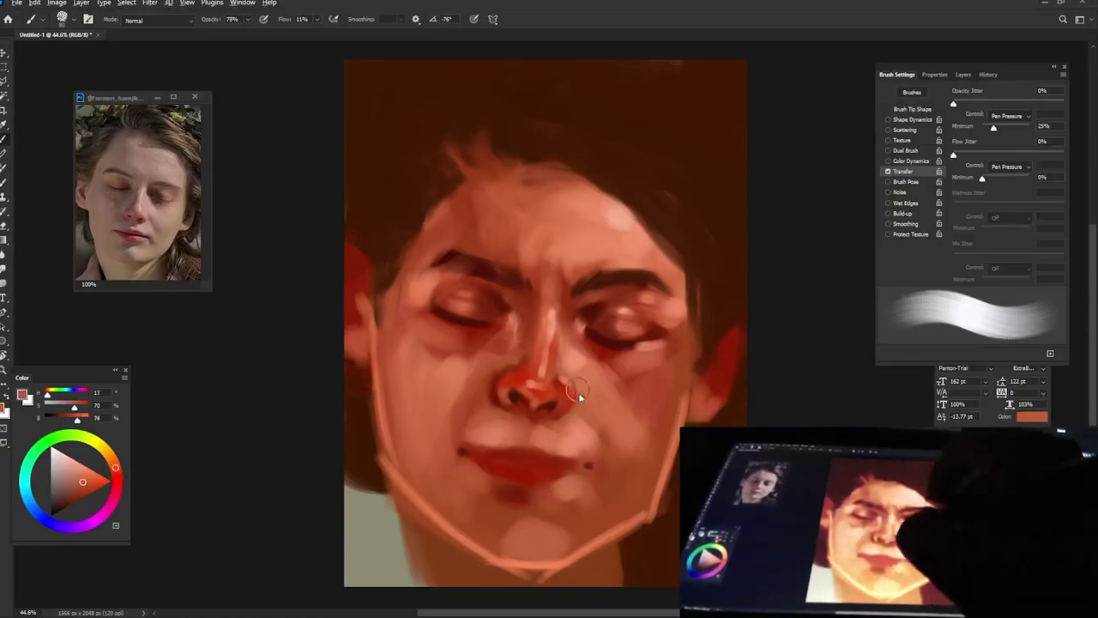
alt+click(480, 506)
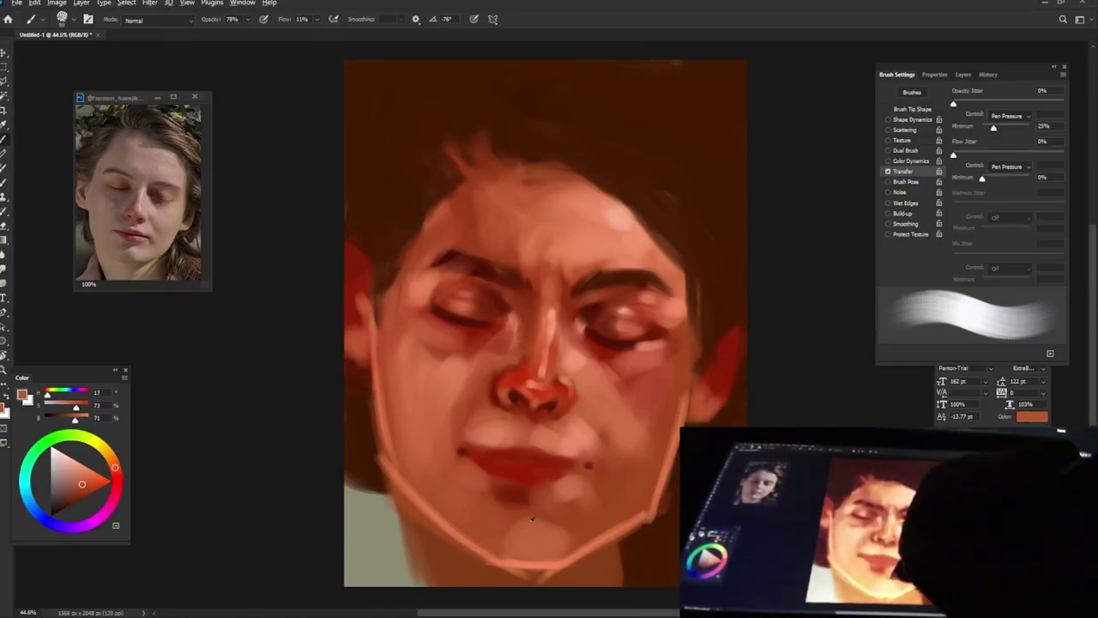
alt+click(498, 466)
drag(519, 490, 496, 519)
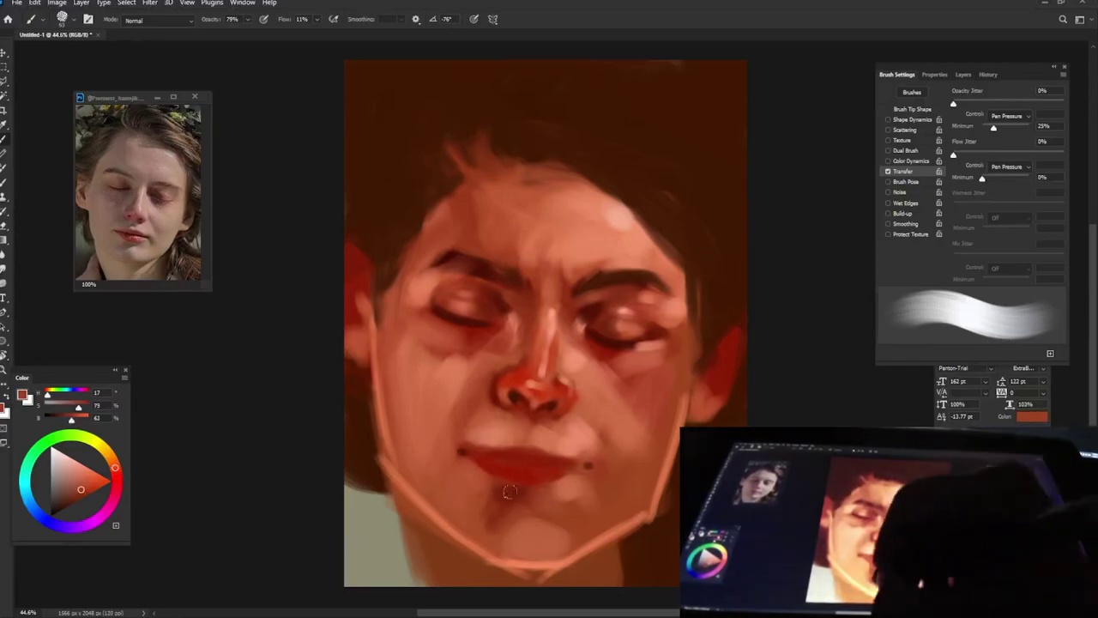
- Sample a lighter orange near the nose, adjust brush opacity, and pick the nostril's dark red
alt+click(583, 382)
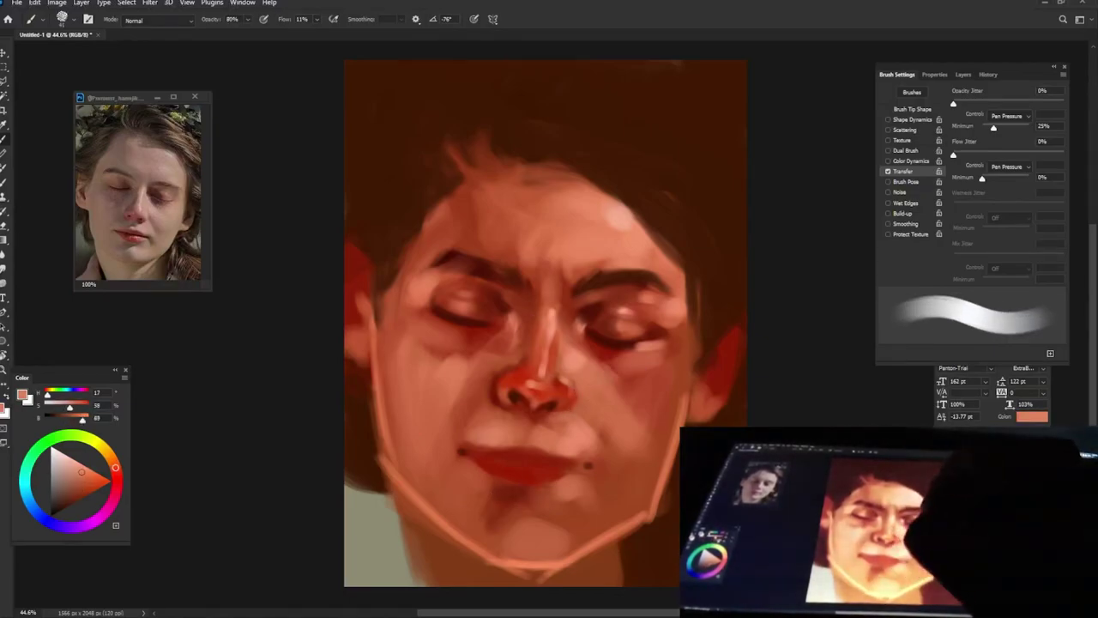
key(7)
key(9)
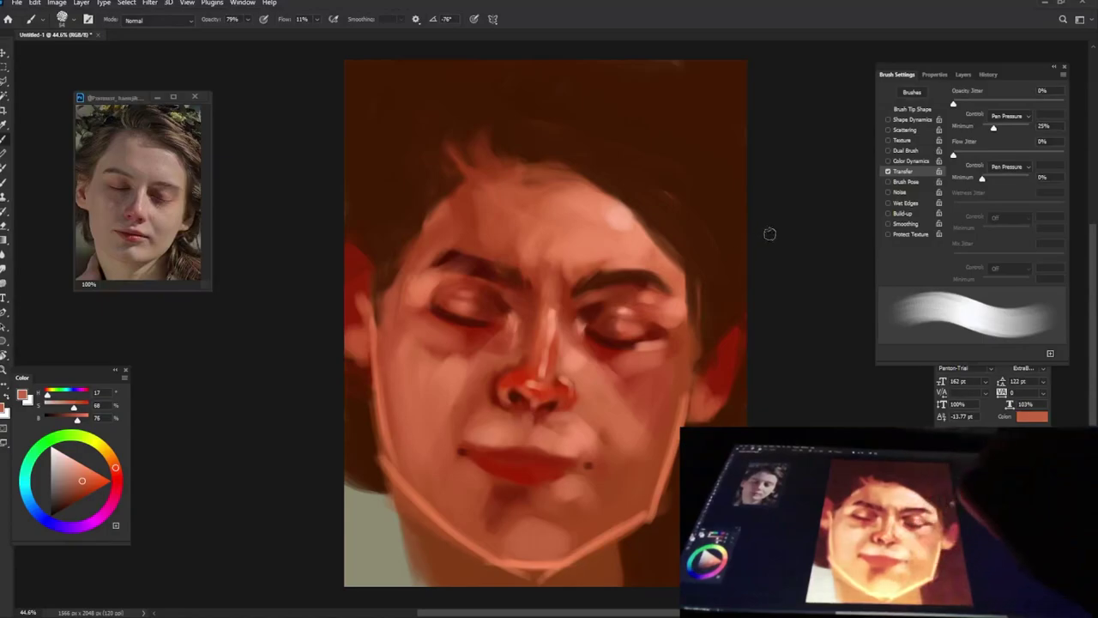
key(8)
alt+click(518, 399)
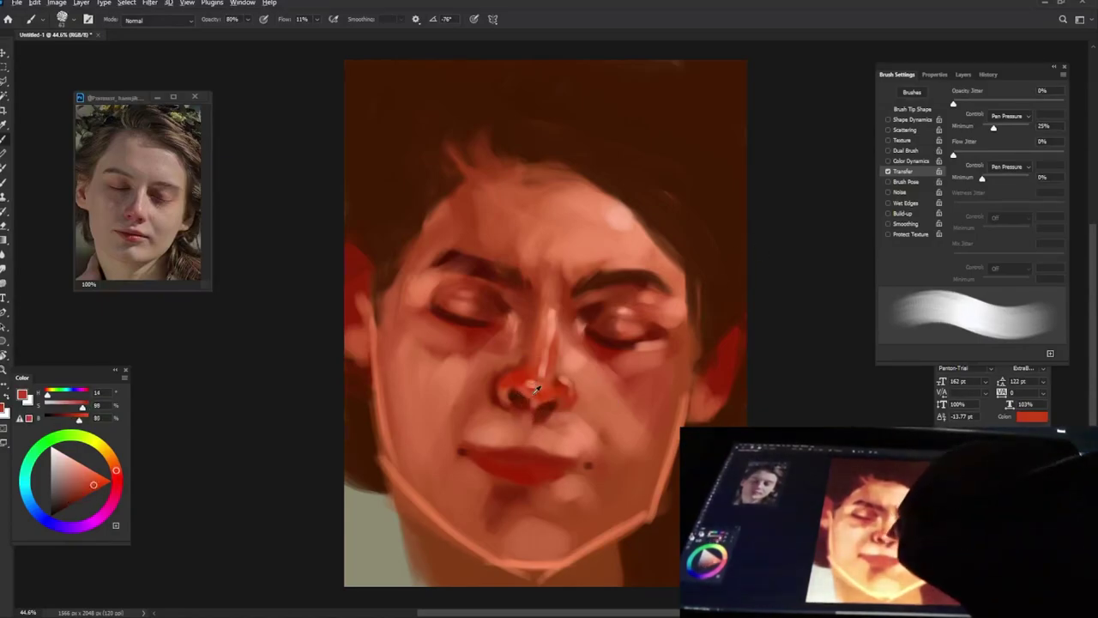
- Eyedrop dark and bright nose reds plus a light salmon, and enlarge the brush
key(7)
key(9)
alt+click(527, 392)
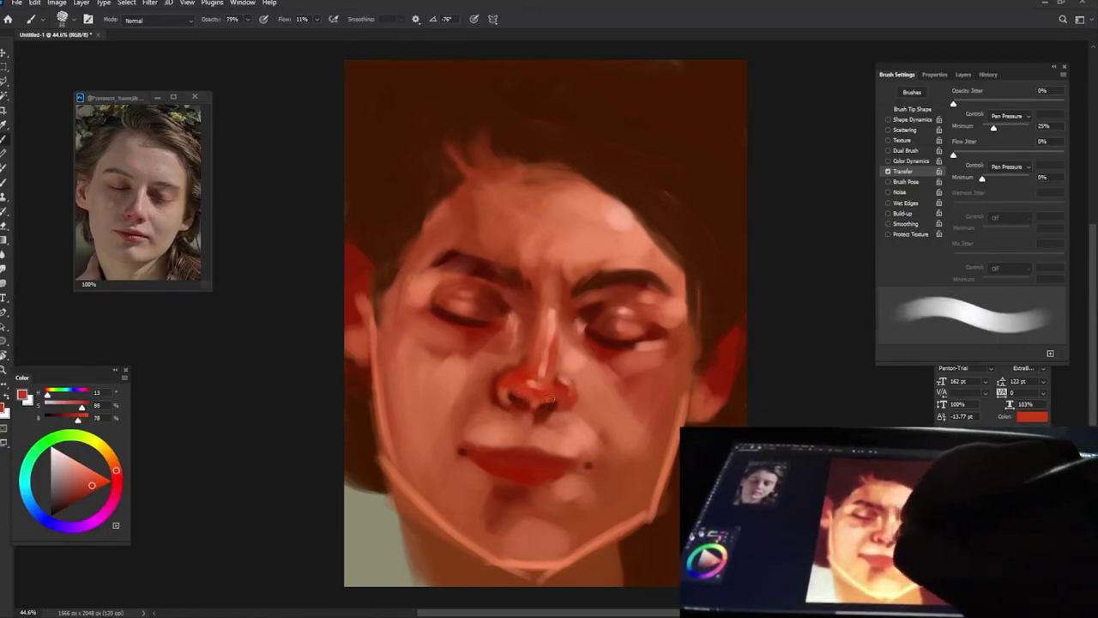
alt+click(542, 406)
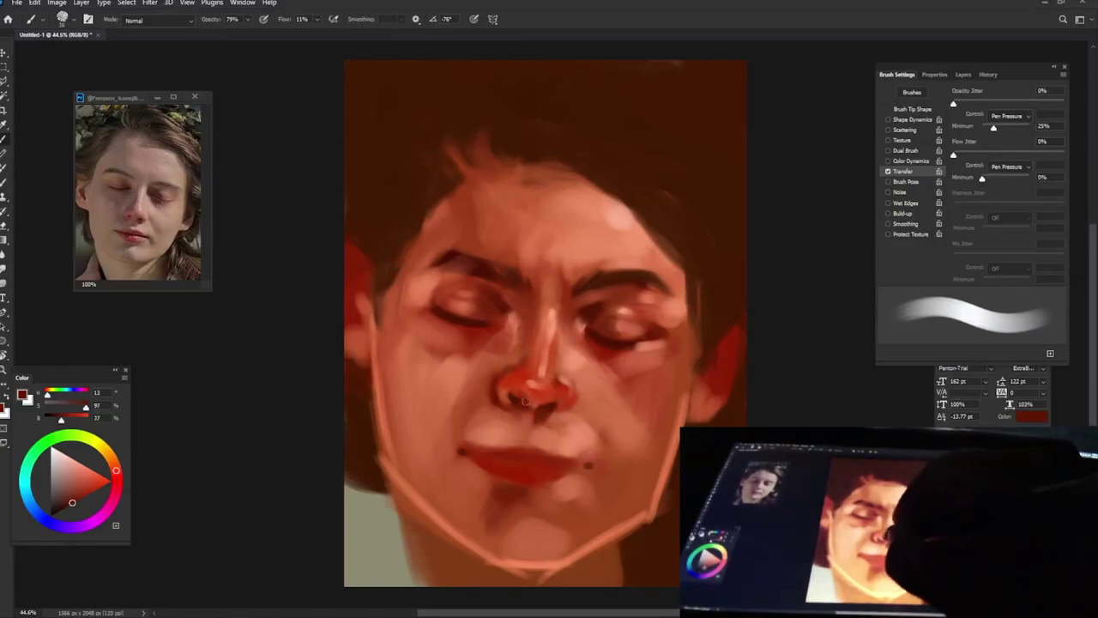
alt+click(513, 397)
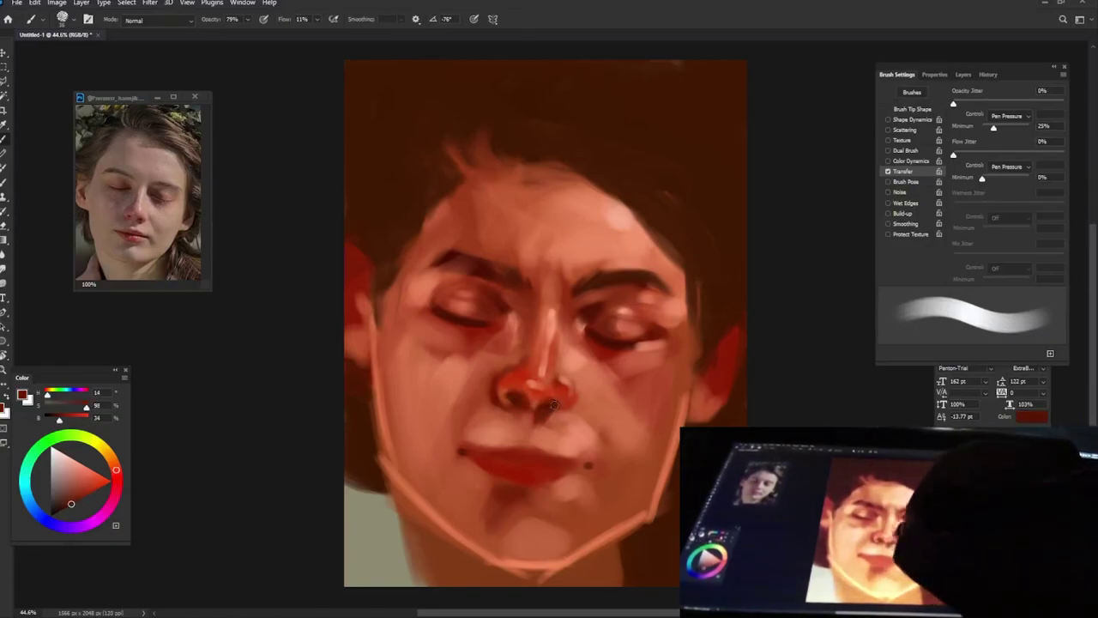
alt+click(544, 389)
alt+click(515, 406)
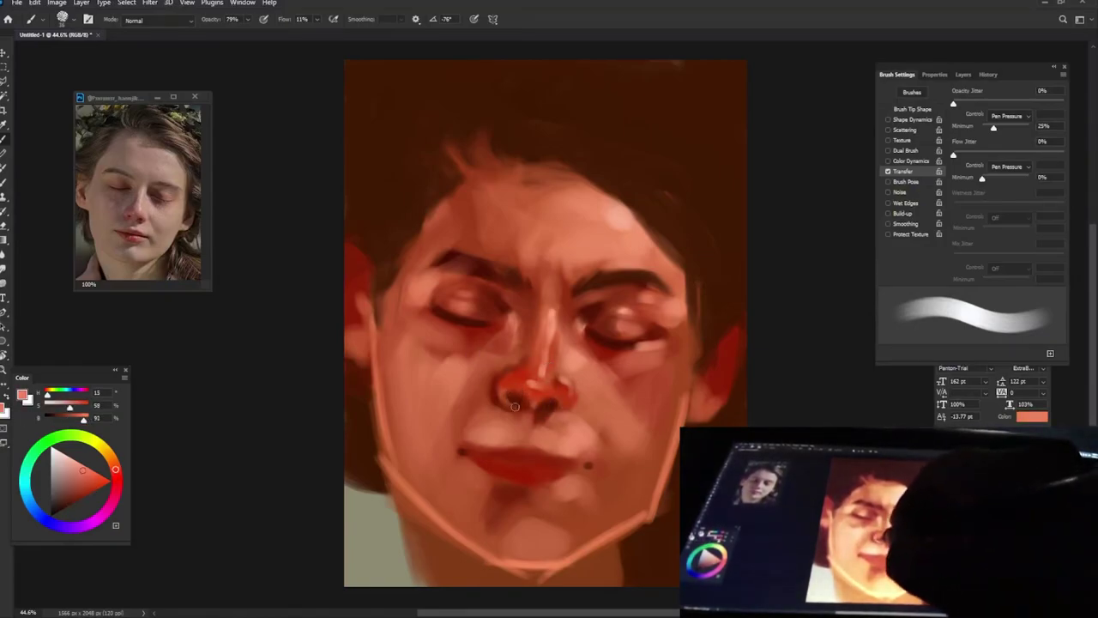
drag(578, 397, 556, 391)
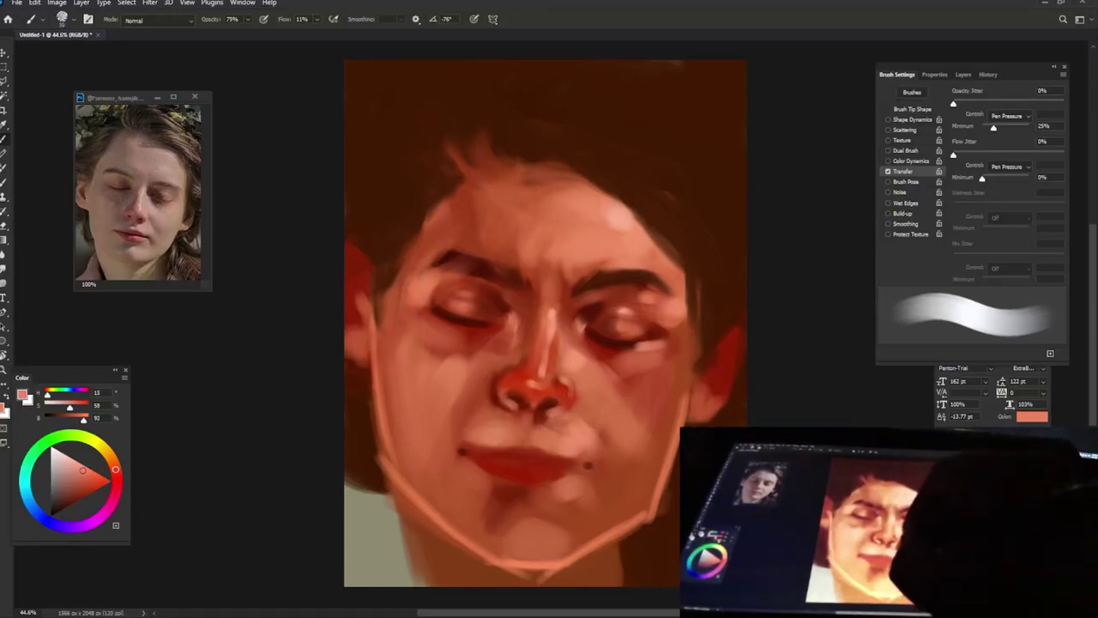
- Sample eye-shadow red, nose red and salmon skin, resizing the brush between samples
alt+click(605, 329)
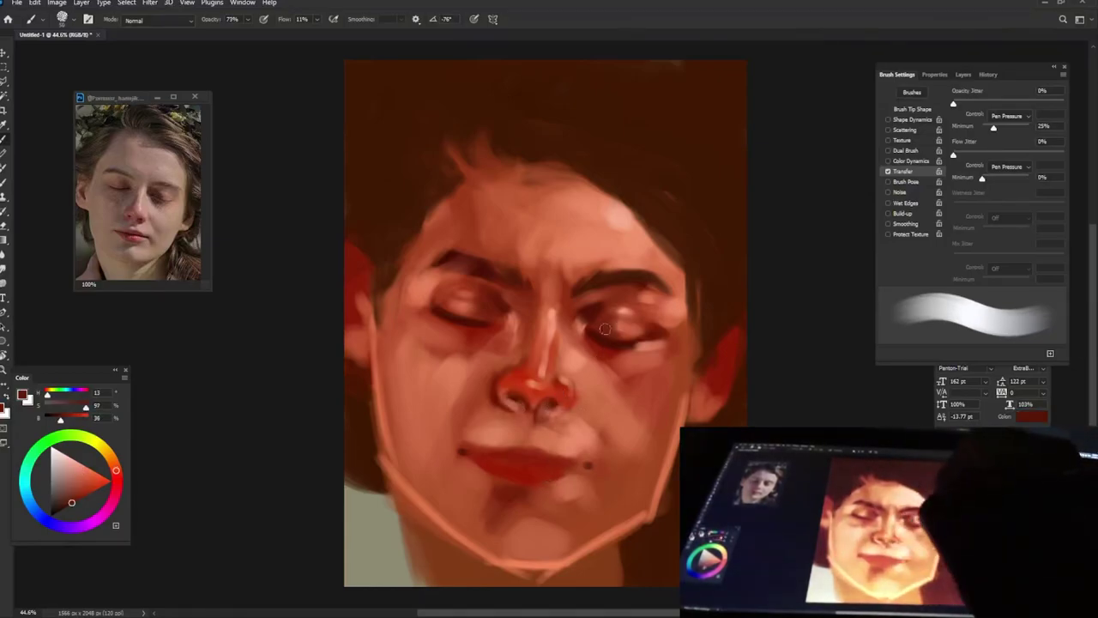
alt+click(556, 393)
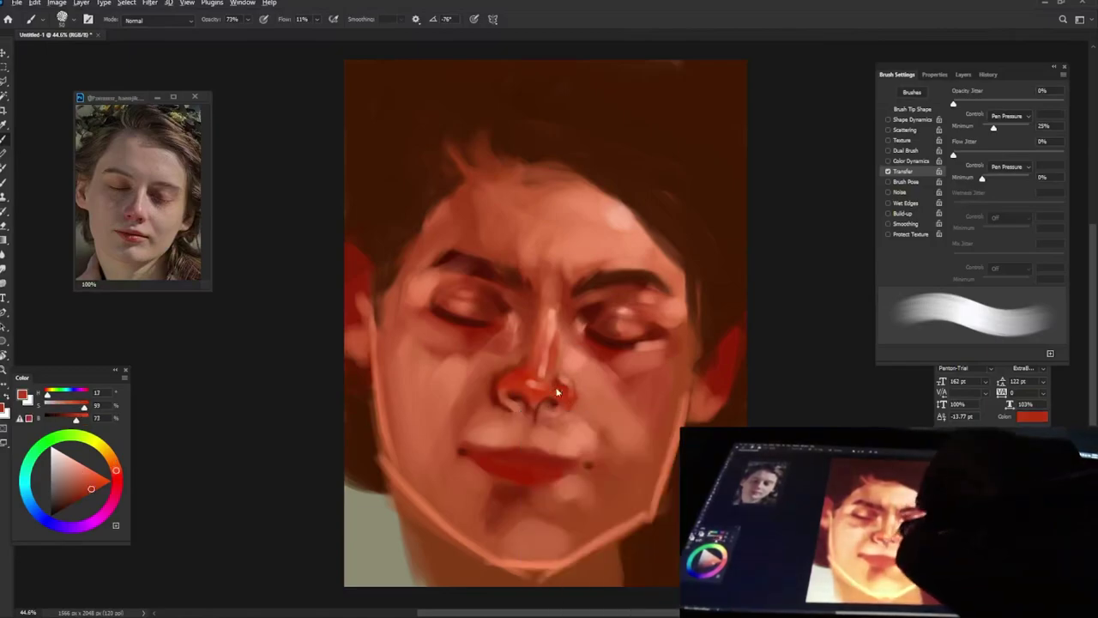
alt+click(542, 410)
mouse_move(549, 410)
mouse_down()
mouse_move(535, 410)
mouse_move(545, 412)
mouse_up()
alt+click(533, 415)
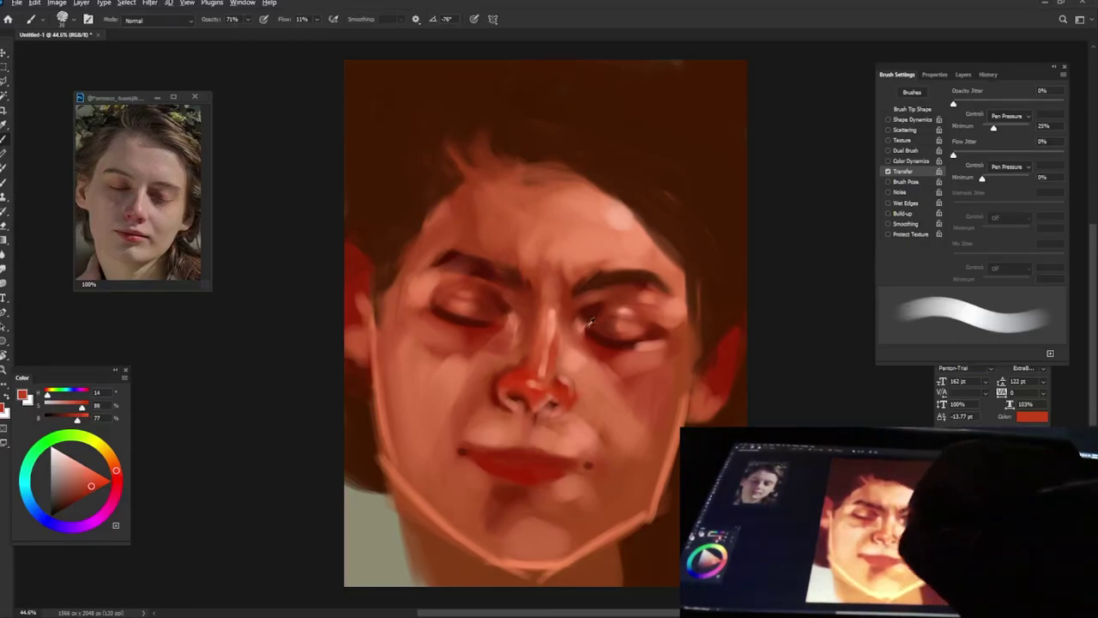
- Sample a range of brighter and darker saturated reds from the nose and nostril
alt+click(553, 388)
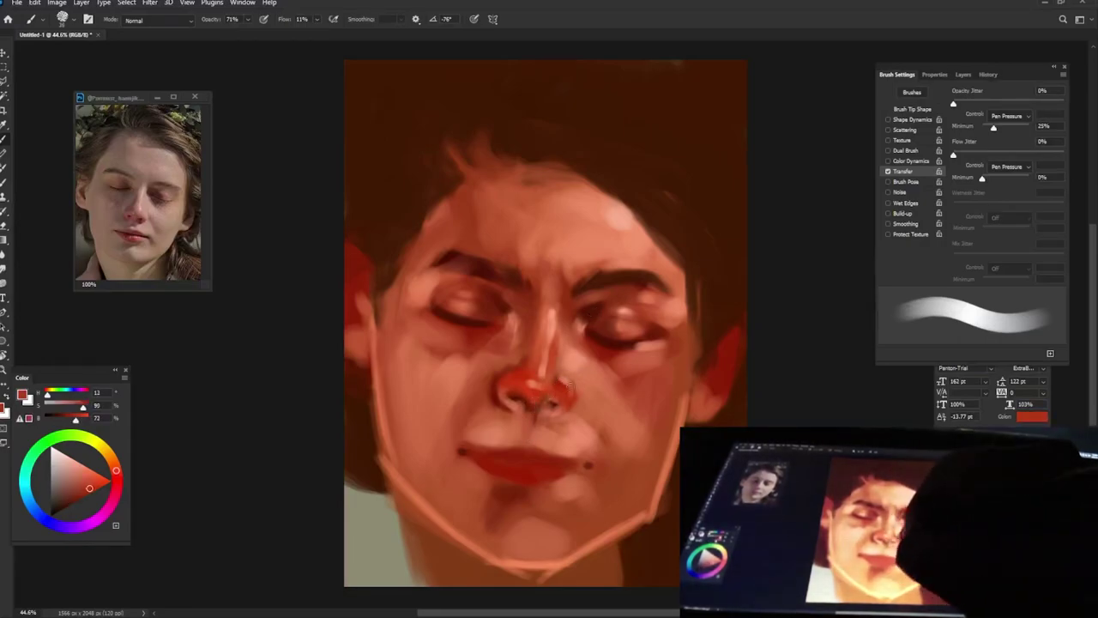
alt+click(519, 380)
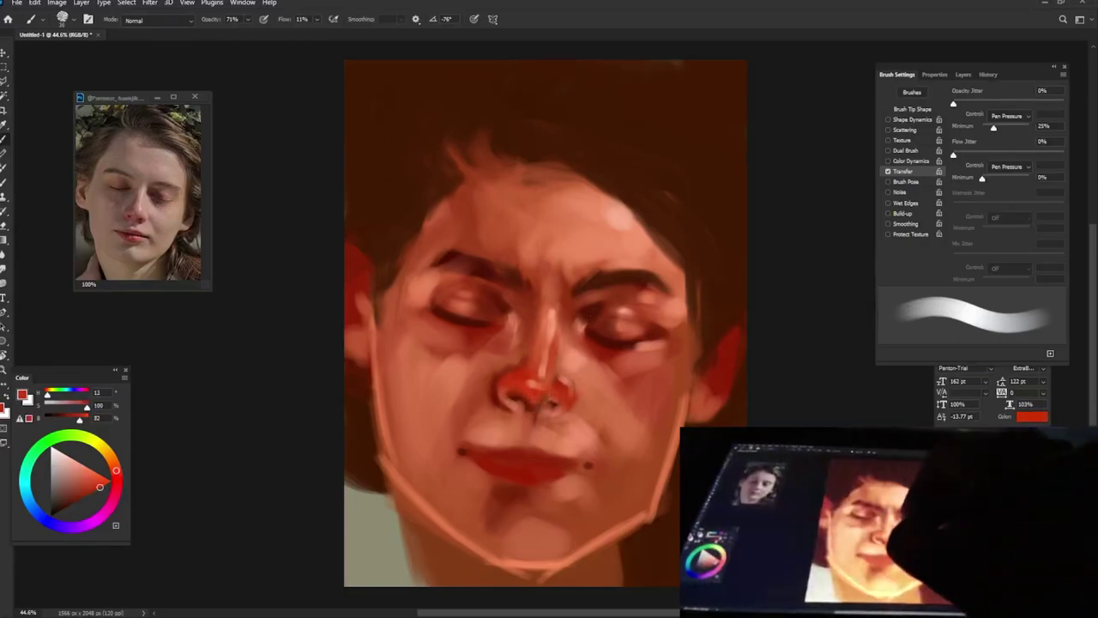
alt+click(534, 400)
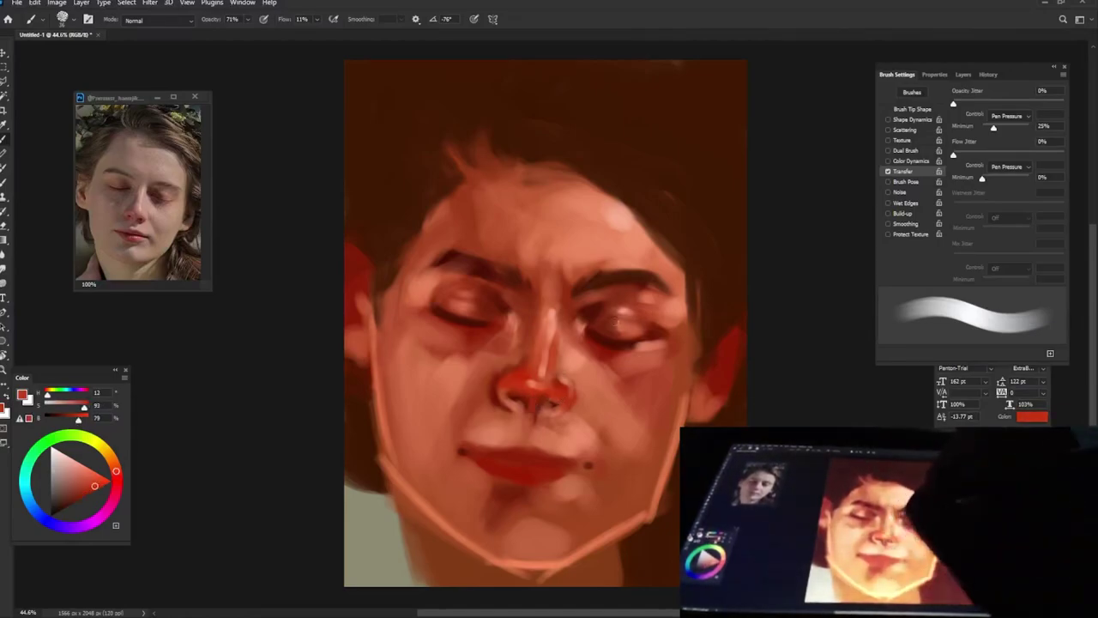
alt+click(534, 386)
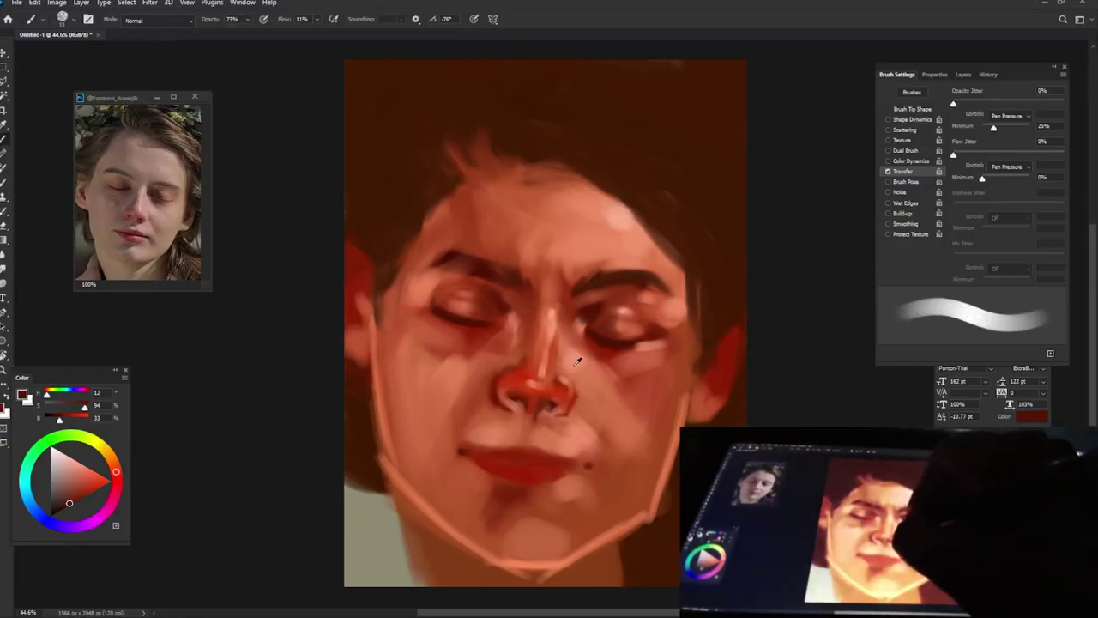
alt+click(554, 388)
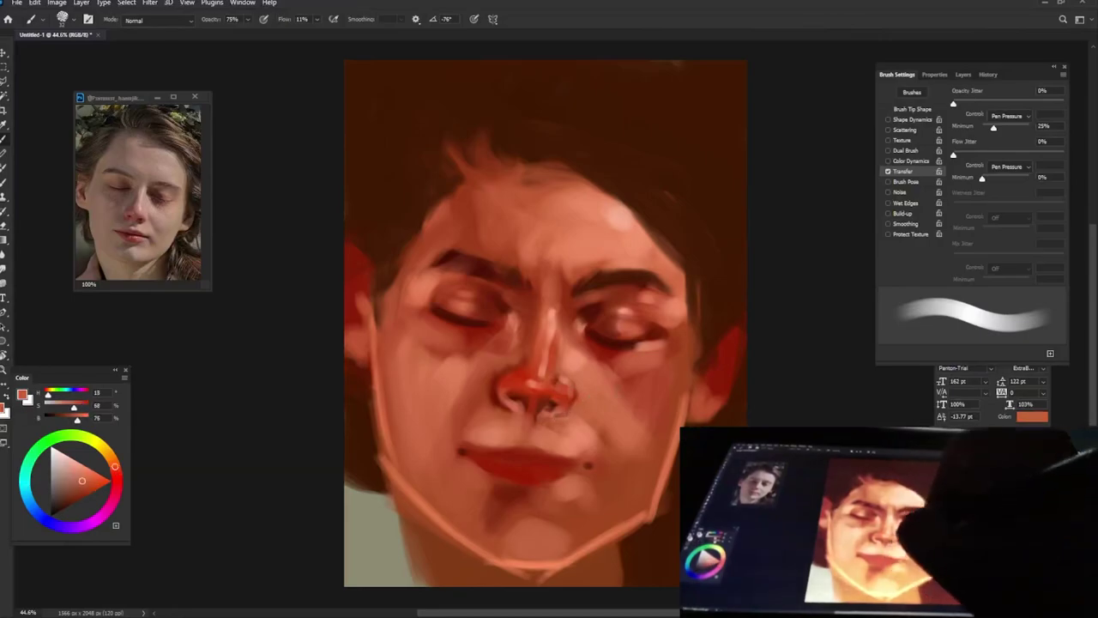
alt+click(525, 407)
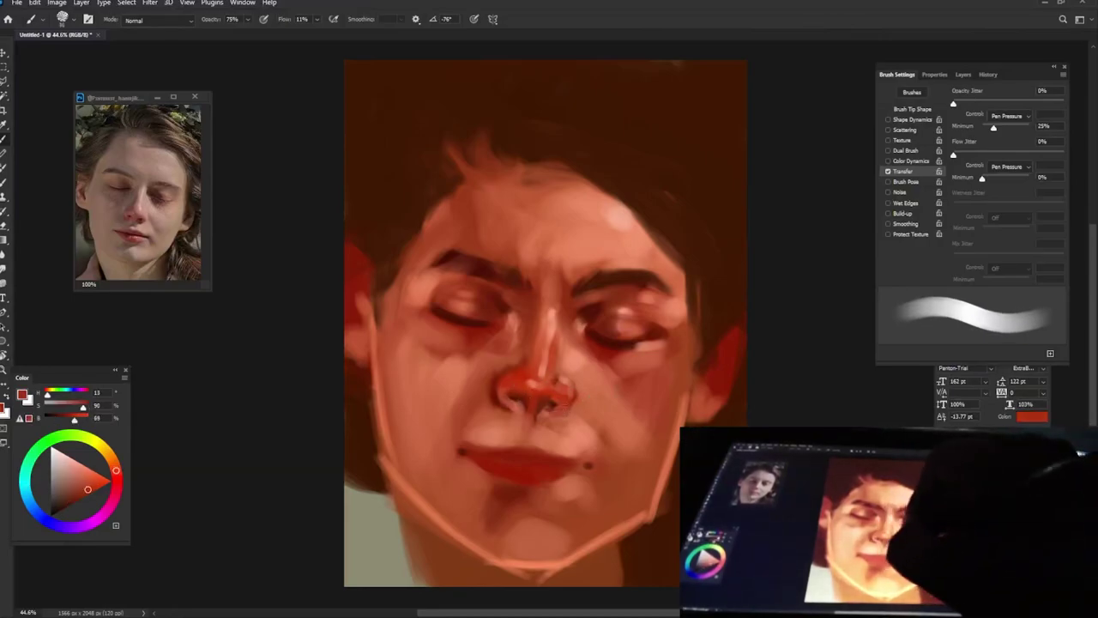
- Pick lighter salmon and peach skin tones from the cheeks and right eye area
alt+click(542, 417)
alt+click(549, 420)
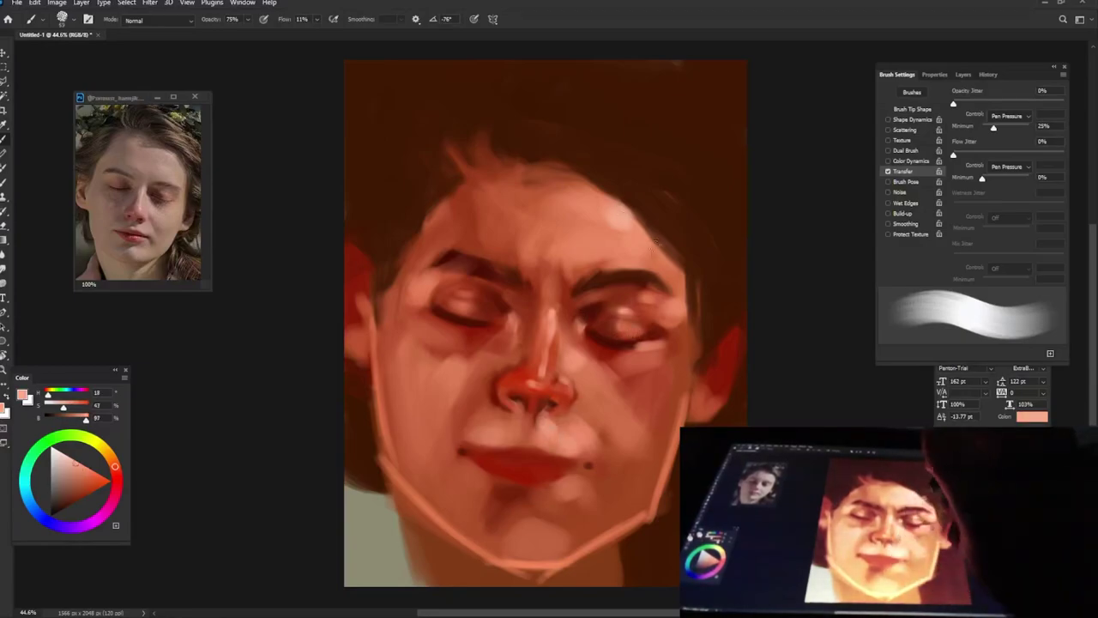
alt+click(678, 307)
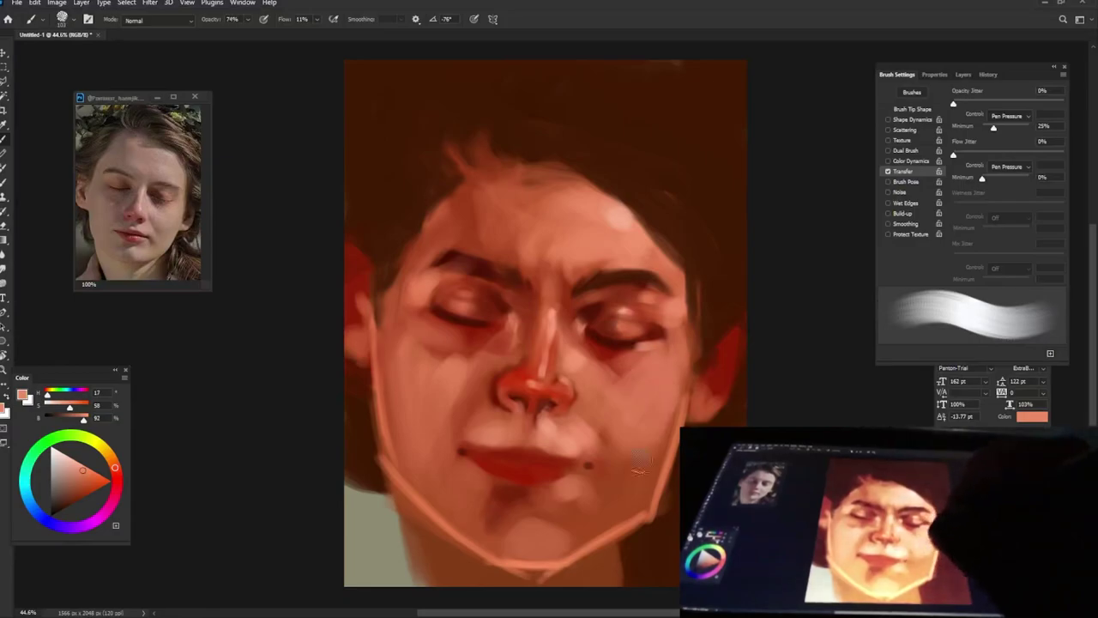
alt+click(647, 384)
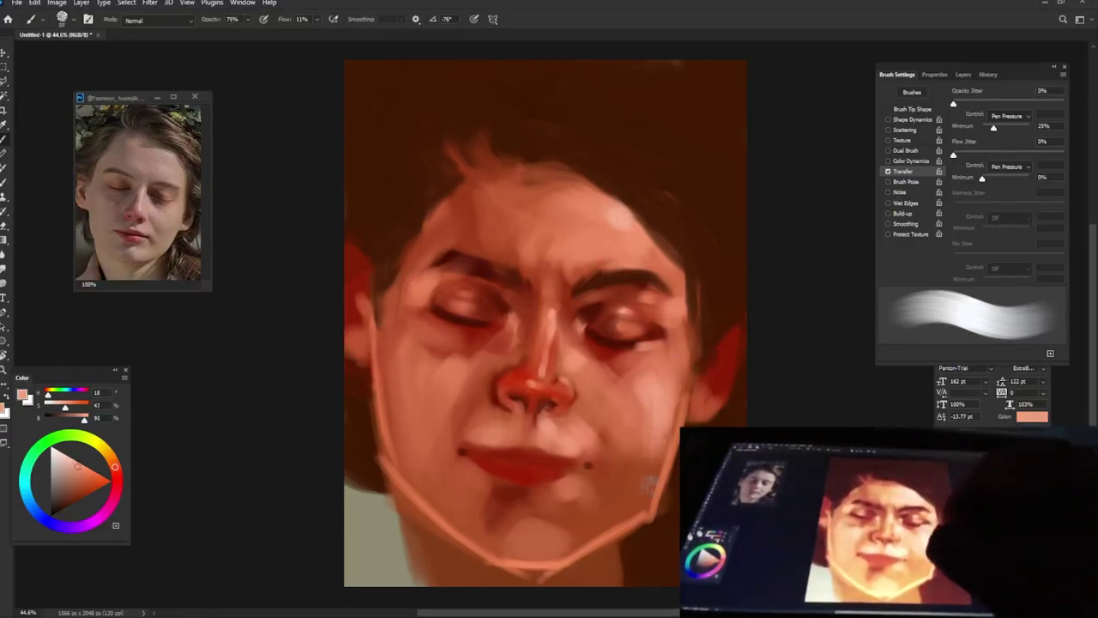
alt+click(420, 369)
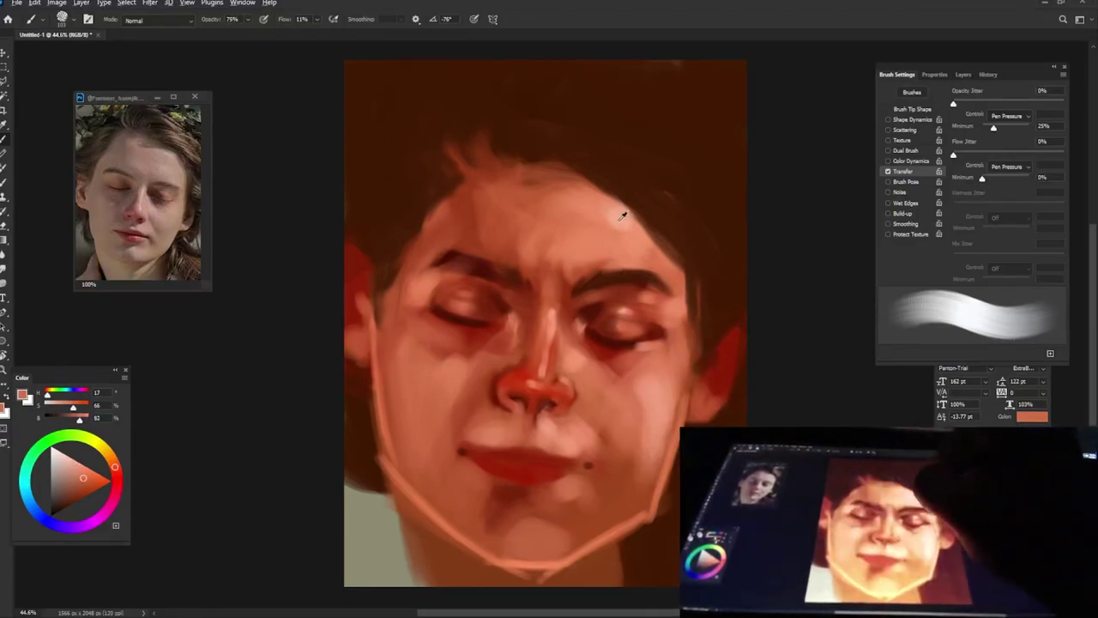
- Paint pale peach strokes down the left cheek, then sample dark reds from hair and eyes
alt+click(420, 364)
drag(420, 347, 423, 429)
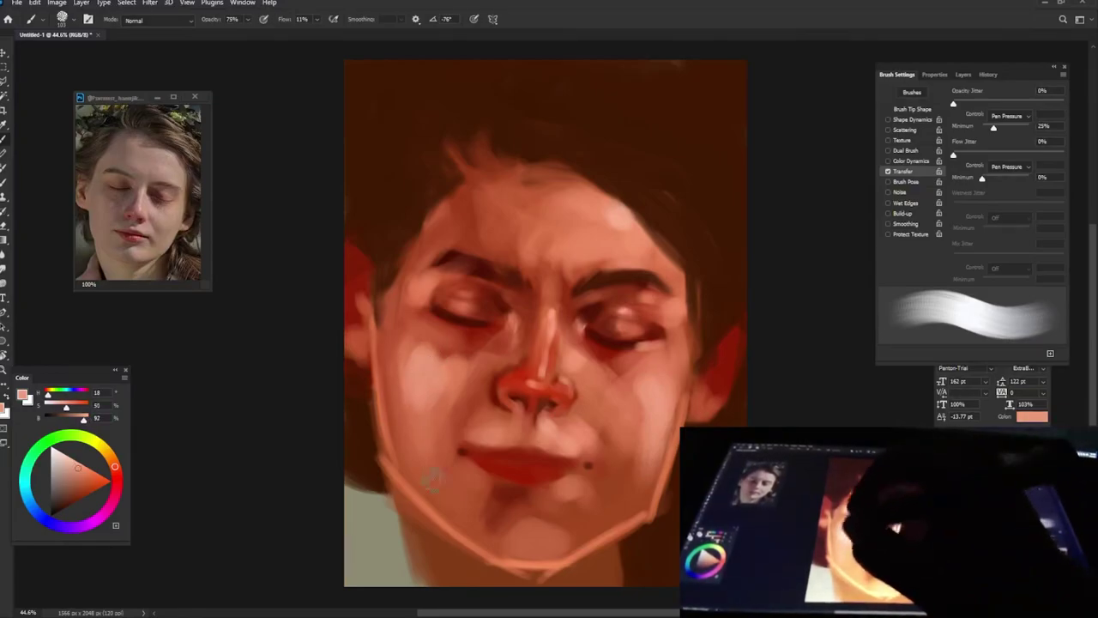
alt+click(464, 179)
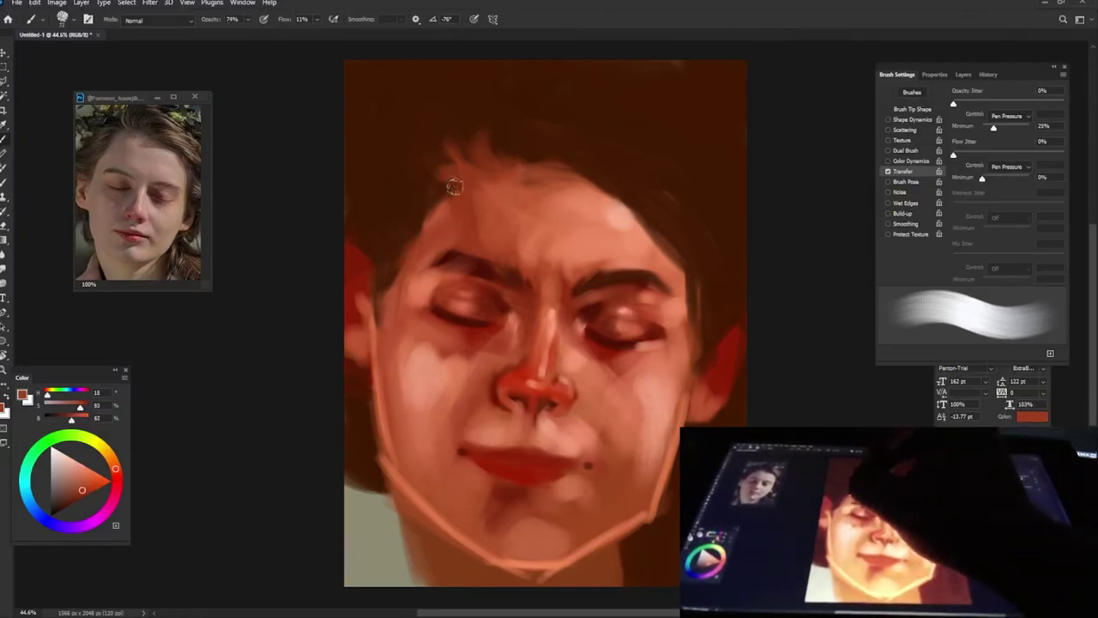
alt+click(473, 148)
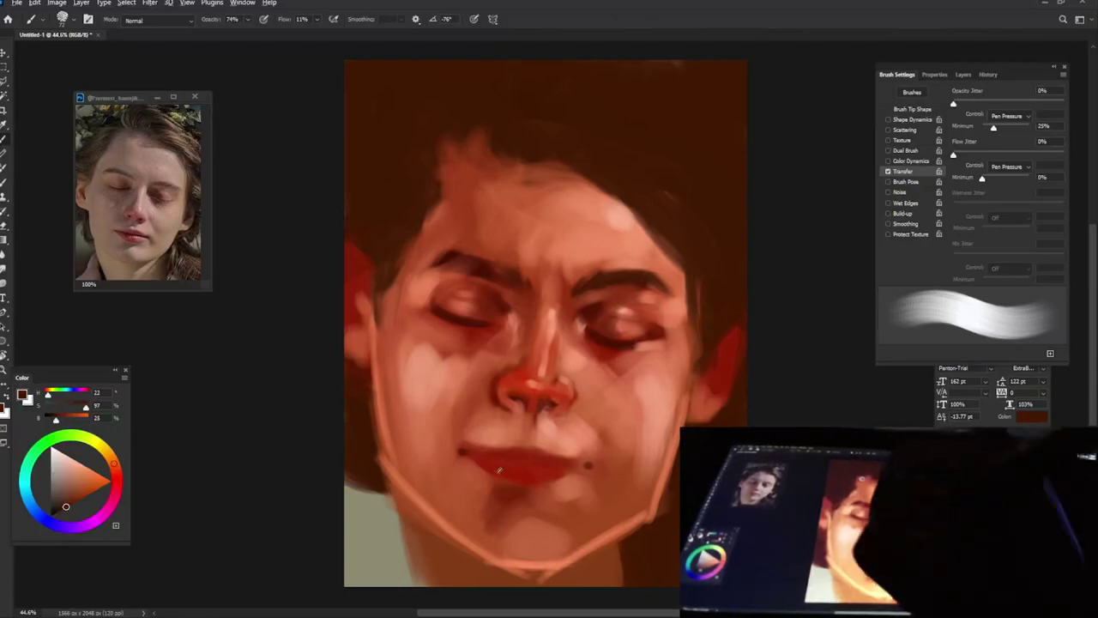
alt+click(606, 345)
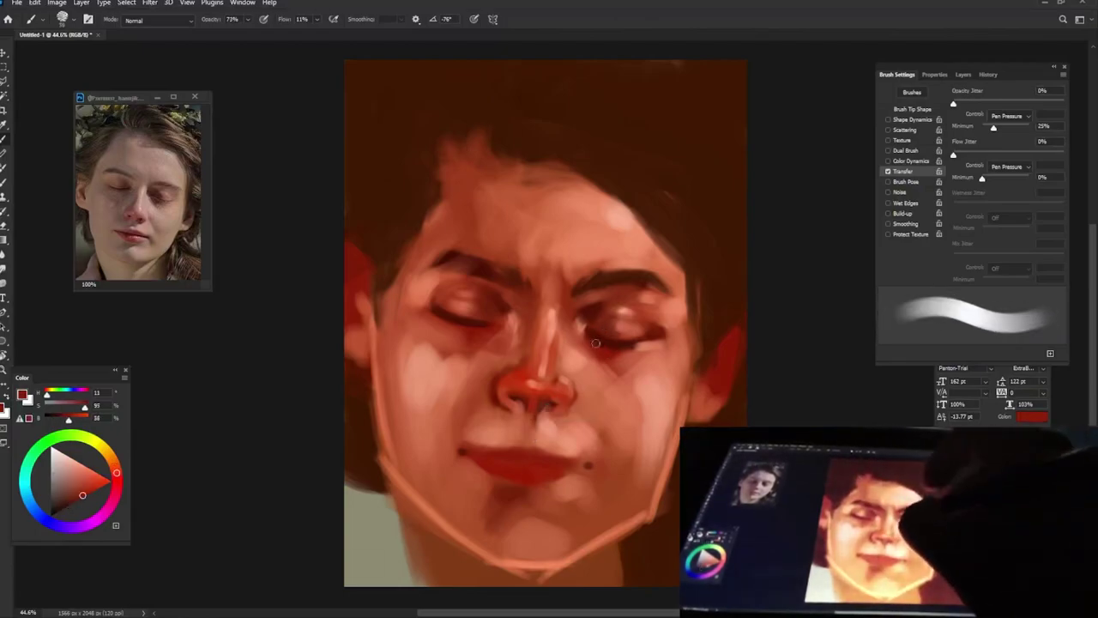
alt+click(448, 319)
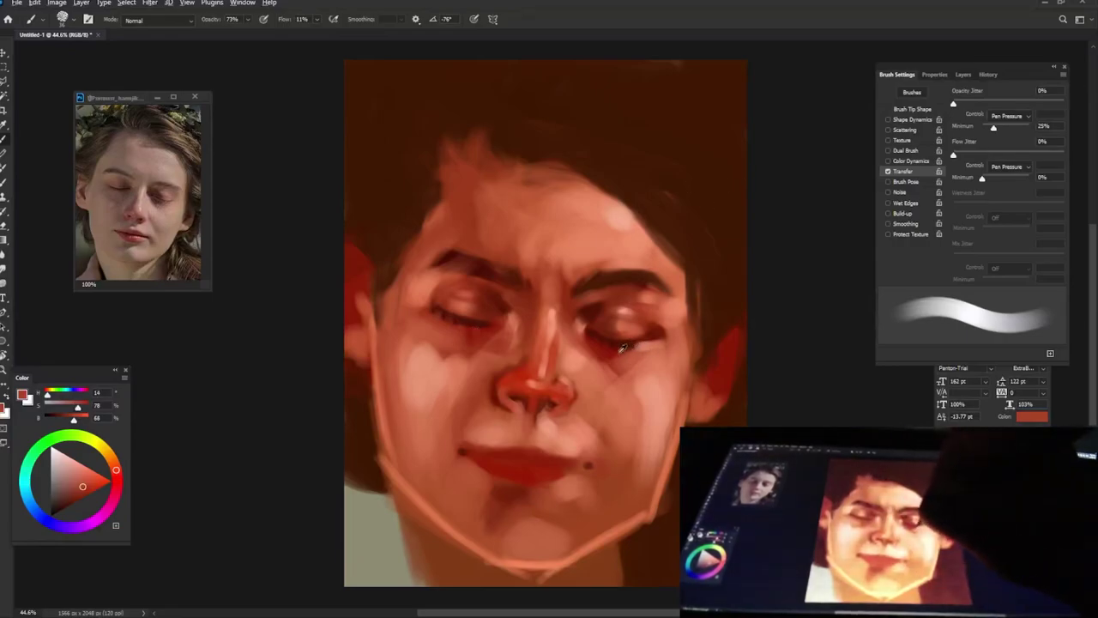
alt+click(609, 278)
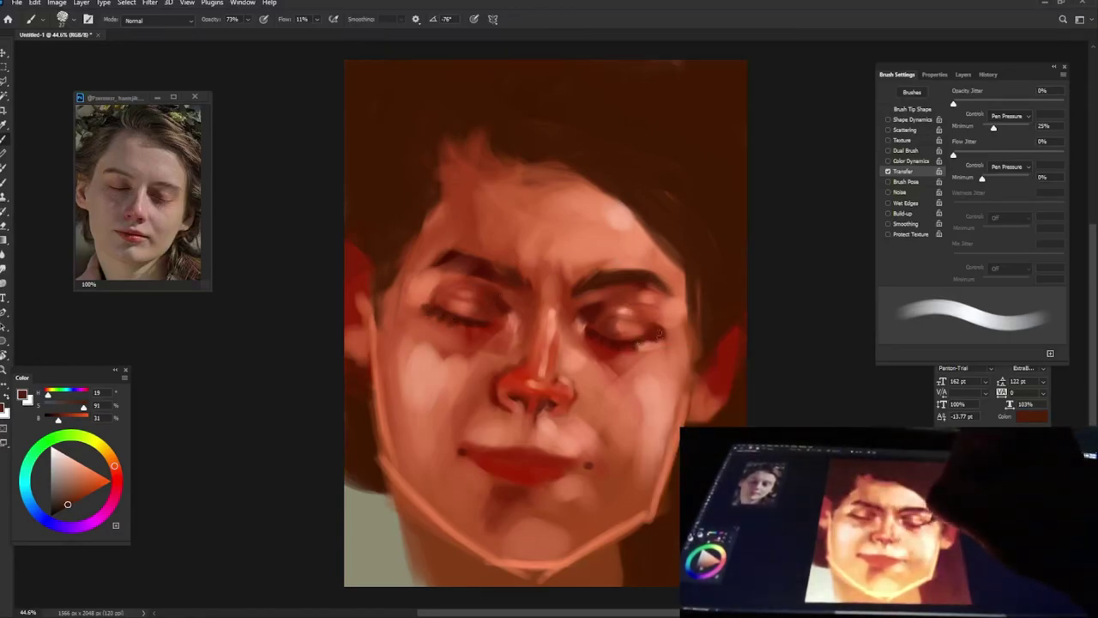
- Enlarge the brush twice and sample salmon face tones and a dark lip red
key(bracketright)
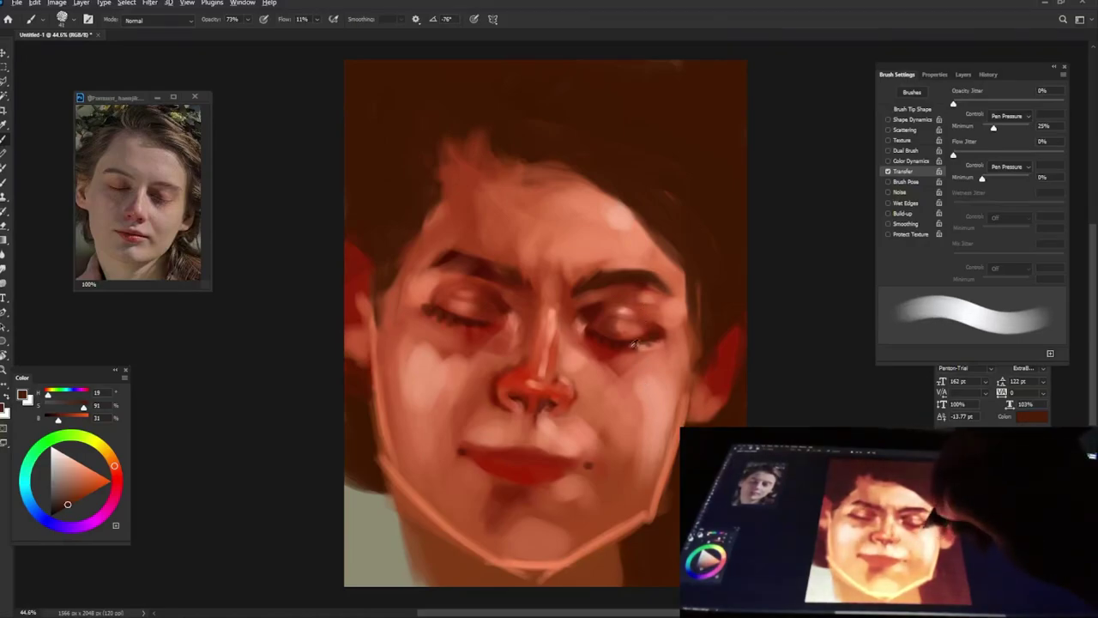
key(bracketright)
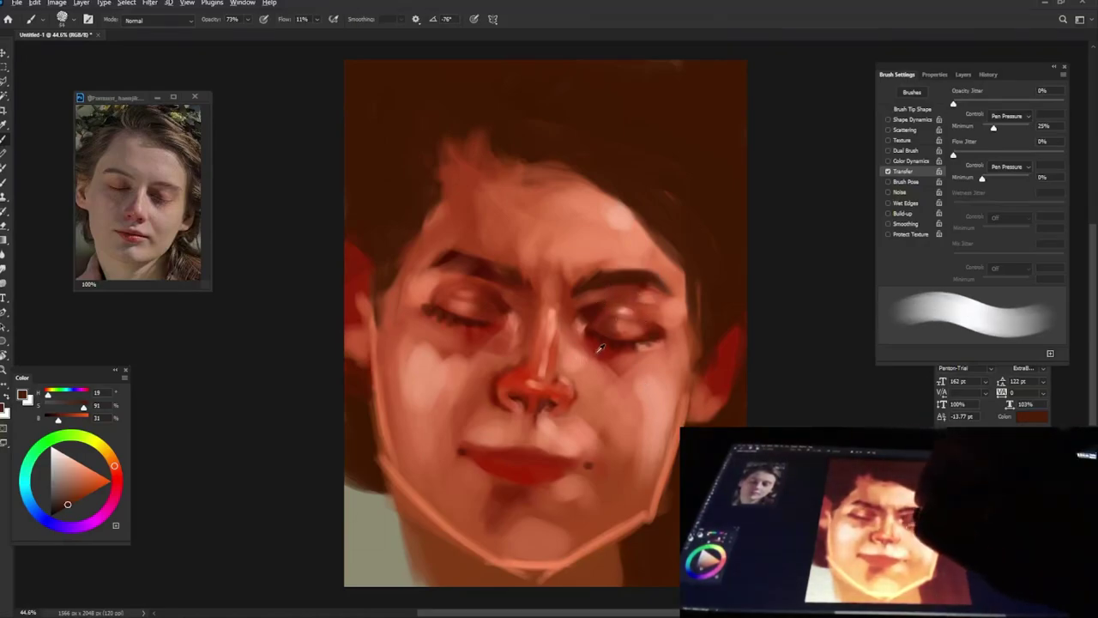
alt+click(571, 347)
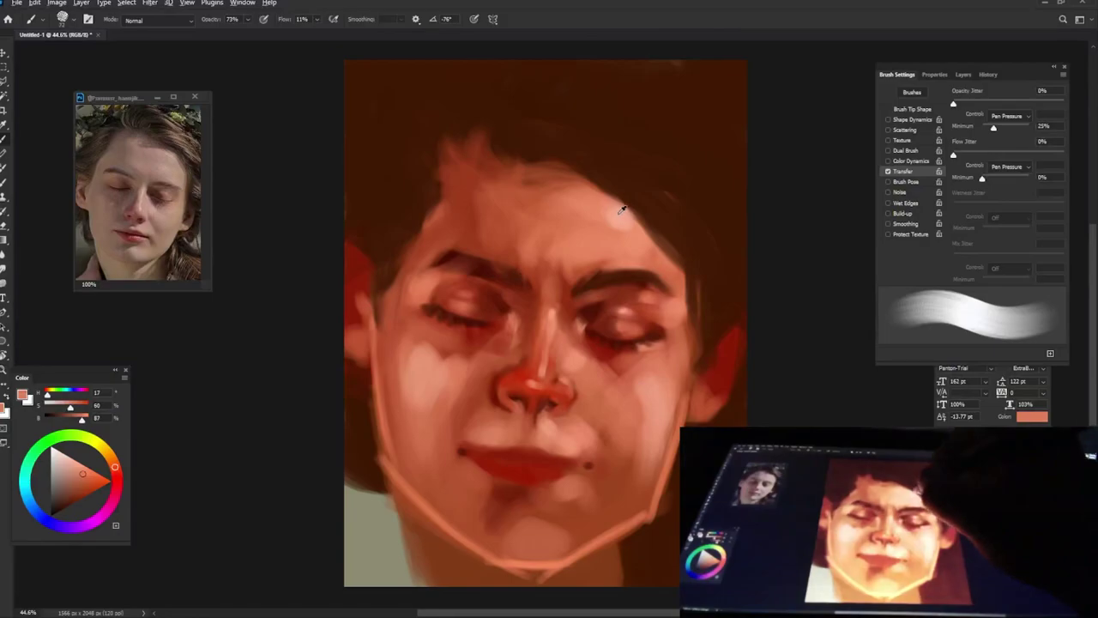
alt+click(563, 346)
alt+click(503, 446)
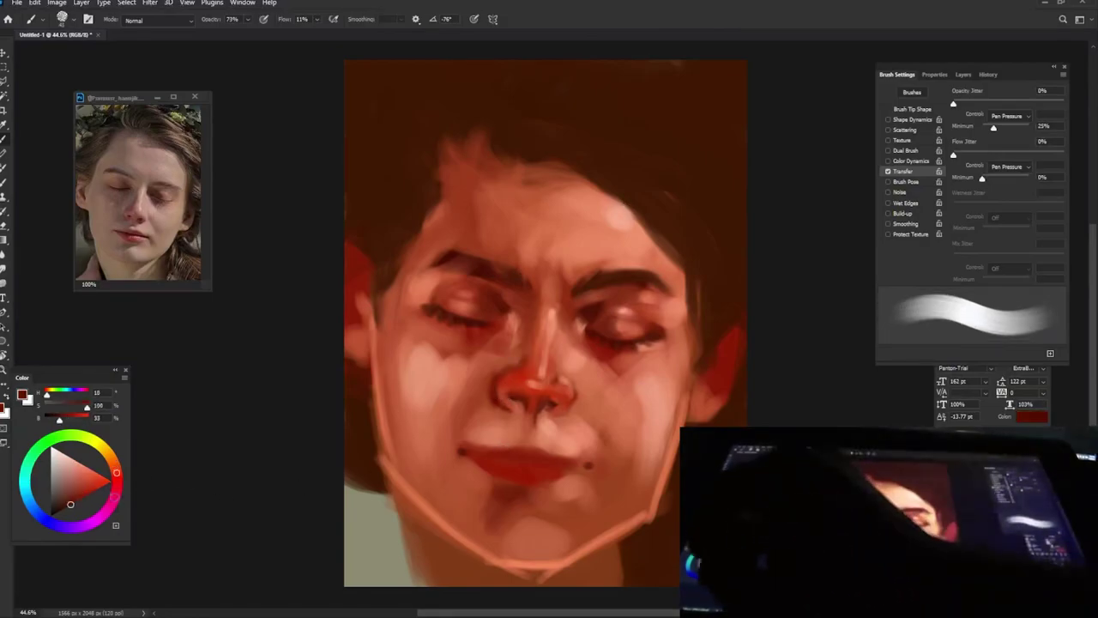
- Paint a darker red stroke across the lips, then pick a mid-red and enlarge the brush
right_click(512, 463)
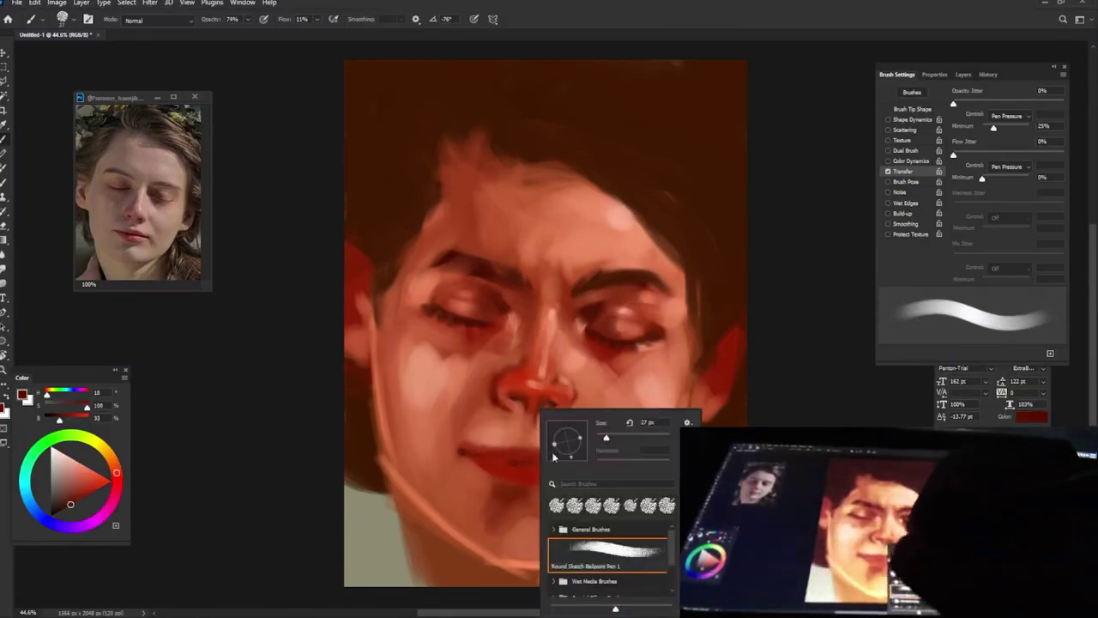
drag(480, 464, 566, 467)
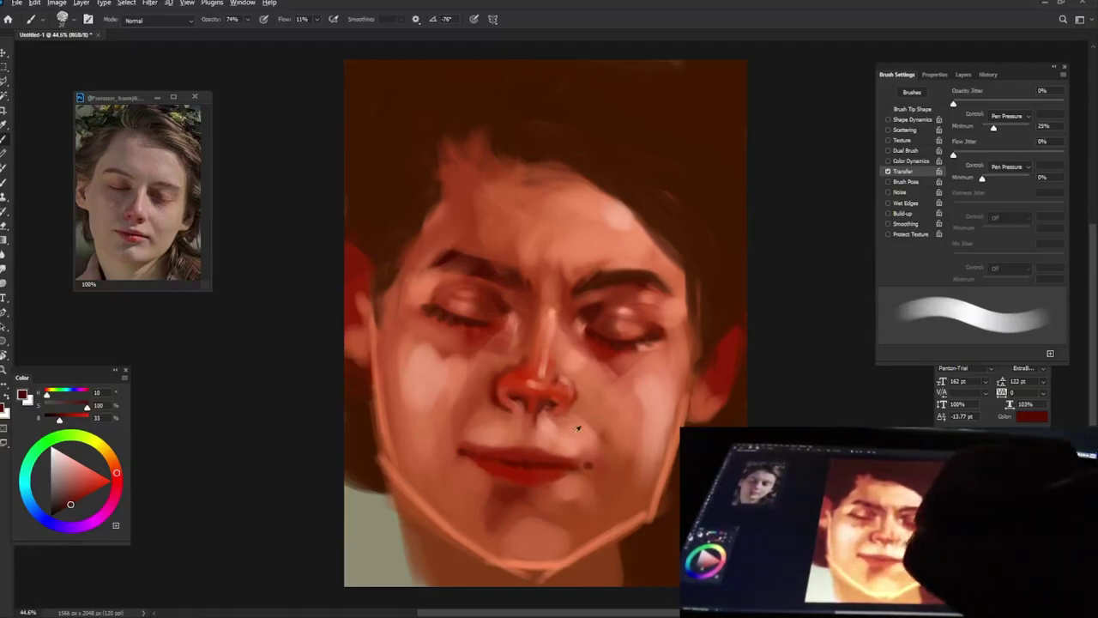
alt+click(545, 397)
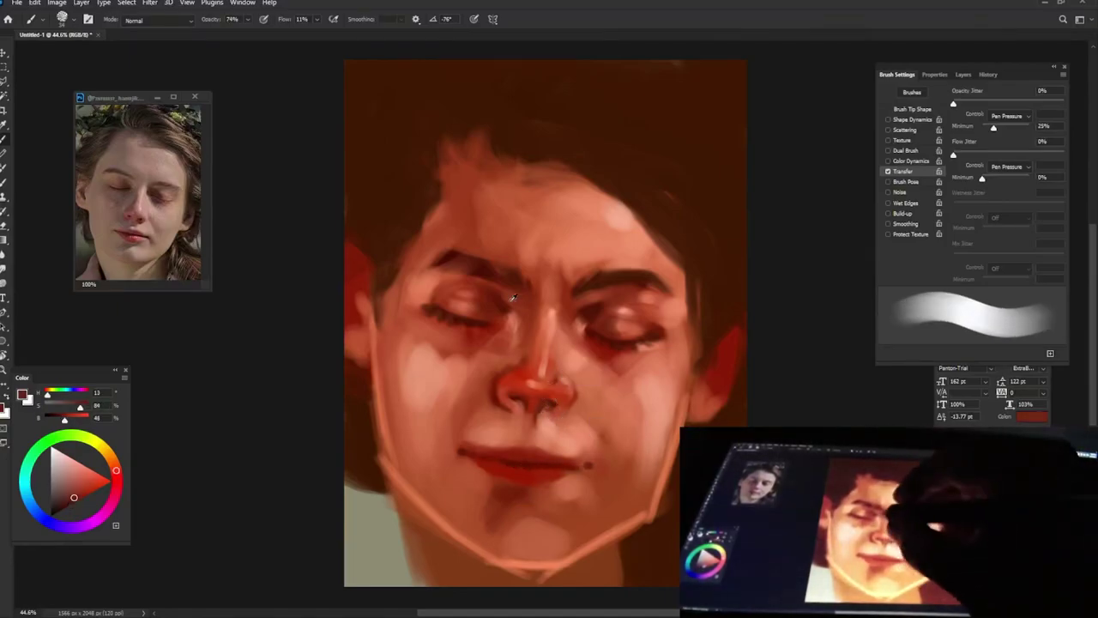
drag(549, 395, 532, 408)
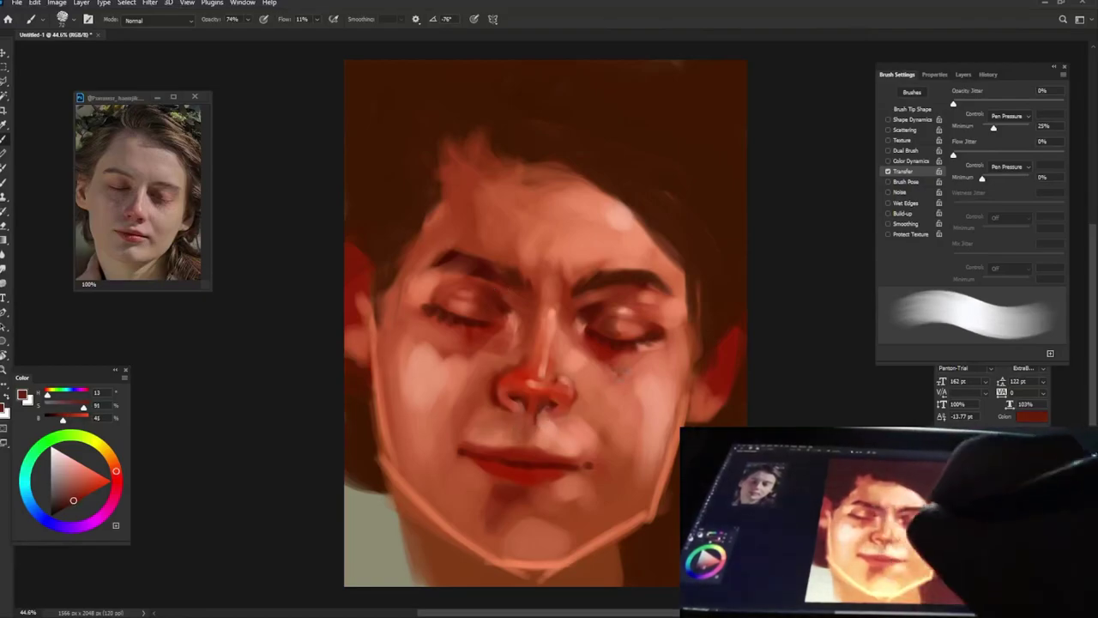
alt+click(491, 384)
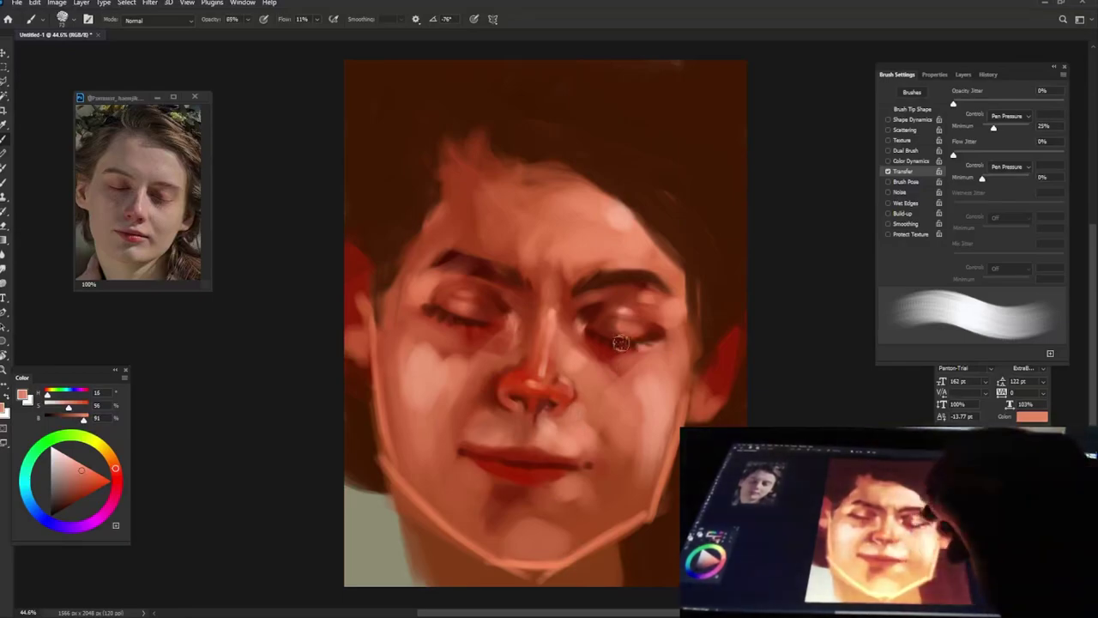
- Lower brush opacity, repaint the nose tip and nostrils, and stroke beside the right eye
alt+click(455, 380)
drag(456, 380, 486, 426)
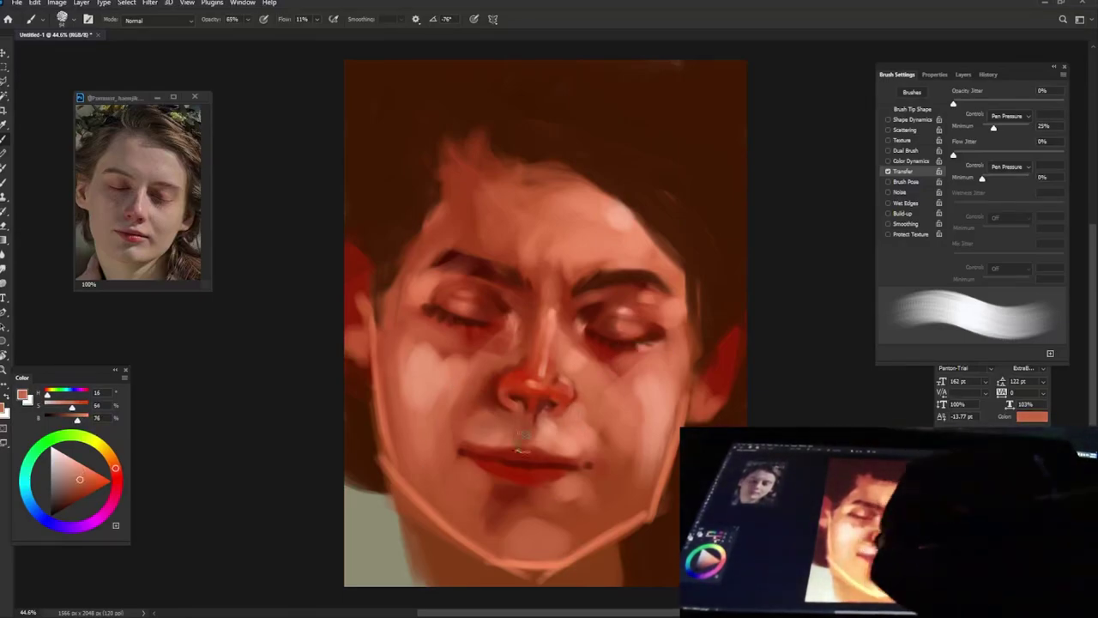
drag(515, 390, 553, 397)
alt+click(649, 343)
drag(678, 348, 592, 318)
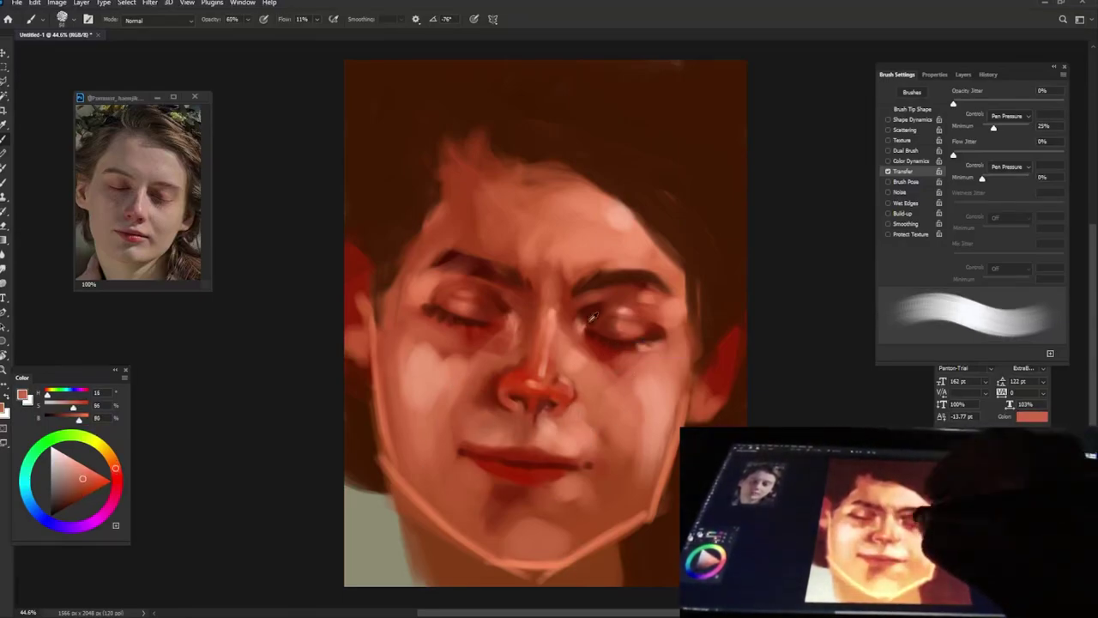
- Sample salmon and dark reds around the right eye and cheek, ending on a very dark red
alt+click(644, 393)
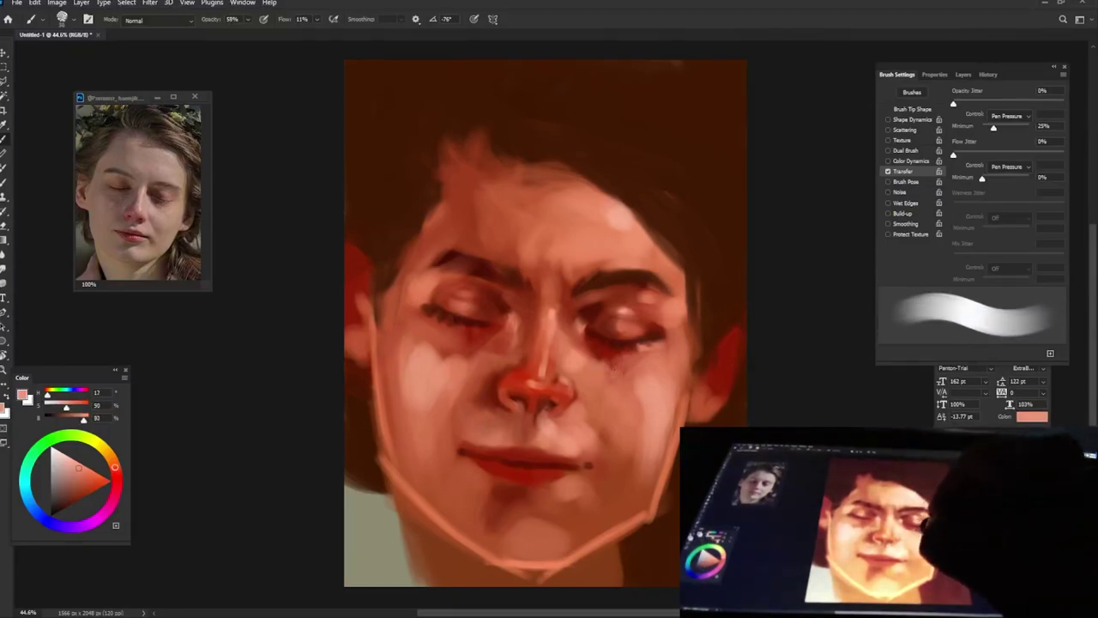
alt+click(611, 346)
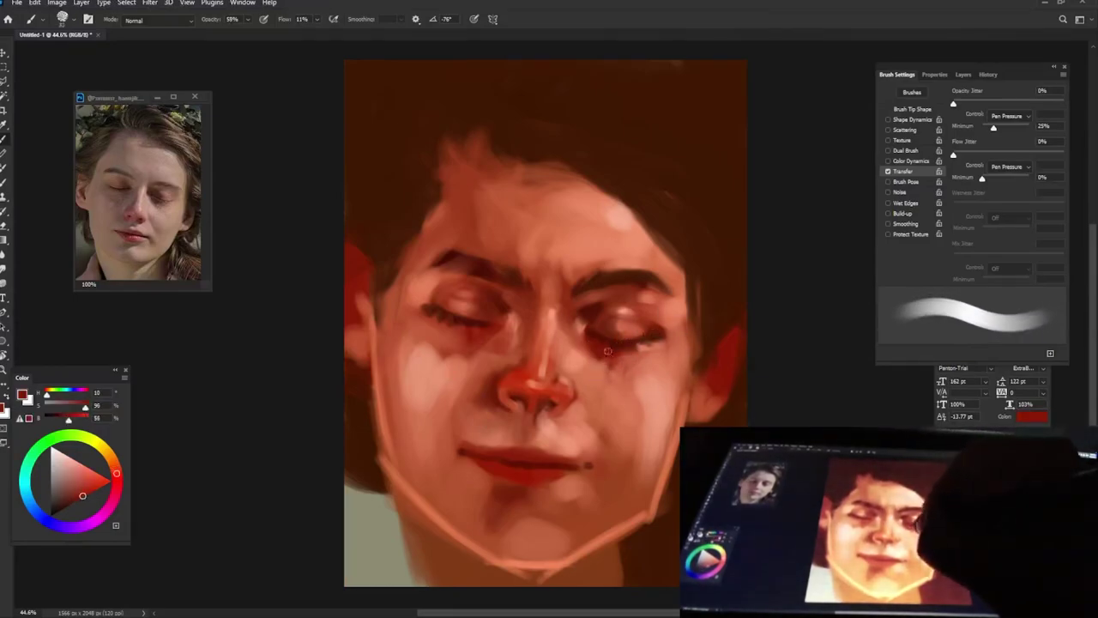
alt+click(691, 369)
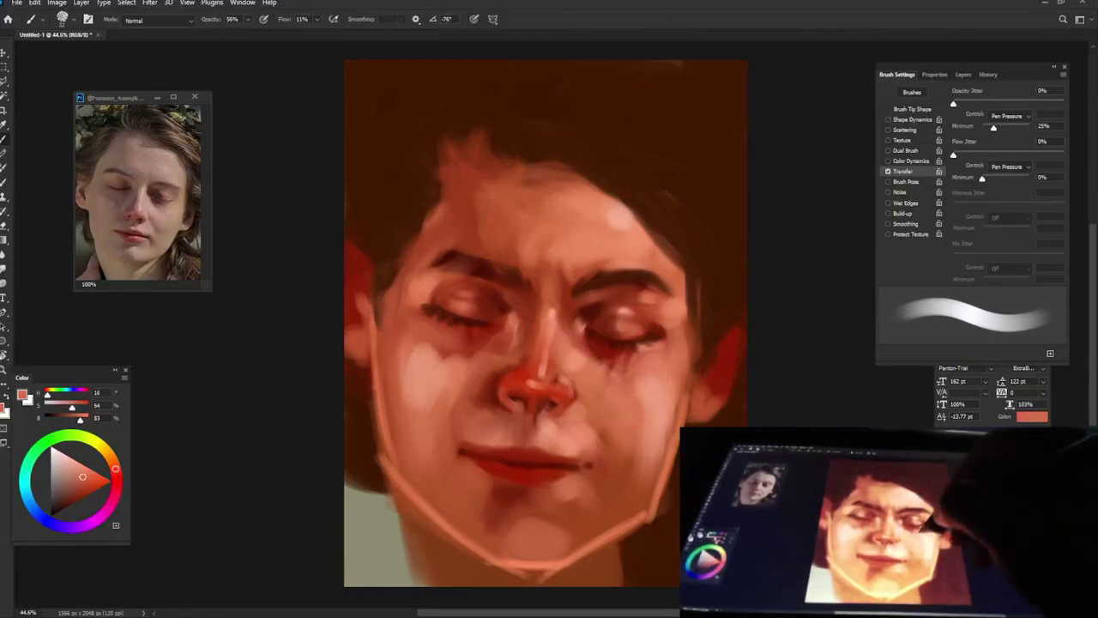
alt+click(691, 378)
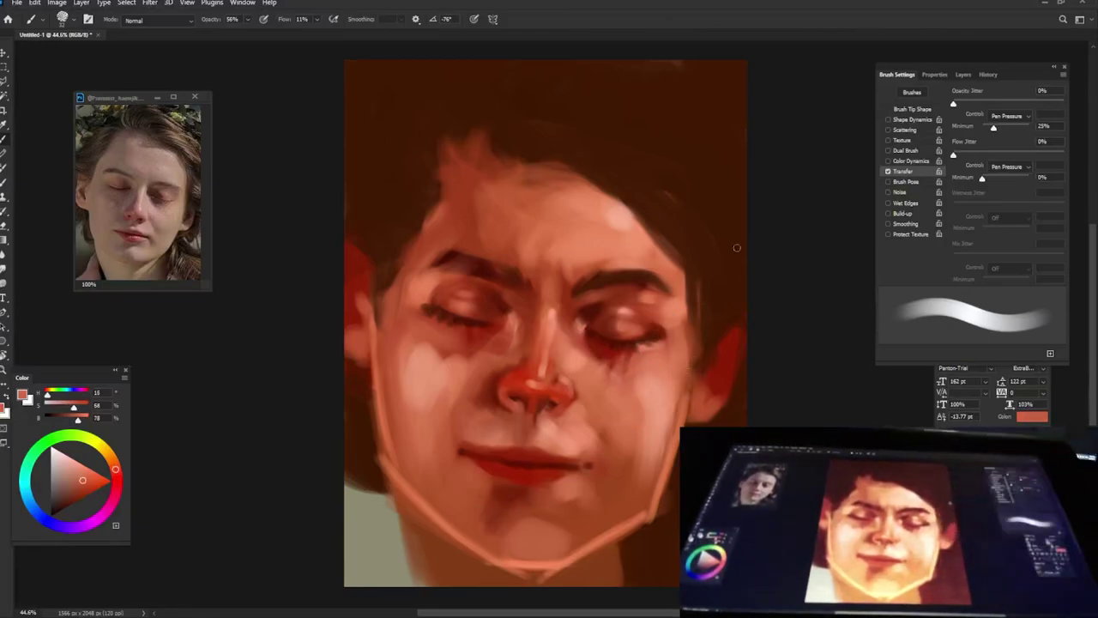
alt+click(442, 304)
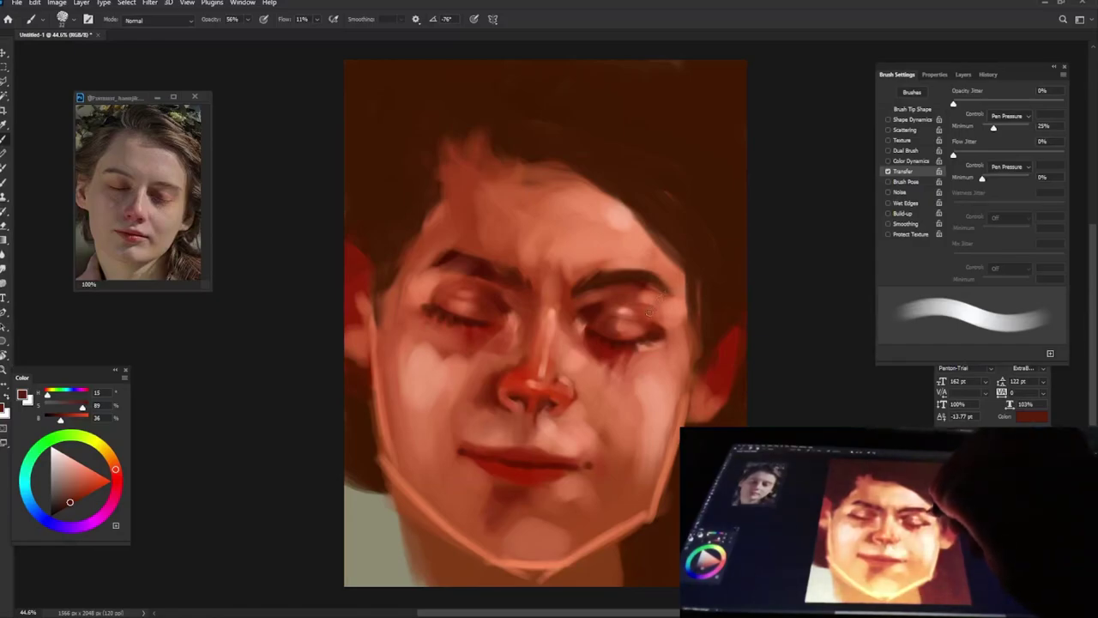
- Sample lip reds and salmon tones, raise opacity, and paint darker shading under the right eye
alt+click(529, 452)
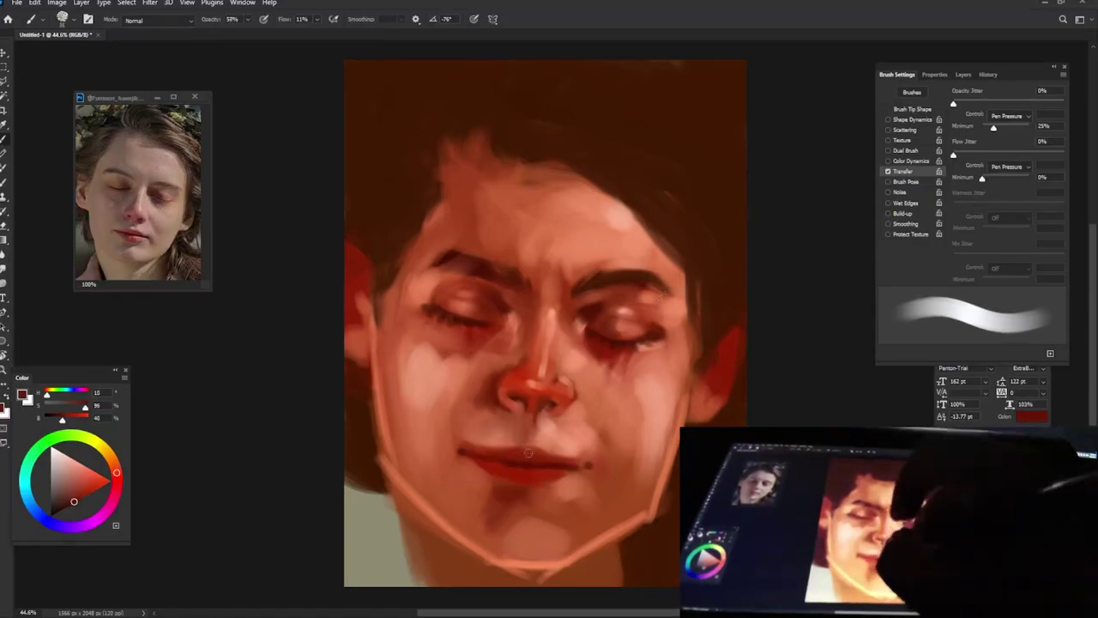
alt+click(549, 421)
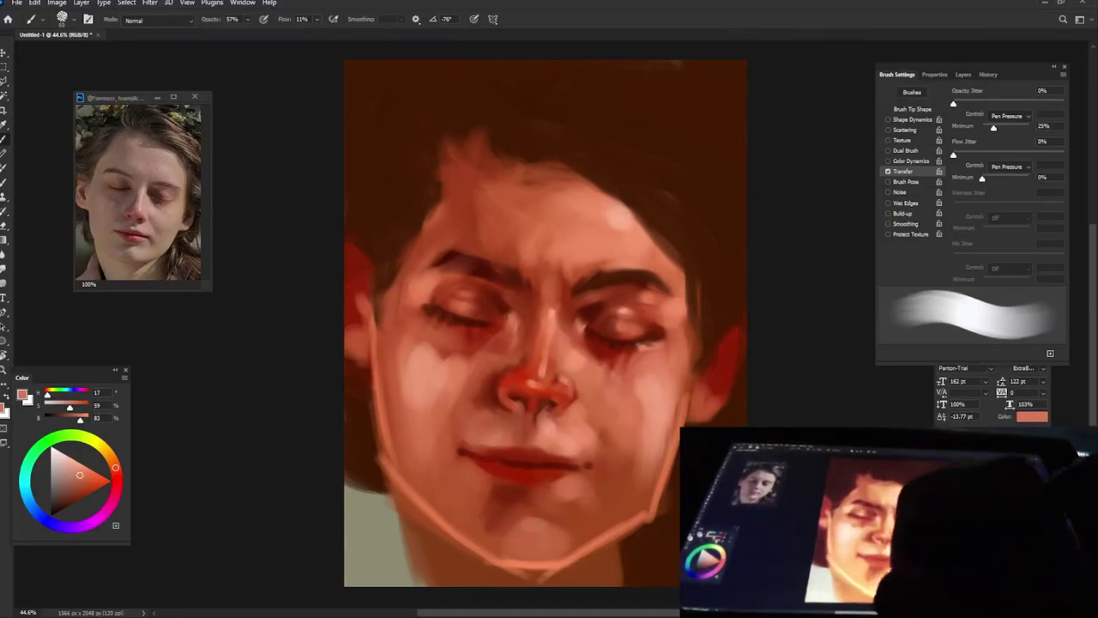
alt+click(562, 523)
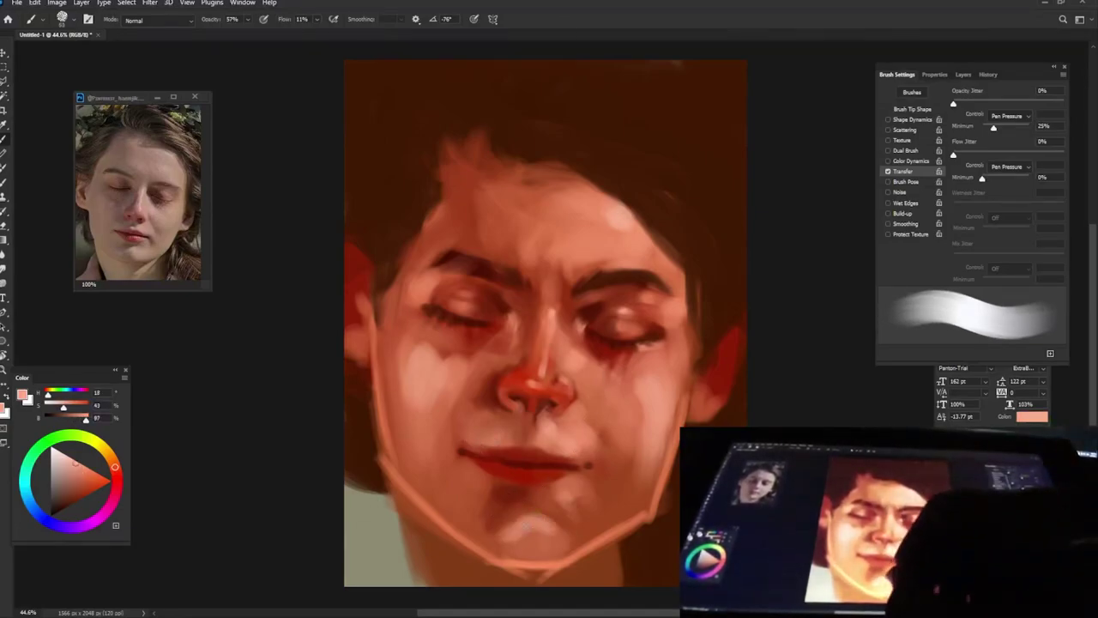
alt+click(564, 532)
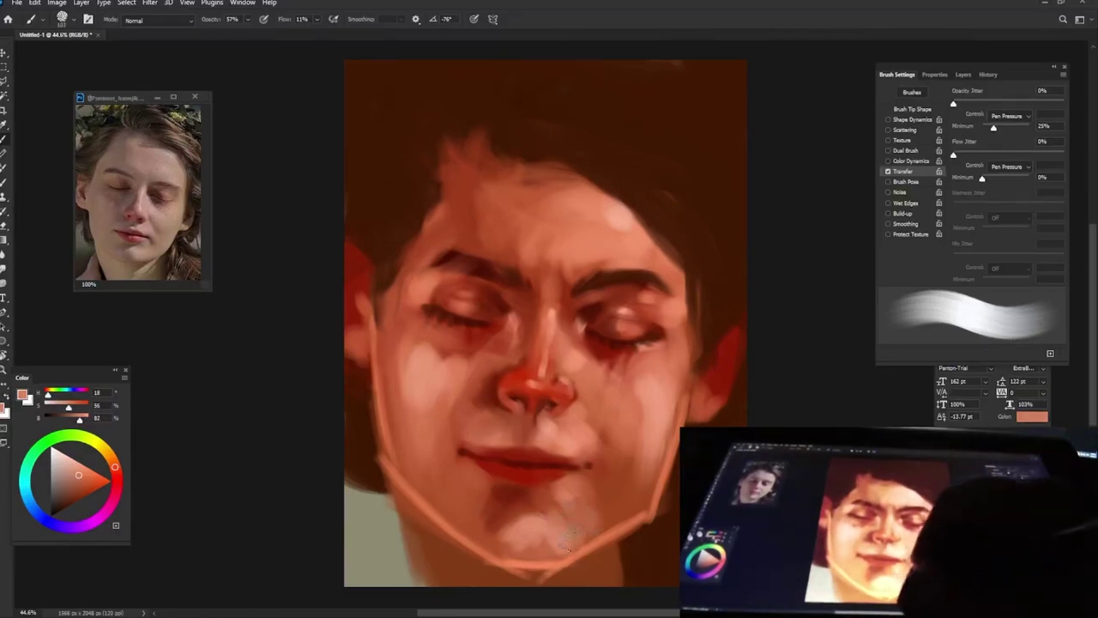
alt+click(596, 459)
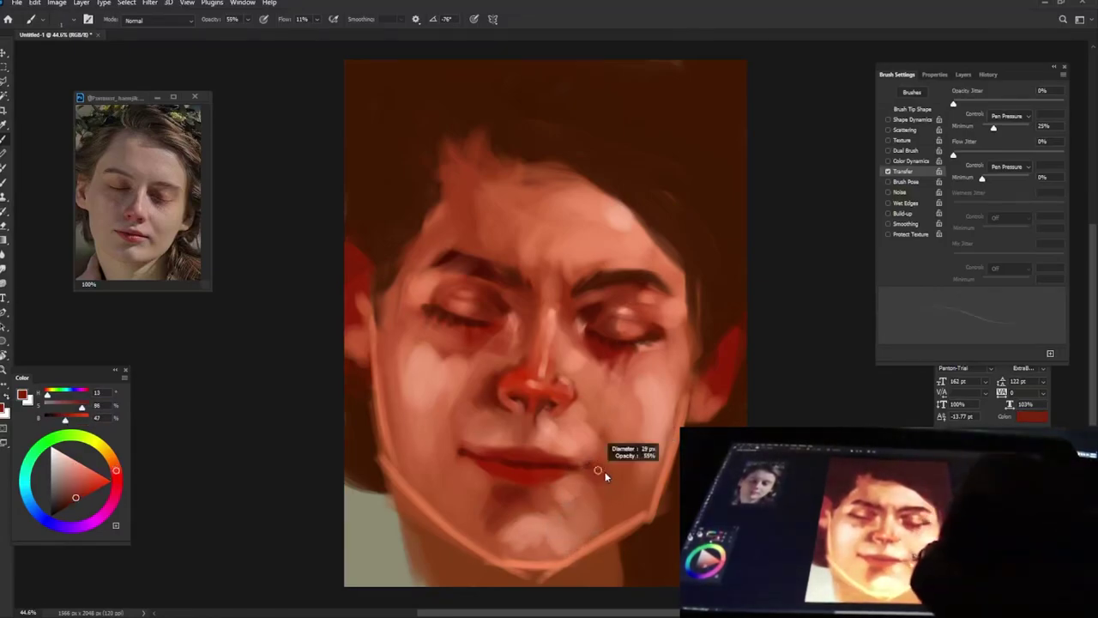
drag(605, 476, 600, 481)
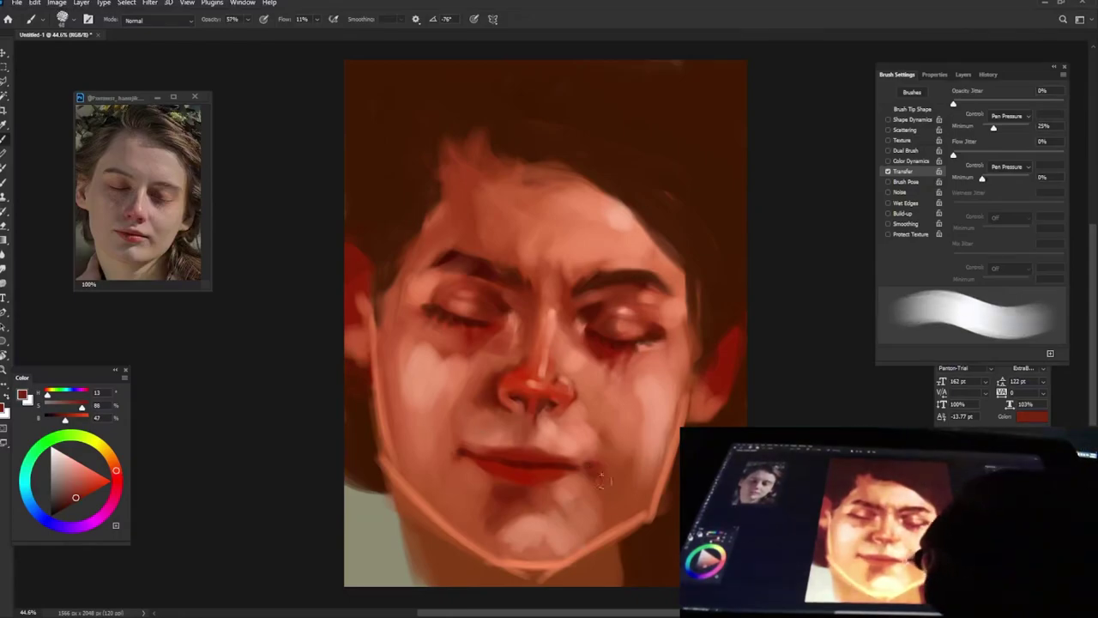
alt+click(566, 350)
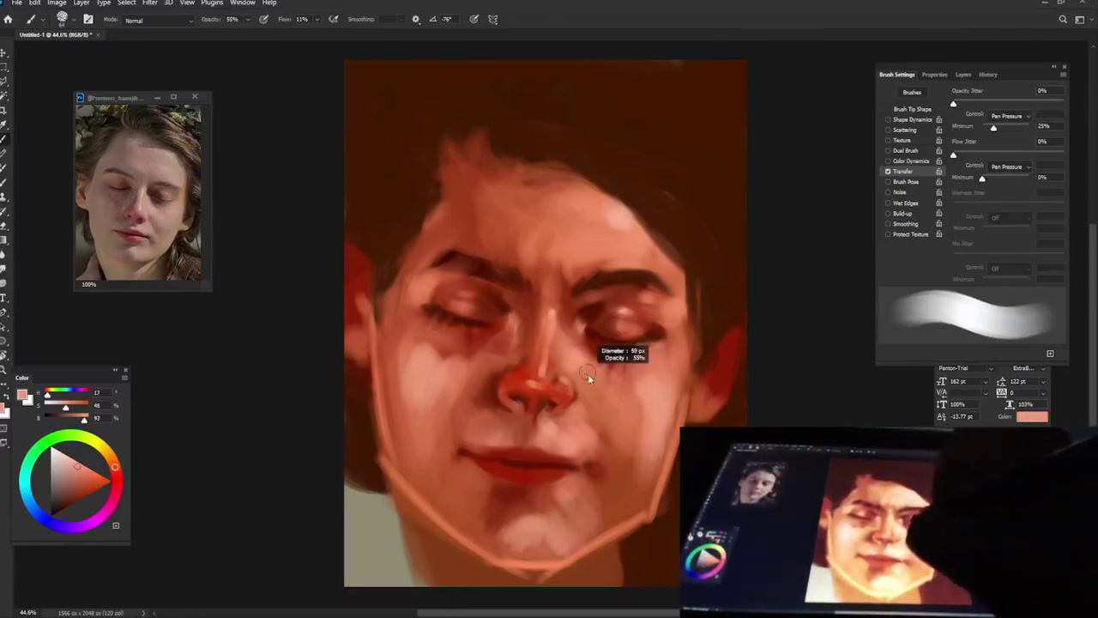
drag(600, 342, 631, 351)
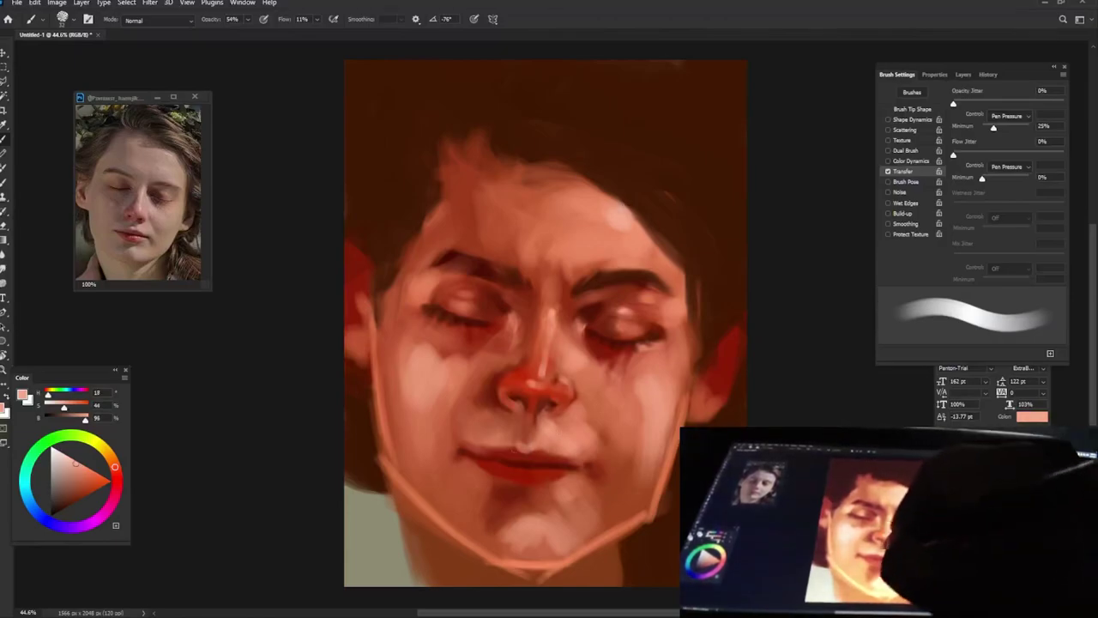
- Sample skin and lip colours, settling on a deeper vivid red for the lips
alt+click(526, 441)
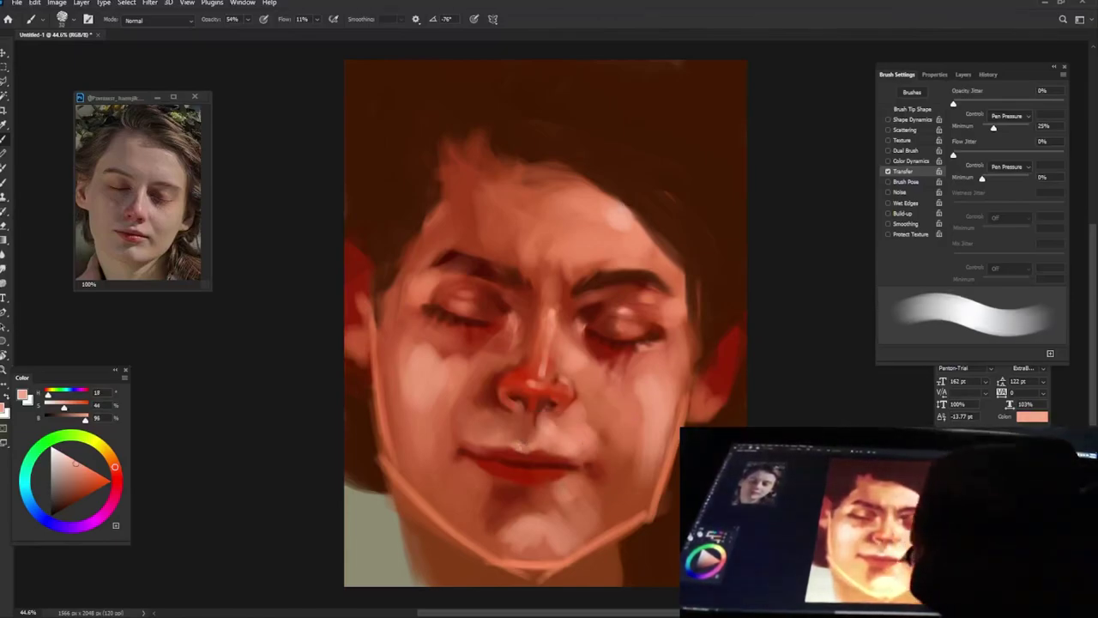
alt+click(592, 462)
alt+click(548, 474)
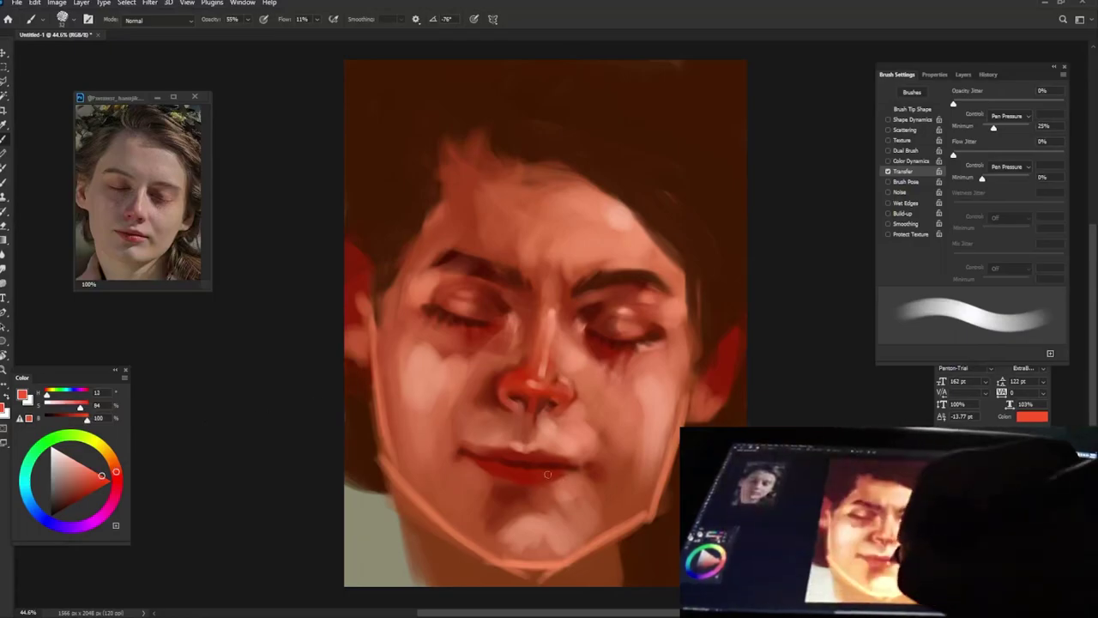
alt+click(606, 403)
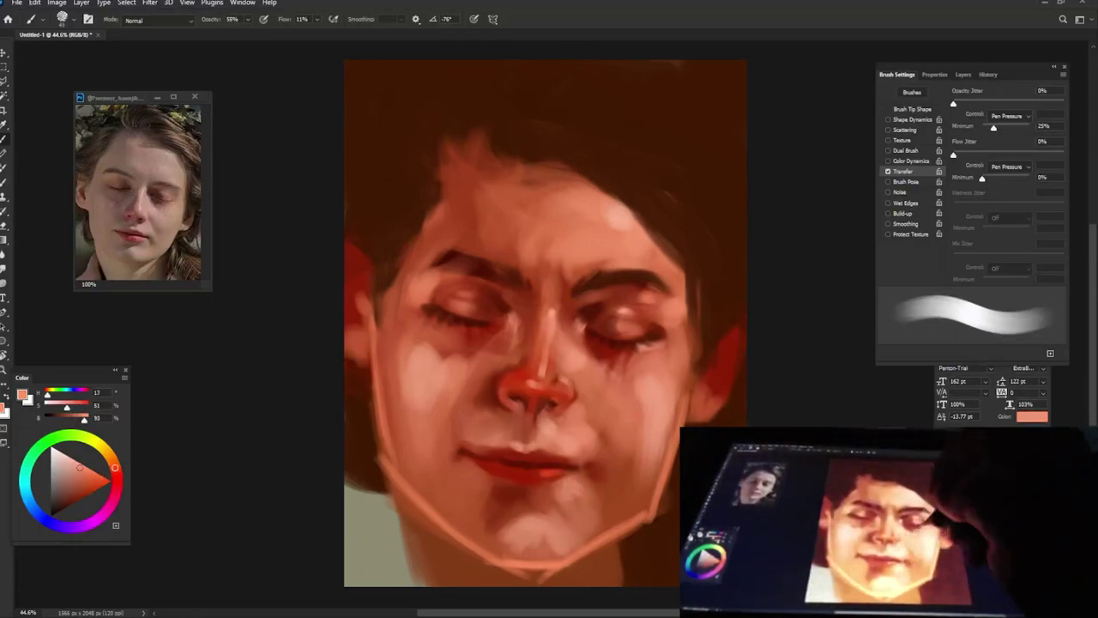
alt+click(543, 463)
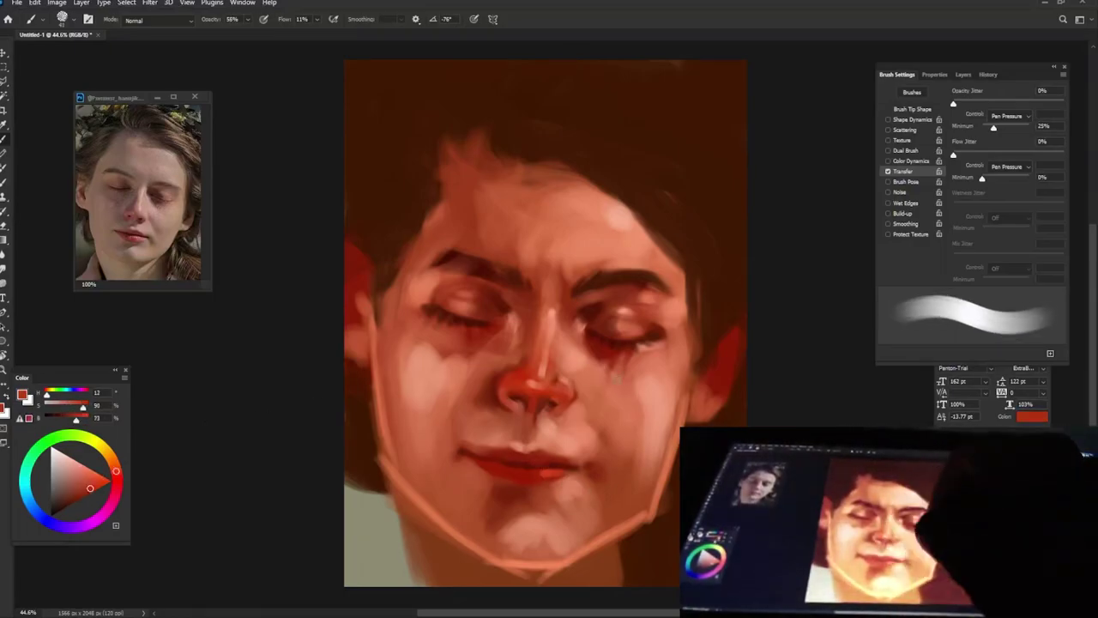
alt+click(514, 463)
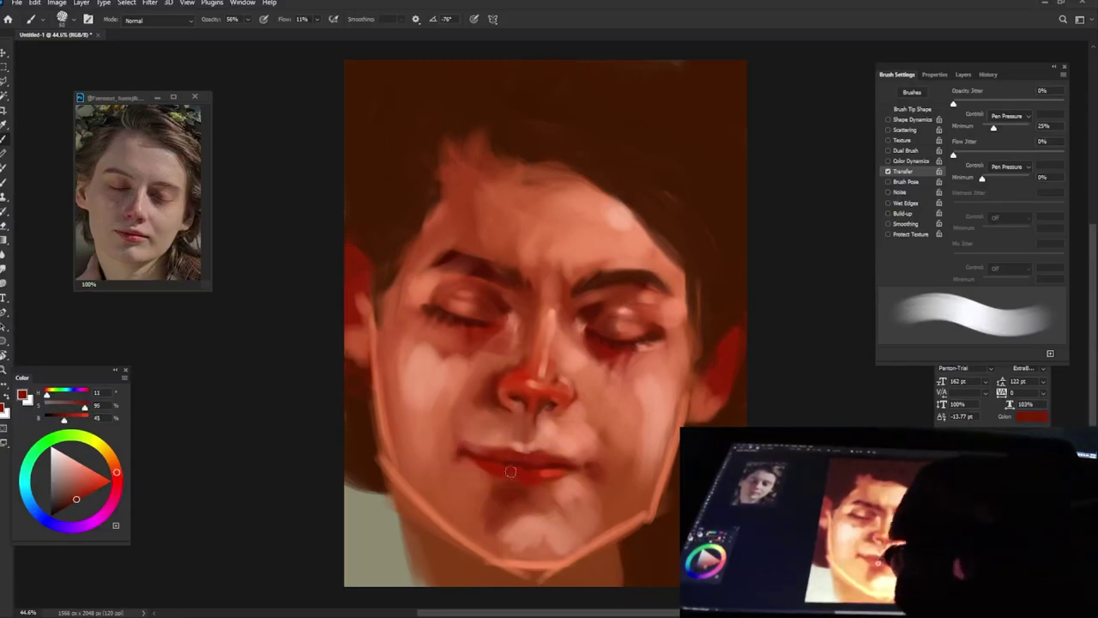
- Sample dark browns and paint dark hair over the lower-left background and face edge
alt+click(520, 474)
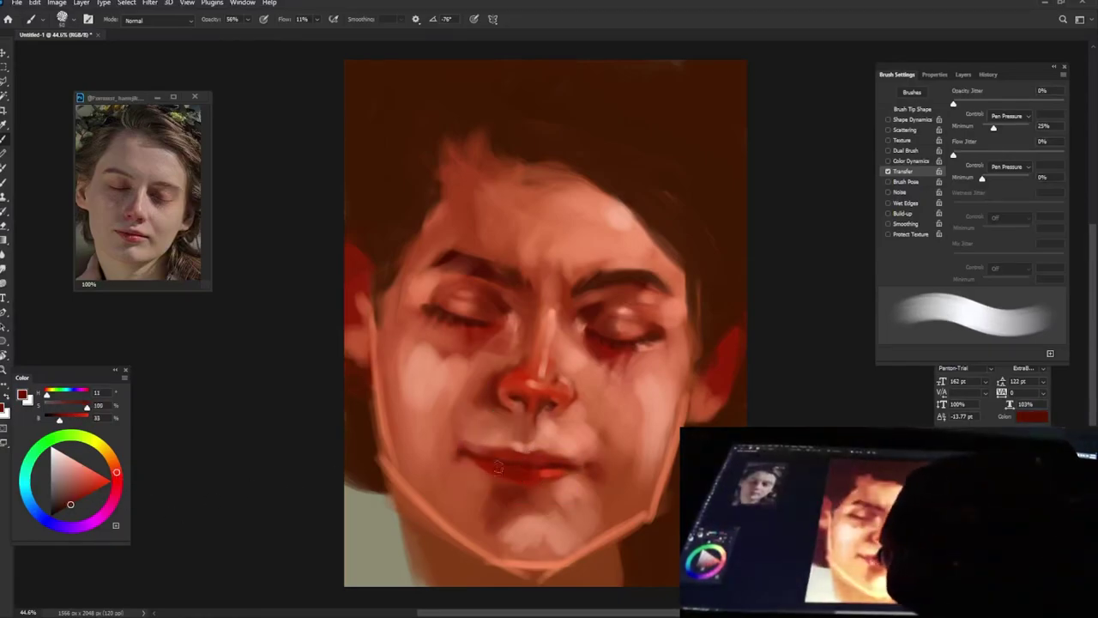
alt+click(610, 427)
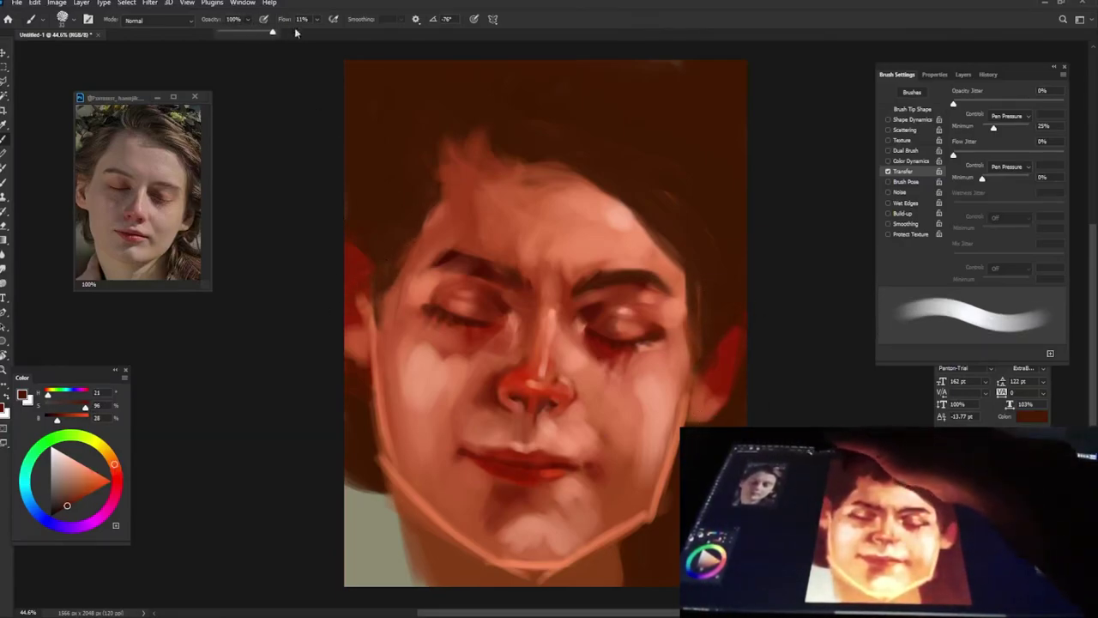
click(696, 285)
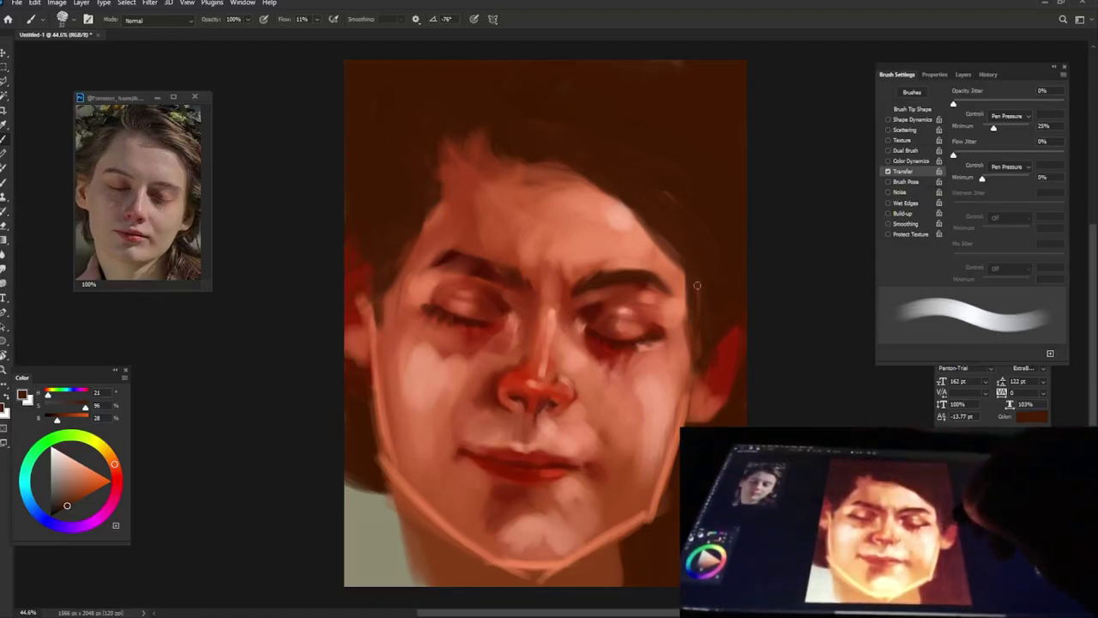
drag(350, 479, 394, 525)
alt+click(387, 398)
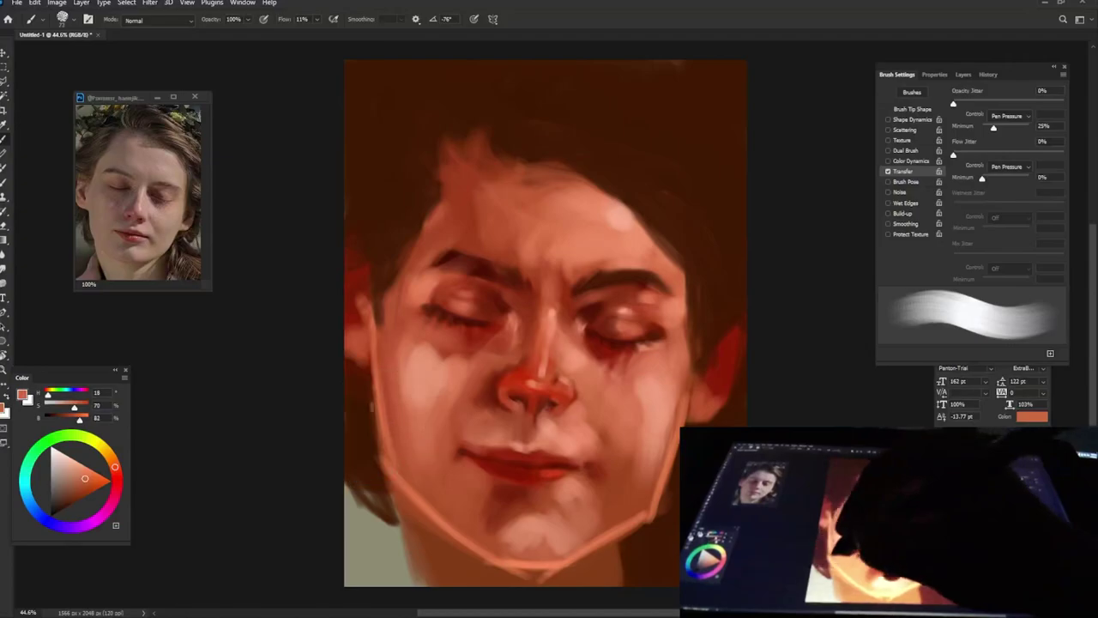
alt+click(363, 458)
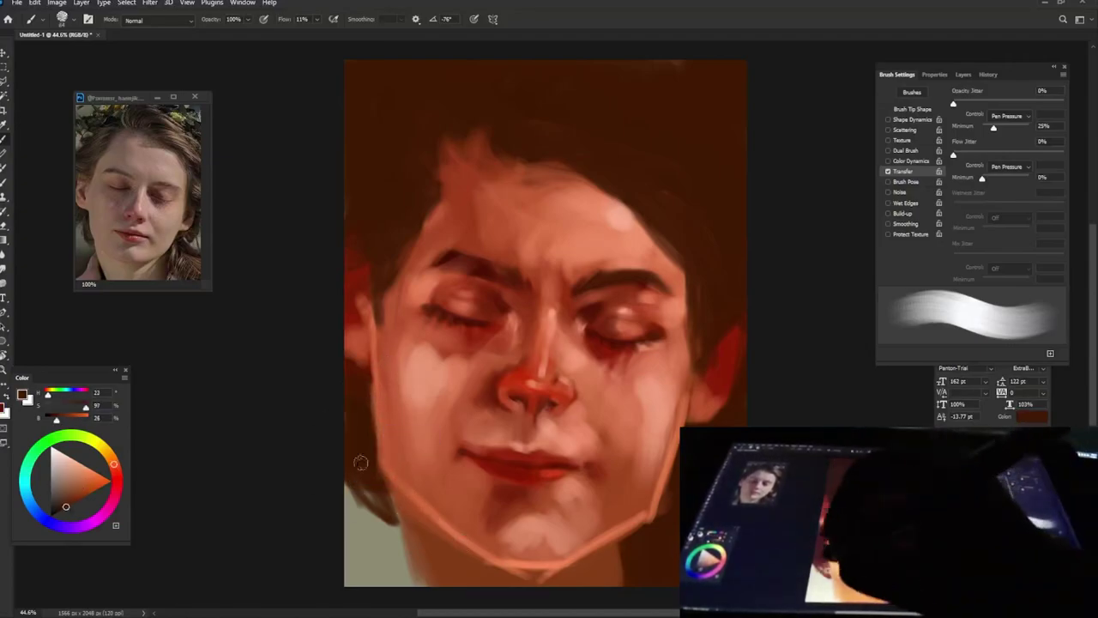
drag(386, 481, 411, 530)
alt+click(417, 555)
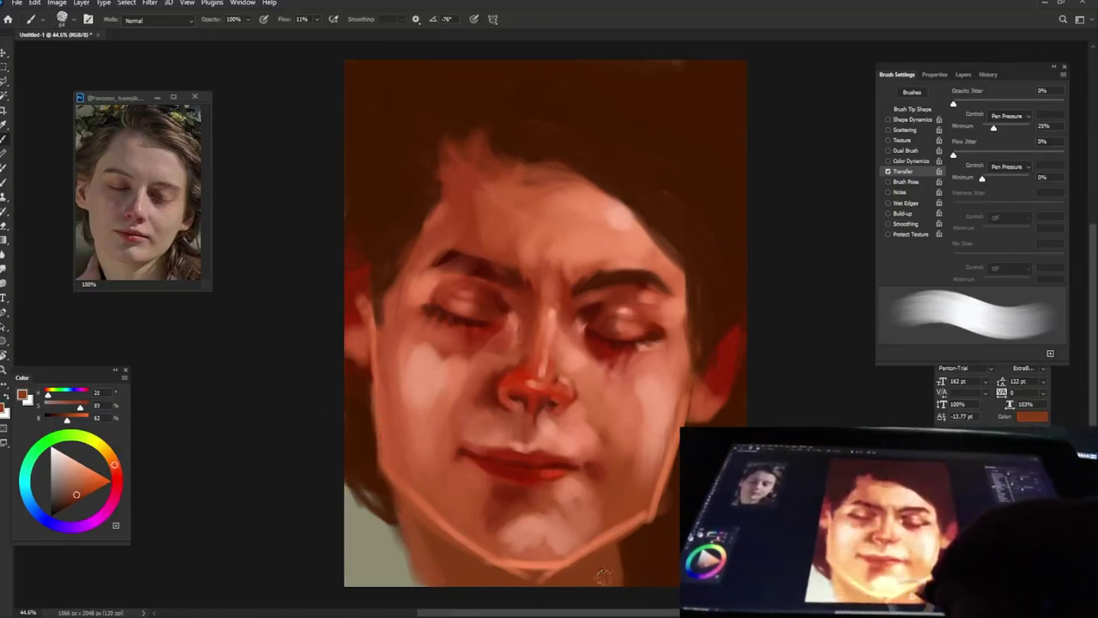
- Sample jaw browns and a deeper red, then darken the chin and left jaw
alt+click(649, 550)
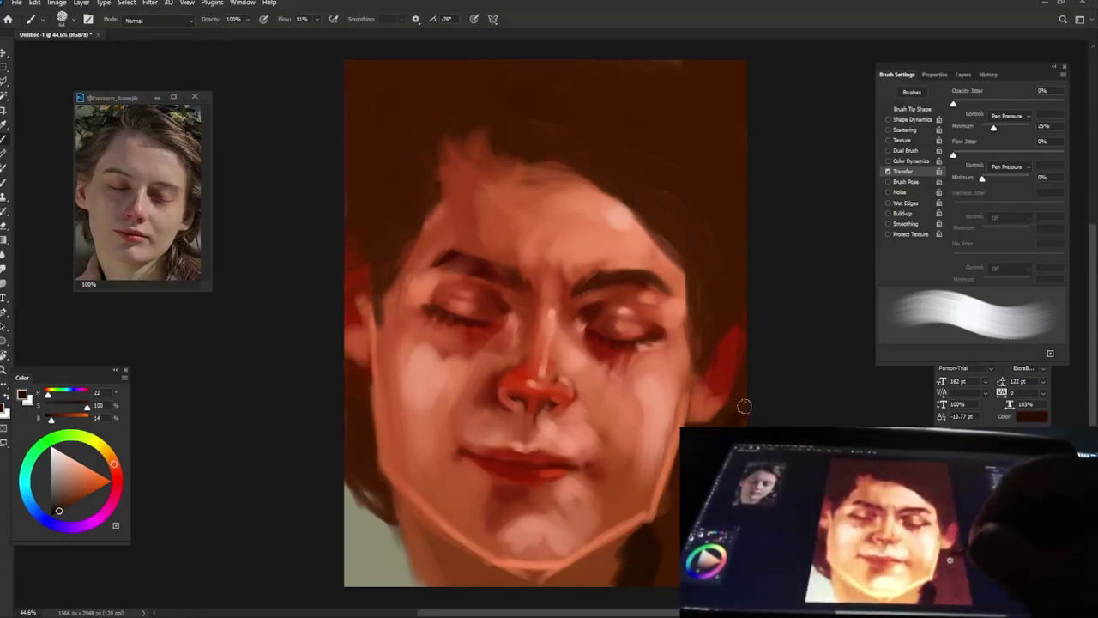
alt+click(677, 490)
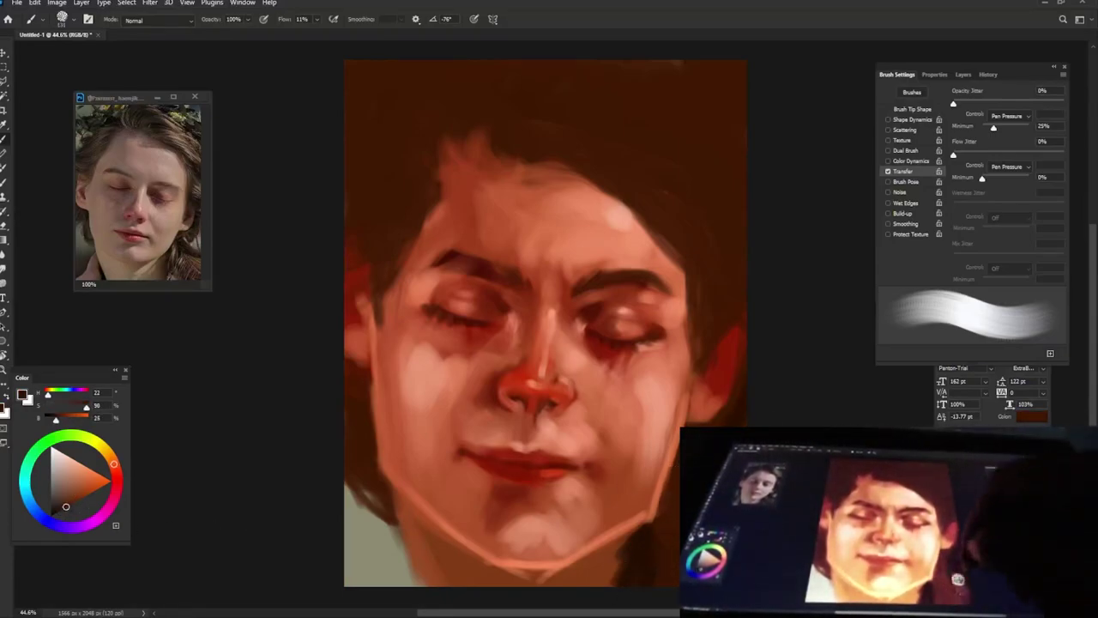
alt+click(669, 511)
alt+click(621, 546)
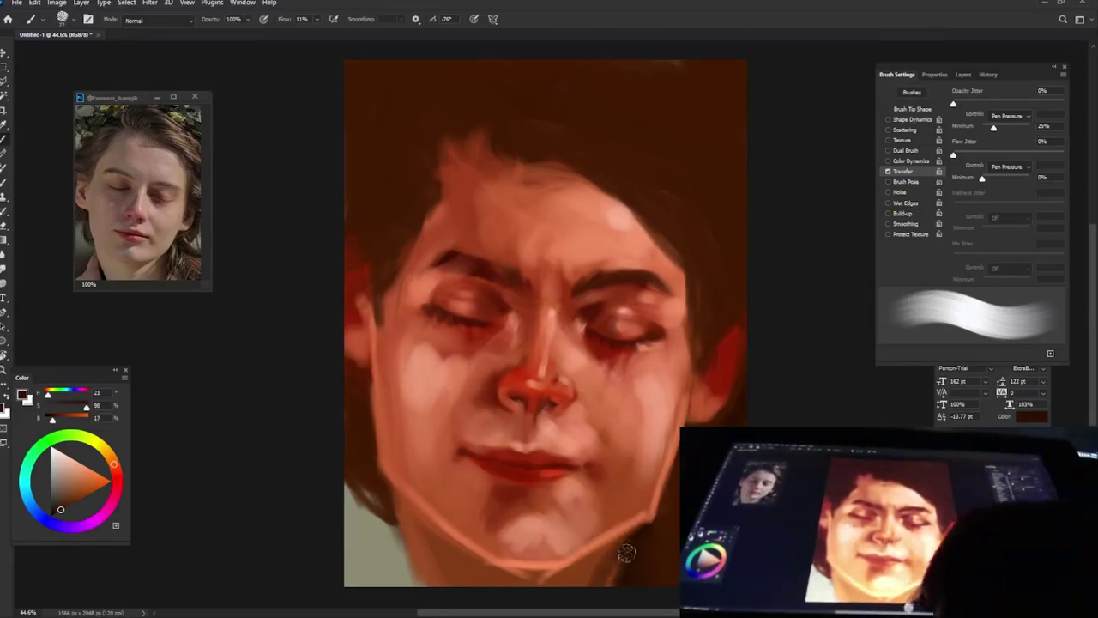
alt+click(510, 482)
mouse_move(592, 557)
mouse_down()
mouse_move(515, 571)
mouse_move(412, 528)
mouse_move(390, 575)
mouse_up()
- Add darker red-brown strokes along the lower-left jaw and neck edge
alt+click(412, 526)
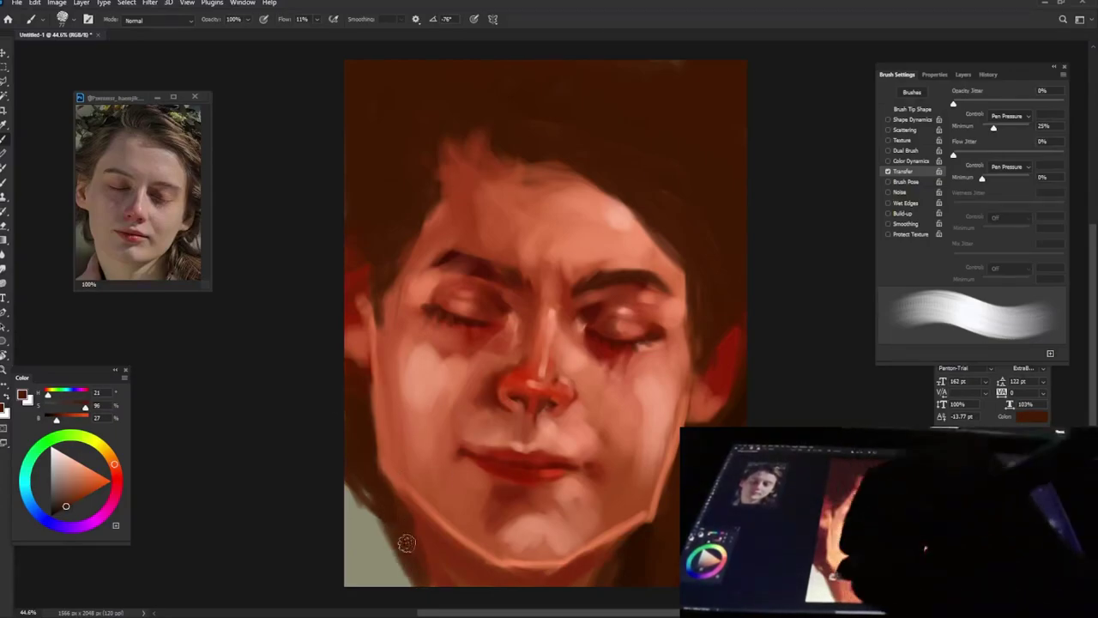
drag(364, 489, 376, 534)
alt+click(354, 400)
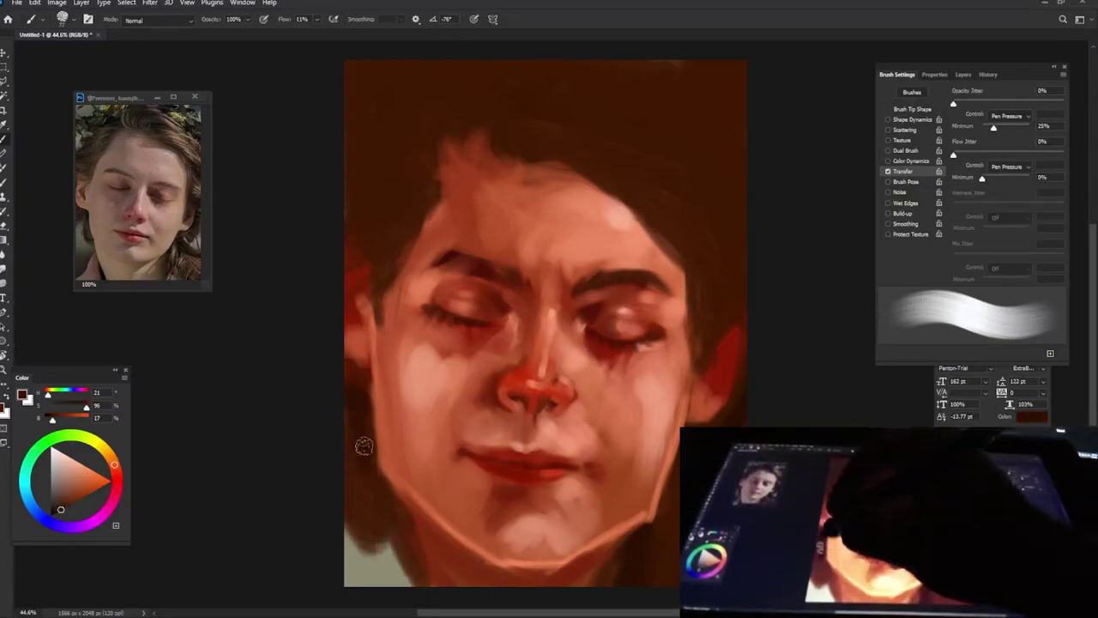
drag(369, 459, 360, 554)
drag(348, 476, 356, 493)
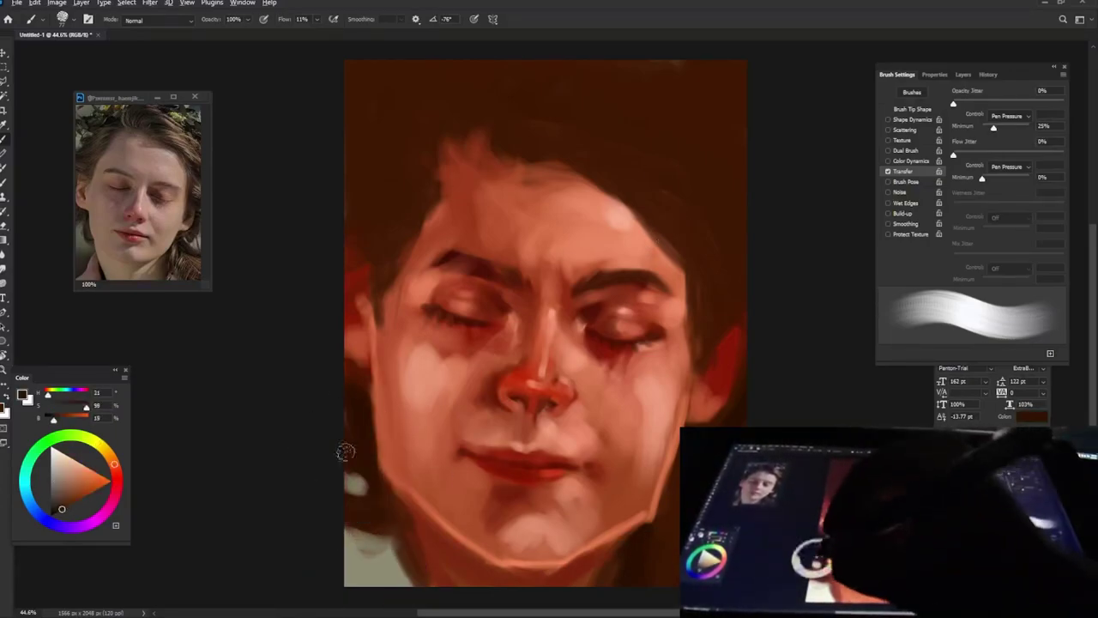
alt+click(399, 558)
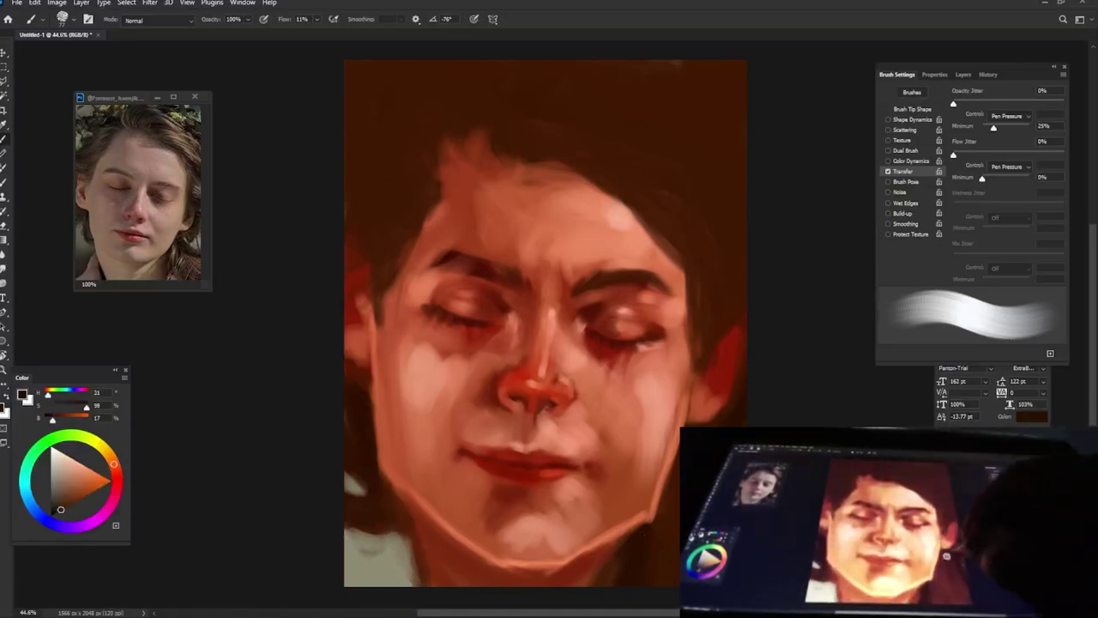
- Repaint the right cheek and jaw edge and add dark hair strokes along the left head
drag(729, 390, 678, 480)
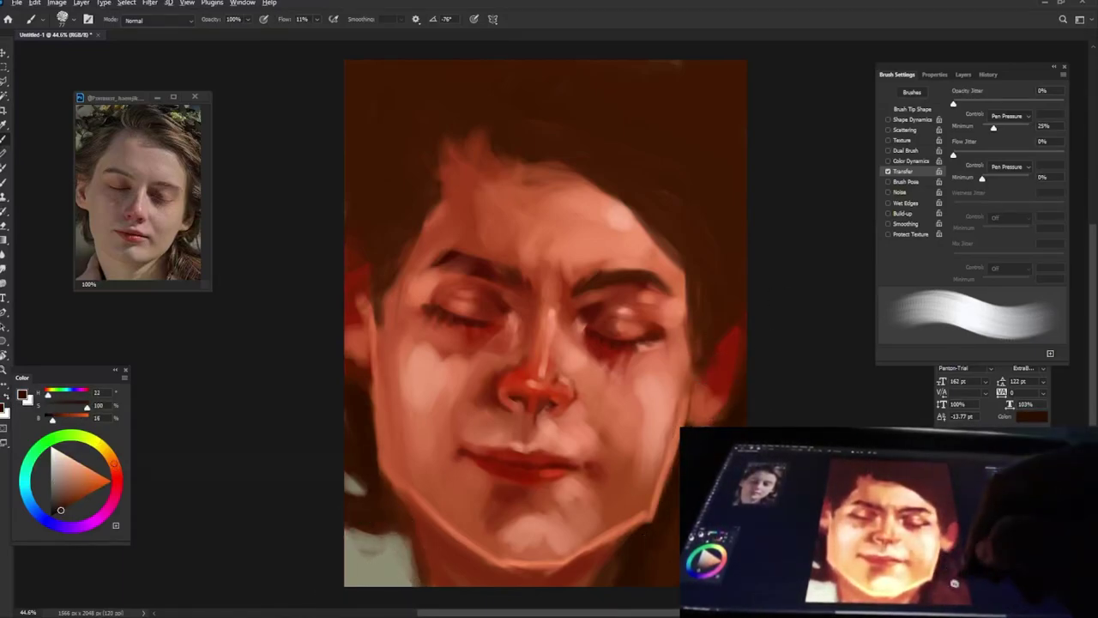
alt+click(716, 309)
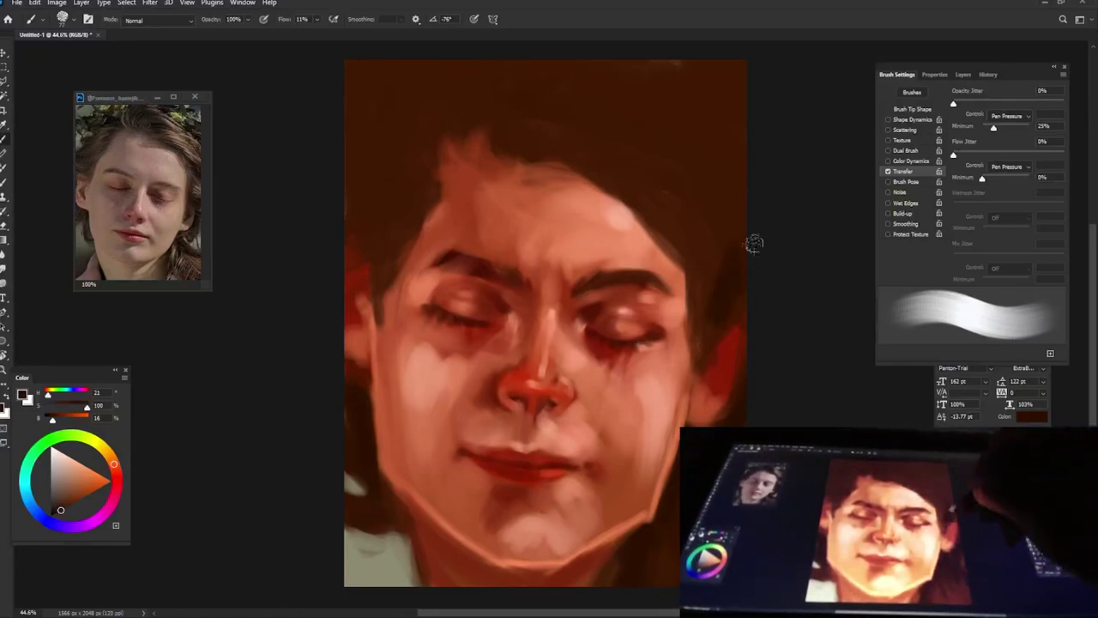
drag(412, 197, 351, 266)
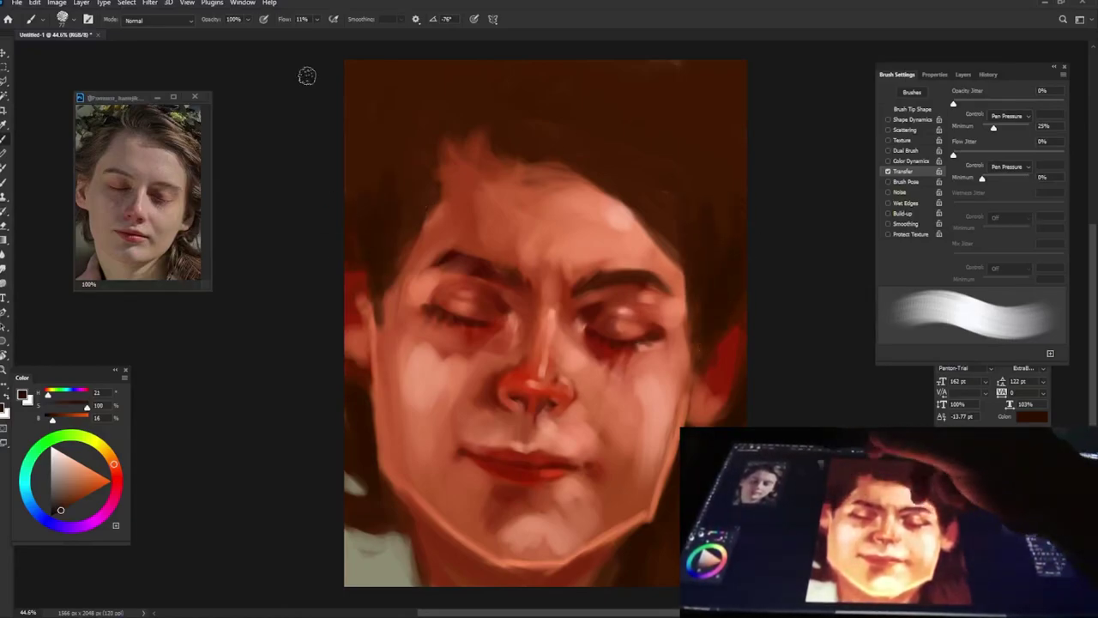
- Set brush opacity to 90%, resize the brush to about 109 px, and sample darker hair browns
key(9)
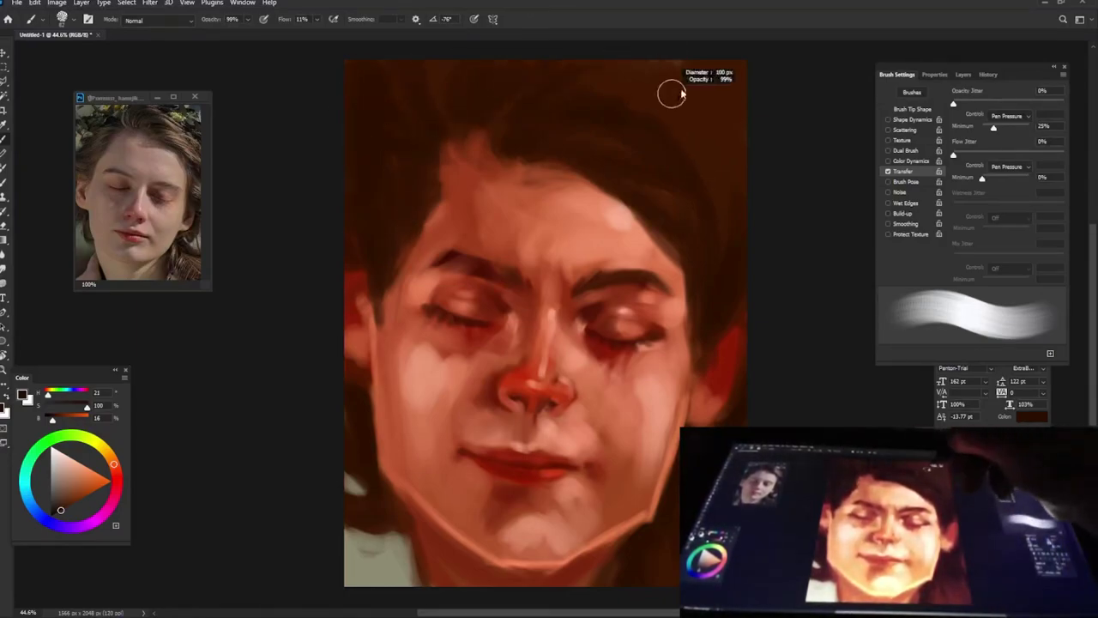
click(71, 487)
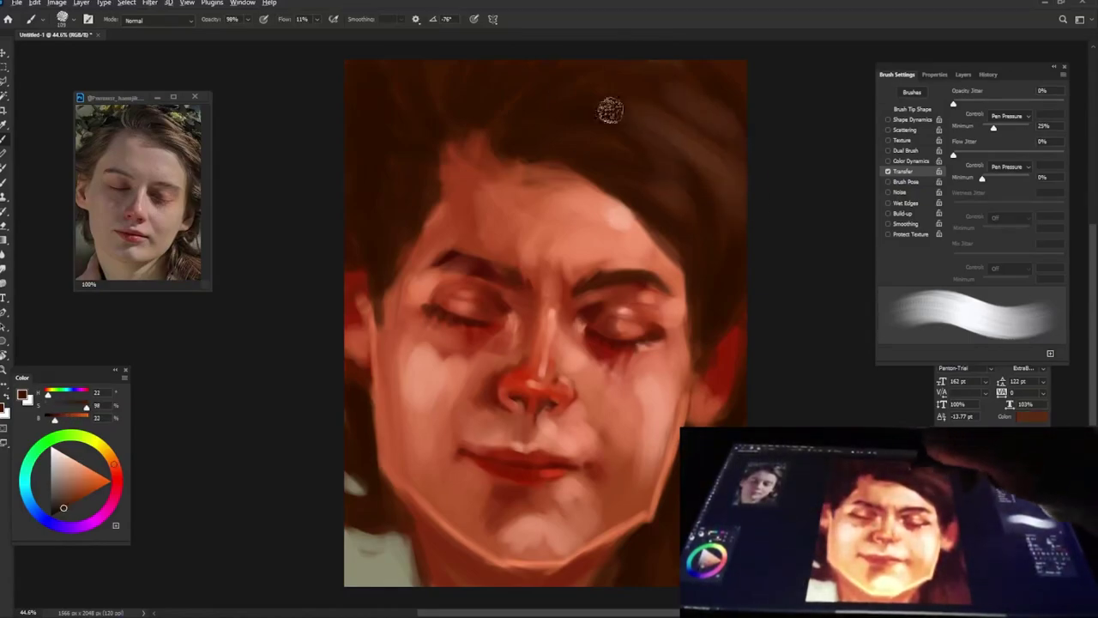
key(bracketright)
key(bracketright)
key(bracketright)
drag(700, 155, 592, 101)
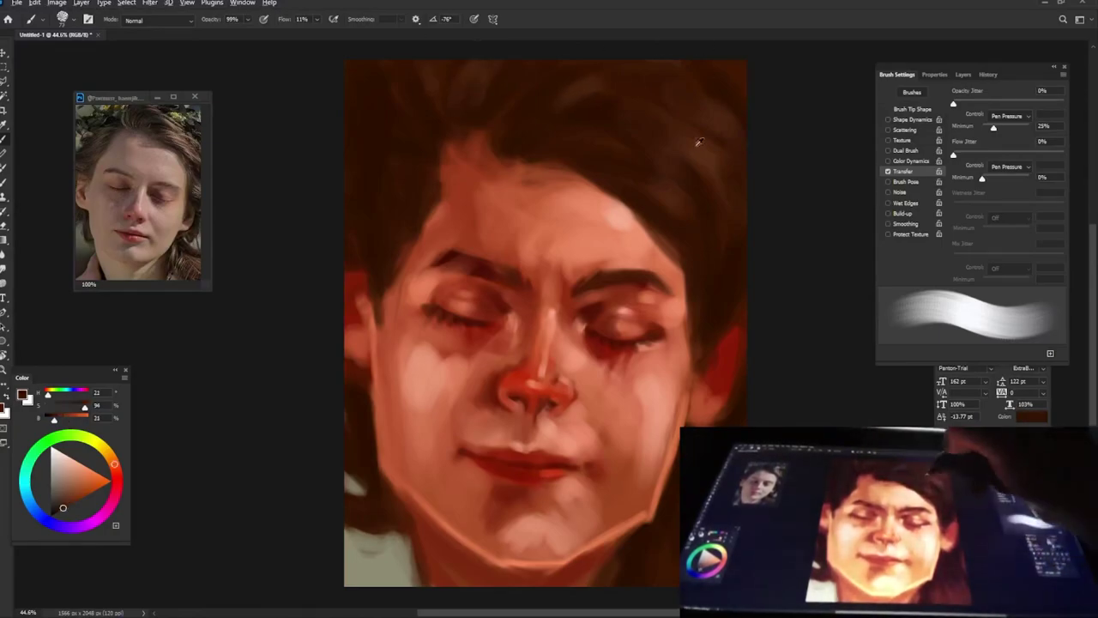
alt+click(359, 132)
alt+click(363, 162)
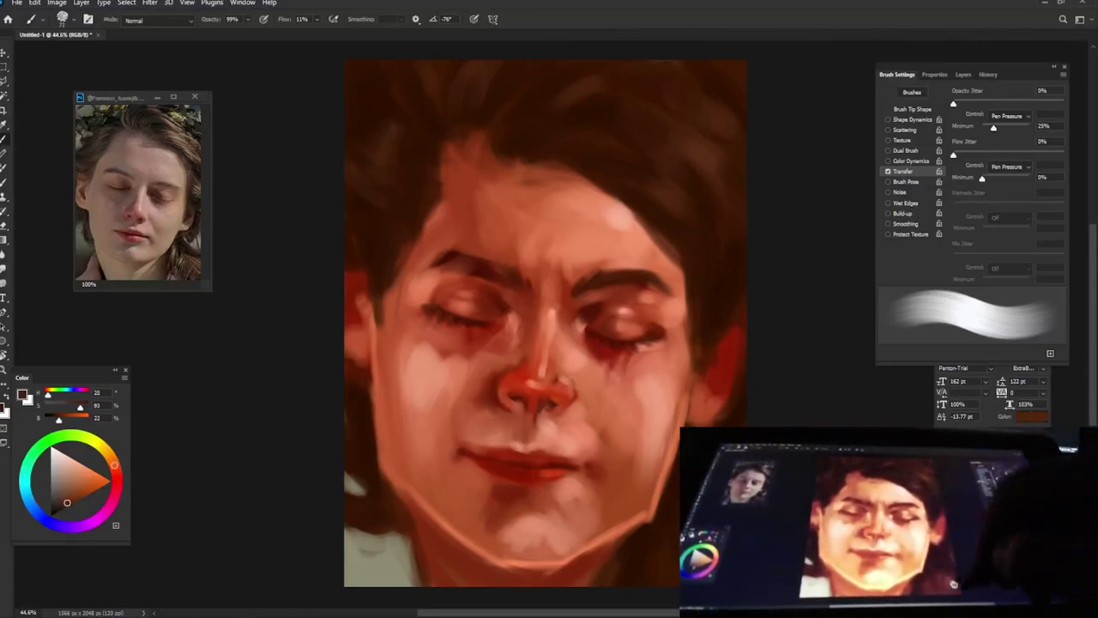
- Pick a near-black and a dark reddish-orange, then darken the left edge of the face
click(52, 515)
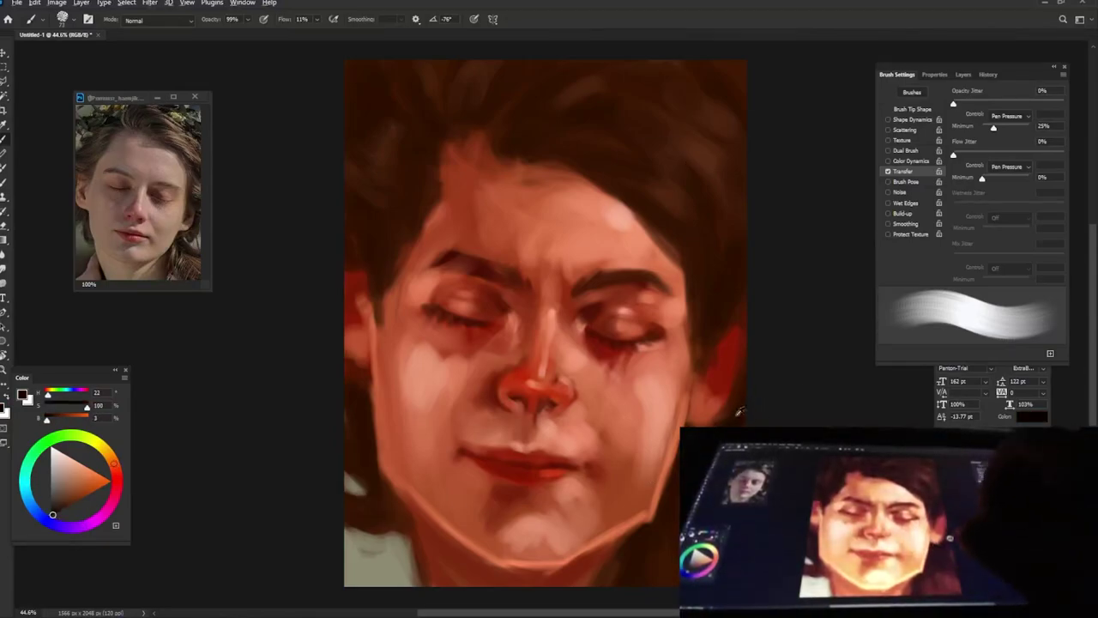
click(55, 512)
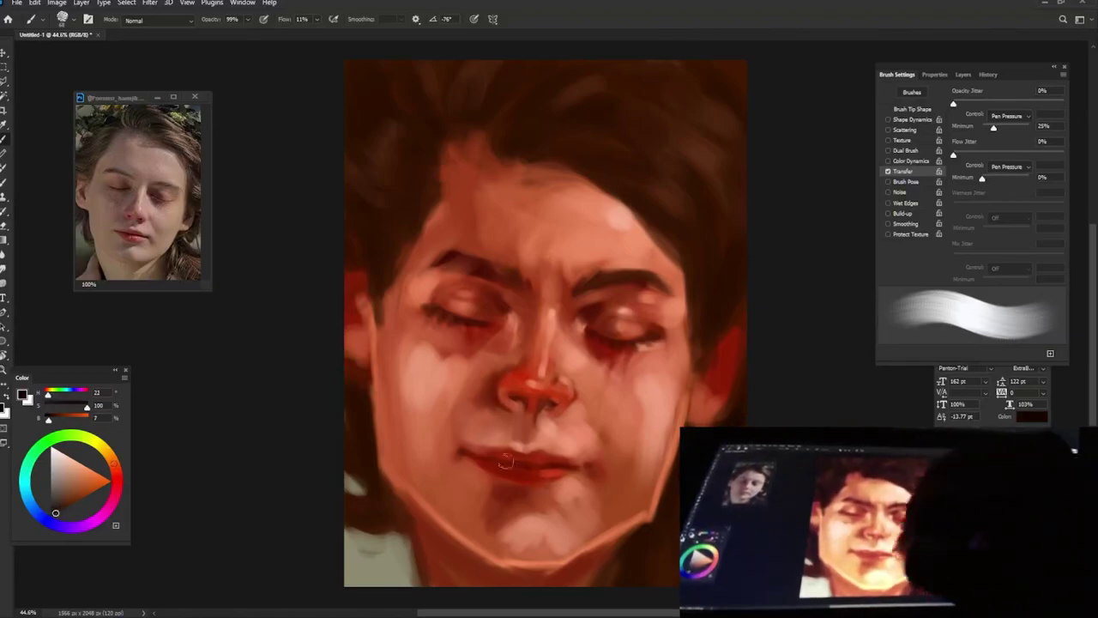
alt+click(363, 384)
drag(359, 382, 353, 422)
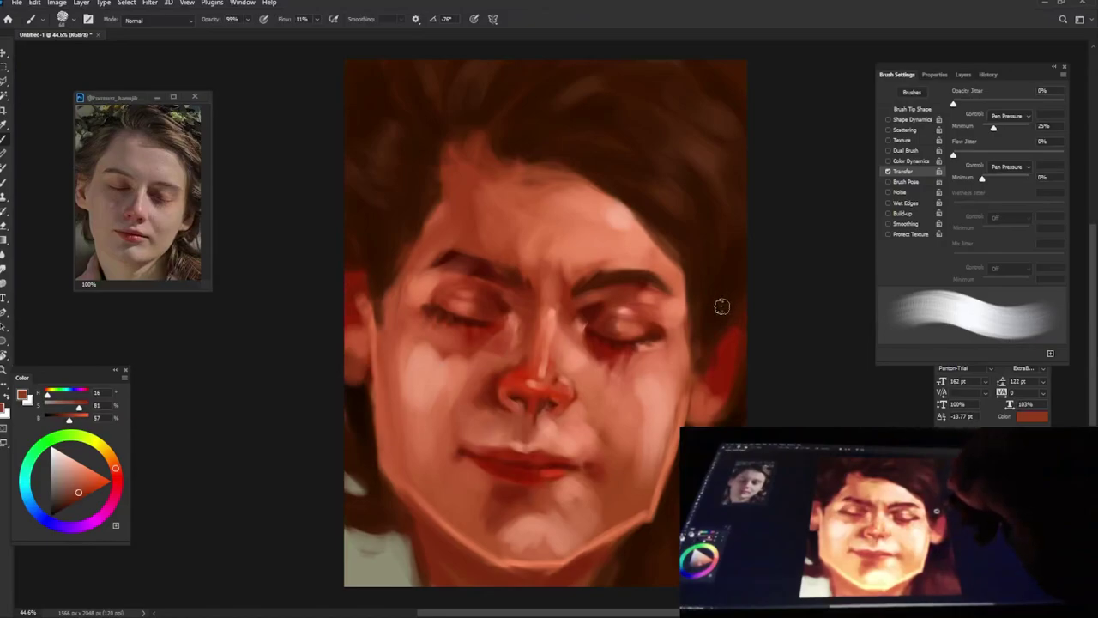
- Sample dark and red nose tones, then a lighter salmon skin colour with a larger brush
alt+click(722, 377)
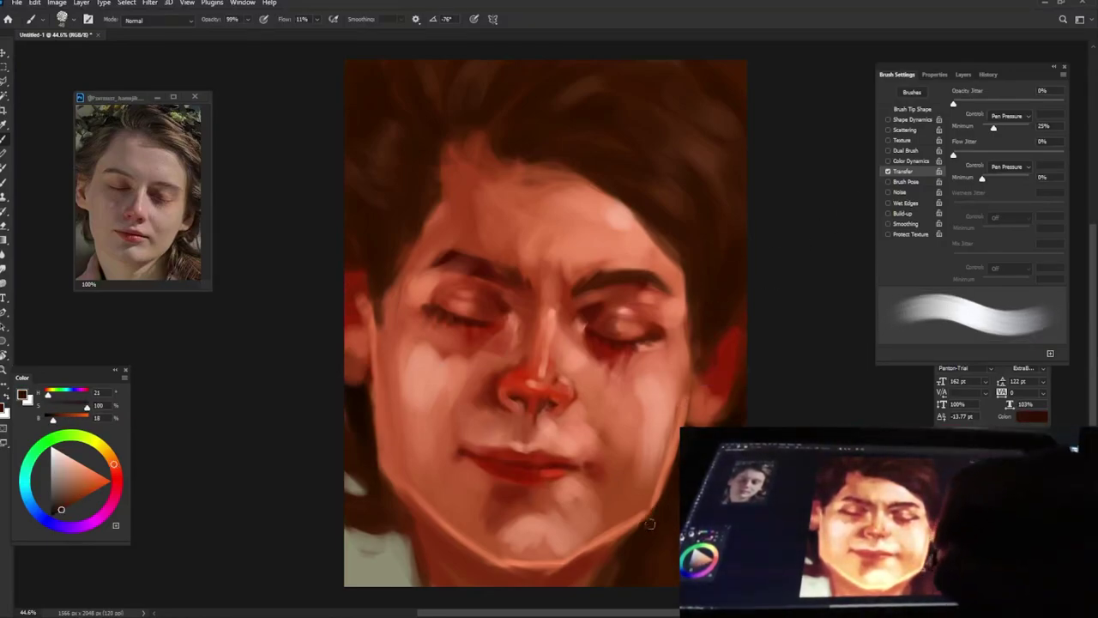
alt+click(652, 518)
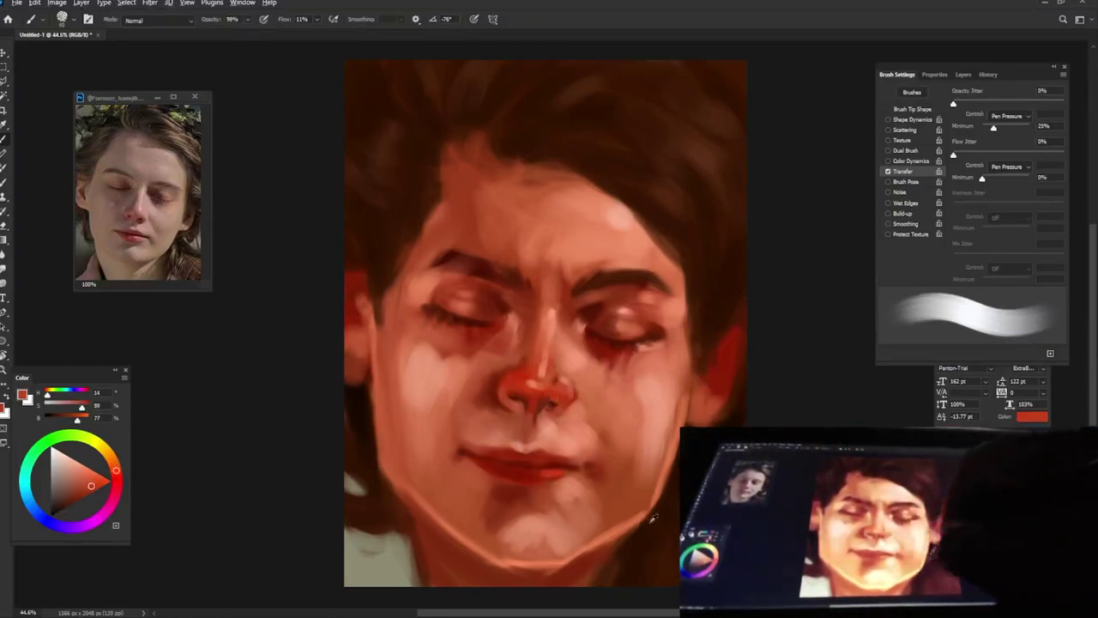
alt+click(517, 402)
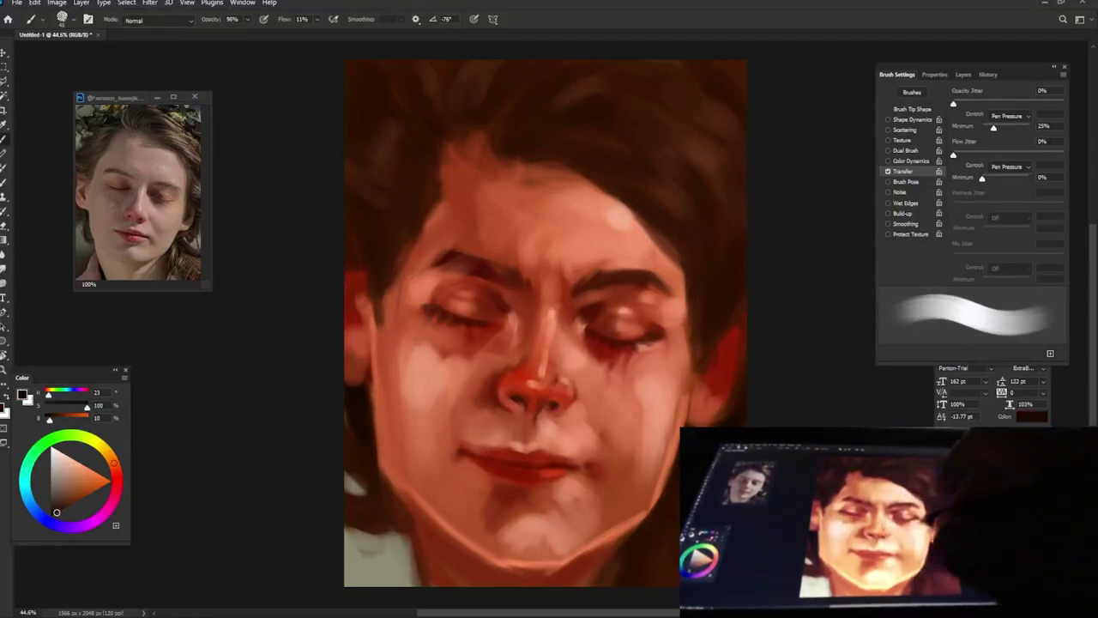
alt+click(548, 406)
alt+click(574, 393)
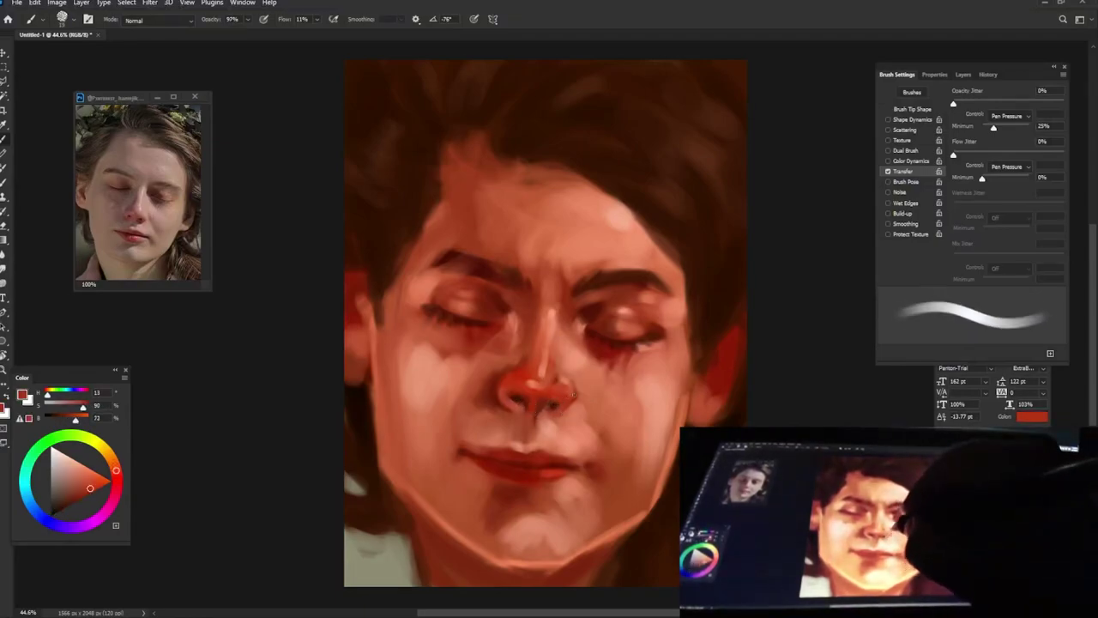
alt+click(538, 360)
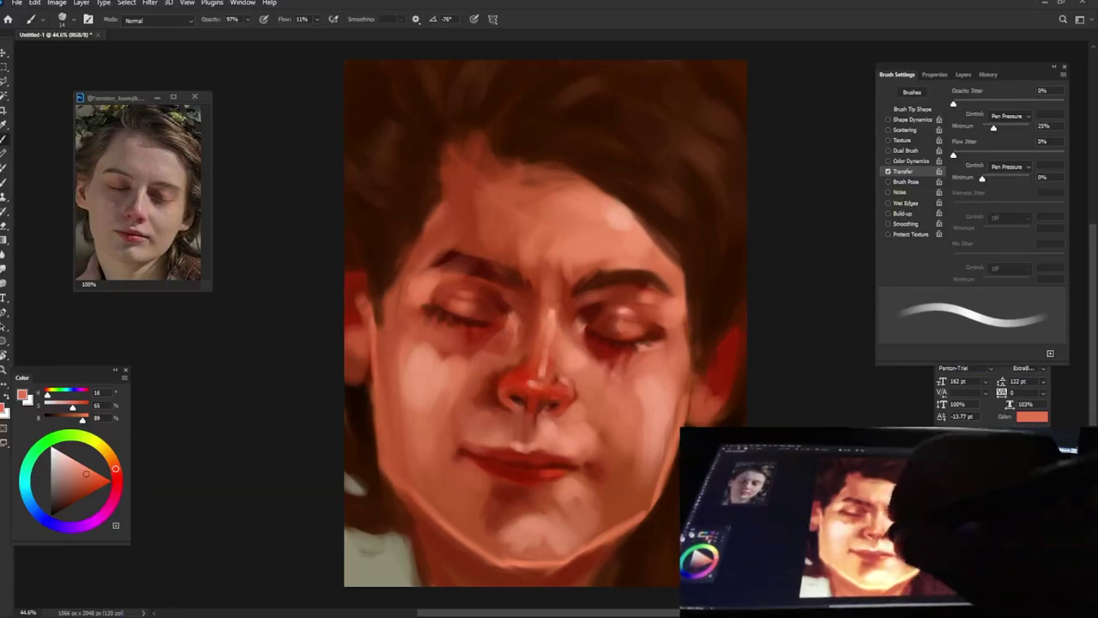
key(bracketright)
key(bracketright)
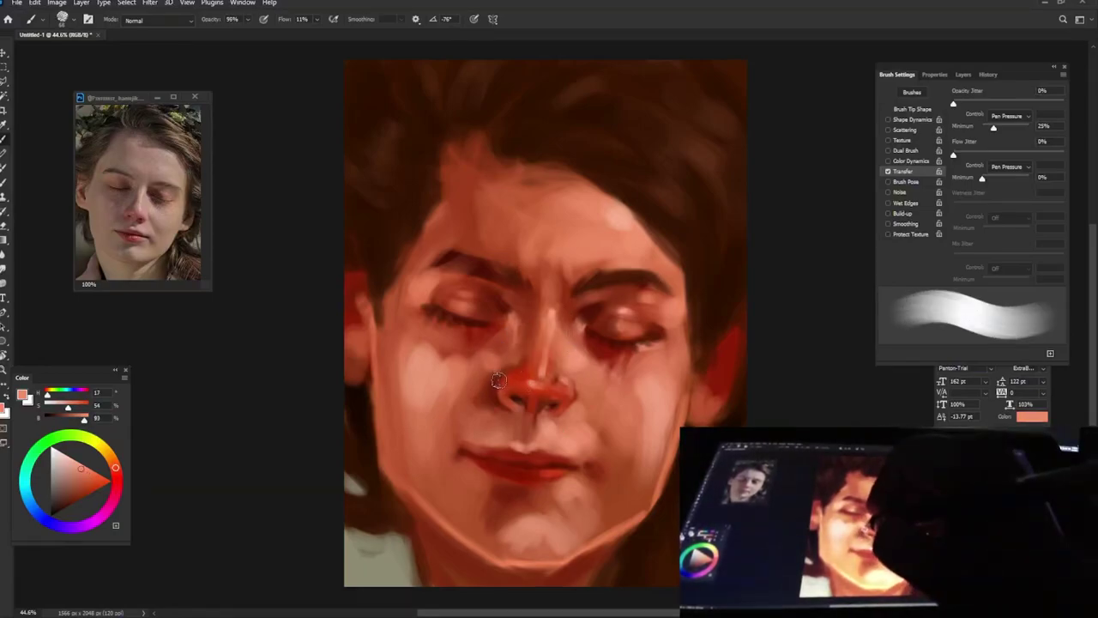
alt+click(450, 354)
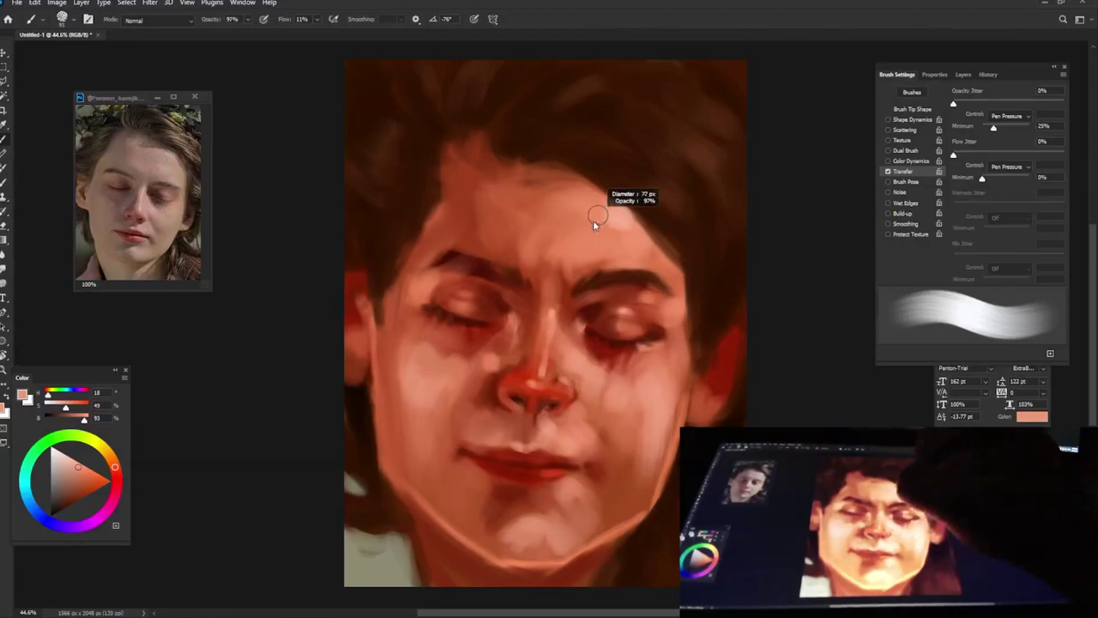
- Sample skin tones and paint light strokes along the left jaw and near the right jaw
drag(600, 214, 581, 244)
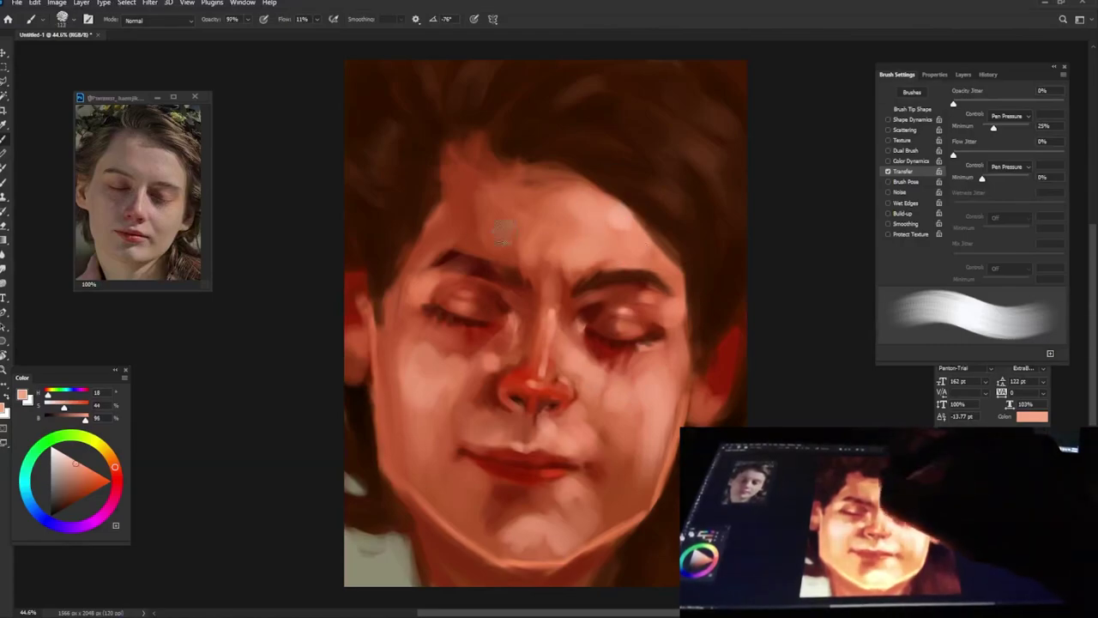
alt+click(506, 219)
alt+click(446, 399)
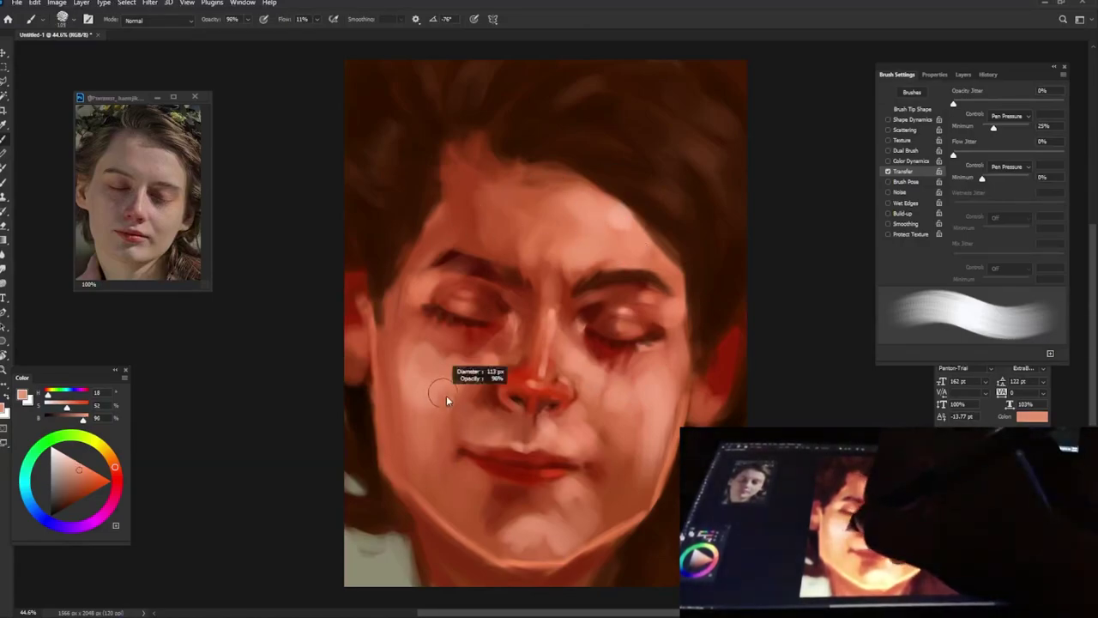
alt+click(454, 467)
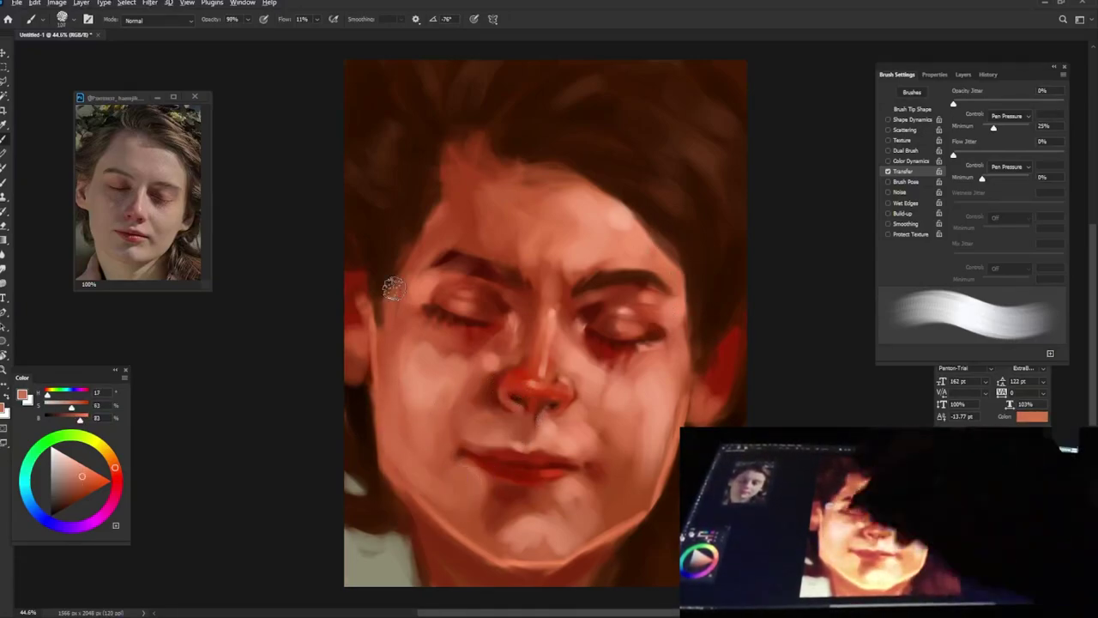
alt+click(398, 454)
drag(388, 440, 378, 470)
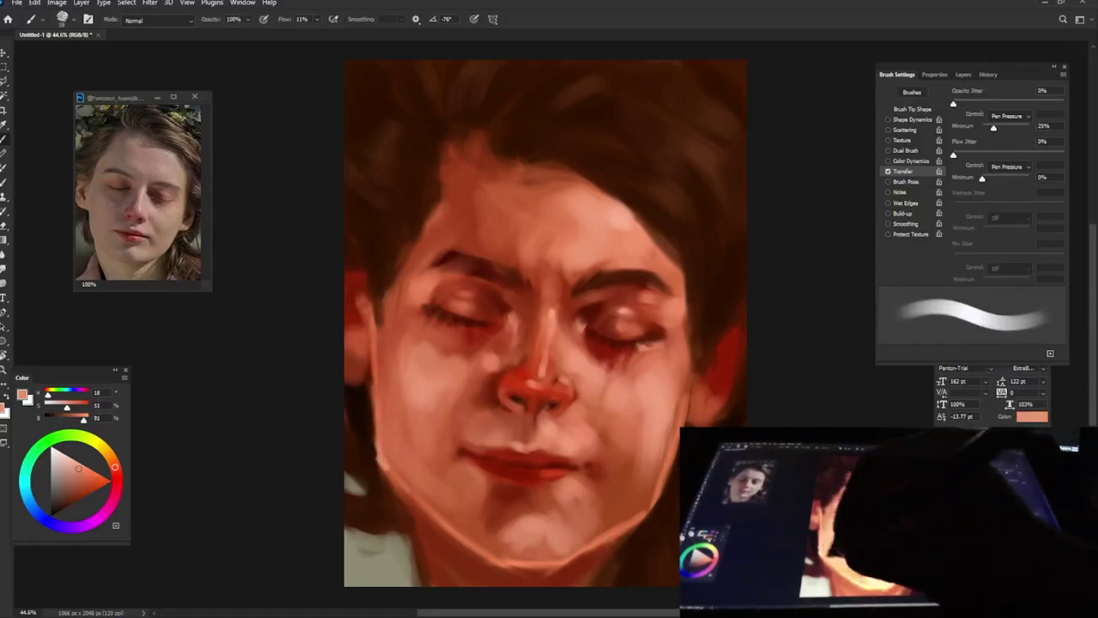
drag(644, 489, 645, 493)
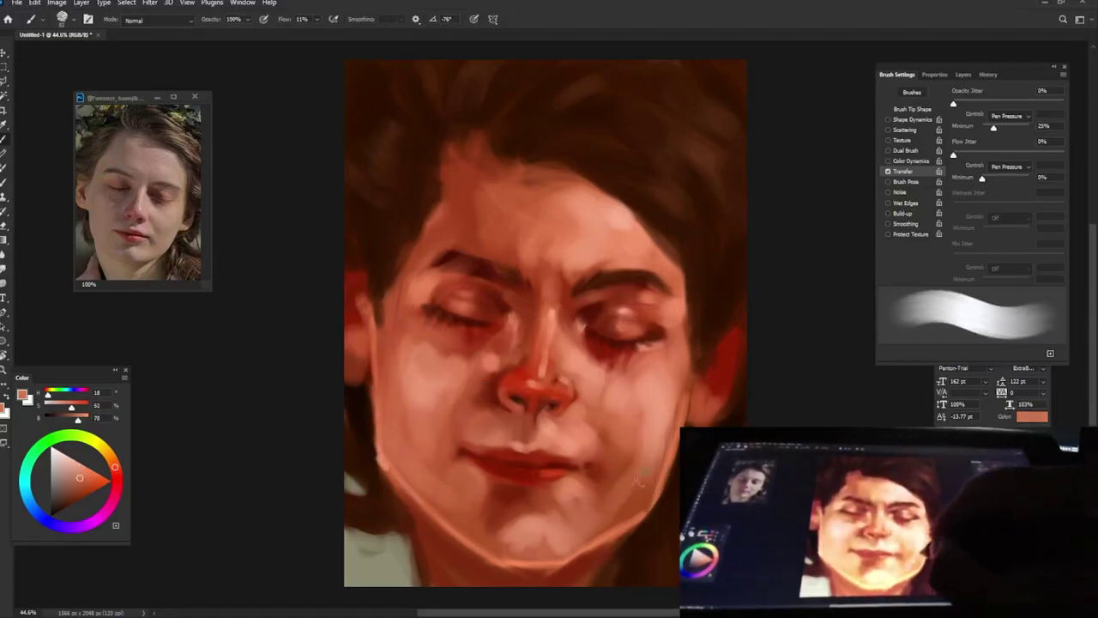
- Swap foreground and background colours, pick a very dark brown, and darken under the left jaw
key(x)
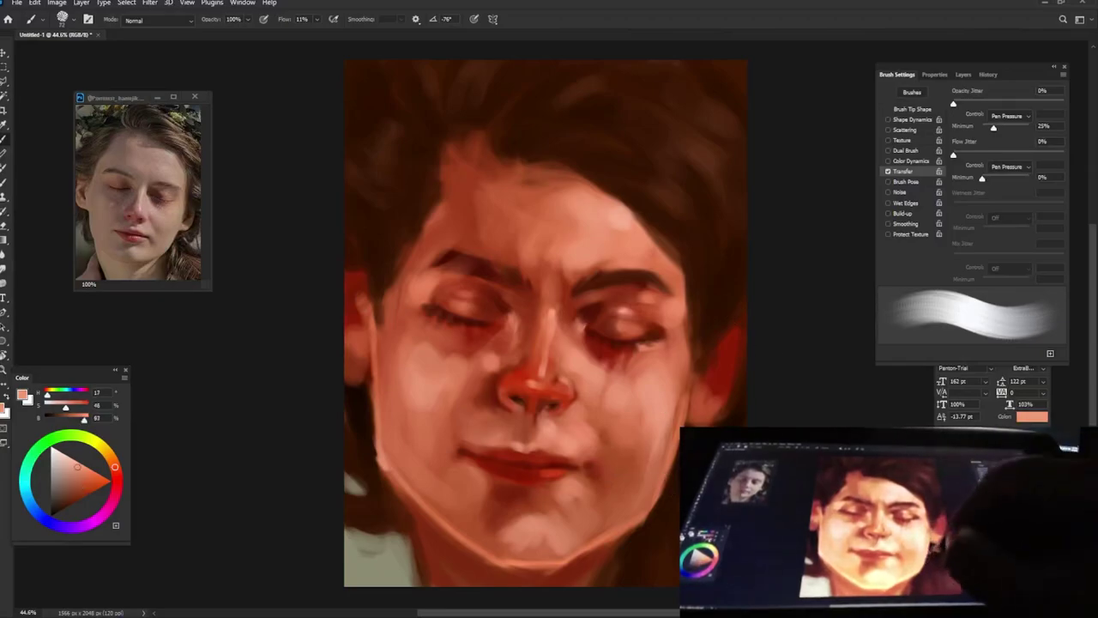
alt+click(351, 307)
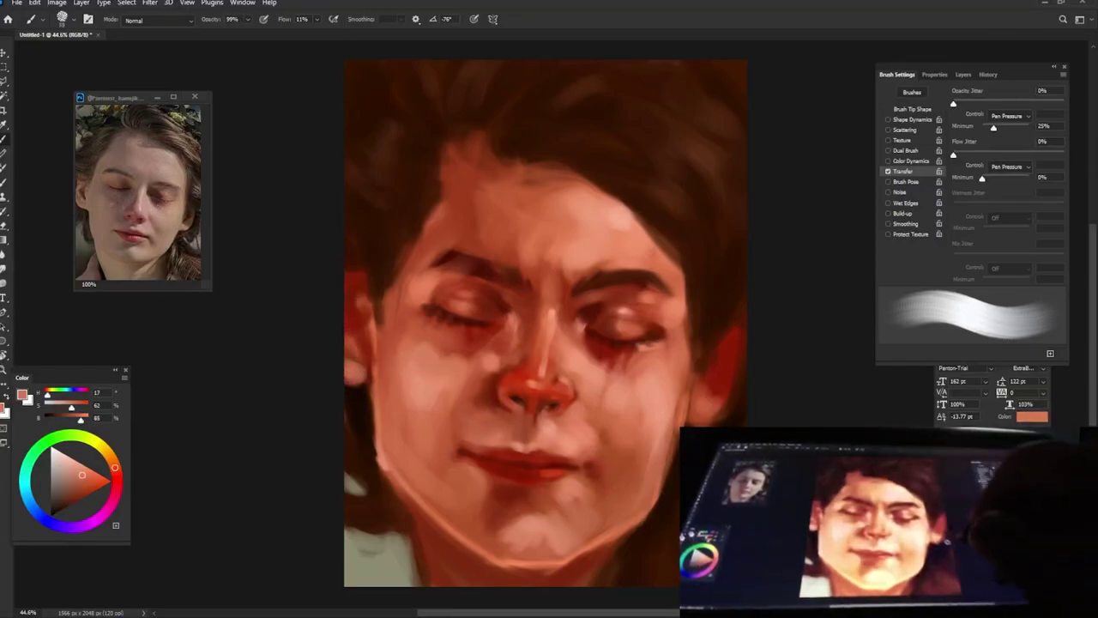
alt+click(727, 376)
key(x)
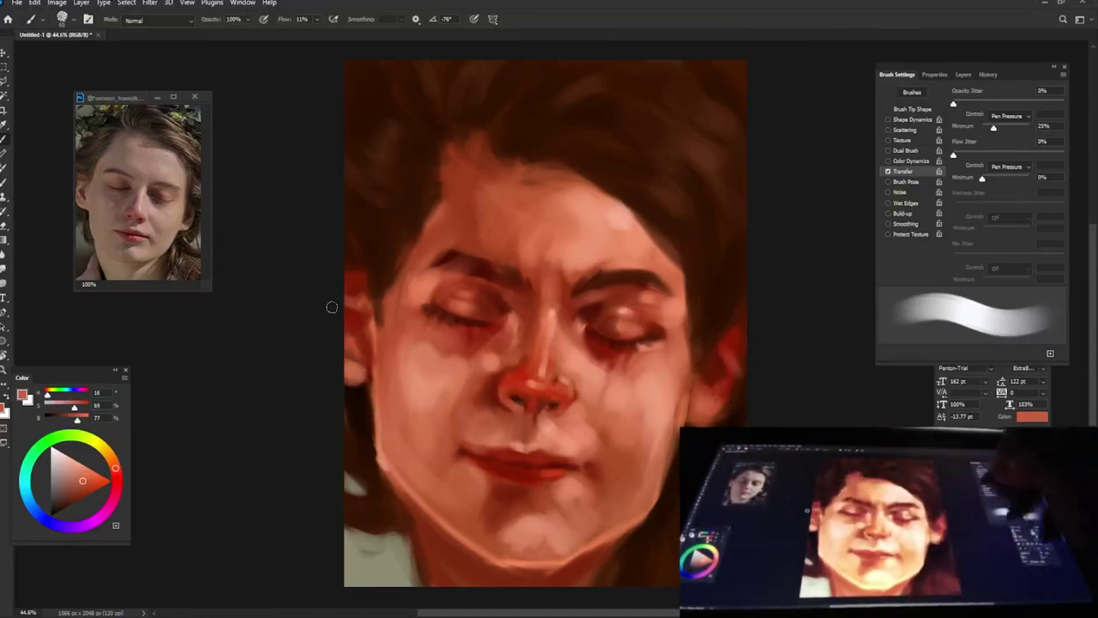
alt+click(364, 456)
drag(403, 472, 371, 507)
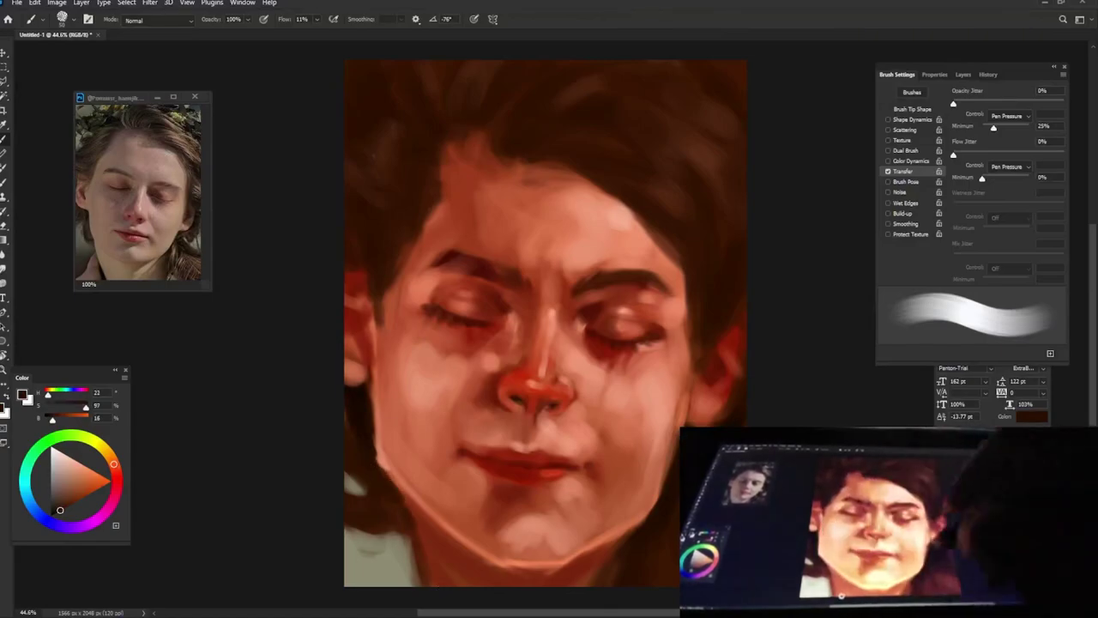
- Darken the hairline above the forehead, then pick orange-red and light peach skin colours
alt+click(532, 120)
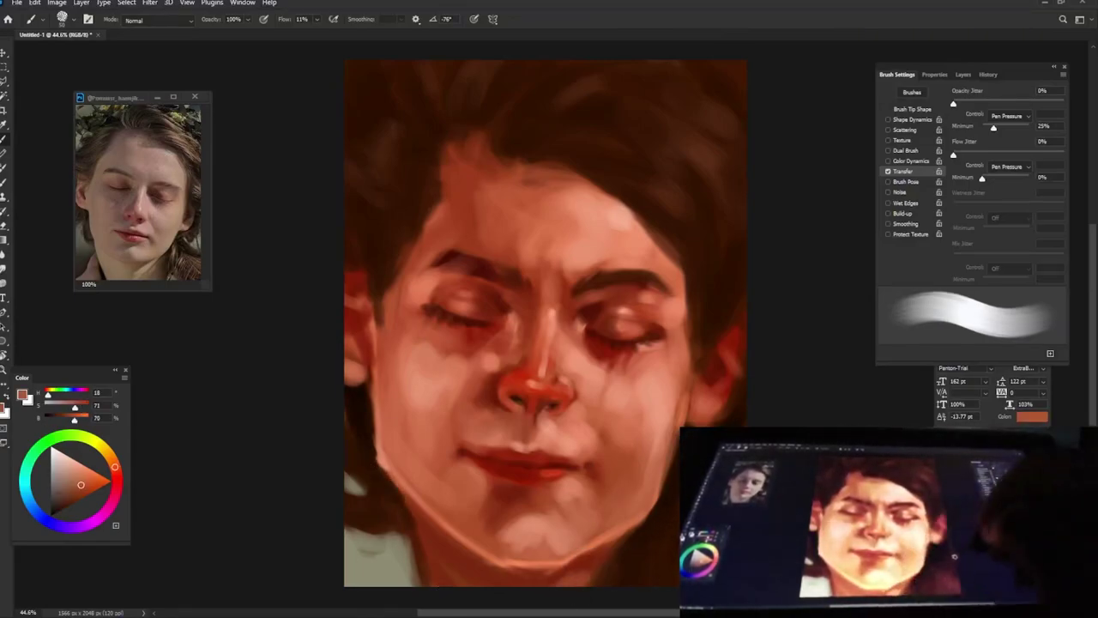
drag(480, 167, 555, 180)
alt+click(559, 191)
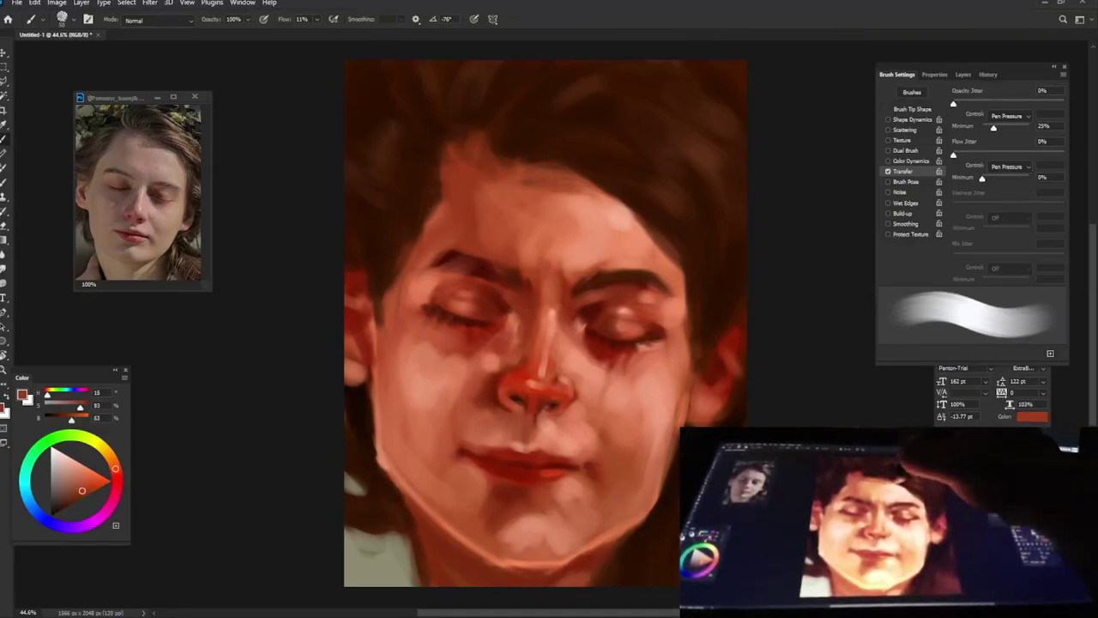
alt+click(652, 413)
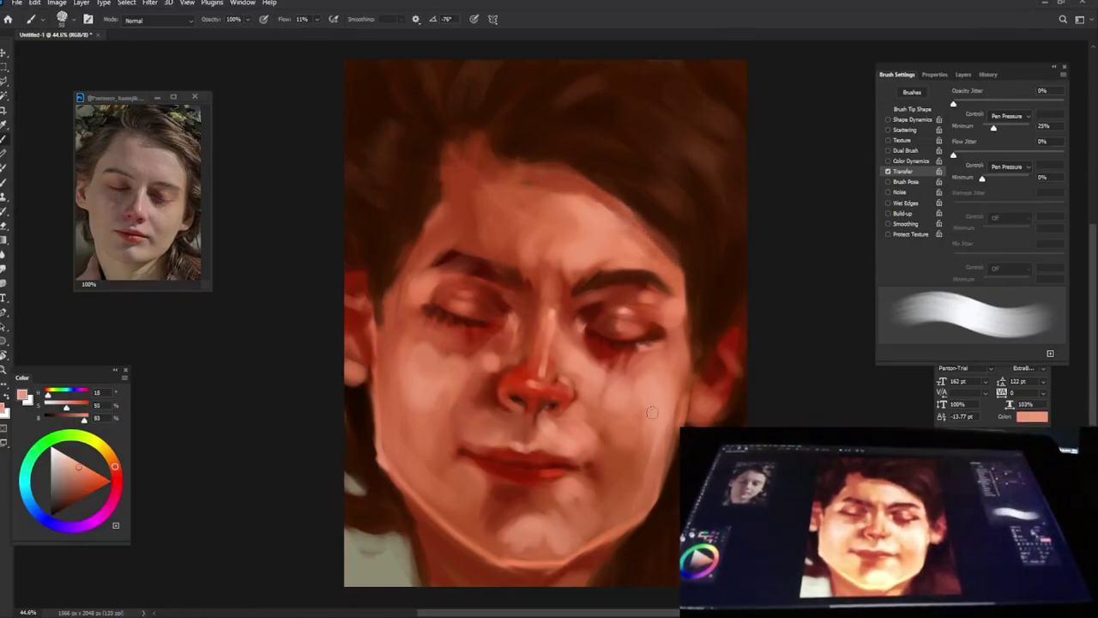
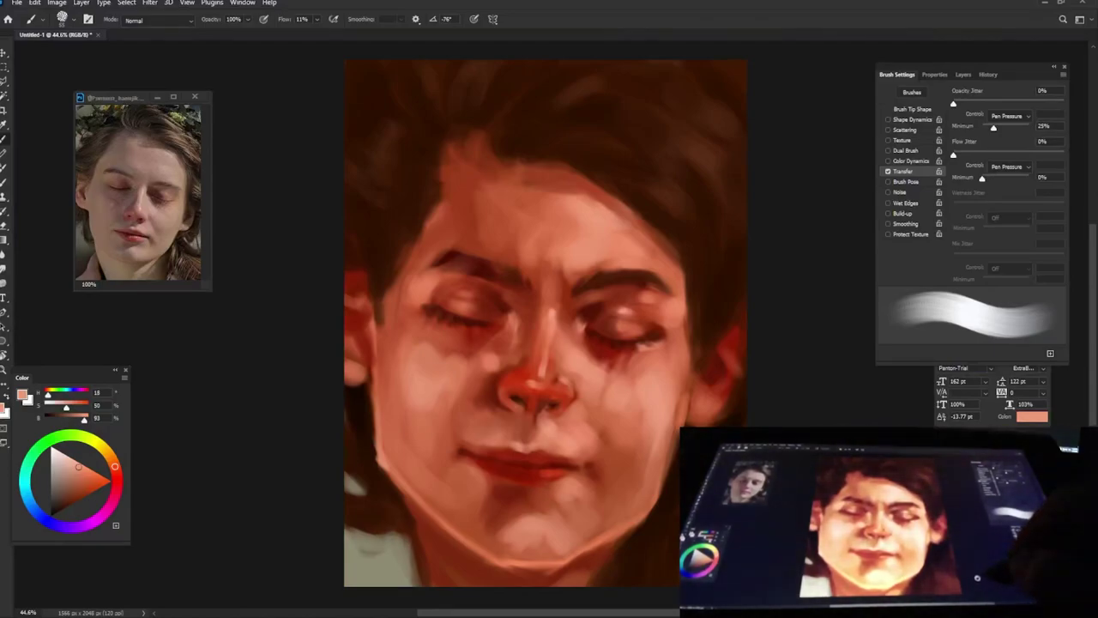
- Add a new layer and paint both eye sockets solid dark brown
key(F7)
key(ctrl+shift+alt+n)
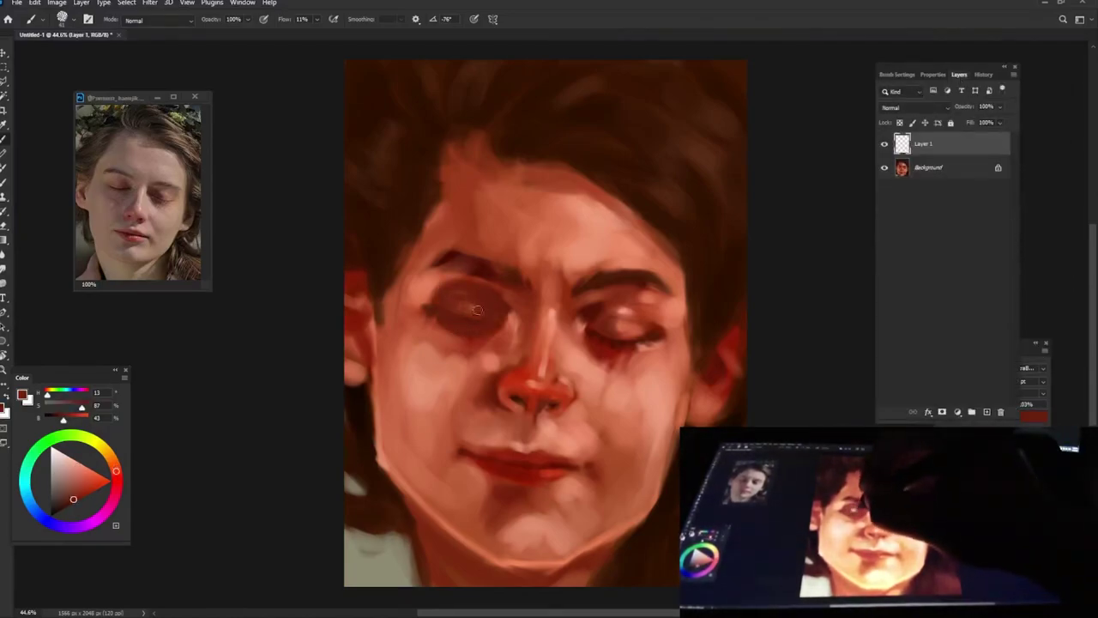
drag(621, 316, 618, 348)
drag(450, 305, 490, 312)
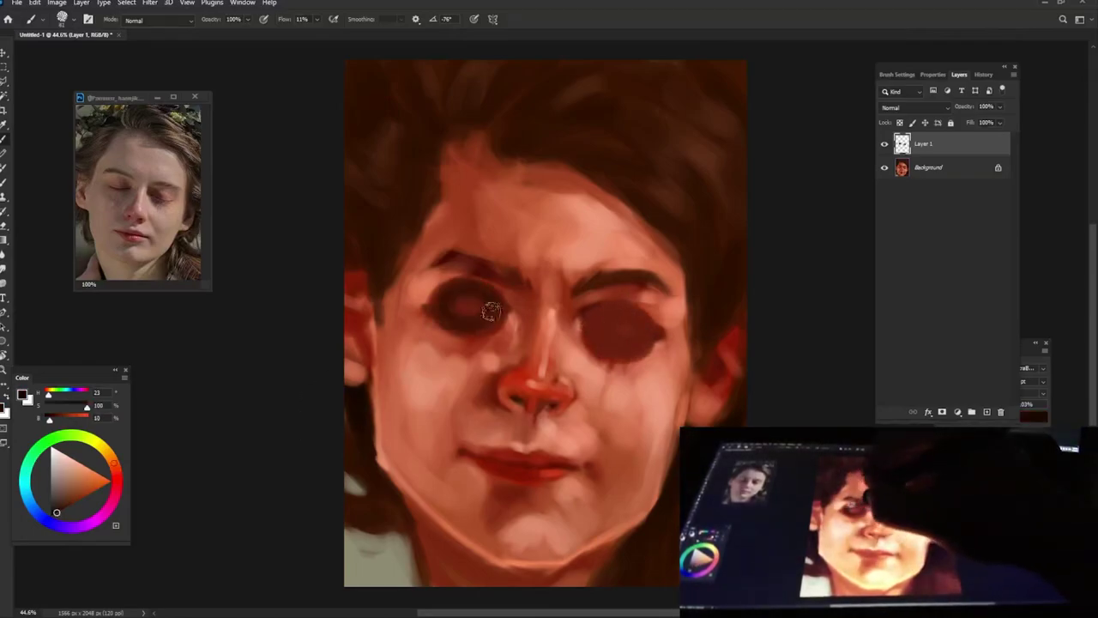
mouse_move(592, 330)
mouse_down()
mouse_move(623, 314)
mouse_move(613, 324)
mouse_up()
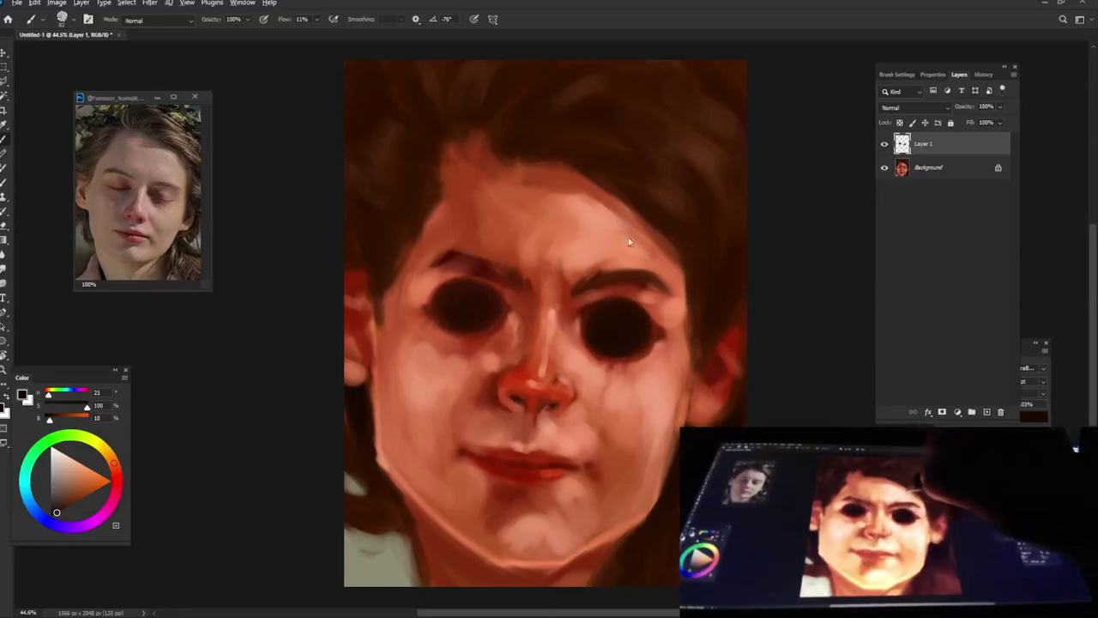
- Dab a salmon highlight into the right eye and add a soft dark stroke beneath it
alt+click(596, 246)
click(615, 329)
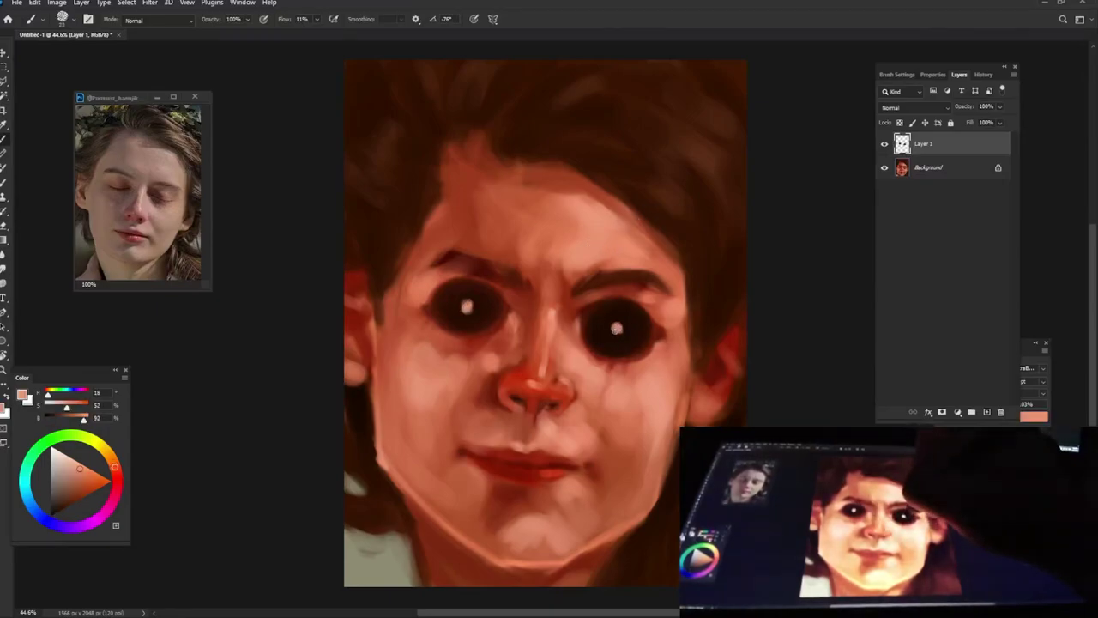
alt+click(615, 312)
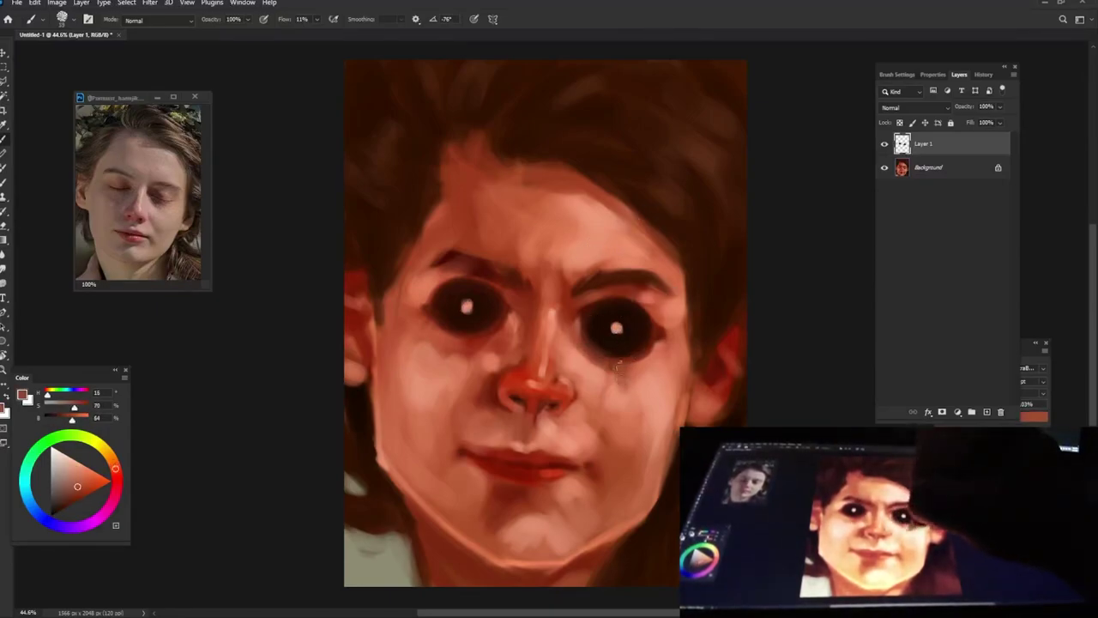
drag(625, 368, 630, 386)
alt+click(578, 324)
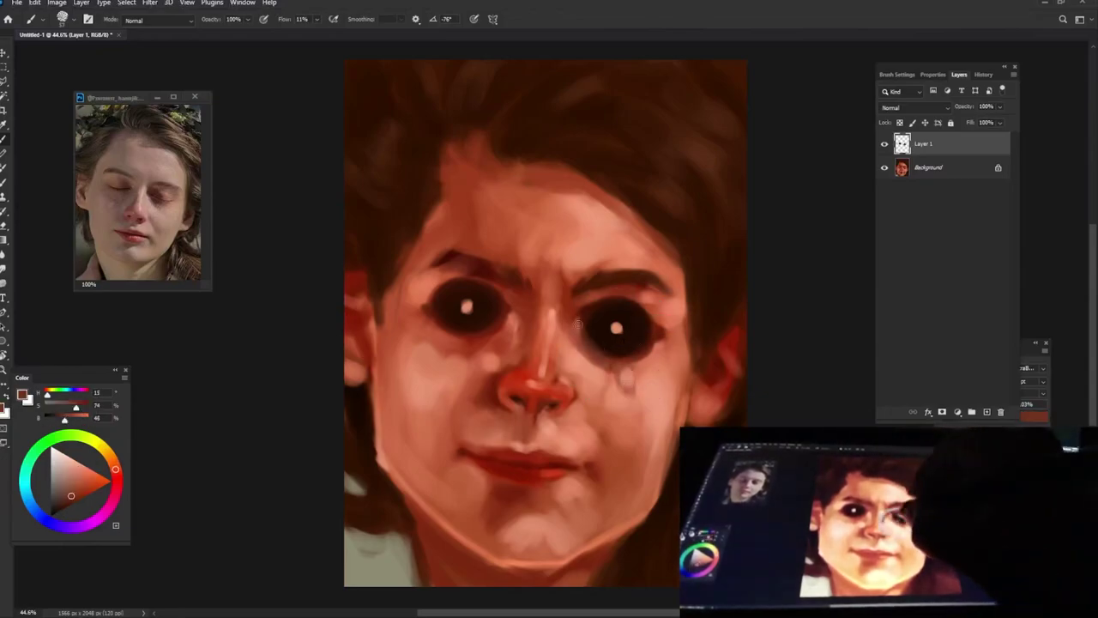
alt+click(595, 375)
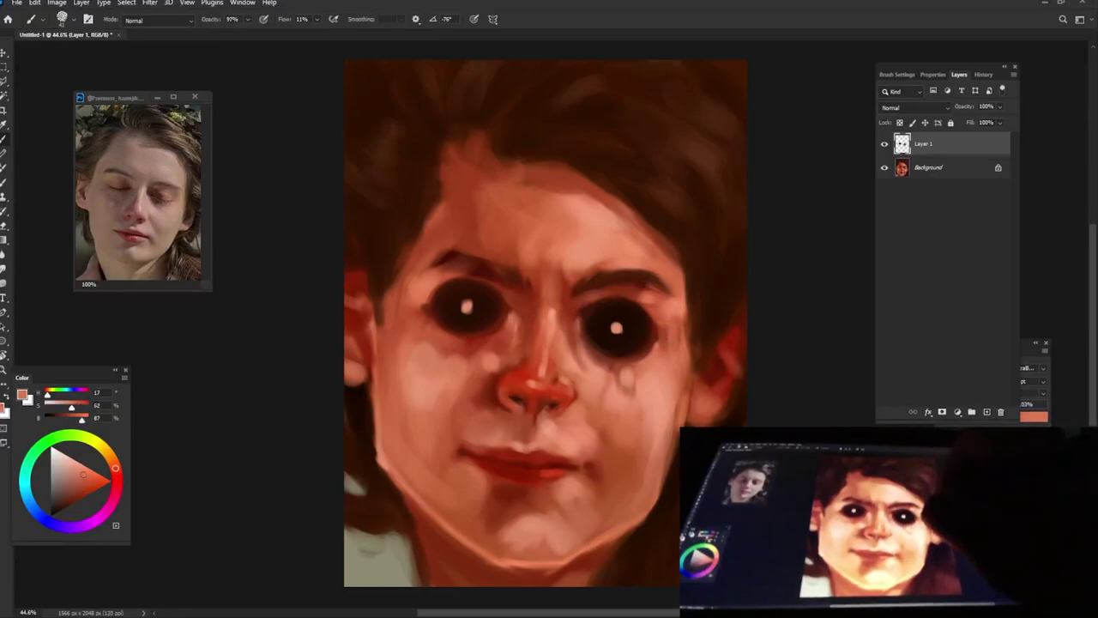
- Paint dark brown streaks below the right eye and down the left cheek, partly lightened with salmon
alt+click(631, 338)
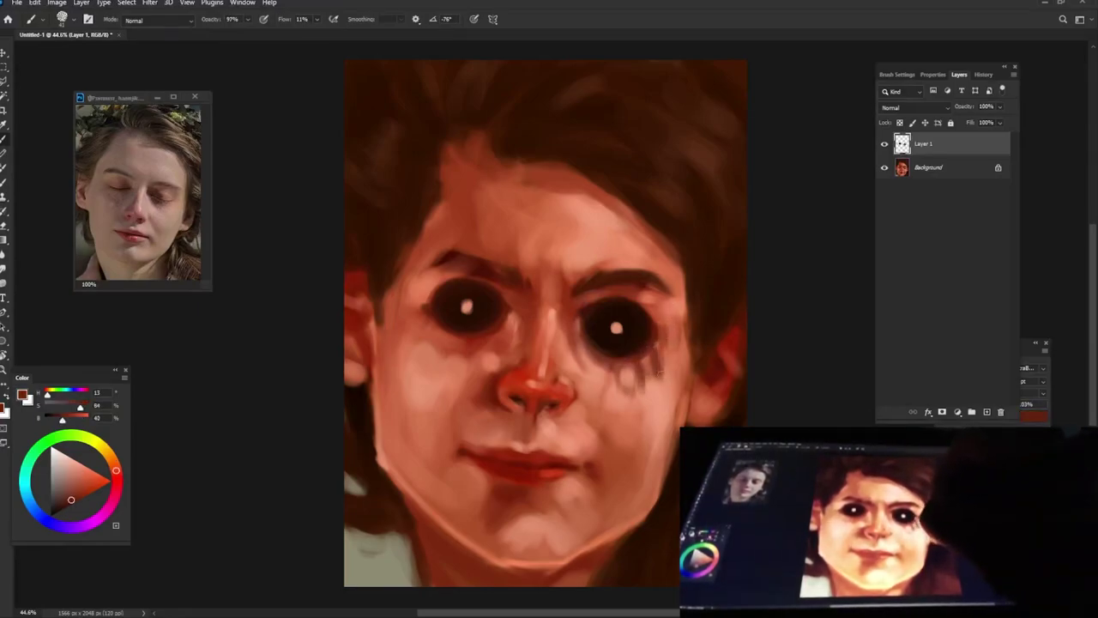
drag(627, 402, 611, 367)
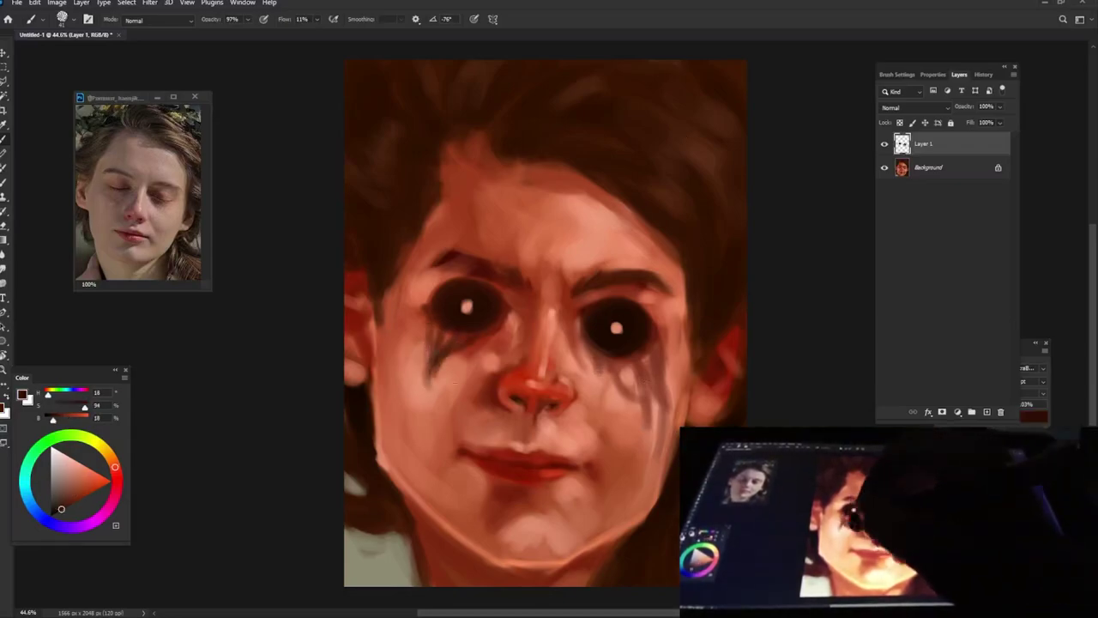
drag(434, 317, 390, 410)
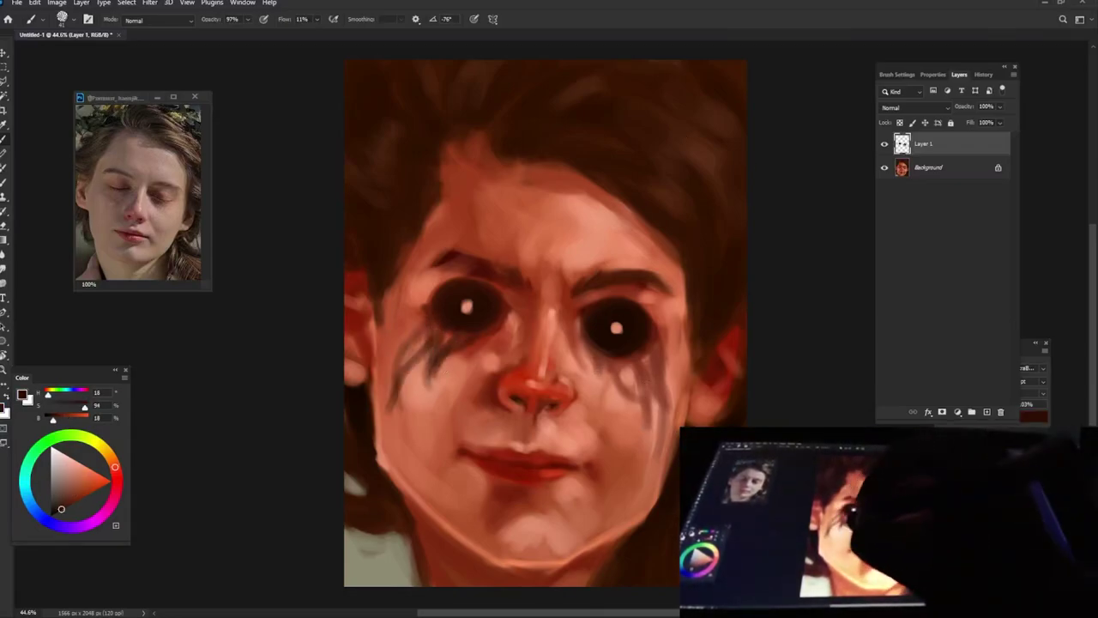
alt+click(440, 346)
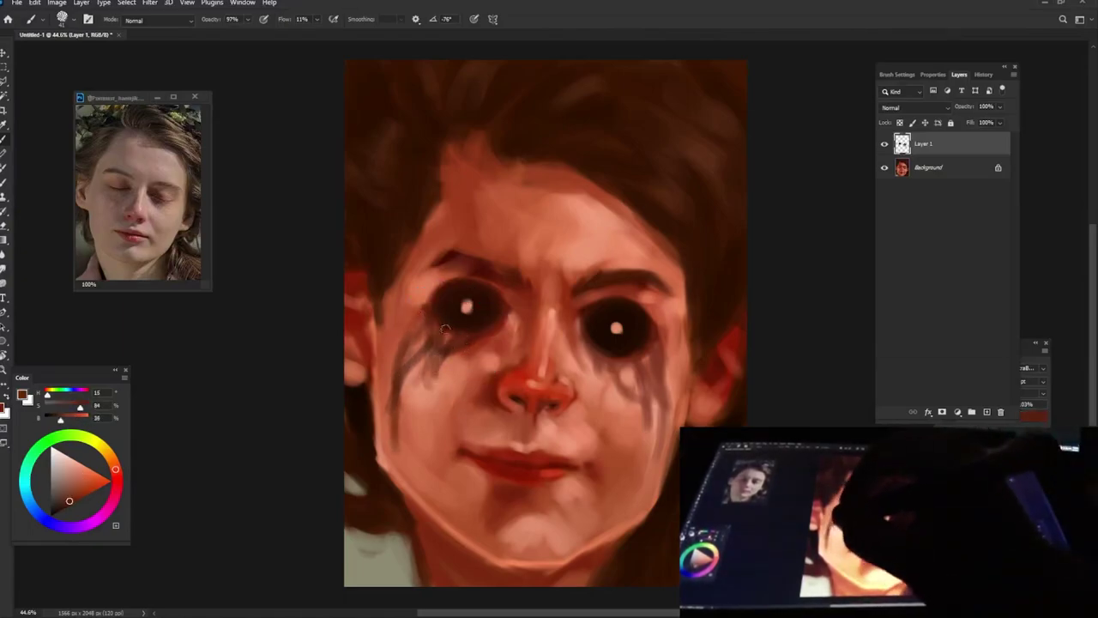
alt+click(473, 360)
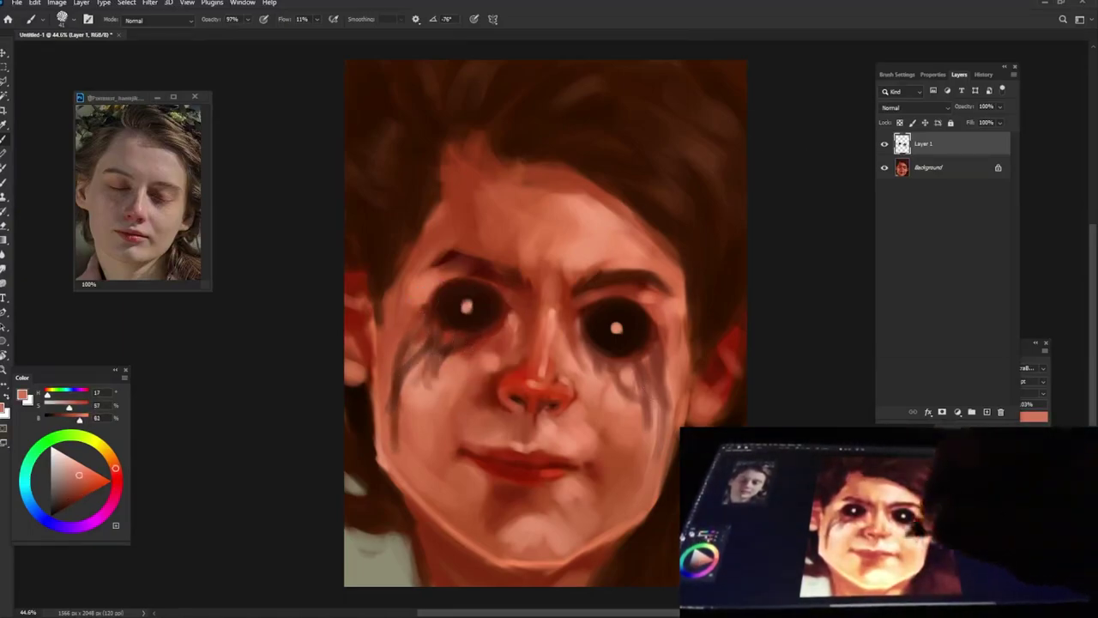
drag(435, 378, 432, 362)
- Sample reddish-brown, dark brown, lip red, darker red and orange skin colours from the portrait
click(425, 426)
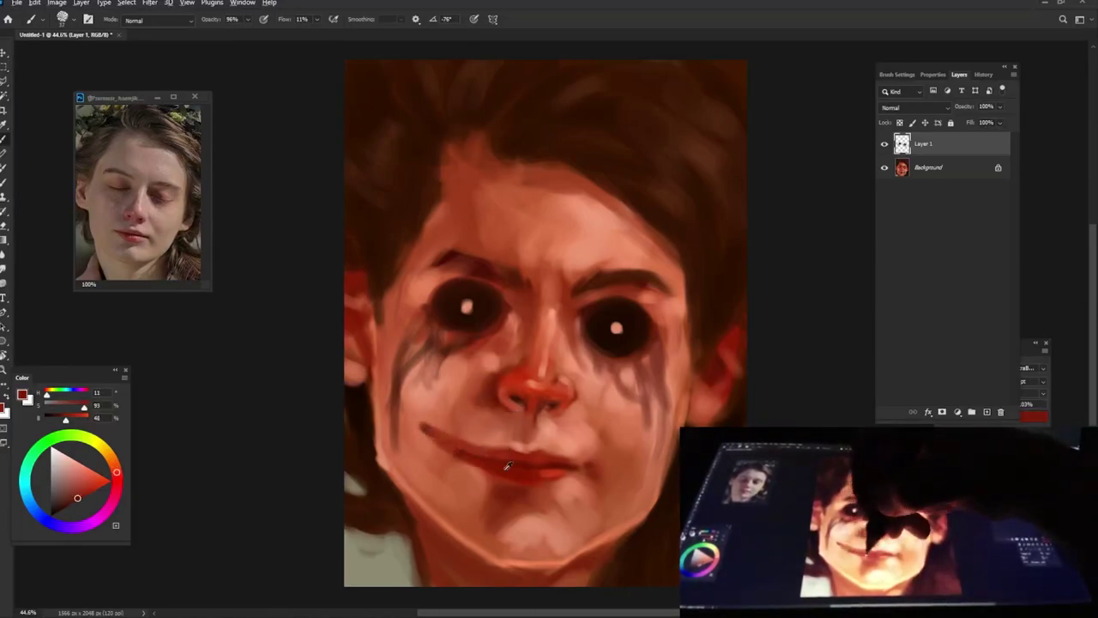
alt+click(461, 317)
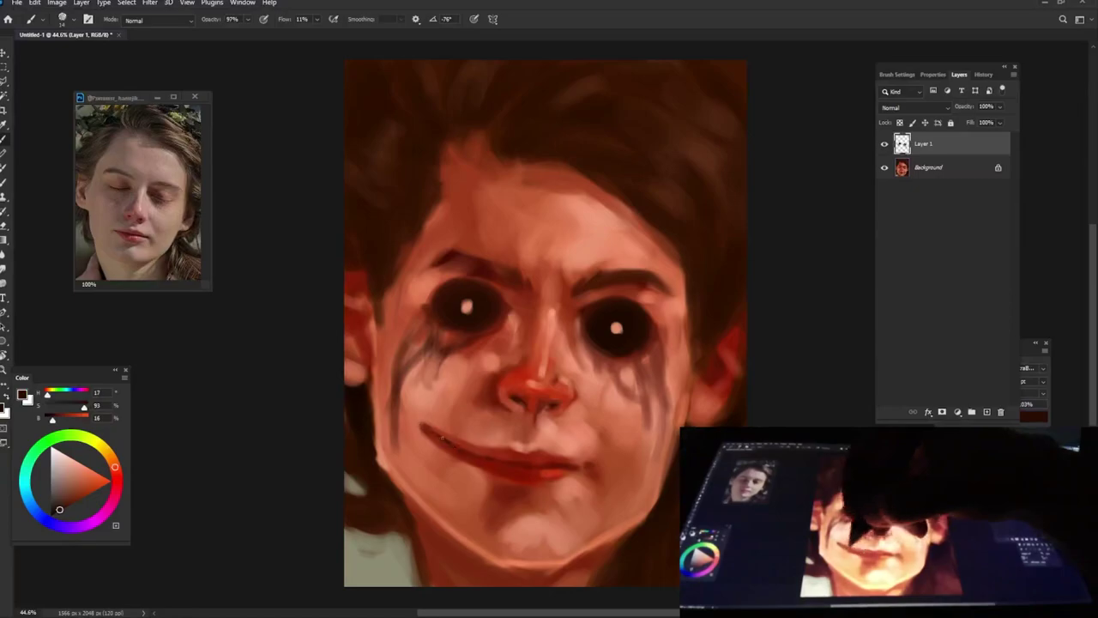
alt+click(559, 458)
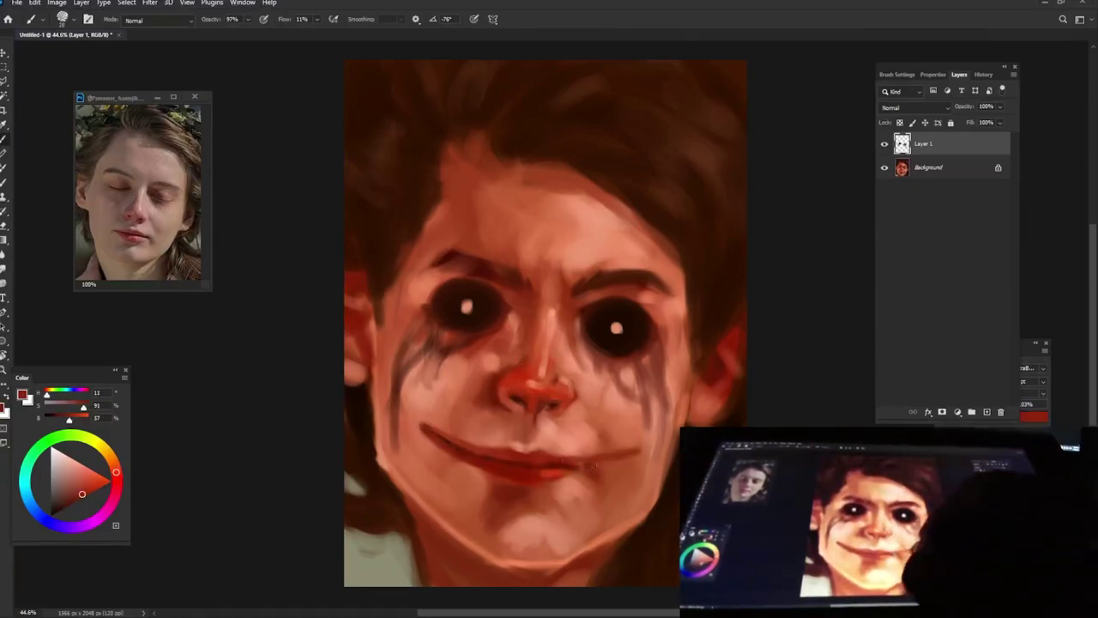
alt+click(566, 483)
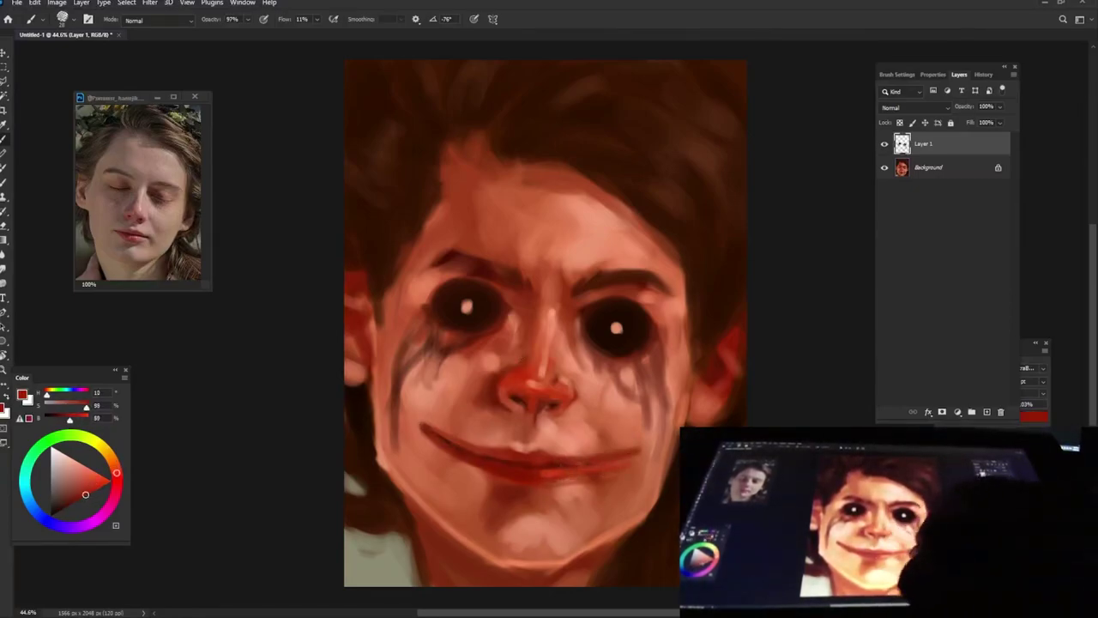
alt+click(601, 463)
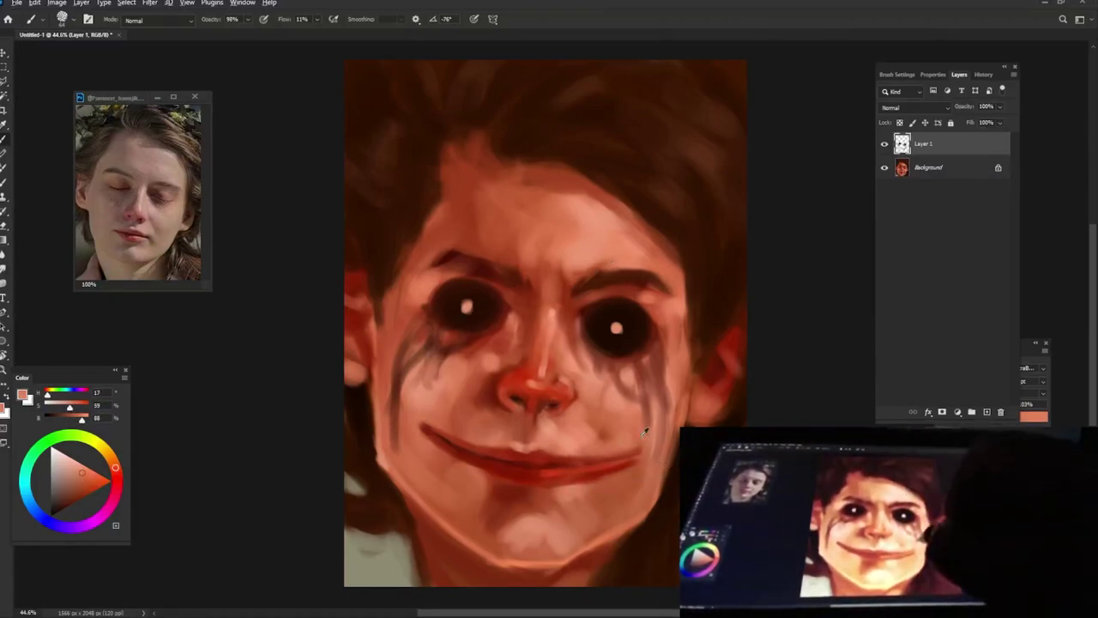
- Sample skin tones and lighten the skin around the right eyebrow
alt+click(615, 327)
alt+click(604, 293)
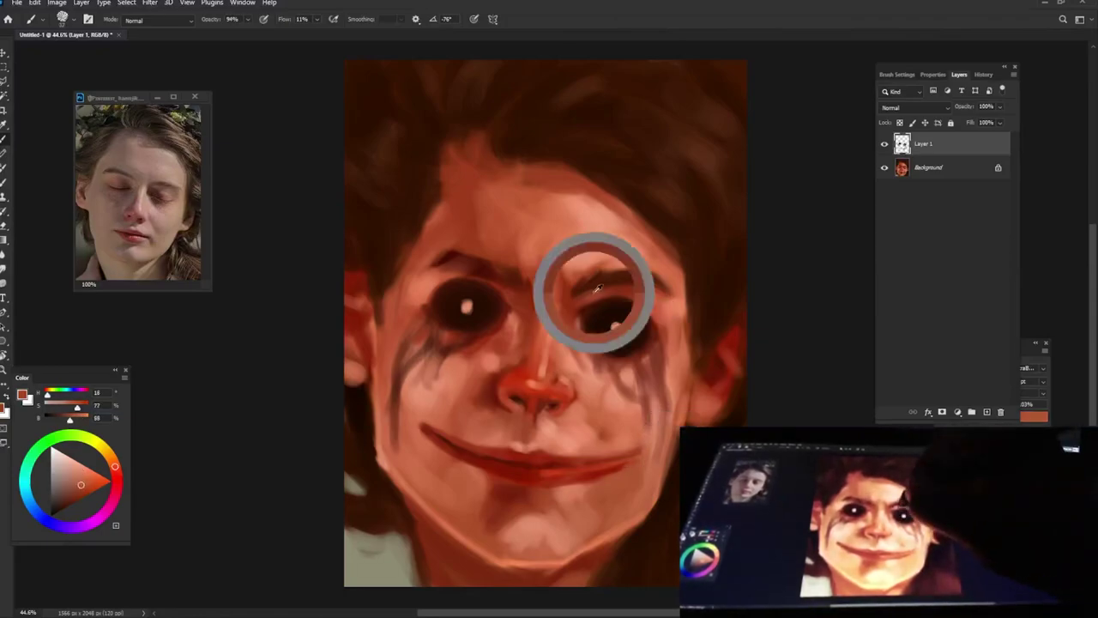
alt+click(626, 295)
alt+click(592, 302)
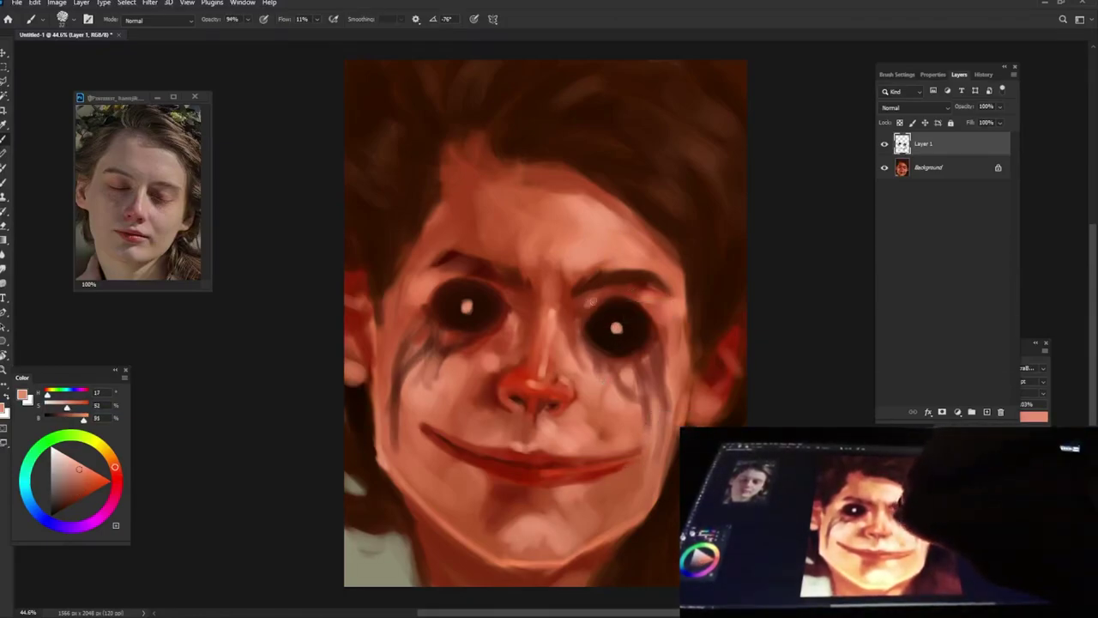
alt+click(515, 290)
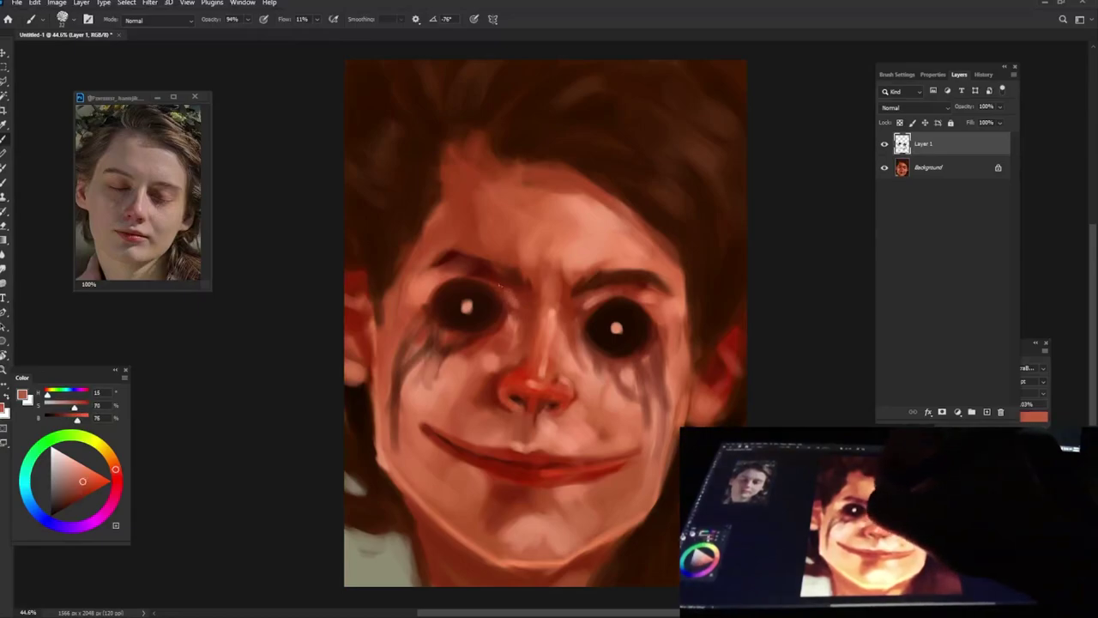
alt+click(588, 254)
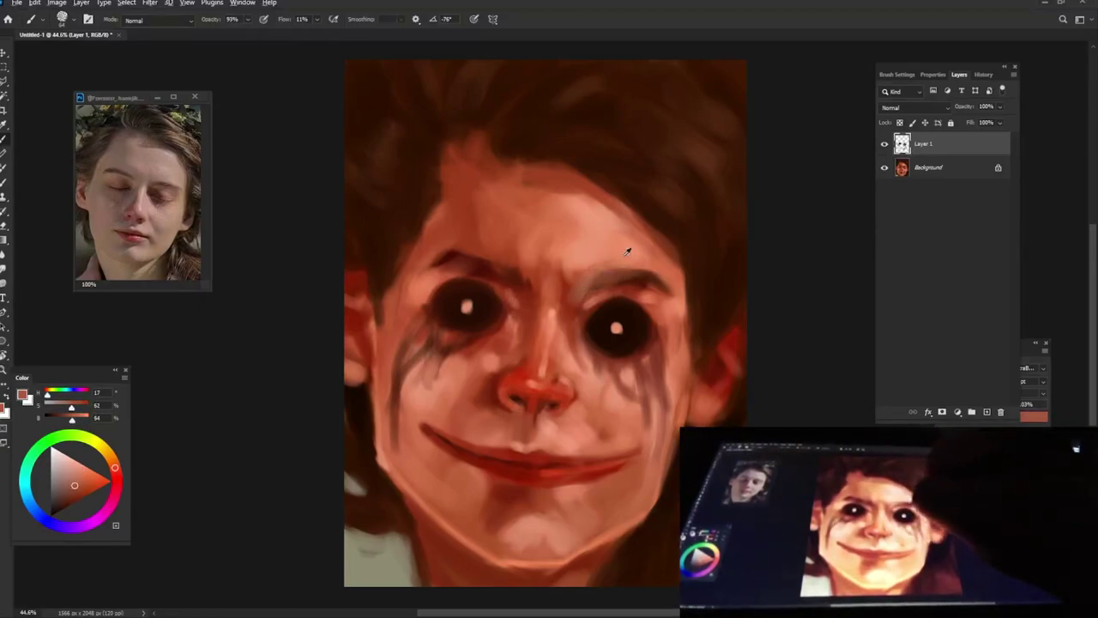
drag(631, 273, 671, 281)
alt+click(571, 307)
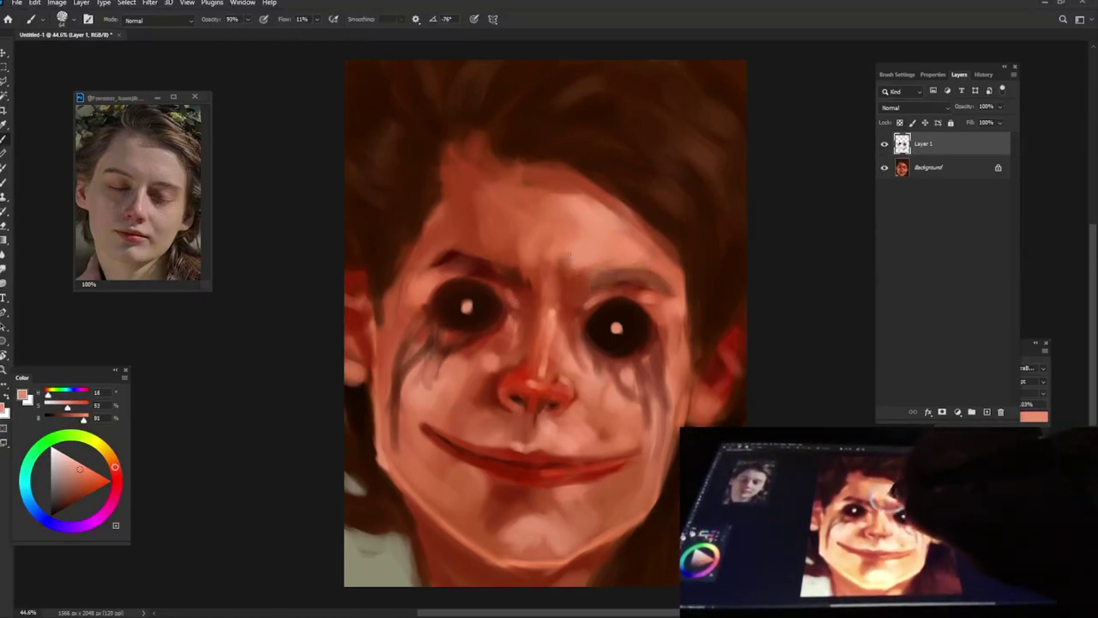
- Lighten the crease between the eyebrows and the skin above and beside the left eye
alt+click(515, 288)
mouse_move(520, 292)
mouse_down()
mouse_move(536, 252)
mouse_move(459, 234)
mouse_move(477, 264)
mouse_up()
alt+click(498, 262)
alt+click(459, 237)
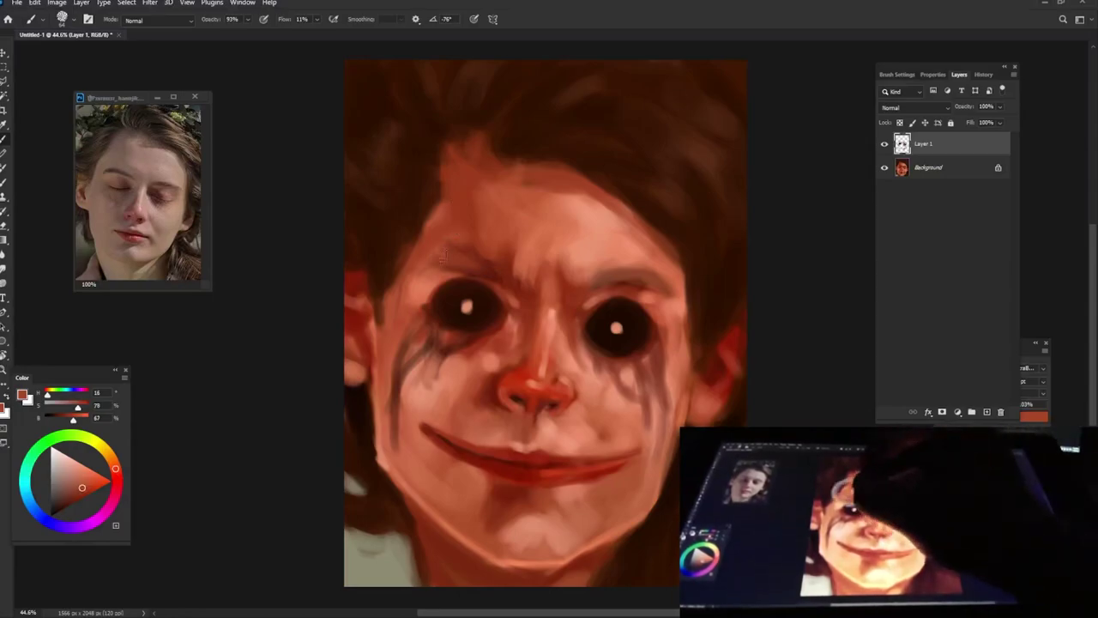
alt+click(451, 262)
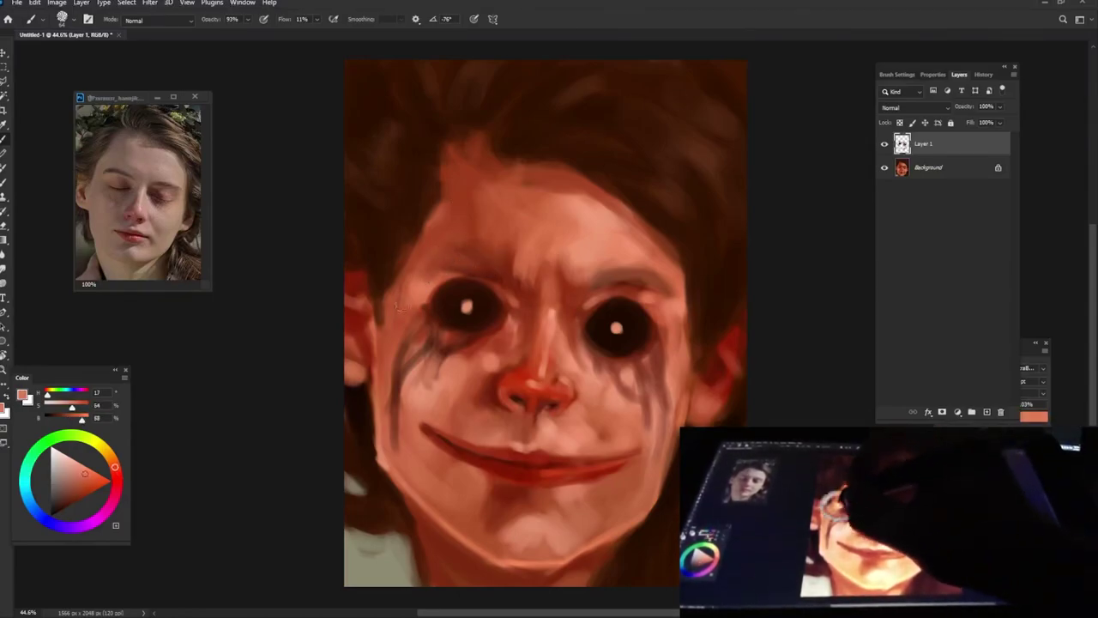
drag(400, 300, 418, 292)
alt+click(657, 284)
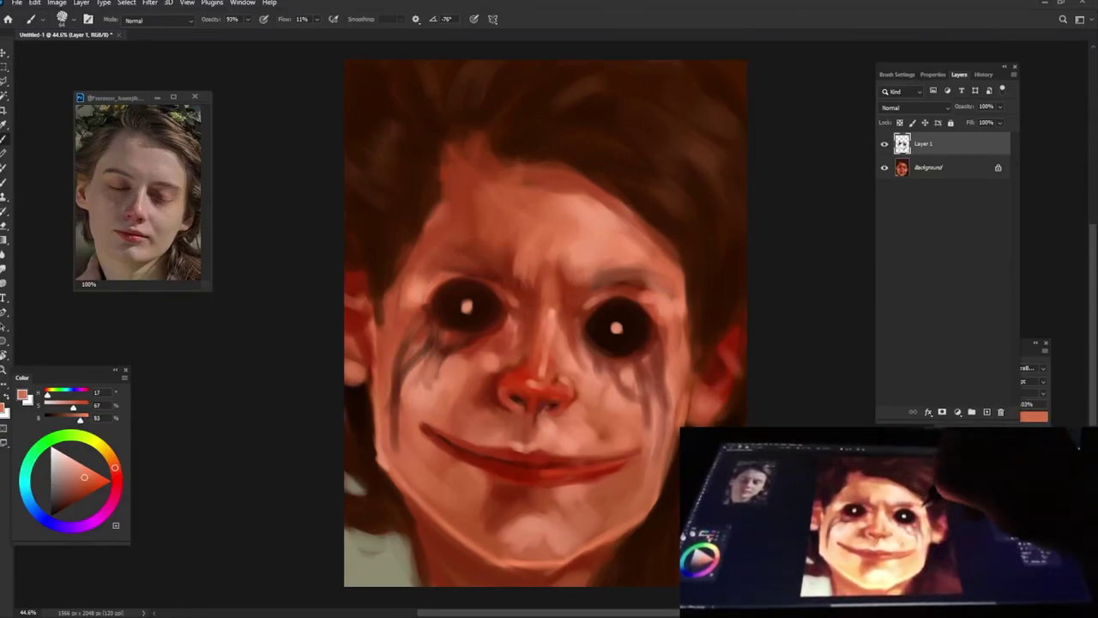
- Pick a darker red, adjust brush size and opacity, and reshape the left eye's highlight
alt+click(632, 258)
drag(629, 240, 626, 219)
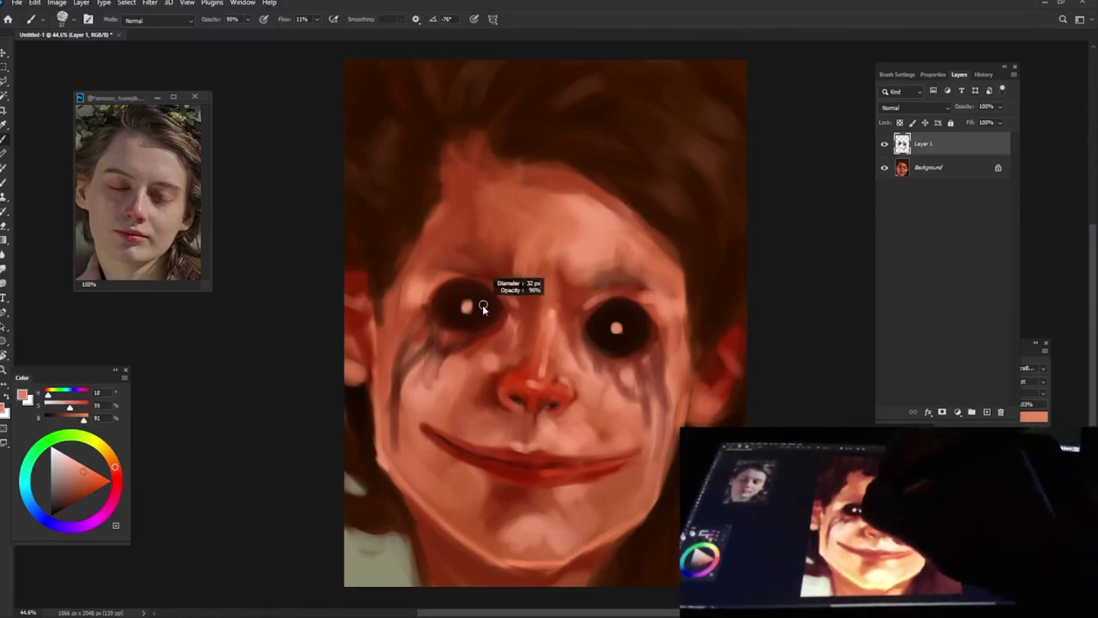
drag(465, 296, 468, 311)
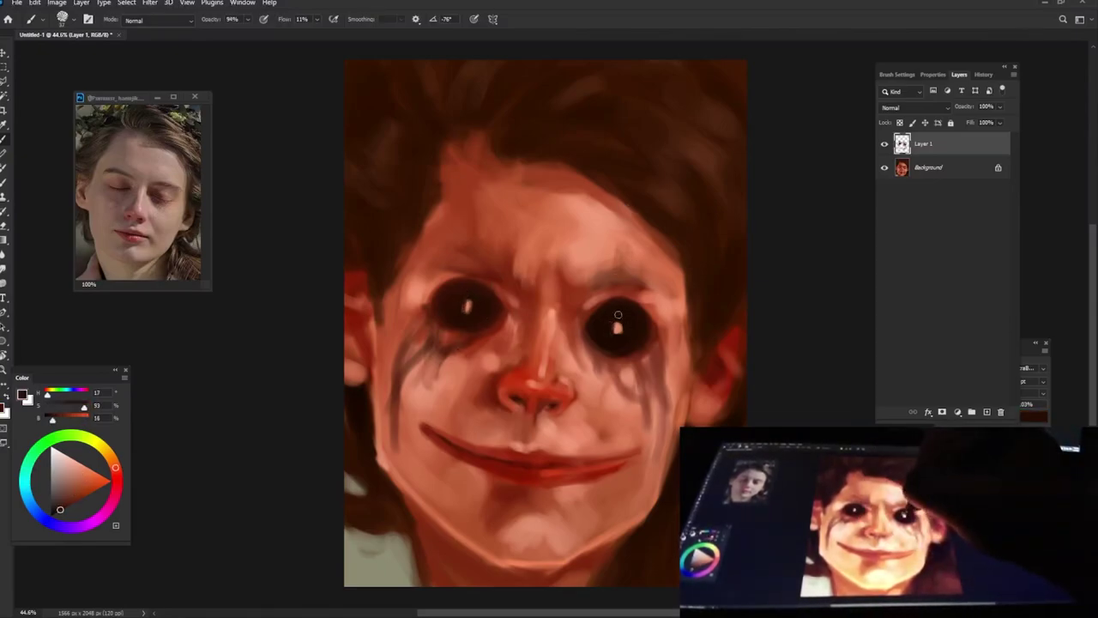
- Paint dark tear streaks down the left cheek and below the right eye
alt+click(507, 341)
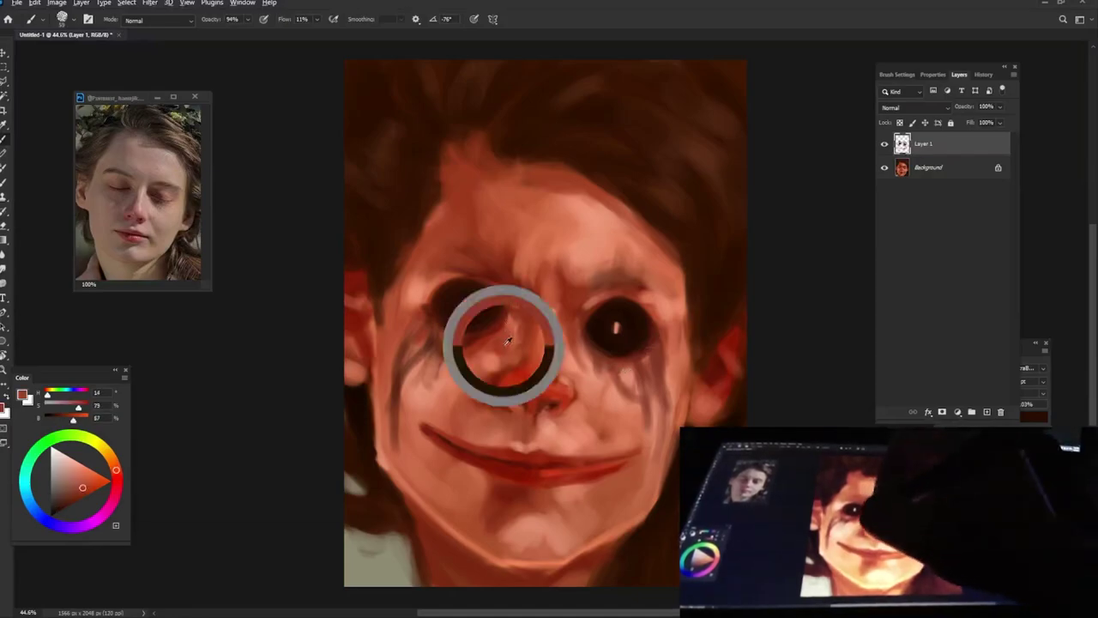
alt+click(441, 314)
drag(451, 351, 404, 394)
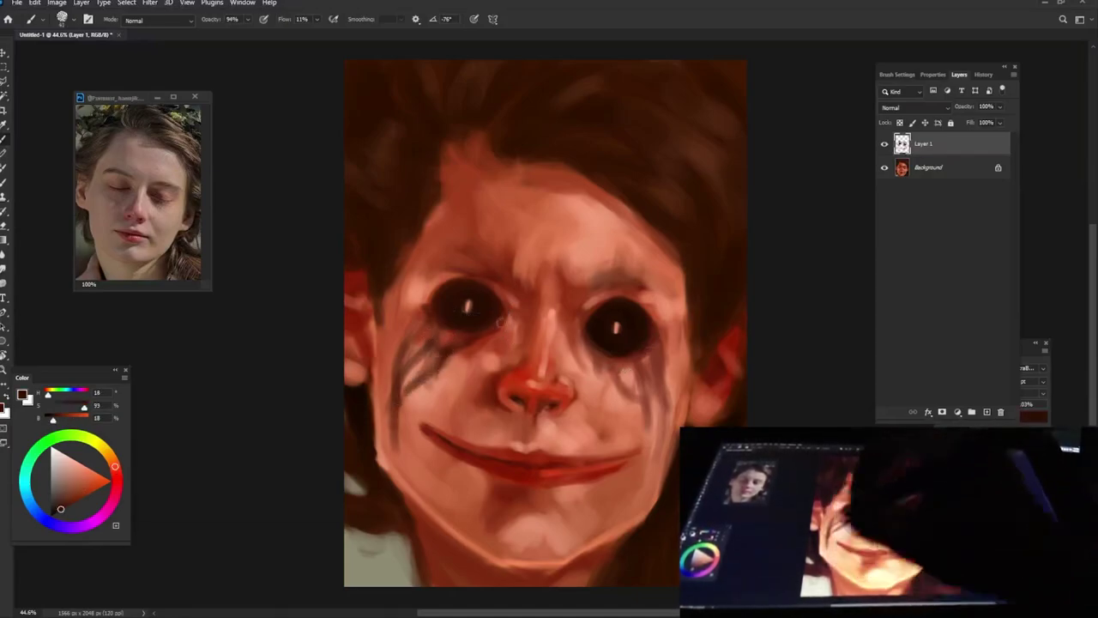
mouse_move(424, 316)
mouse_down()
mouse_move(378, 383)
mouse_move(374, 429)
mouse_up()
drag(391, 341, 385, 433)
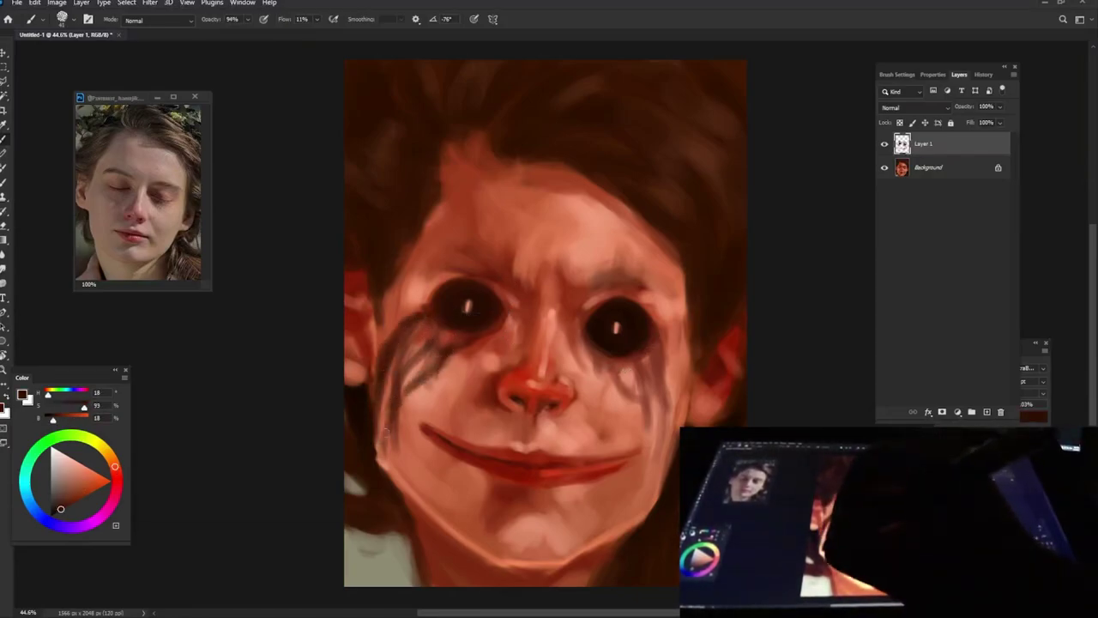
mouse_move(669, 343)
mouse_down()
mouse_move(659, 384)
mouse_move(667, 429)
mouse_move(650, 378)
mouse_up()
- Lengthen the dark tear streaks down both cheeks toward the chin
drag(396, 429, 427, 528)
drag(654, 386, 661, 480)
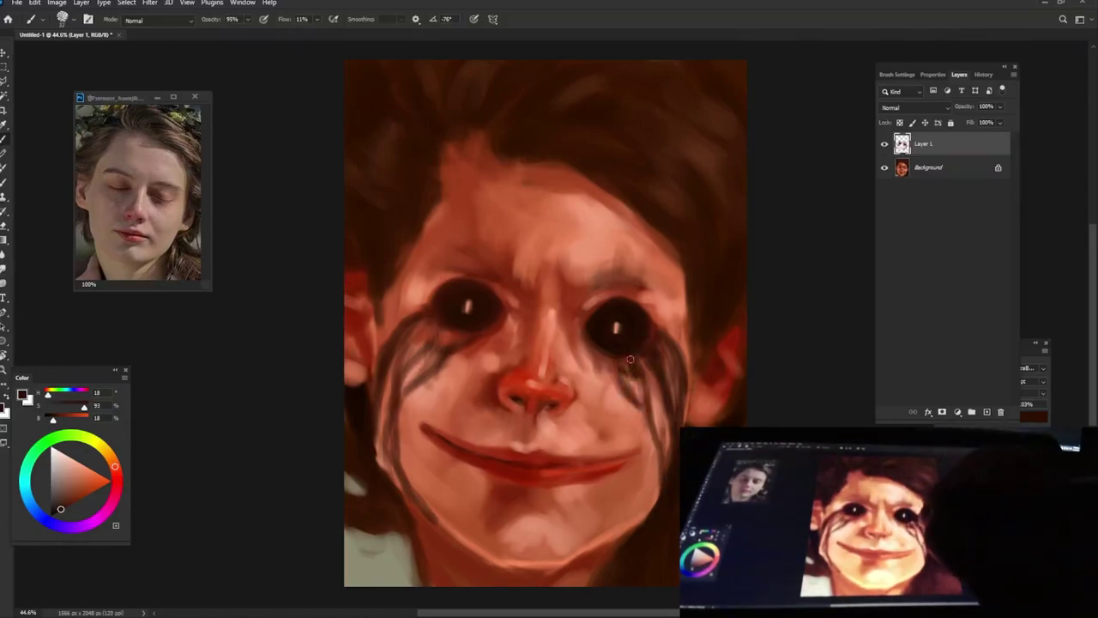
drag(645, 356, 656, 437)
mouse_move(450, 339)
mouse_down()
mouse_move(410, 364)
mouse_move(387, 438)
mouse_move(429, 519)
mouse_move(464, 547)
mouse_up()
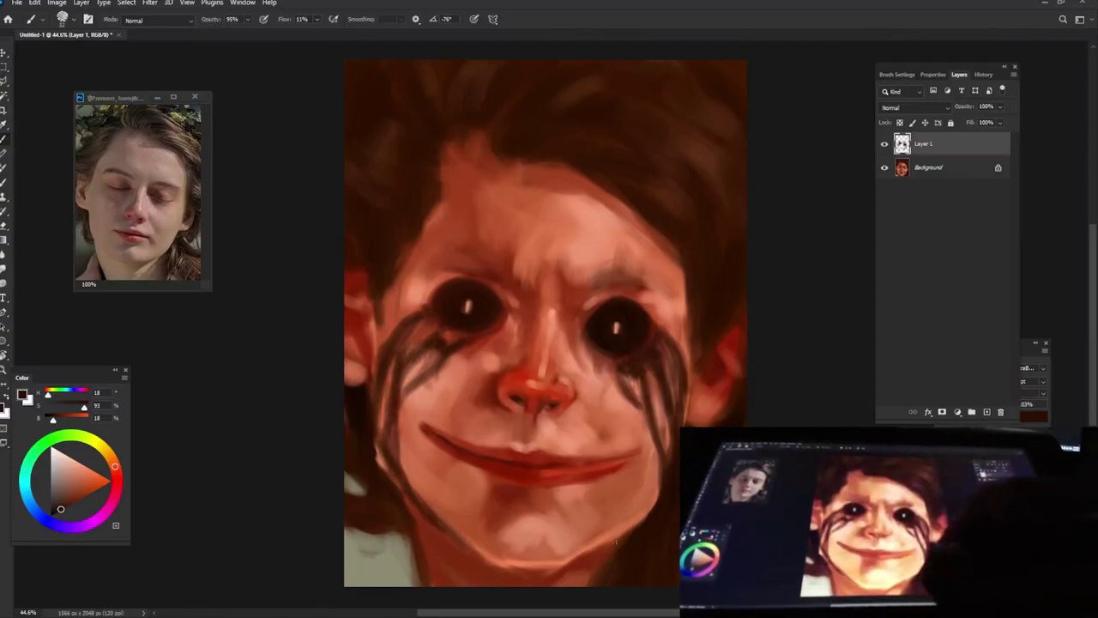
drag(597, 551, 587, 564)
drag(467, 547, 477, 566)
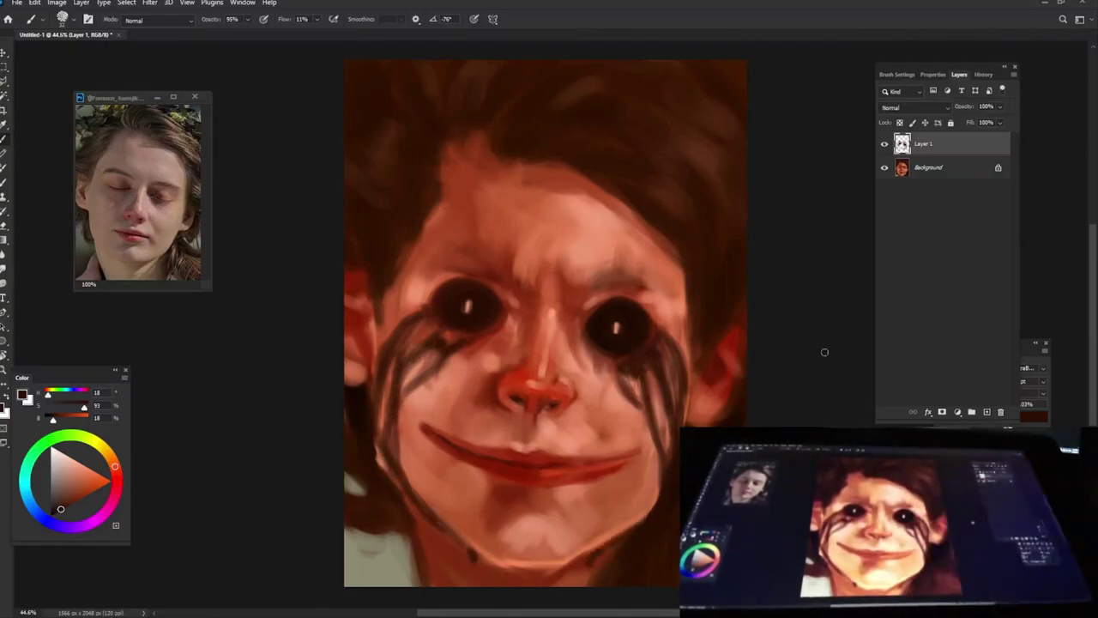
- Lighten the upper-left forehead with pinkish salmon strokes
alt+click(527, 271)
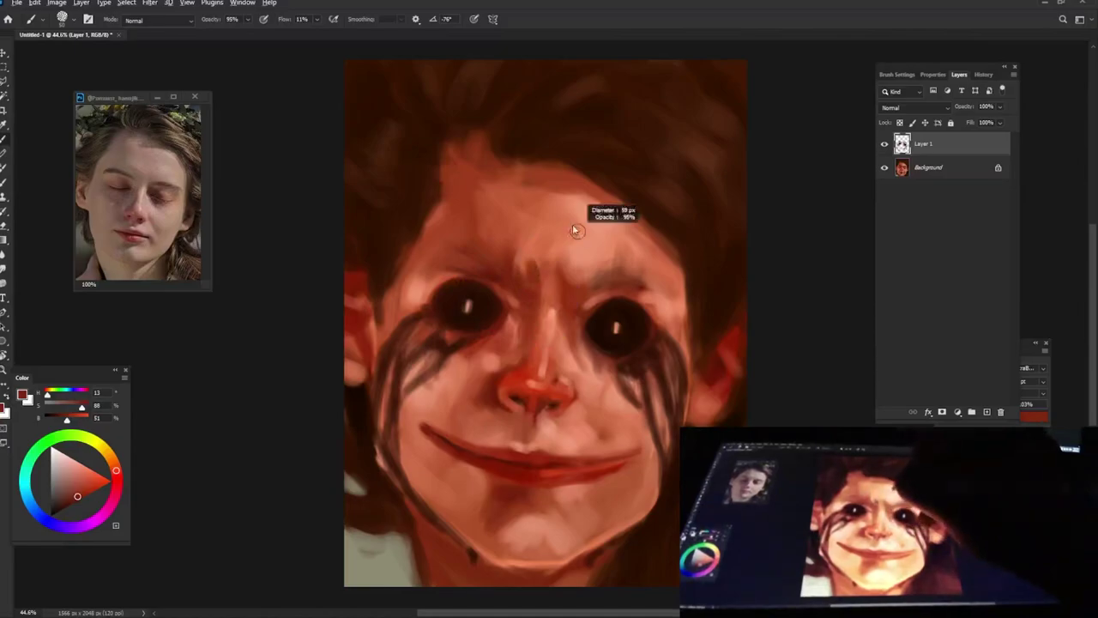
alt+click(583, 257)
mouse_move(455, 245)
mouse_down()
mouse_move(515, 201)
mouse_move(489, 193)
mouse_up()
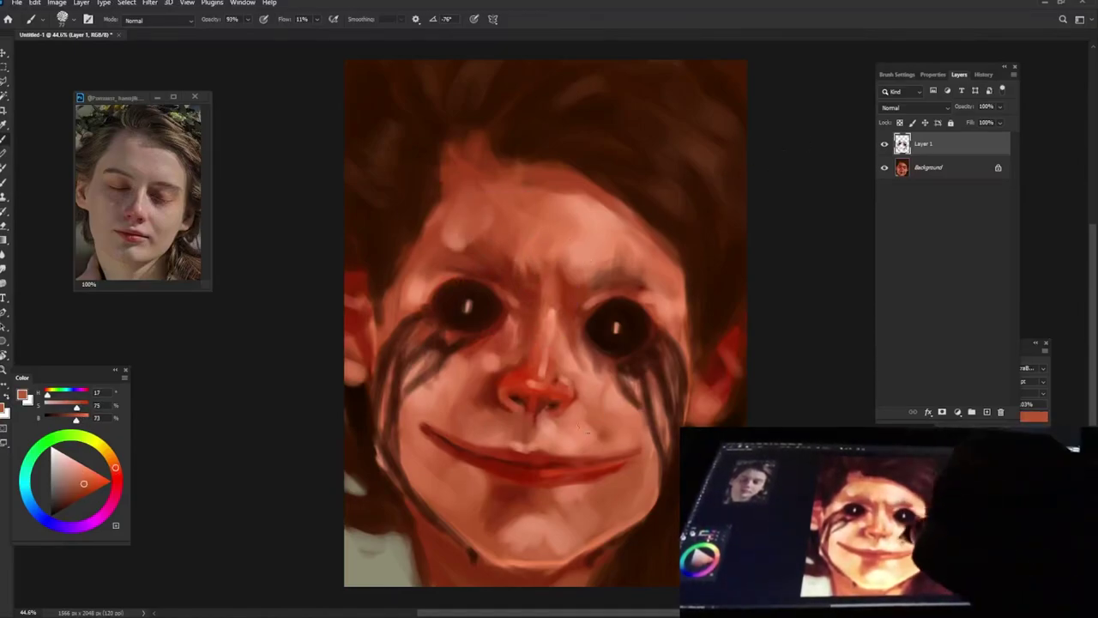
- Sample skin, grey, dark and red tones to refine the right eye's catchlight into a small dot
alt+click(615, 306)
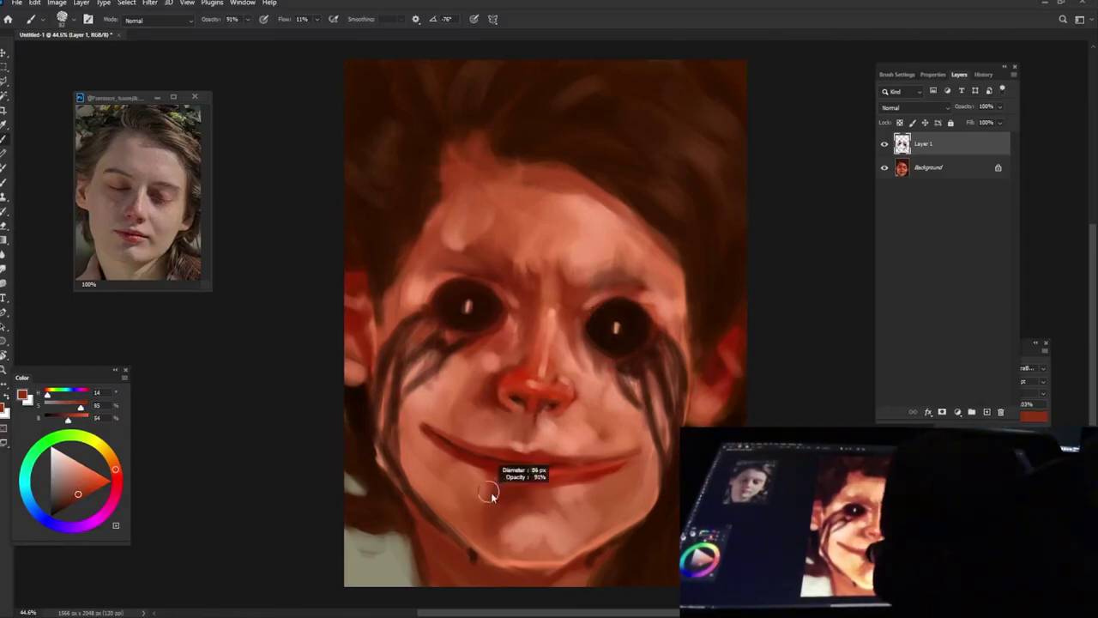
alt+click(500, 538)
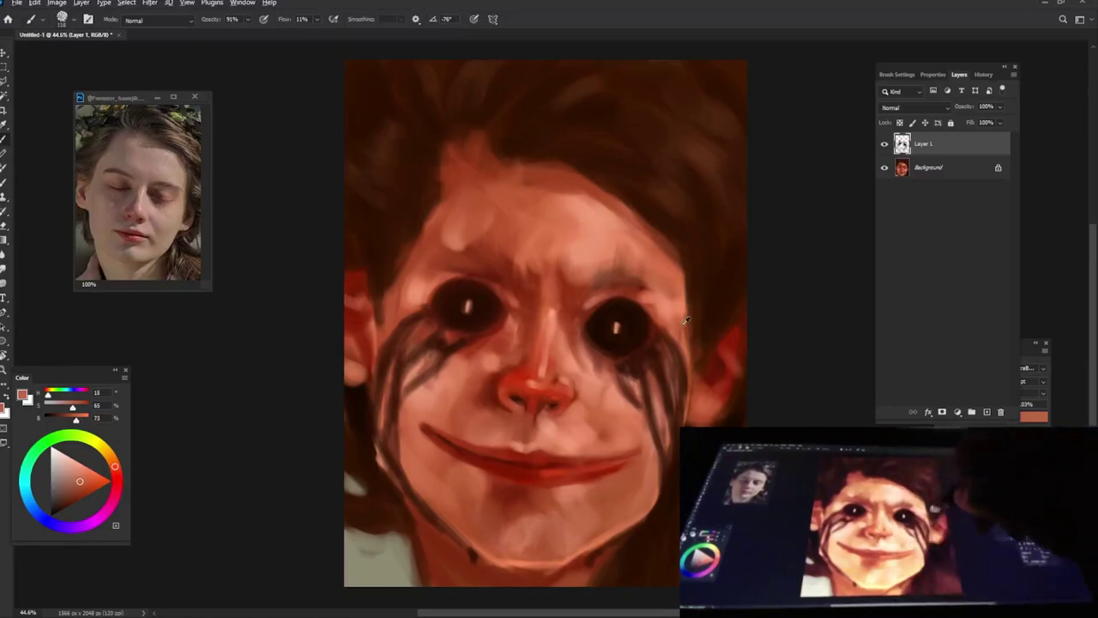
alt+click(615, 305)
alt+click(633, 318)
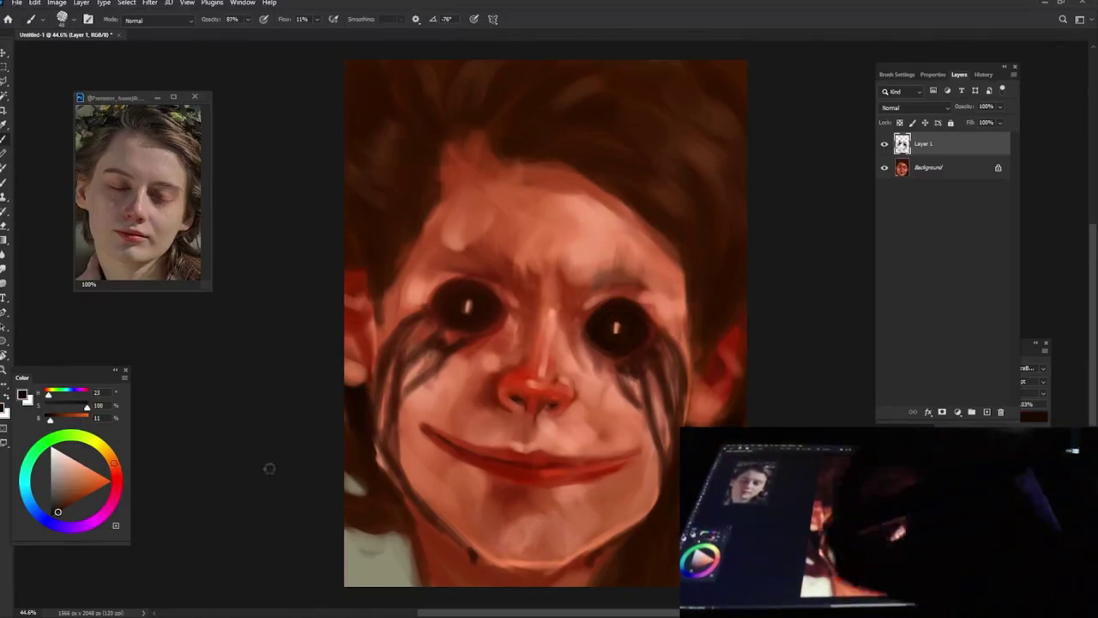
alt+click(634, 322)
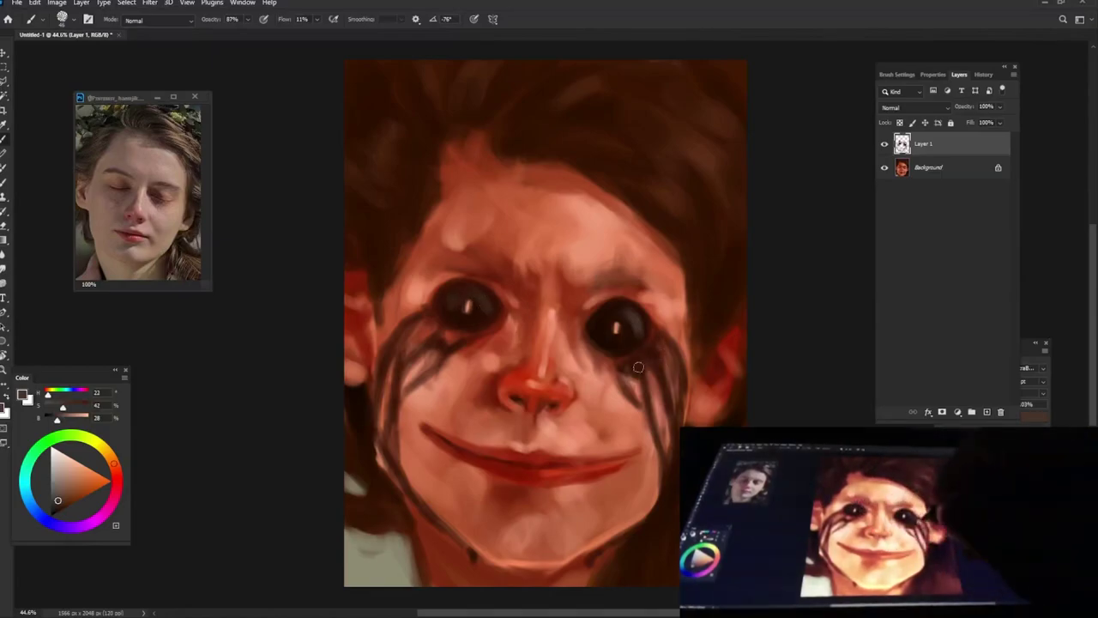
alt+click(626, 335)
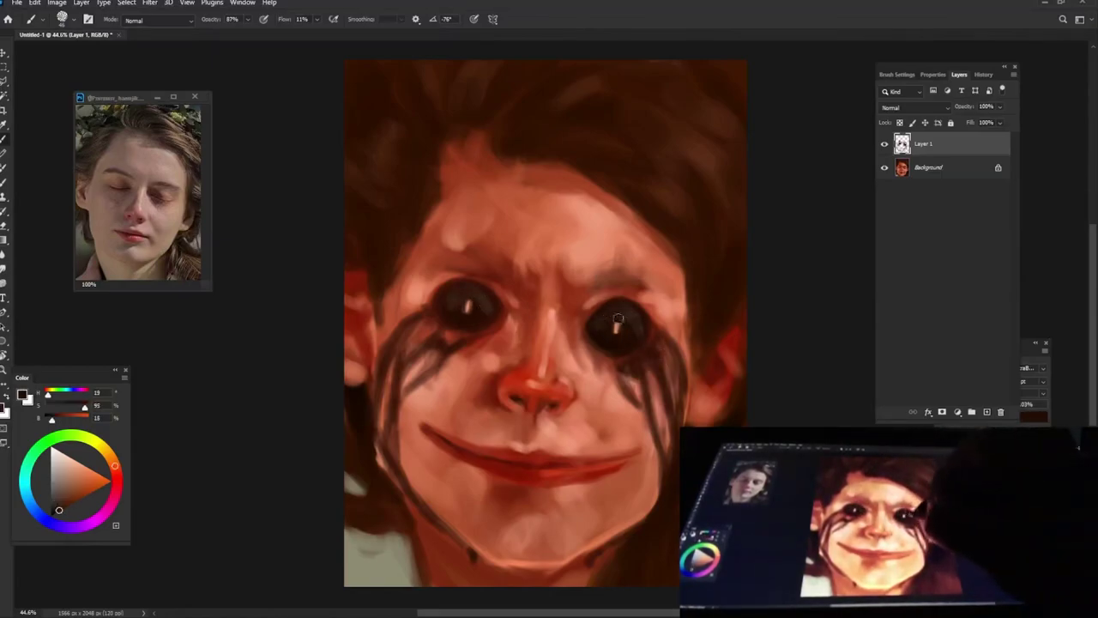
key(x)
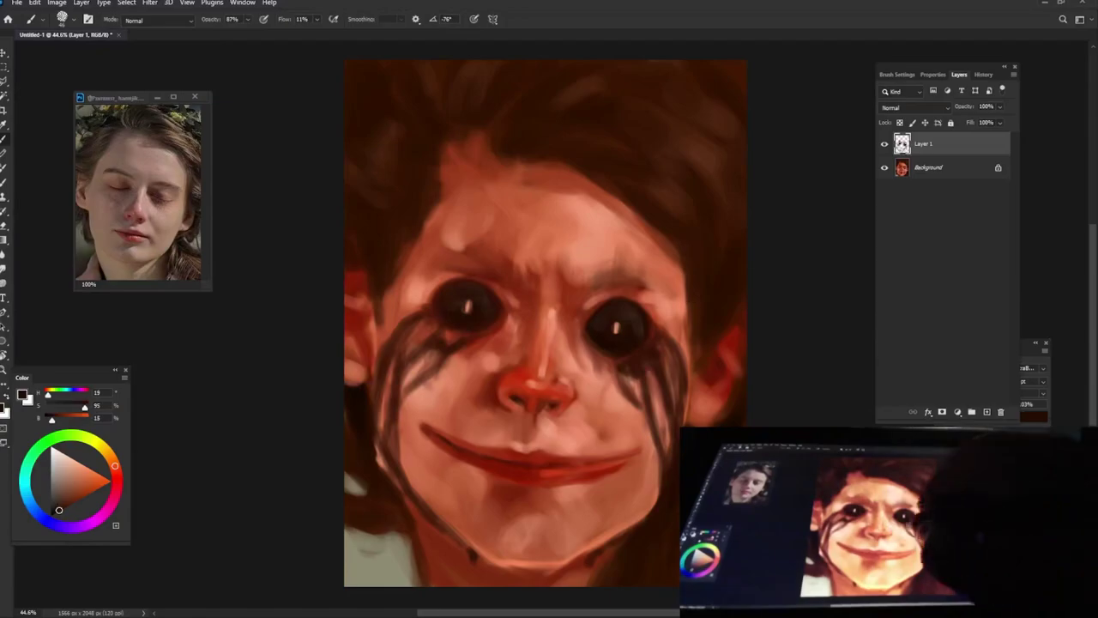
alt+click(630, 306)
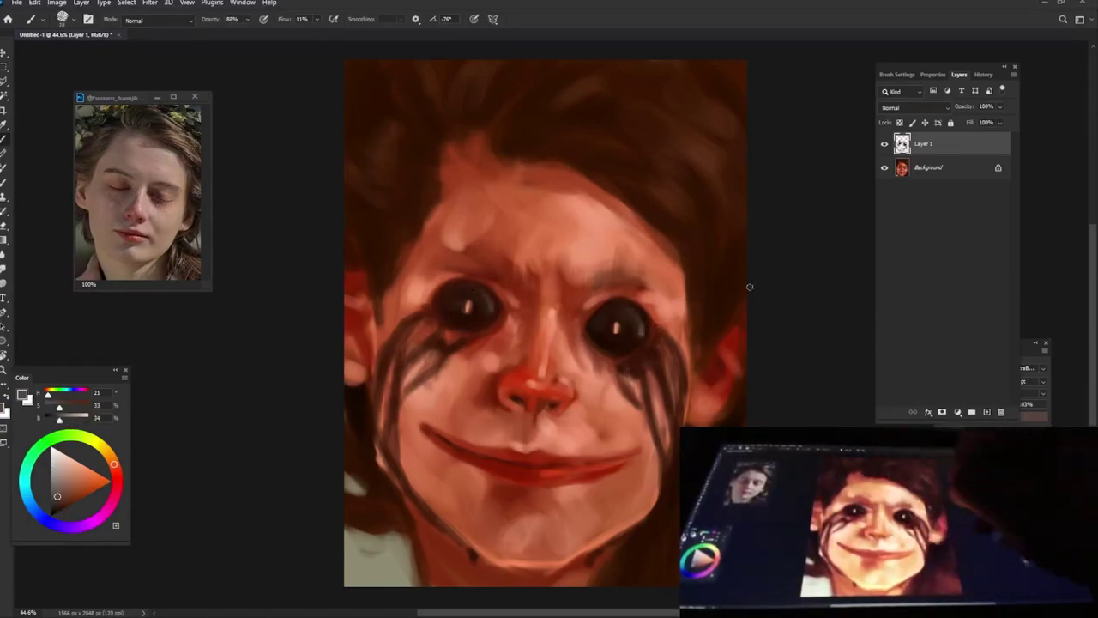
alt+click(582, 335)
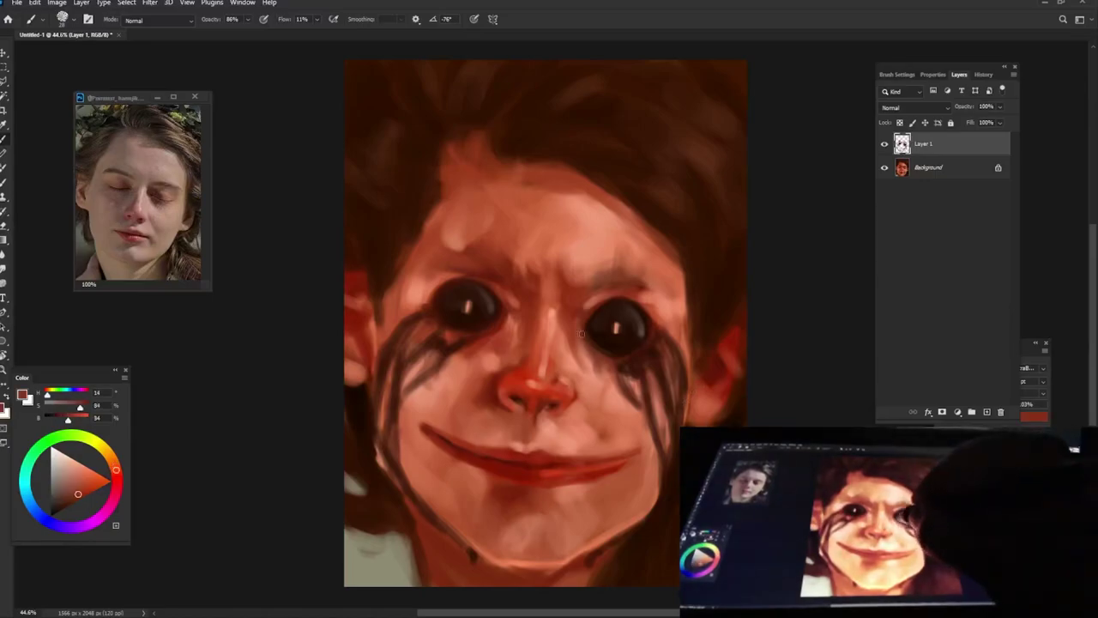
alt+click(474, 344)
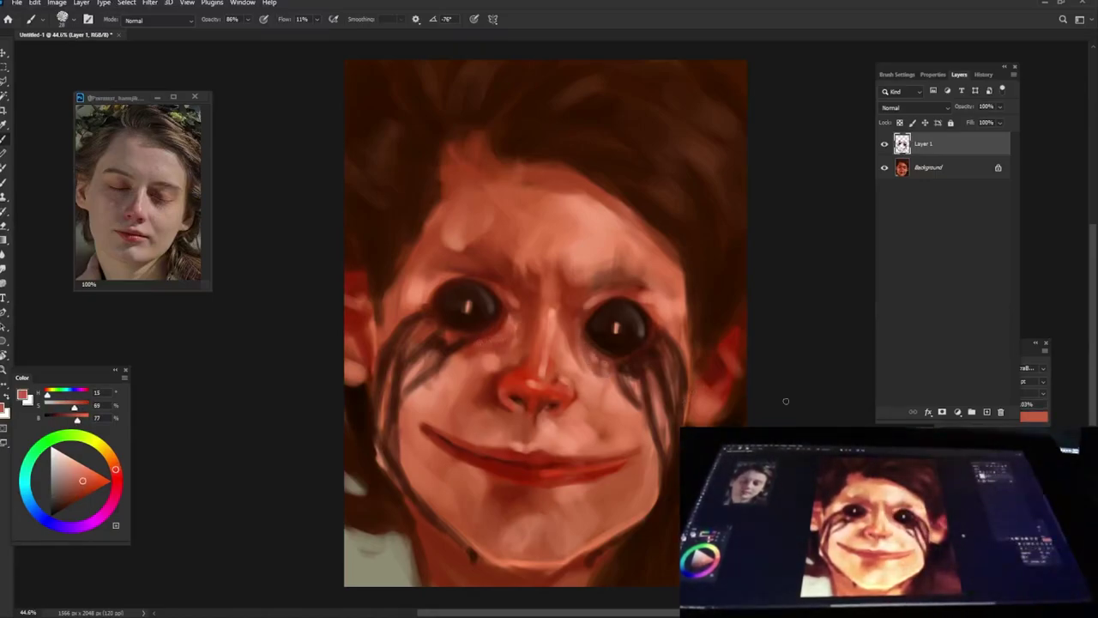
alt+click(721, 369)
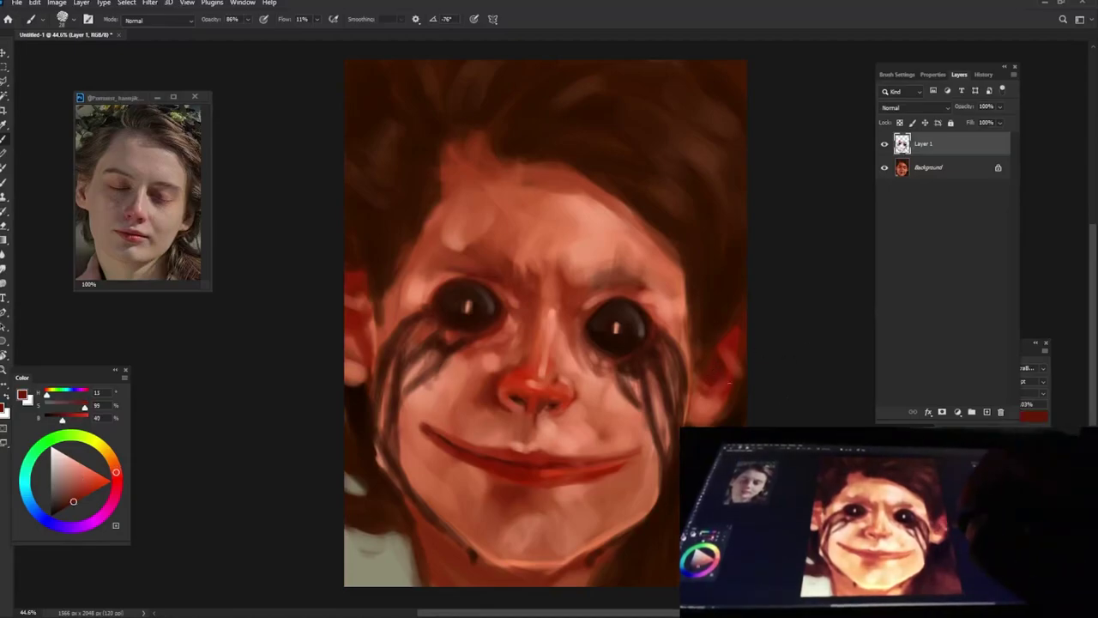